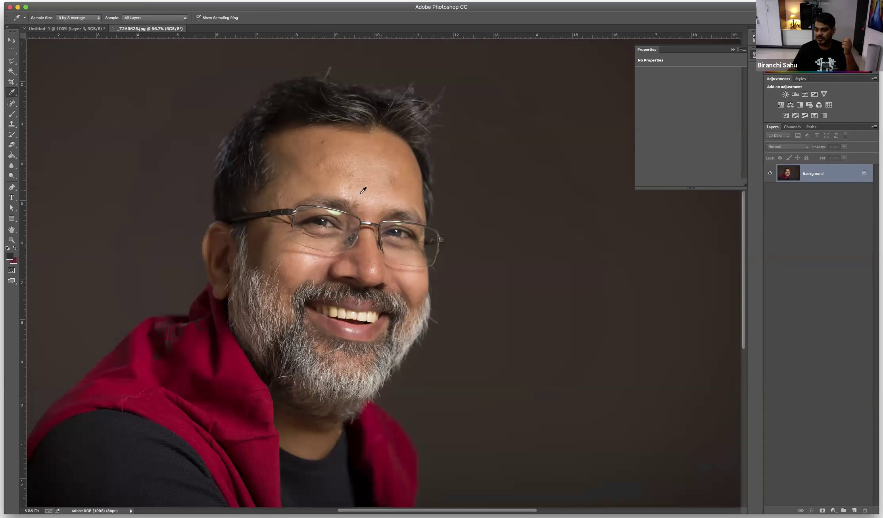
left_click(9, 257)
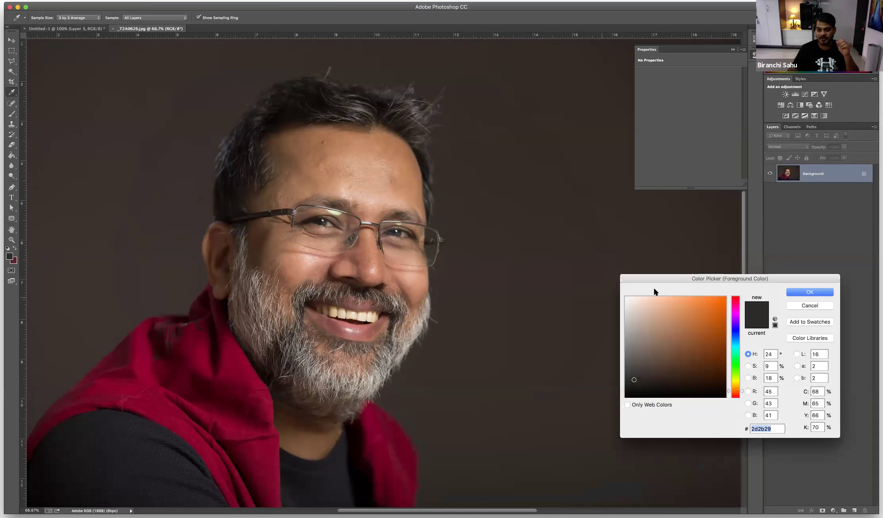
left_click_drag(658, 279, 607, 240)
left_click(349, 167)
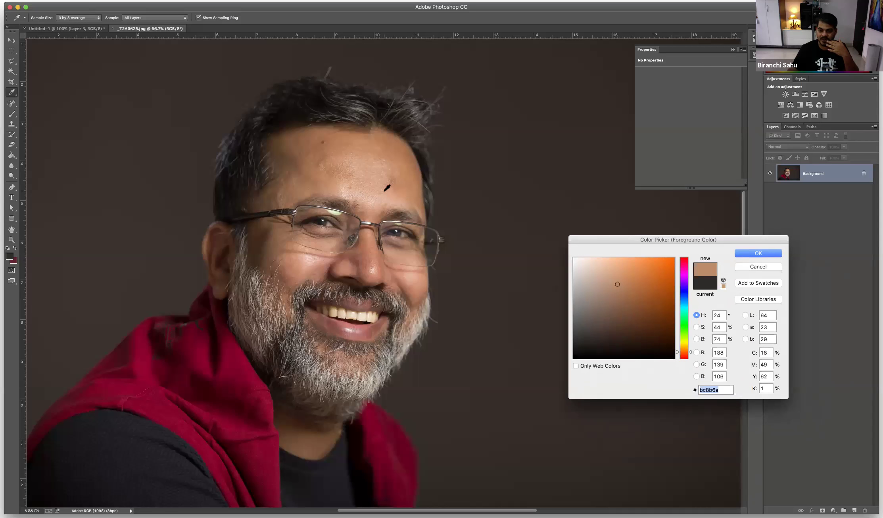
left_click(743, 268)
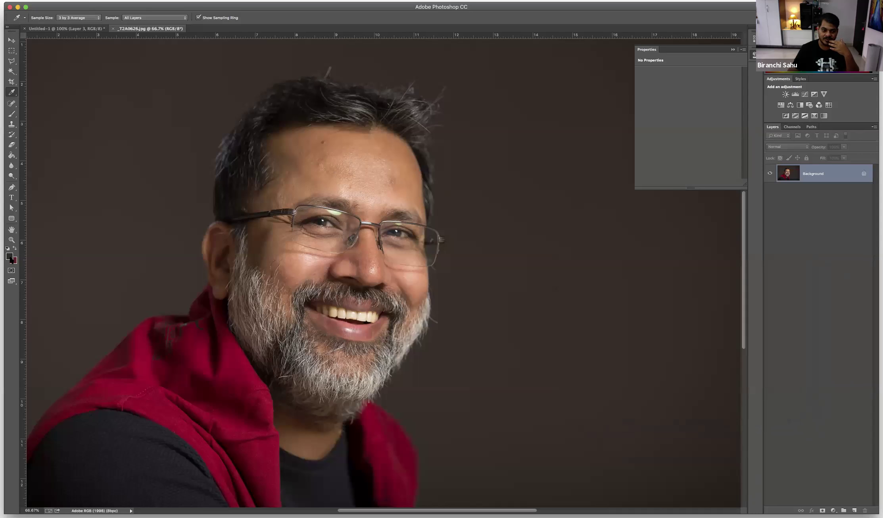
Try picking the foreground color from the forehead, red cloth and cheek in the Color Picker, settling on the forehead tone d3a58b.
left_click(10, 256)
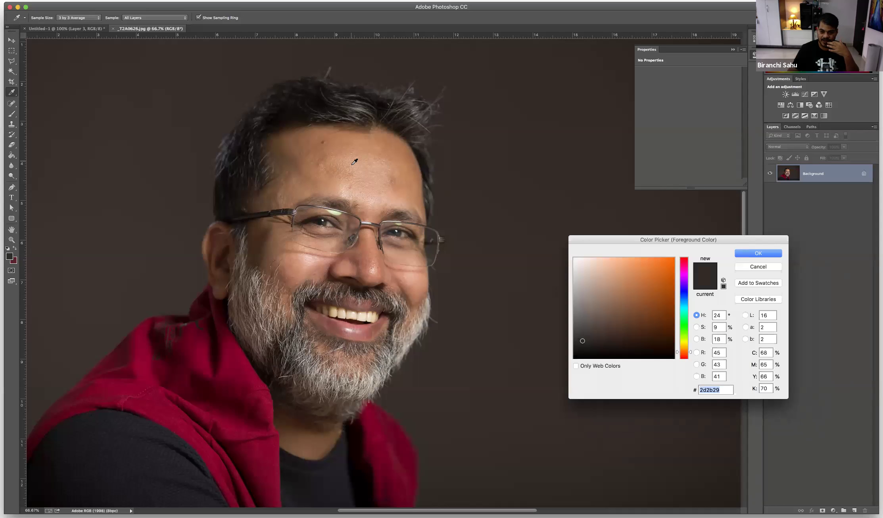
left_click(343, 171)
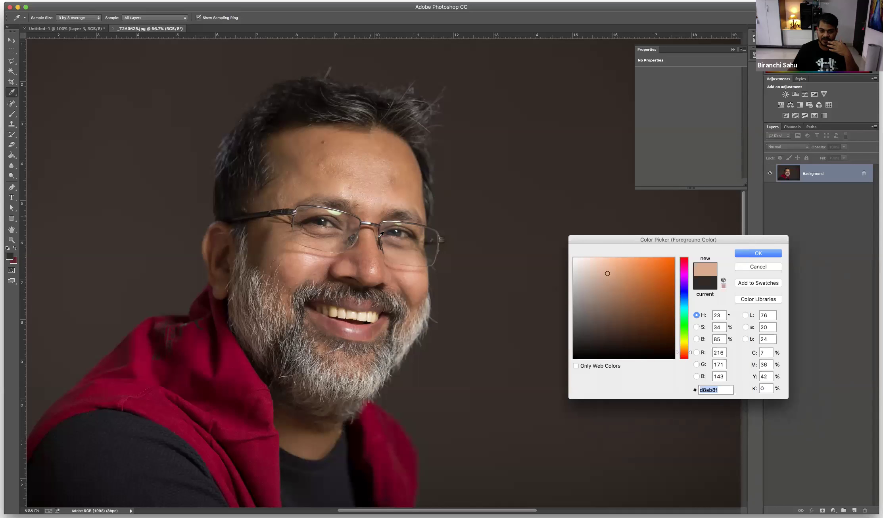
left_click(245, 360)
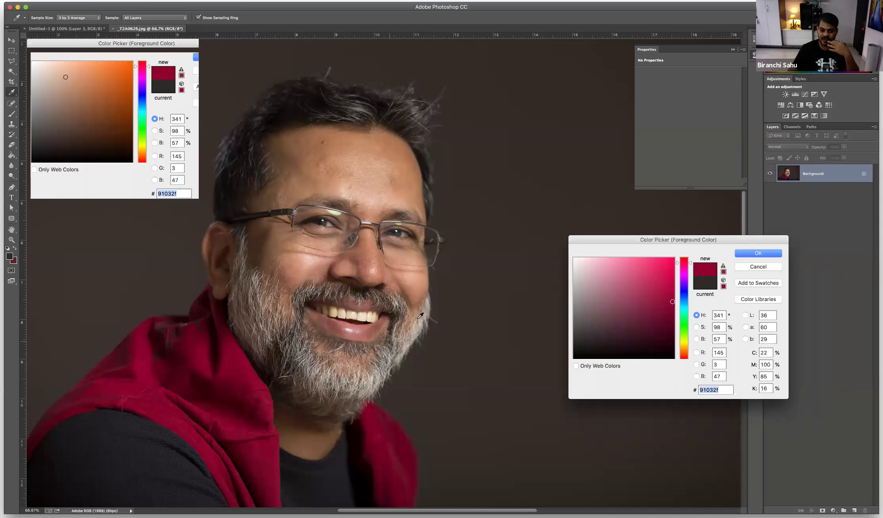
left_click(295, 261)
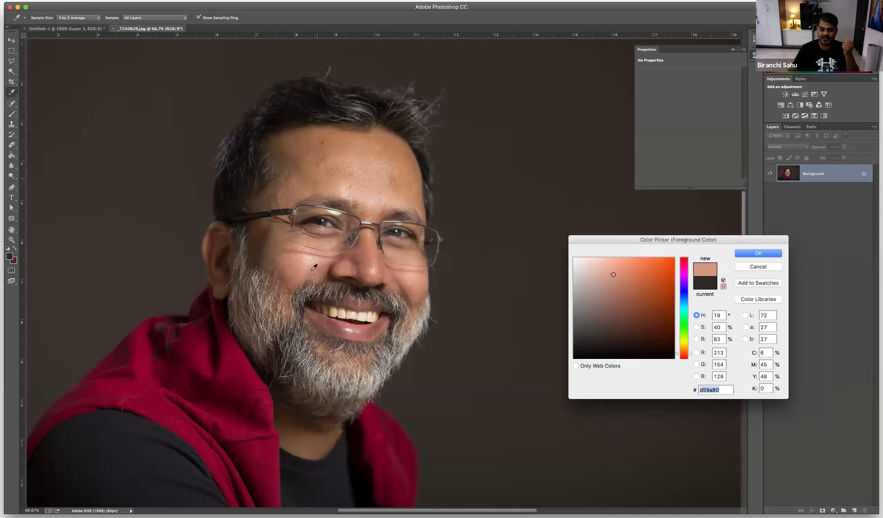
left_click(374, 170)
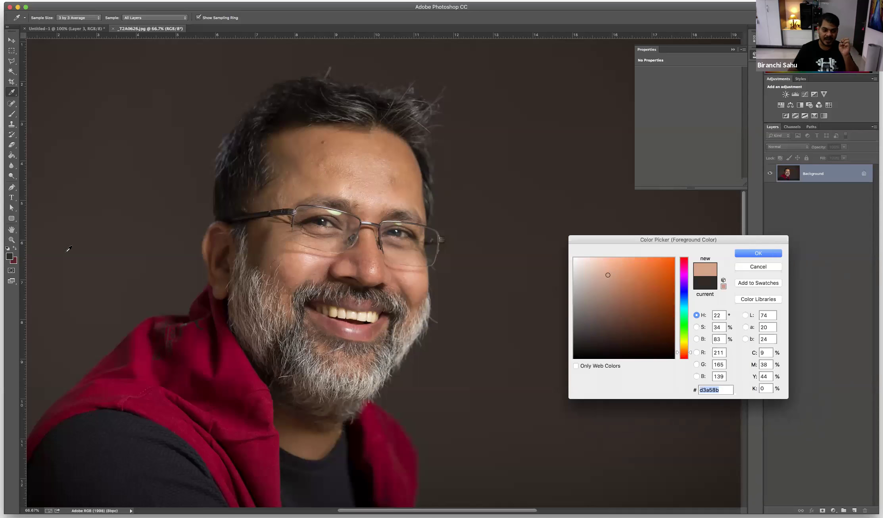
left_click(773, 254)
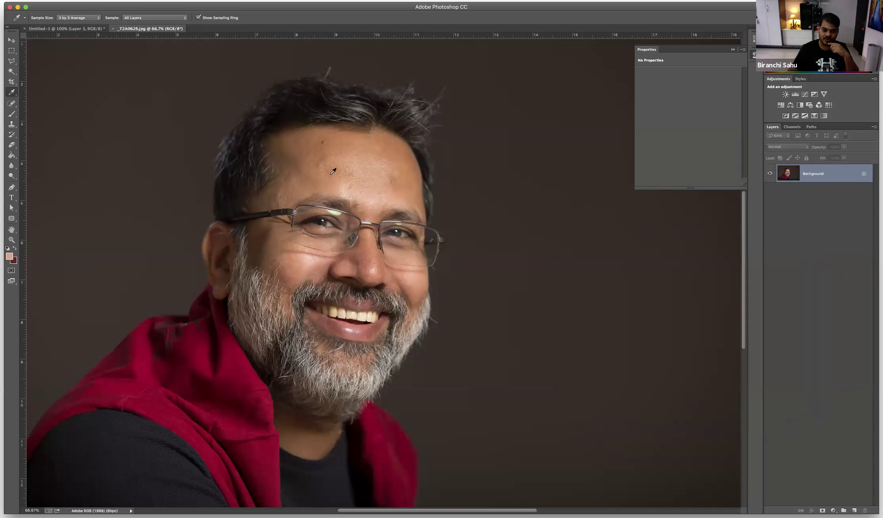
Sample the backdrop, black shirt, red cloth and forehead as foreground color with the Eyedropper, and the red cloth as background color.
left_click(67, 230)
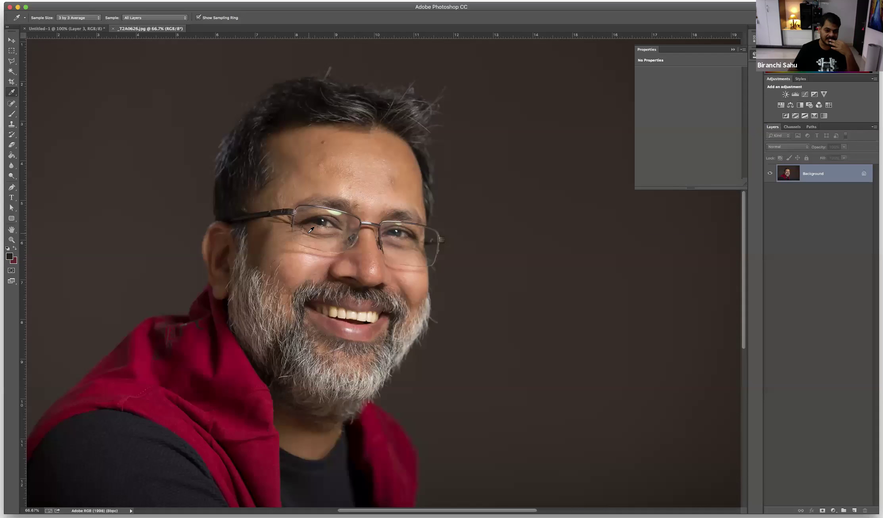
left_click(128, 441)
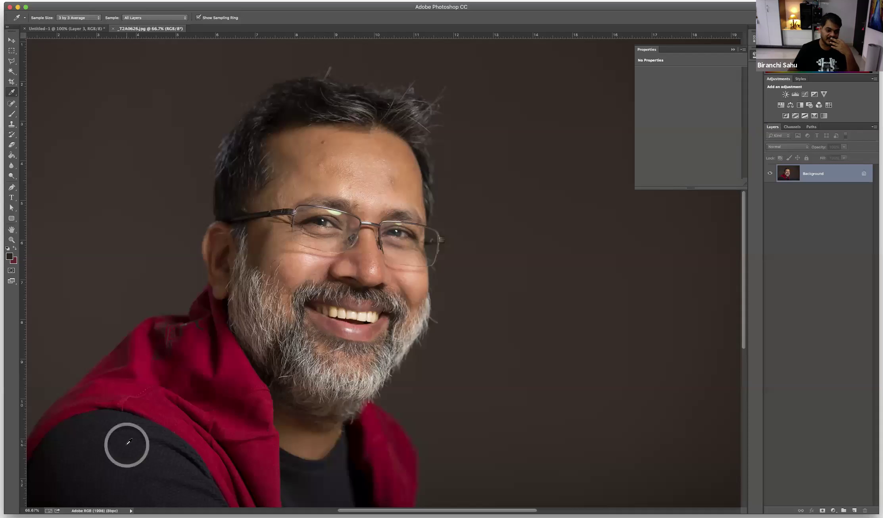
left_click(240, 364)
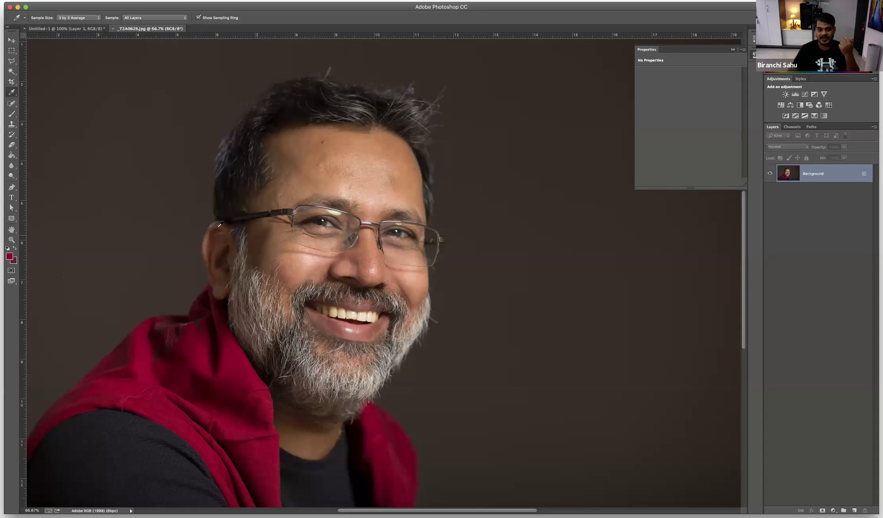
left_click(333, 165)
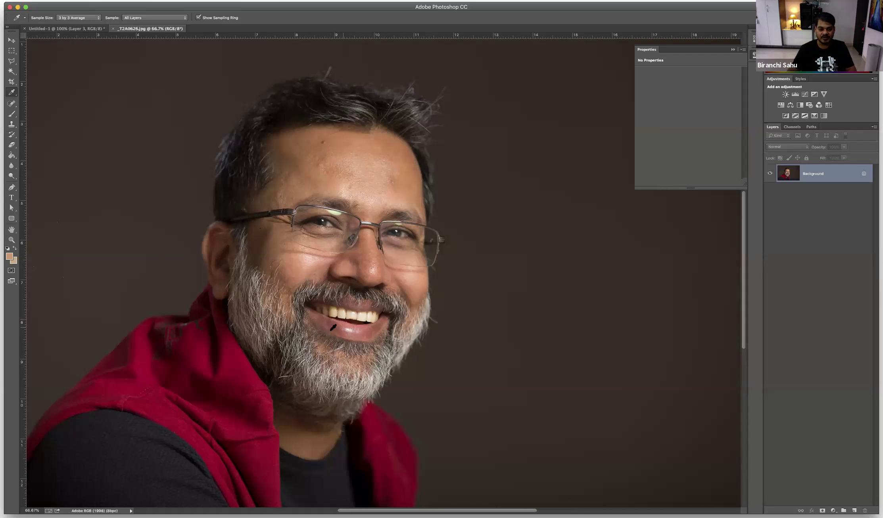
left_click(251, 375, "alt")
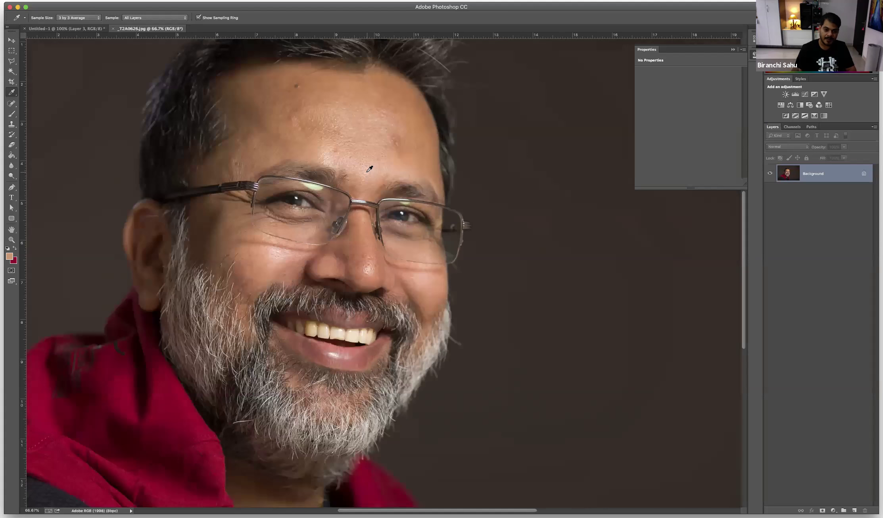
Bring the forehead up at 200% and sample its skin tone with the Eyedropper's sample size set to Point Sample.
key("super+equal")
key("super+equal")
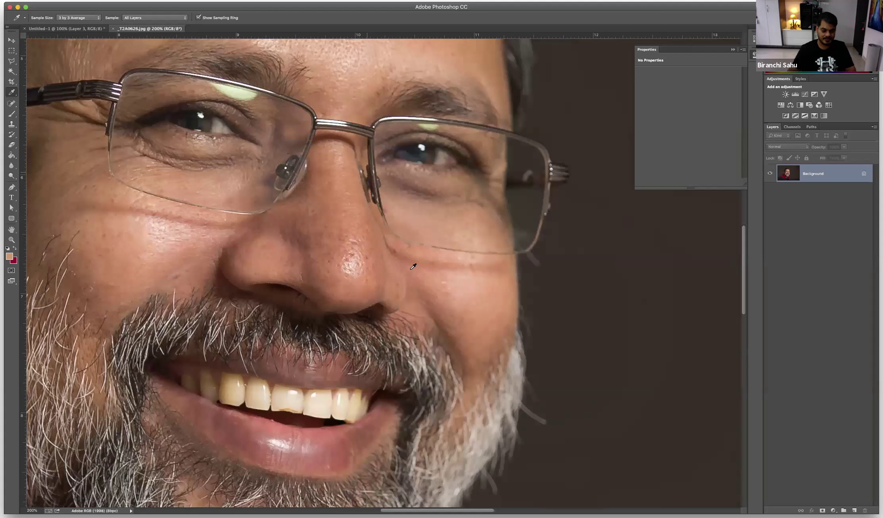
scroll(440, 275, "up", 10)
scroll(440, 275, "left", 4)
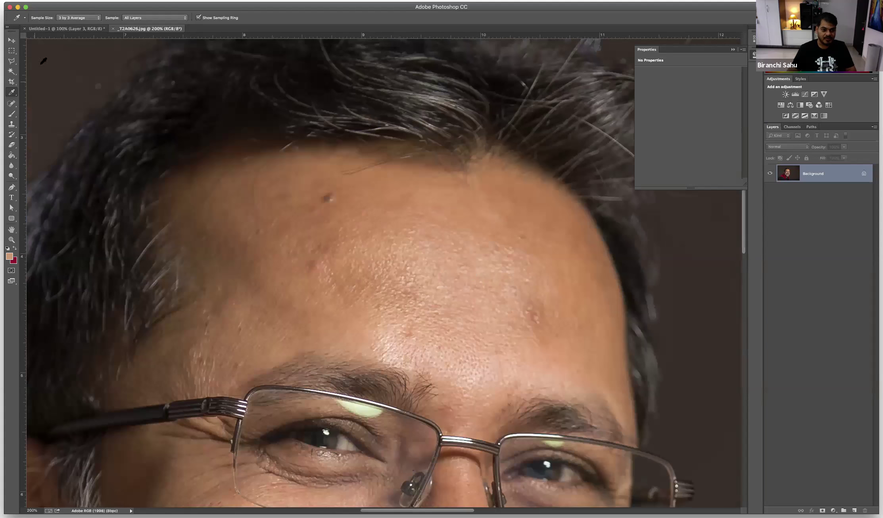
left_click(66, 20)
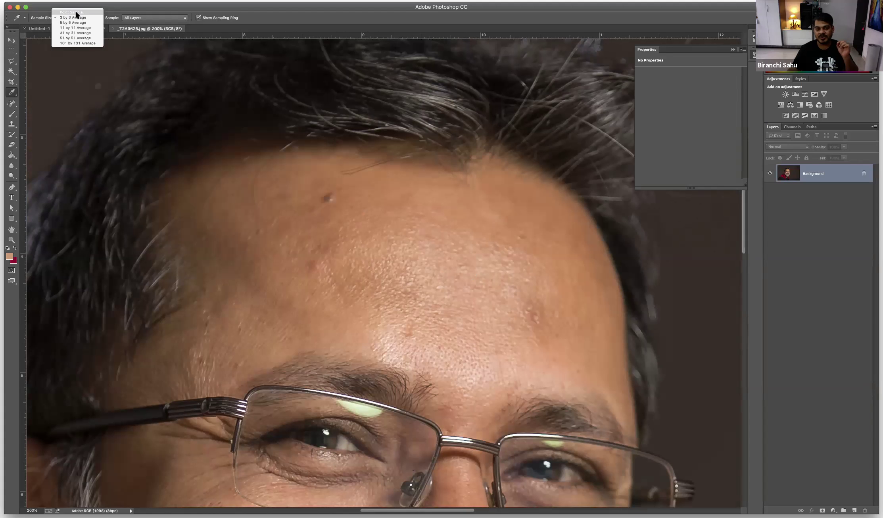
left_click(77, 13)
left_click(450, 272)
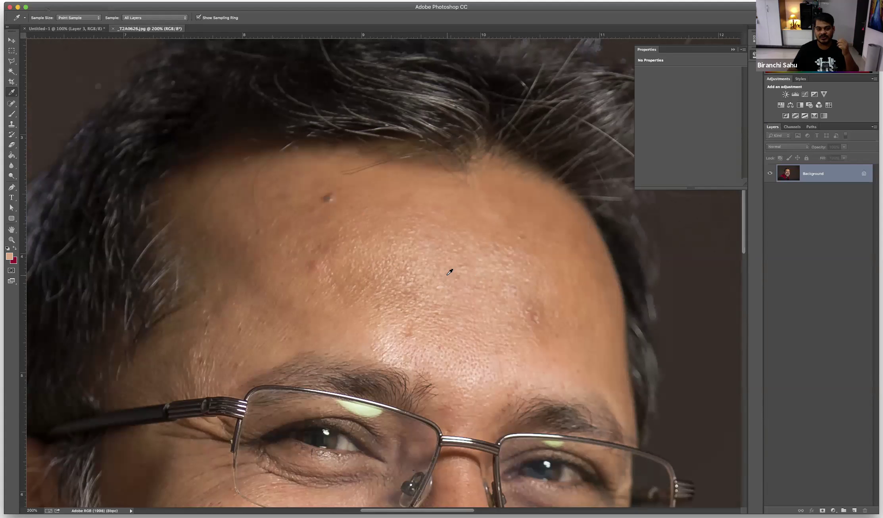
Set the Eyedropper's sample size to 11 by 11 Average and resample the forehead's bright skin tone.
left_click(83, 21)
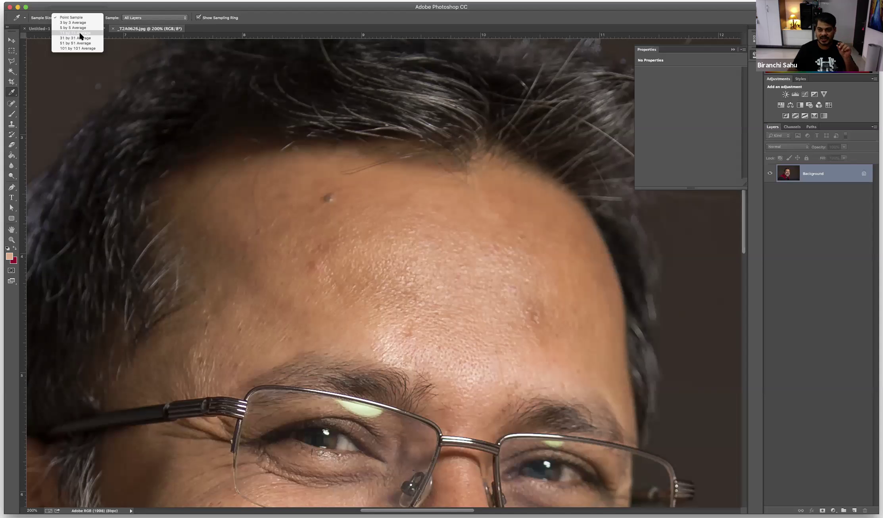
left_click(79, 33)
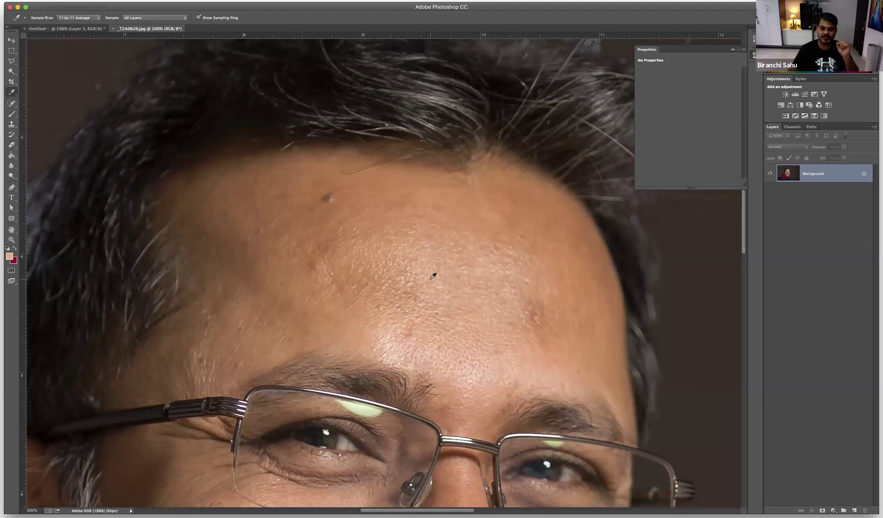
left_click(451, 290)
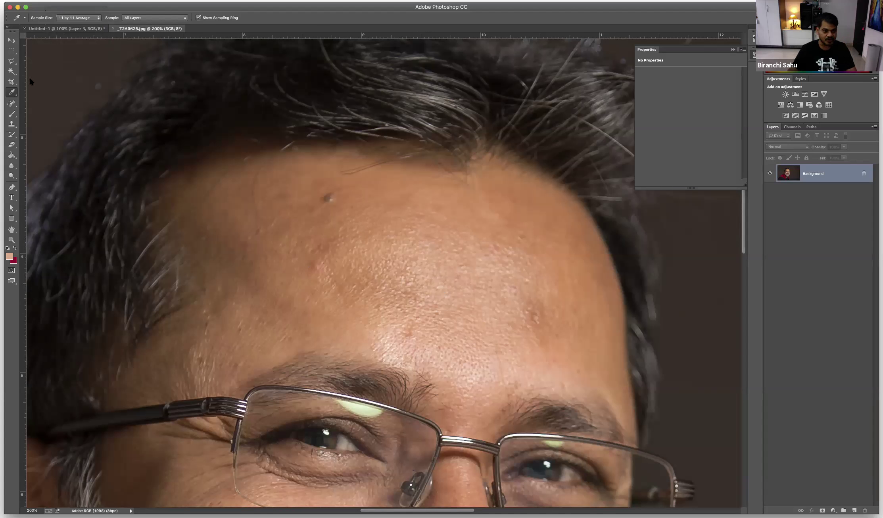
Paint over the reddish blemish and the dark mole on the forehead with a 50 px brush, using nearby sampled skin tones.
left_click(12, 116)
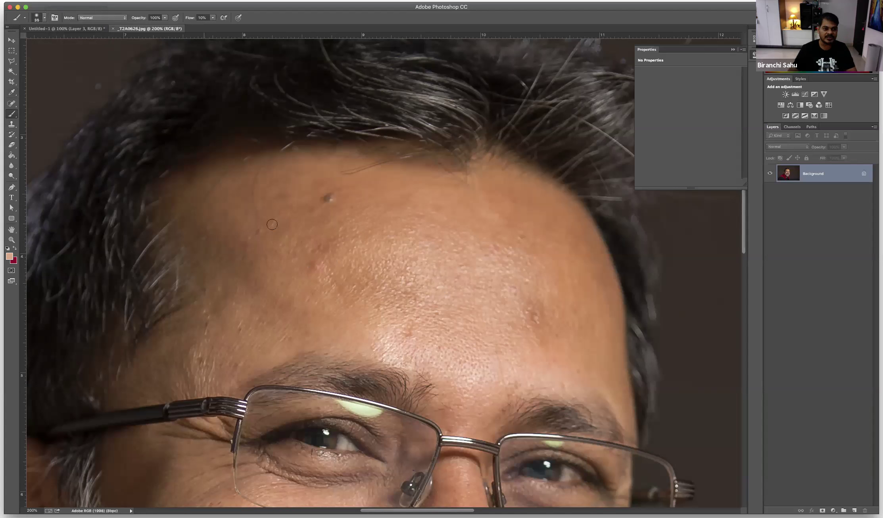
key("bracketright")
left_click(311, 272)
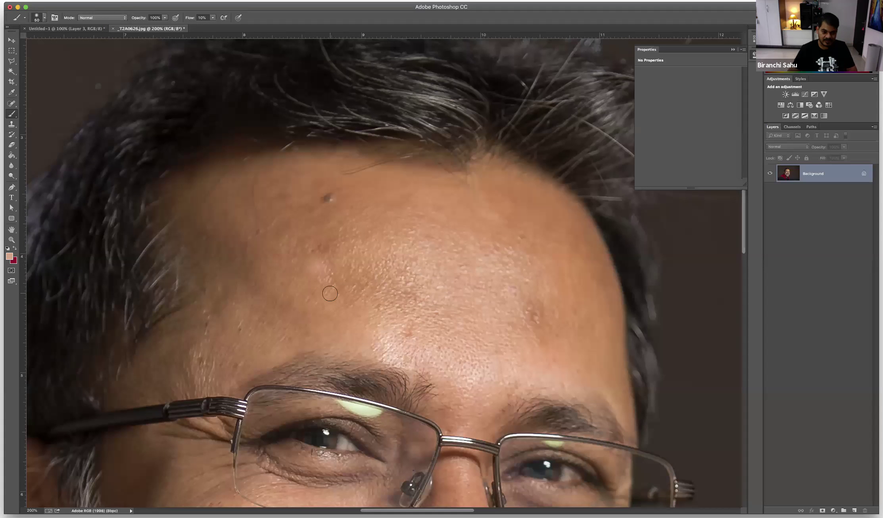
left_click(309, 284, "alt")
left_click(309, 237, "alt")
left_click(280, 246, "alt")
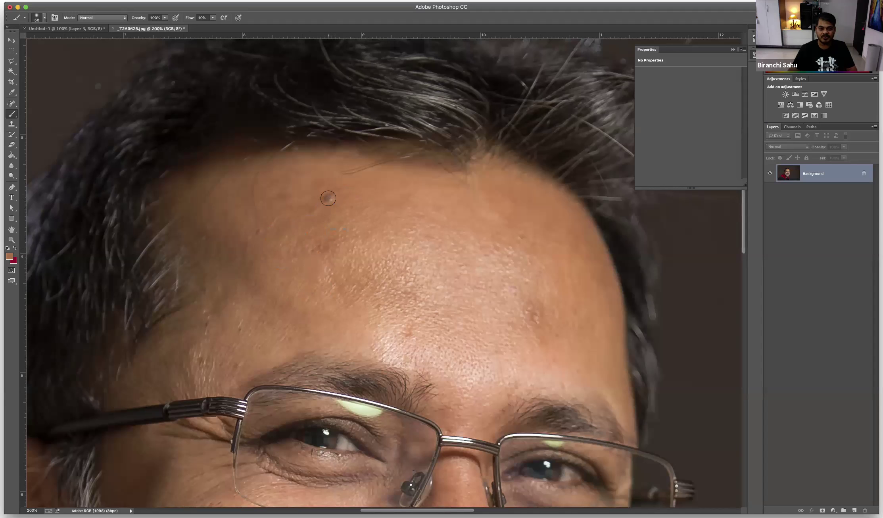
left_click_drag(328, 198, 331, 197)
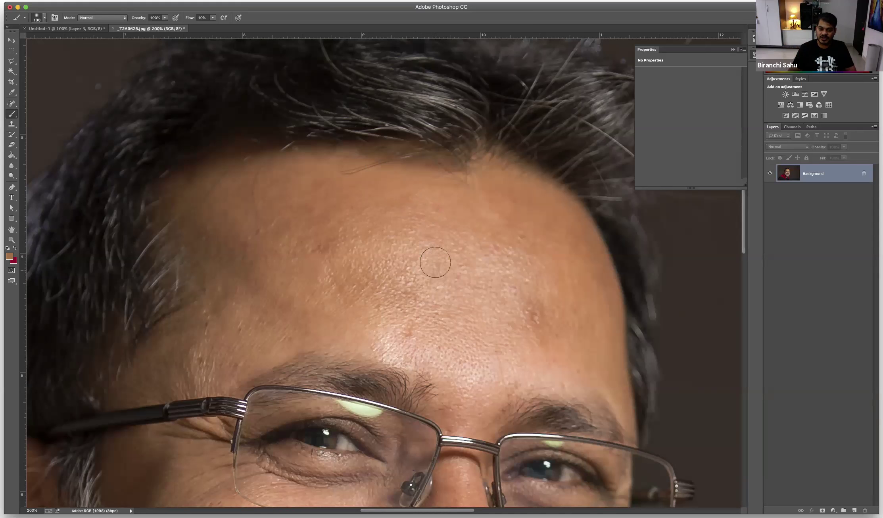
Paint over the shiny skin texture in the middle of the forehead with a 100 px brush, resampling surrounding skin tones between strokes.
left_click(456, 282, "alt")
left_click(434, 265)
left_click(499, 270, "alt")
left_click(431, 265)
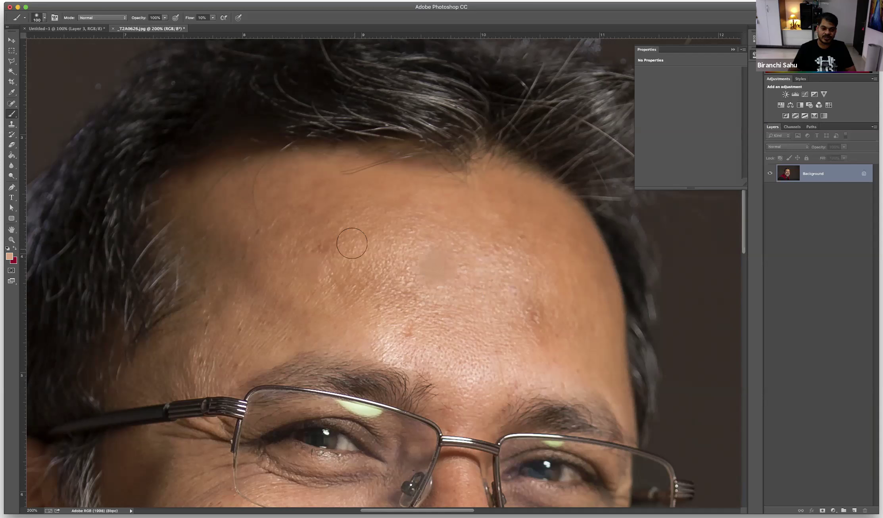
left_click(486, 224, "alt")
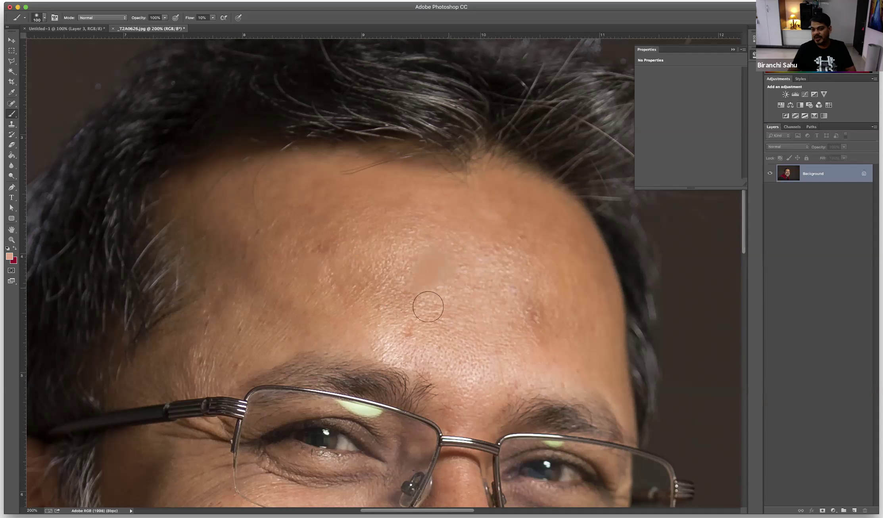
left_click(467, 292, "alt")
mouse_move(430, 272)
left_mouse_down()
mouse_move(401, 294)
mouse_move(399, 263)
left_mouse_up()
left_click(487, 308, "alt")
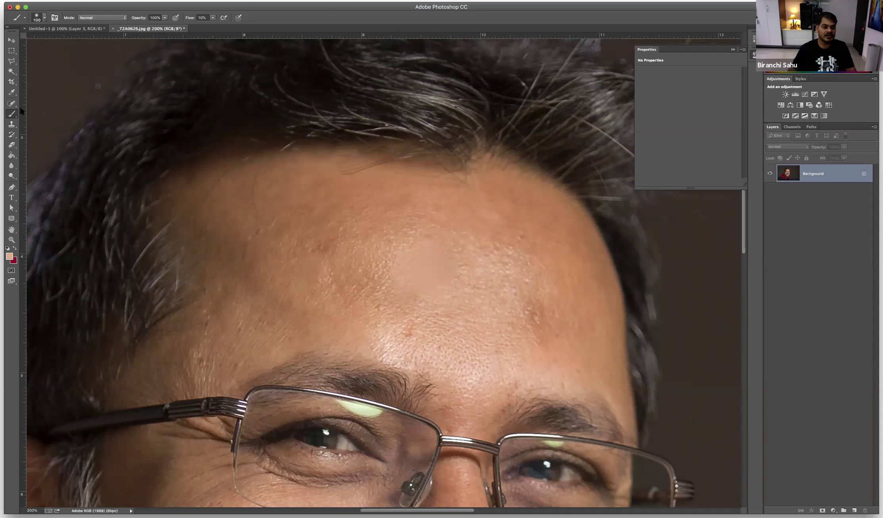
Set the Eyedropper's sample size to 3 by 3 Average and review which layers it can sample from.
left_click(13, 92)
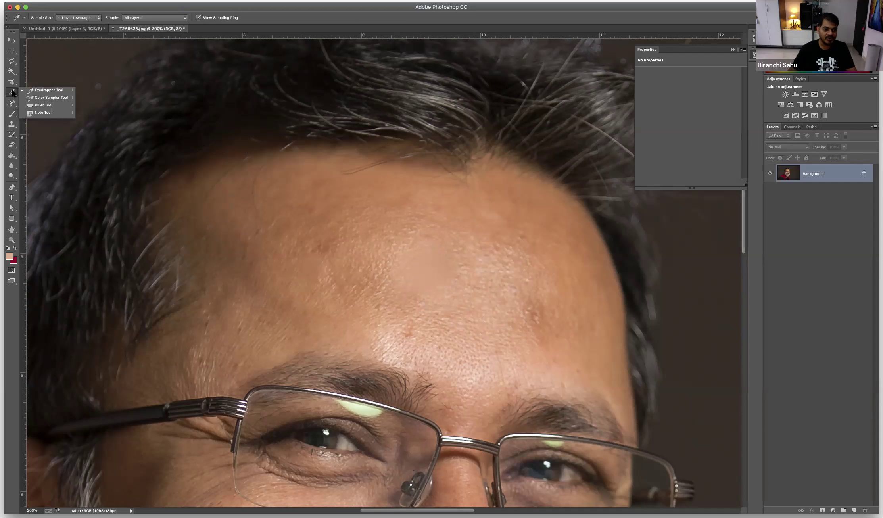
left_click(45, 90)
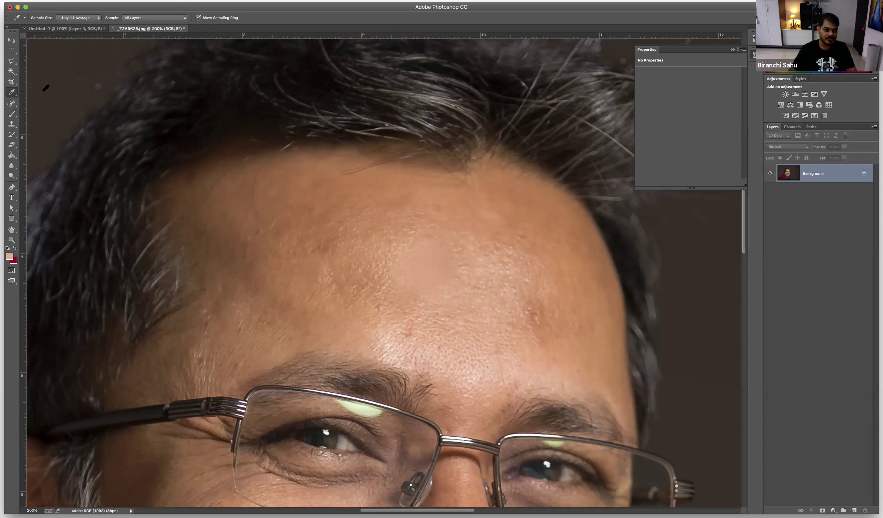
left_click(84, 18)
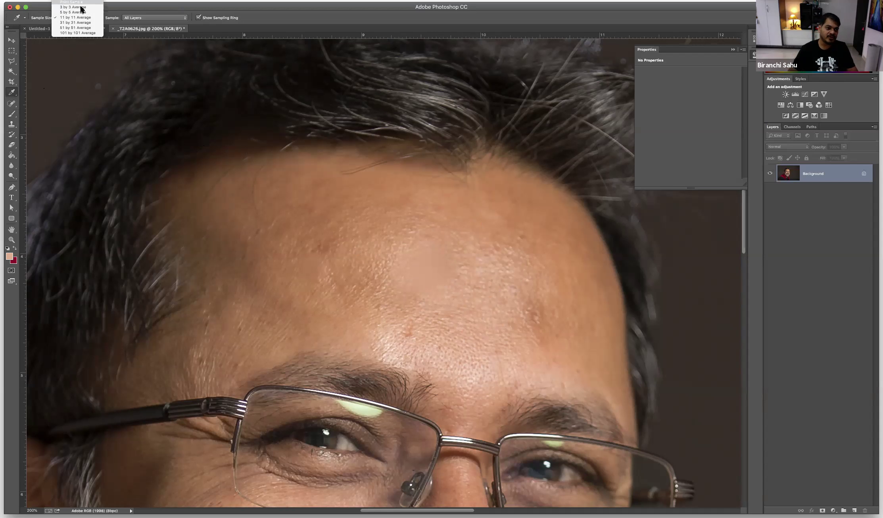
left_click(81, 7)
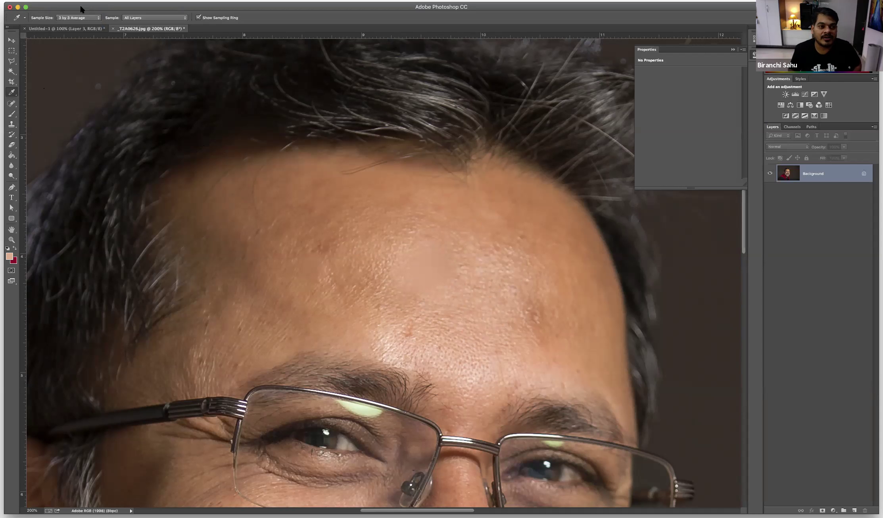
left_click(78, 18)
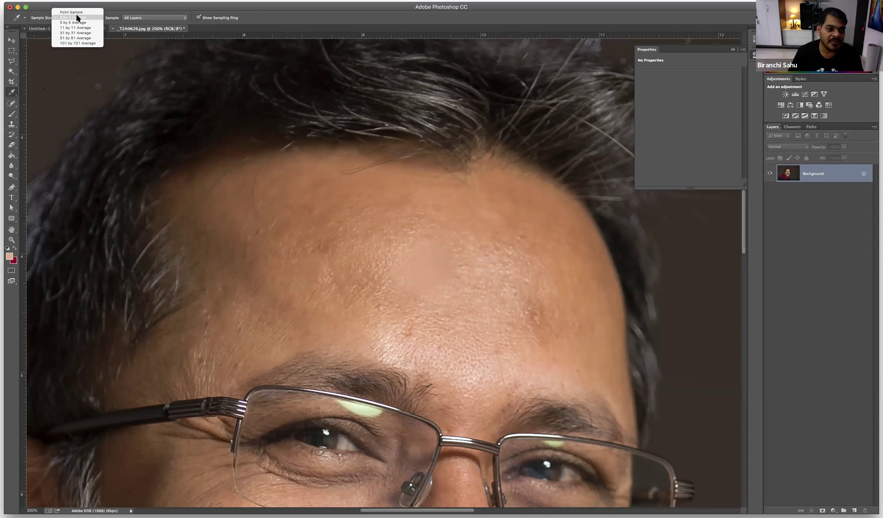
left_click(77, 18)
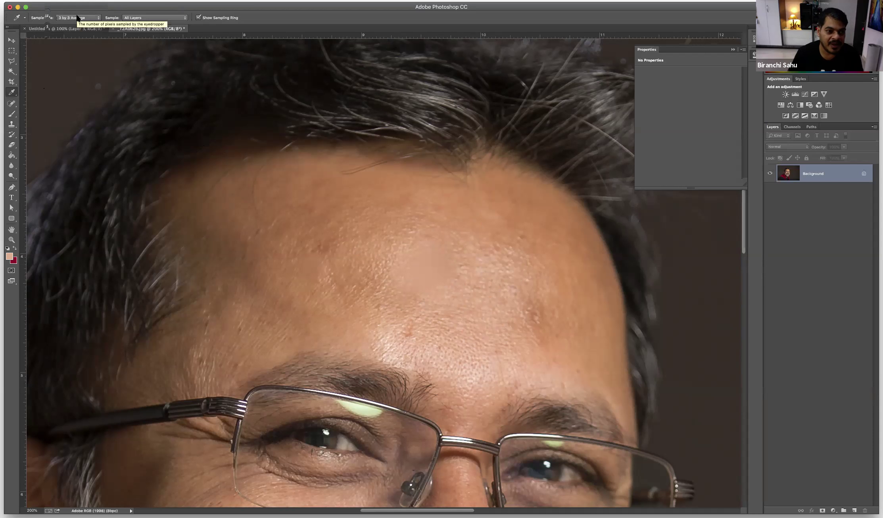
left_click(145, 18)
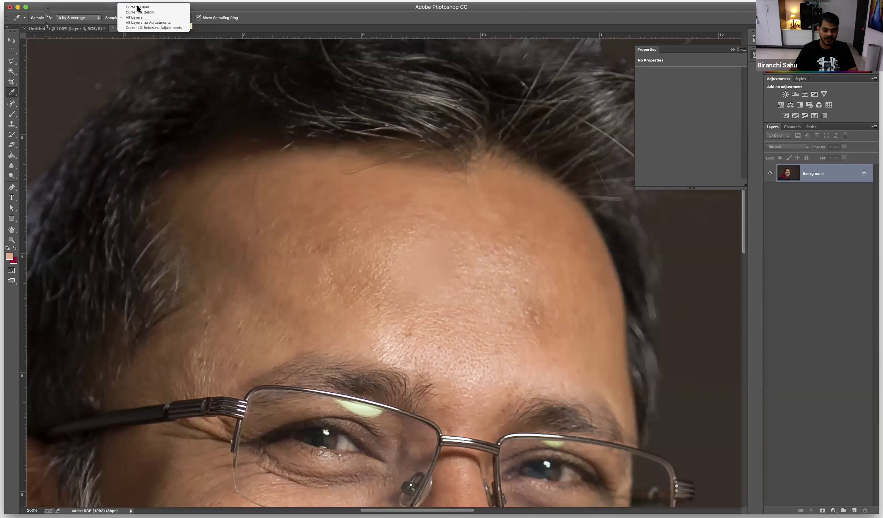
left_click(256, 77)
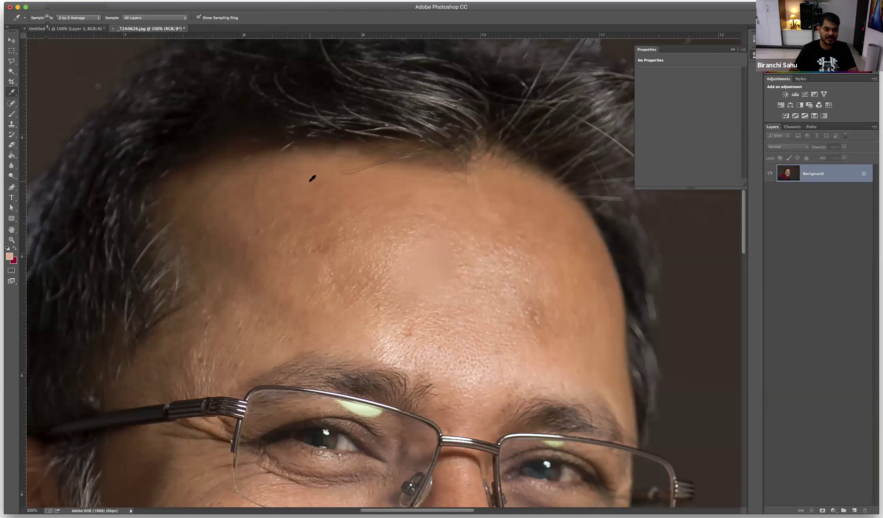
Sample the dark hair color and the bright forehead skin tone with the Eyedropper's sampling ring shown.
left_click_drag(312, 178, 384, 172)
left_click_drag(398, 100, 363, 88)
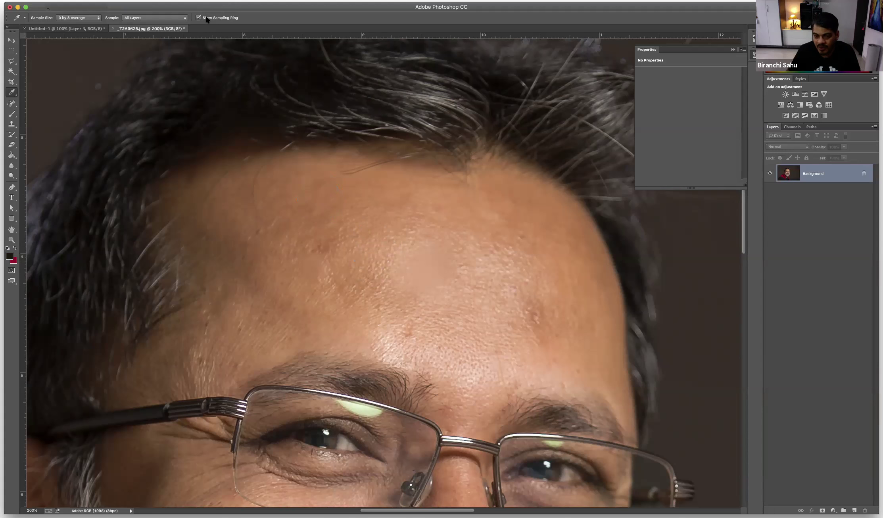
left_click(485, 237)
mouse_move(483, 258)
left_mouse_down()
mouse_move(497, 258)
mouse_move(493, 267)
mouse_move(488, 261)
left_mouse_up()
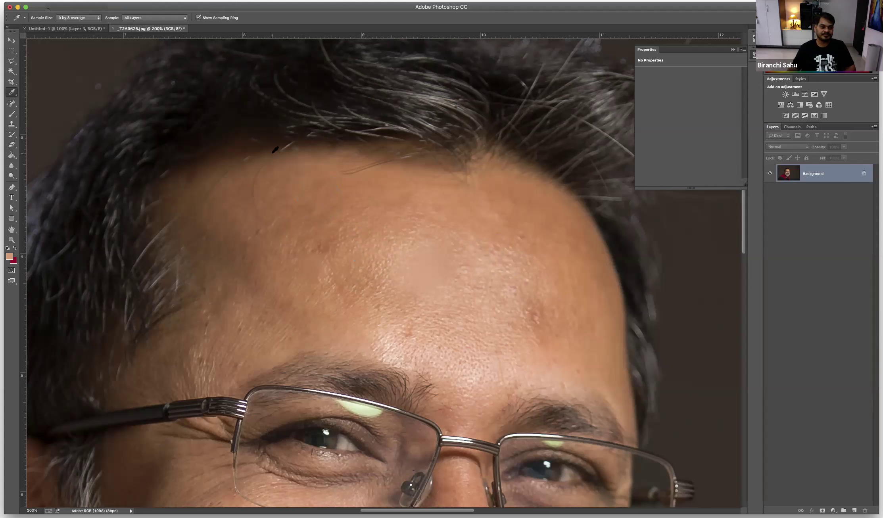
Place four color samplers with the Color Sampler tool: on the forehead, dark hair, brown background and the pupil behind the glasses.
left_click(13, 94)
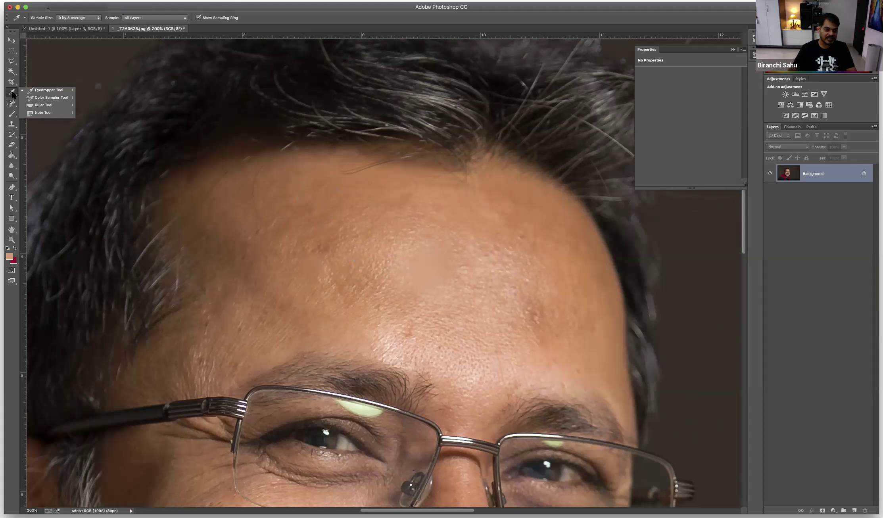
left_click(58, 98)
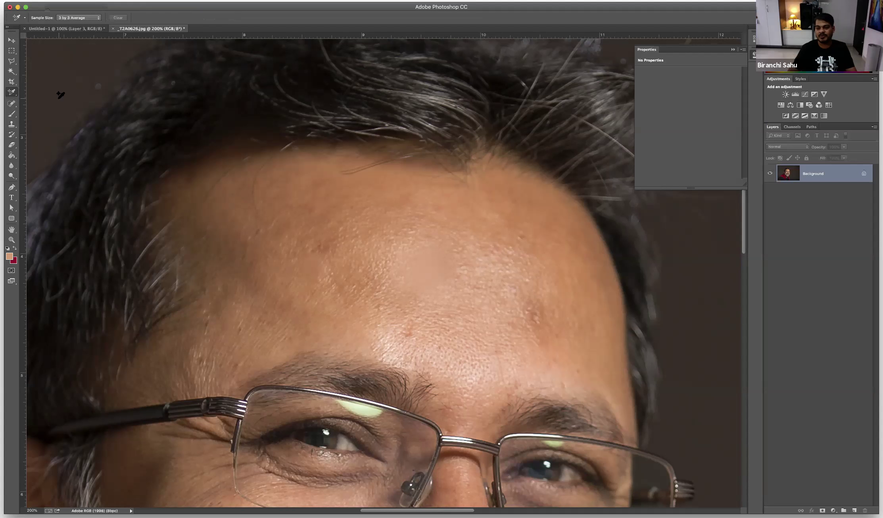
left_click(346, 237)
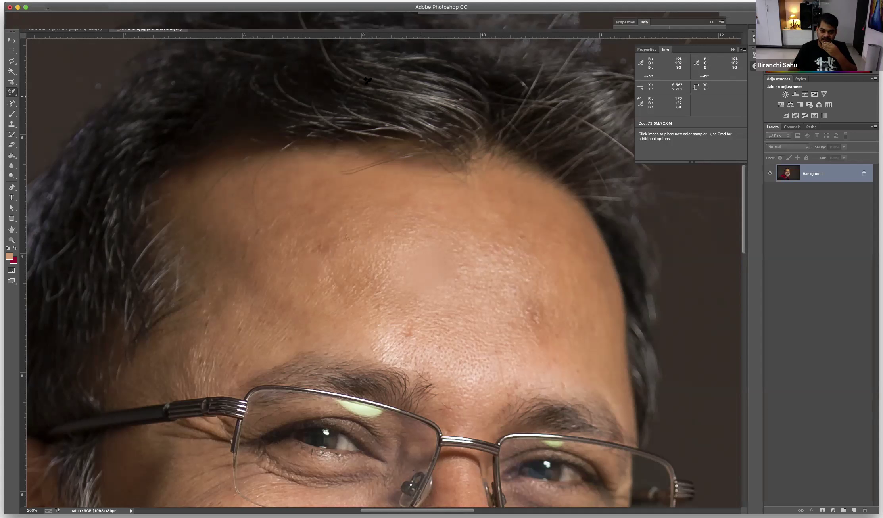
left_click(330, 82)
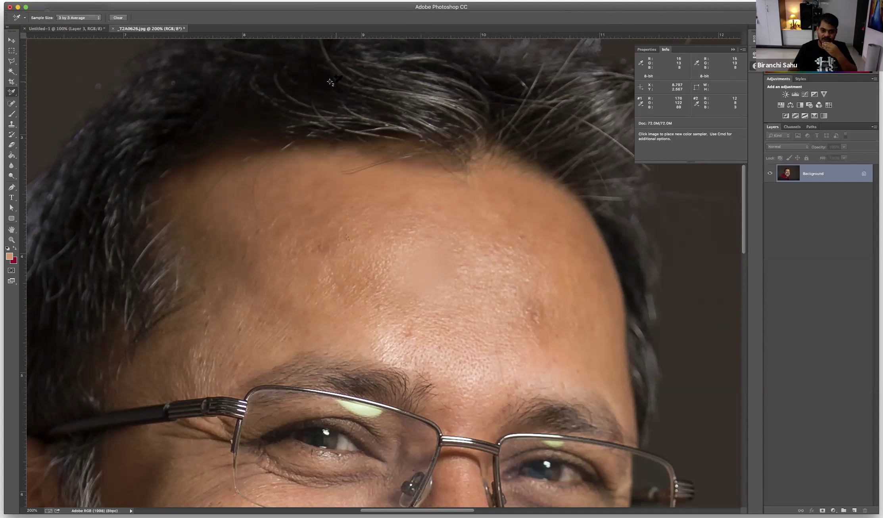
left_click(706, 345)
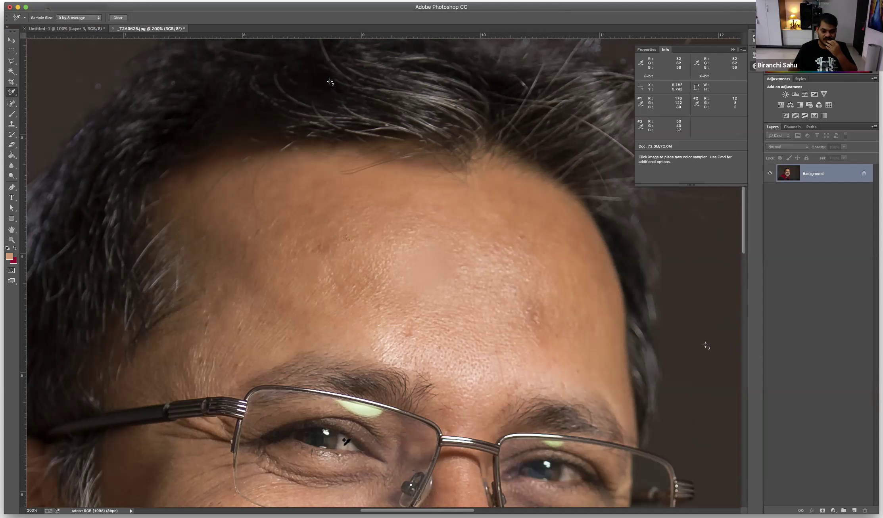
left_click(316, 439)
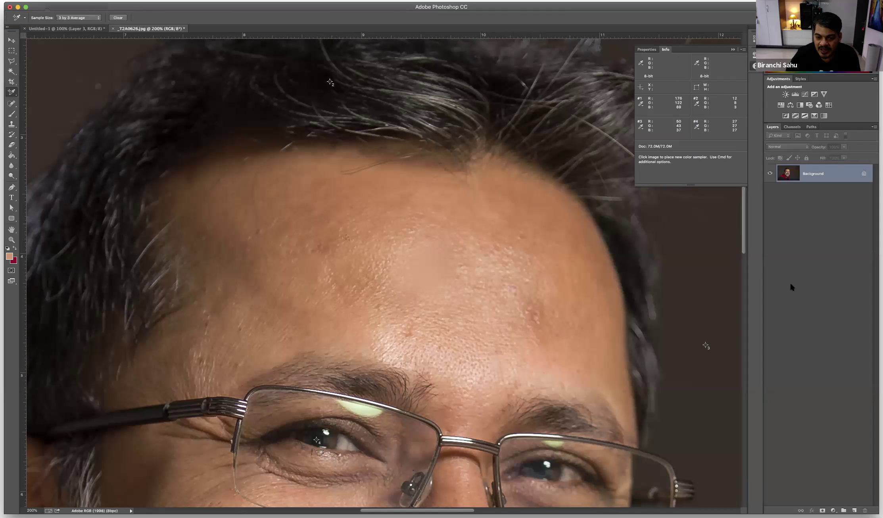
Delete the color samplers on the dark hair and on the brown background.
key("alt")
left_click(333, 83, "alt")
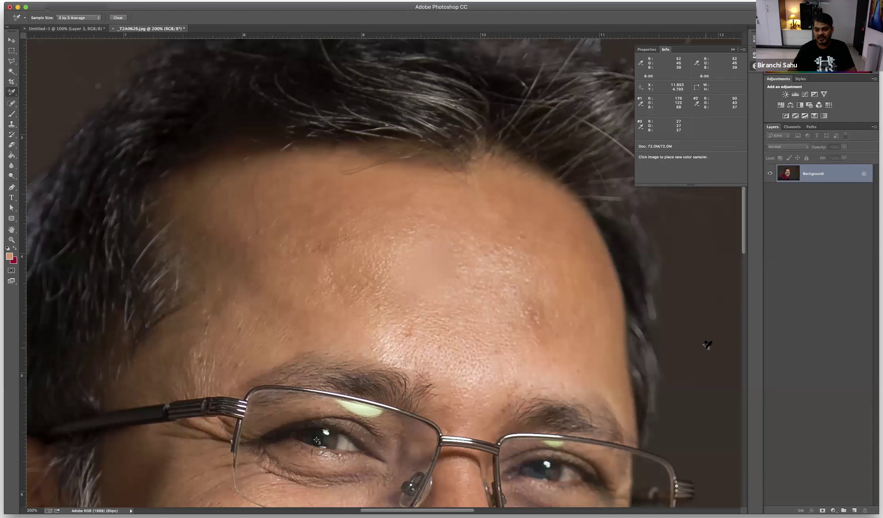
left_click(707, 346, "alt")
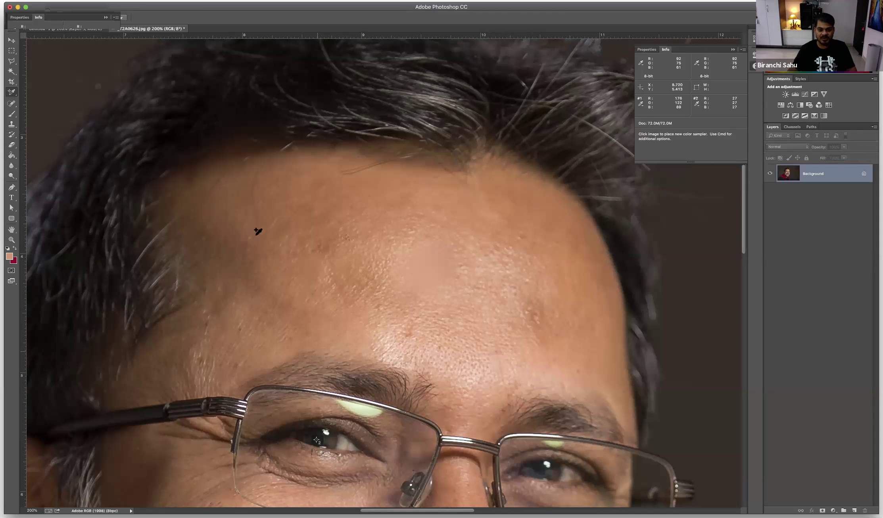
Place color samplers on the smoothed patch in the middle of the forehead and on the nose.
left_click(431, 270)
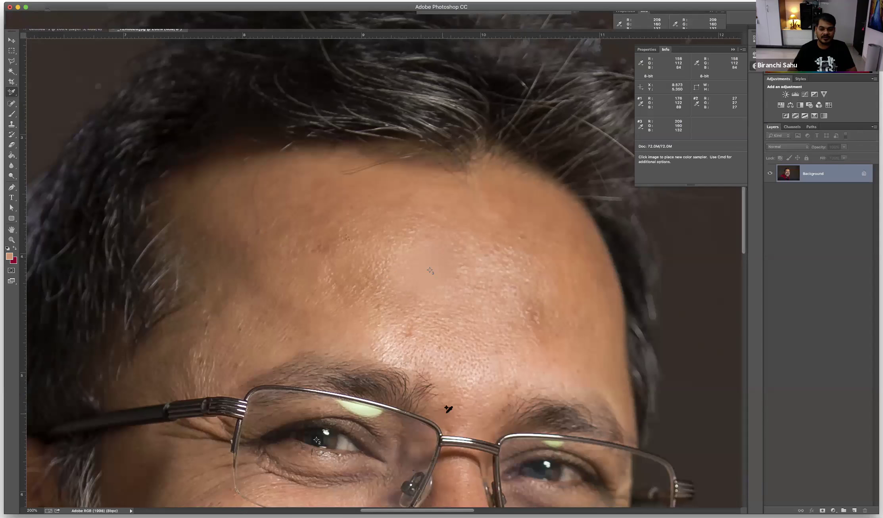
scroll(449, 409, "down", 5)
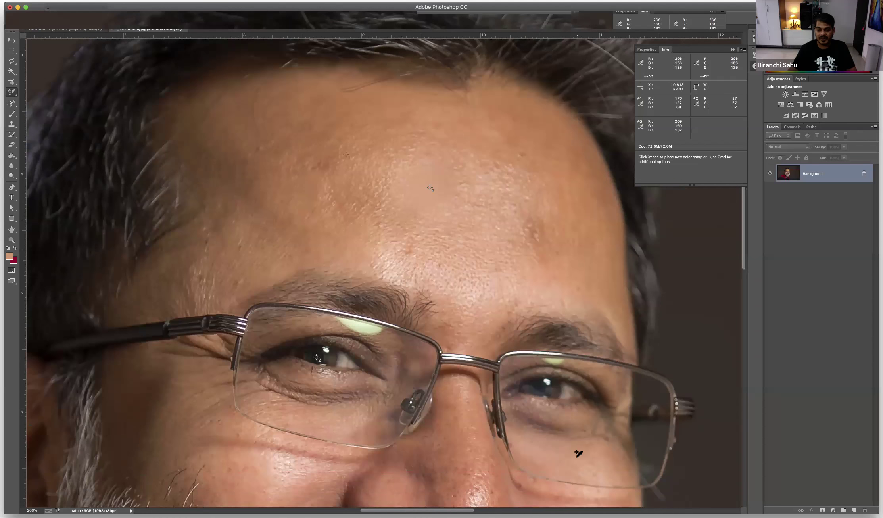
left_click(460, 478)
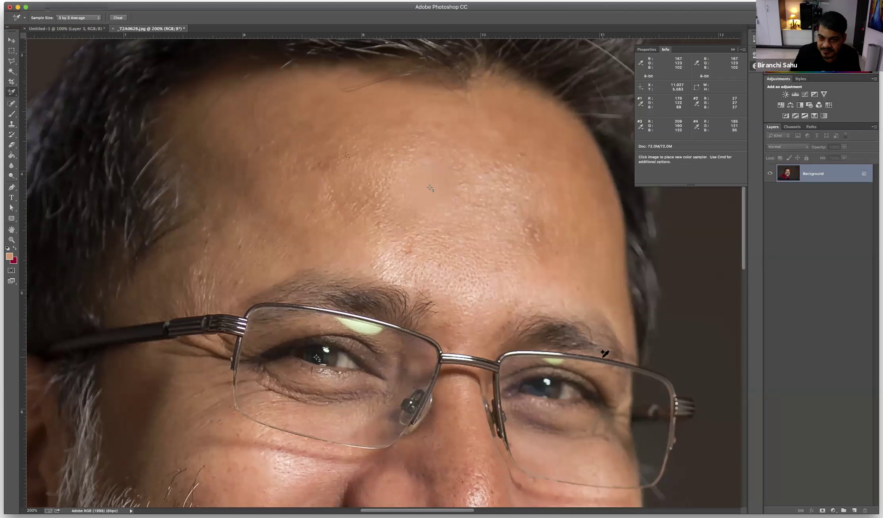
Delete the color samplers on the middle of the forehead, the nose and the pupil.
scroll(585, 332, "down", 5)
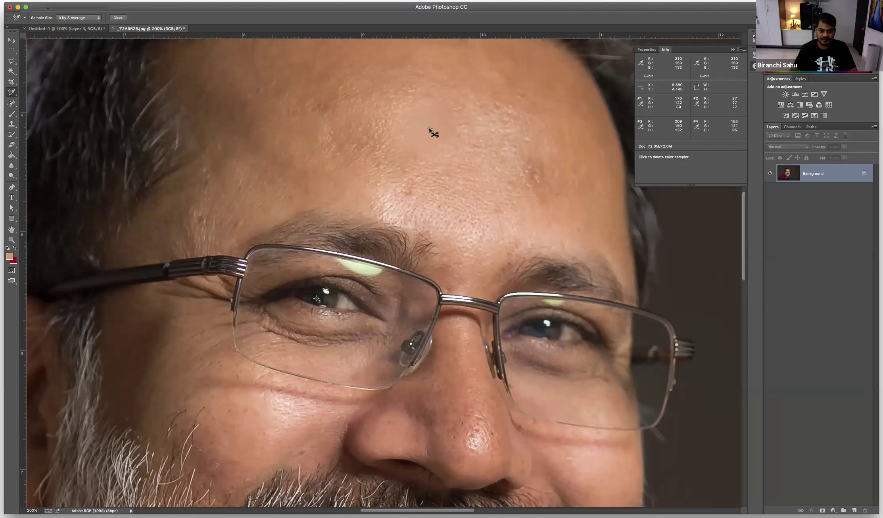
left_click(431, 130, "alt")
left_click(462, 423, "alt")
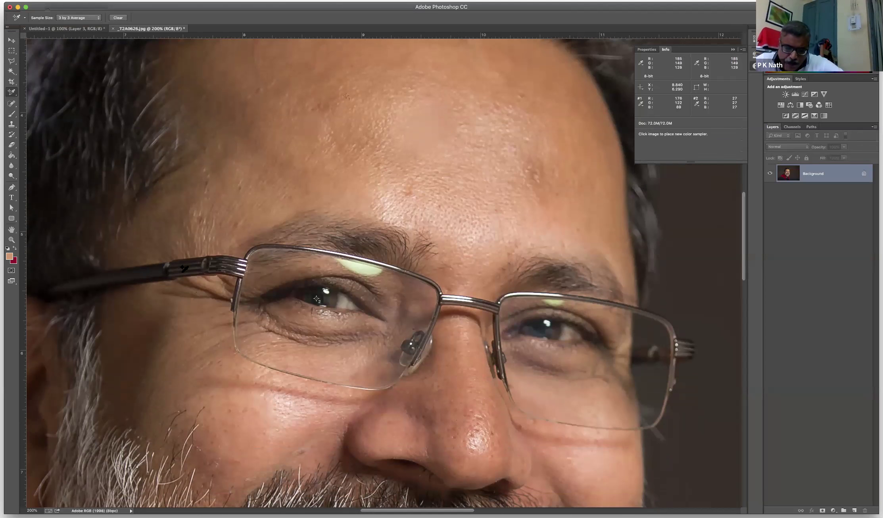
left_click(316, 299, "alt")
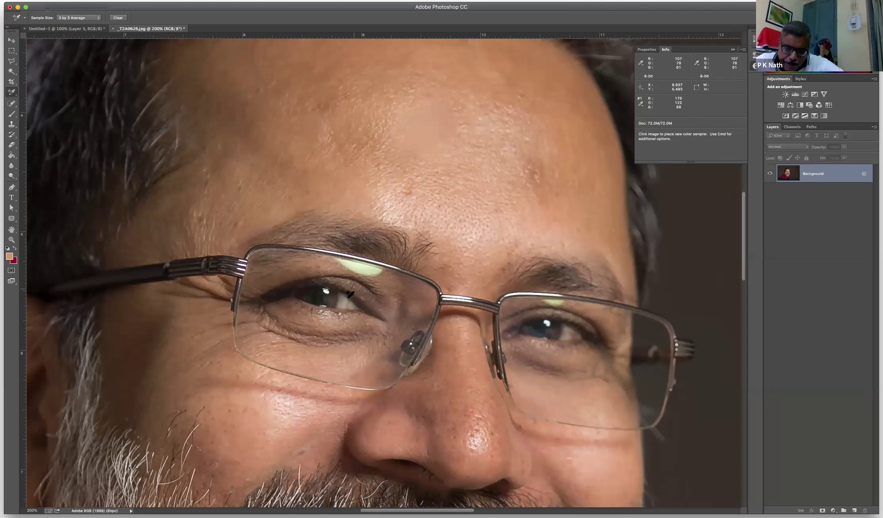
Sample the skin tone at the remaining forehead color sampler with the Eyedropper.
scroll(350, 295, "up", 5)
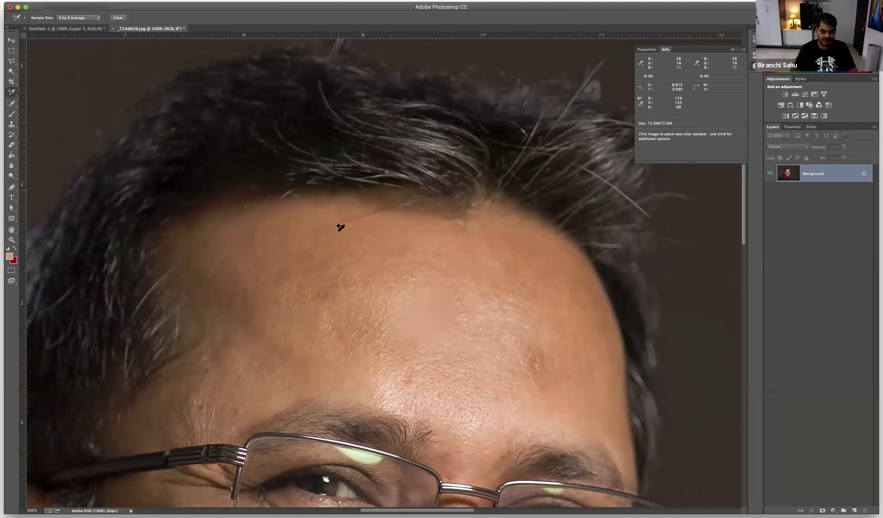
scroll(335, 245, "down", 3)
scroll(336, 247, "right", 5)
scroll(336, 246, "up", 4)
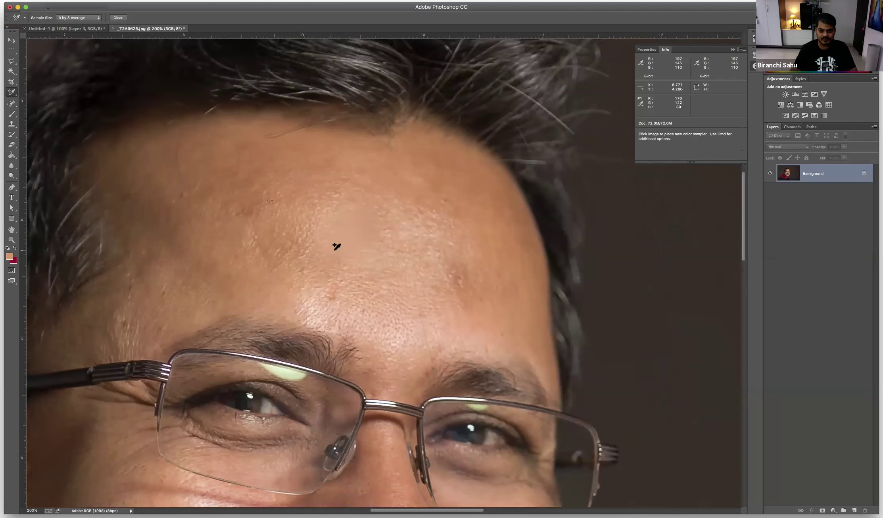
scroll(337, 247, "down", 6)
scroll(337, 246, "left", 7)
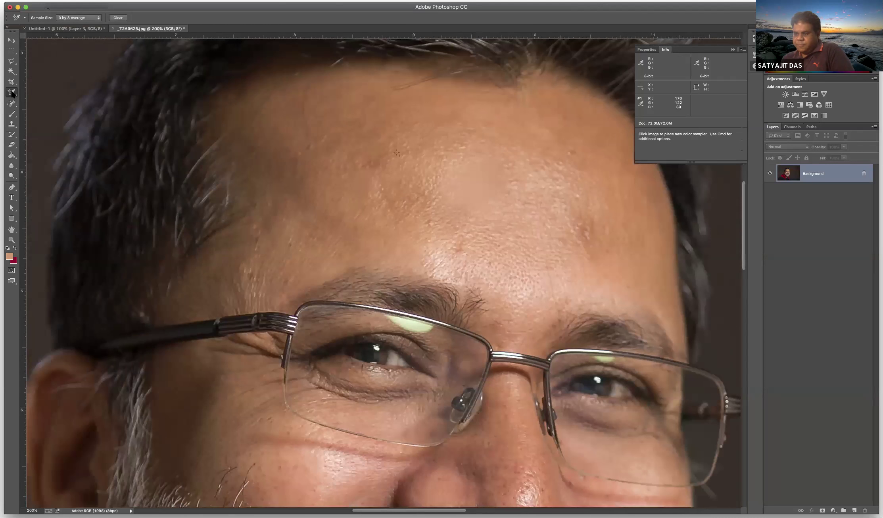
left_click_drag(12, 94, 37, 91)
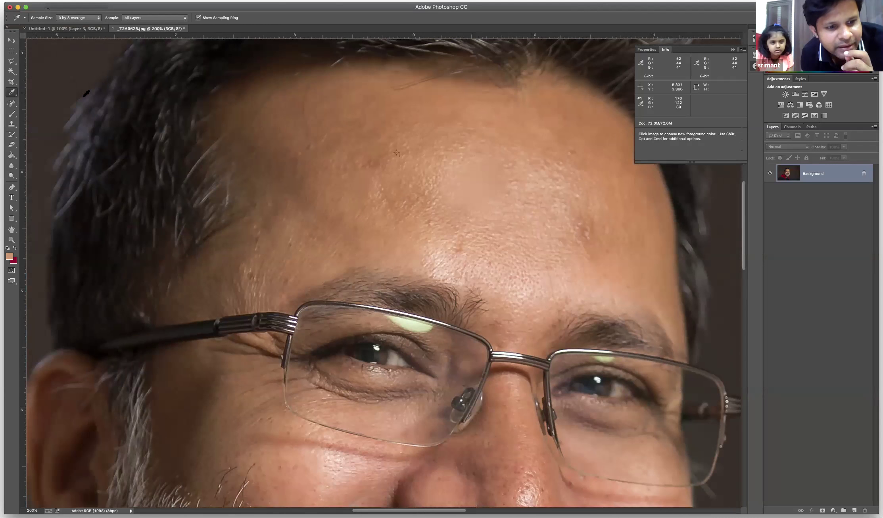
left_click(398, 153)
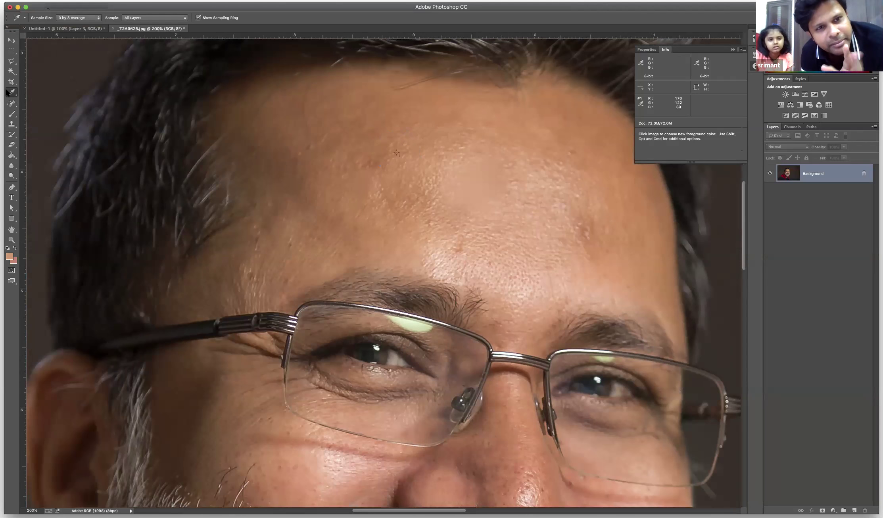
Delete the last color sampler from the forehead with the Color Sampler tool.
left_click(12, 92)
left_click(43, 97)
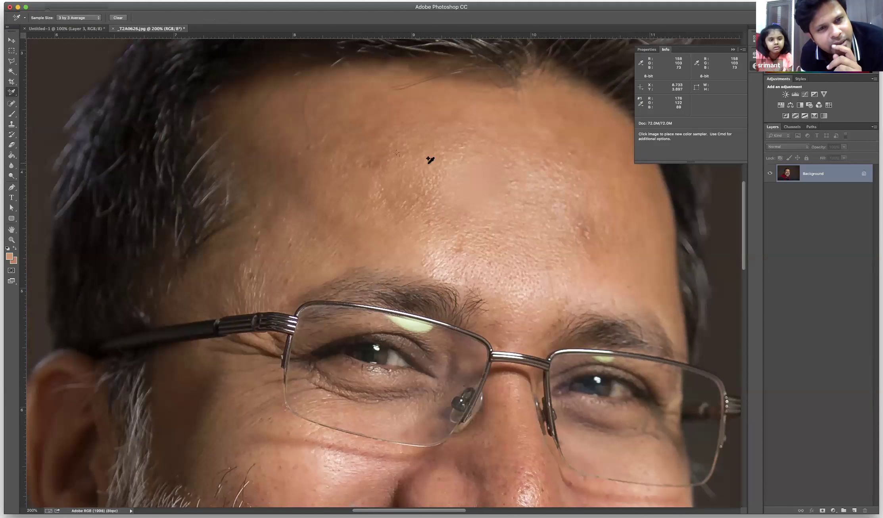
left_click(398, 154, "alt")
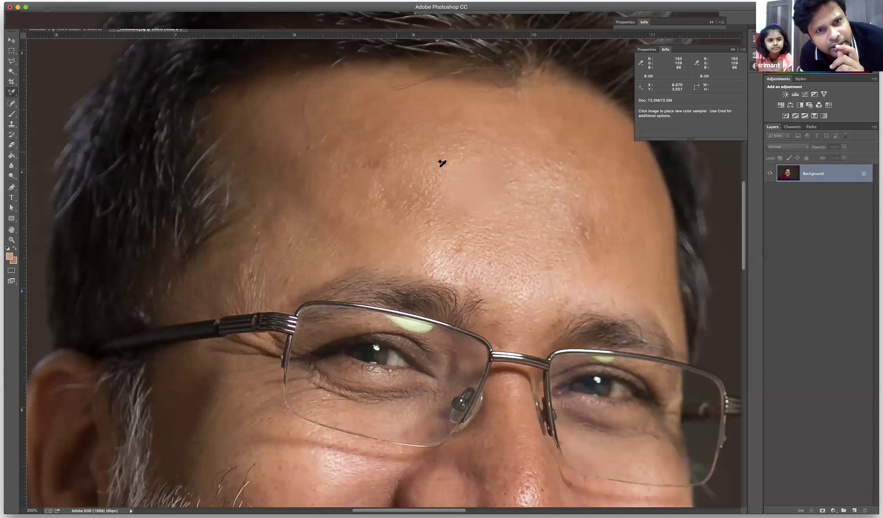
Switch from the Color Sampler to the Spot Healing Brush Tool.
scroll(459, 169, "up", 3)
scroll(459, 169, "up", 2)
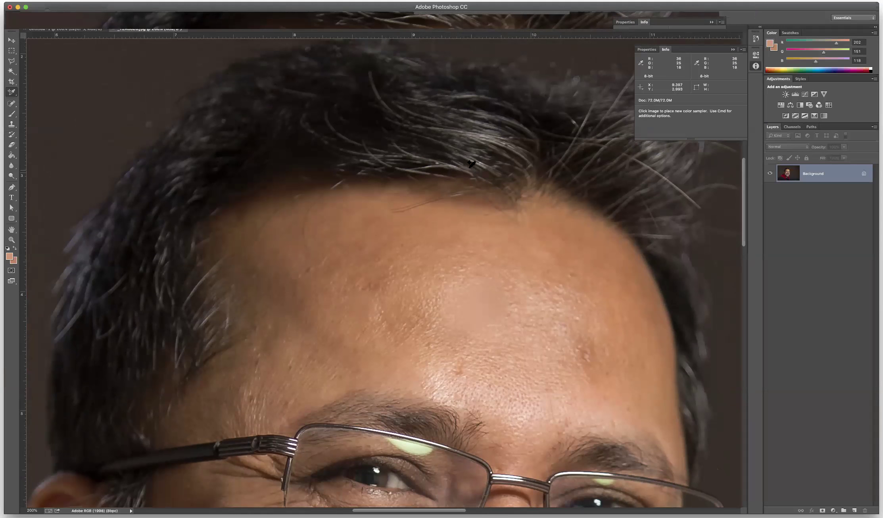
left_click(12, 93)
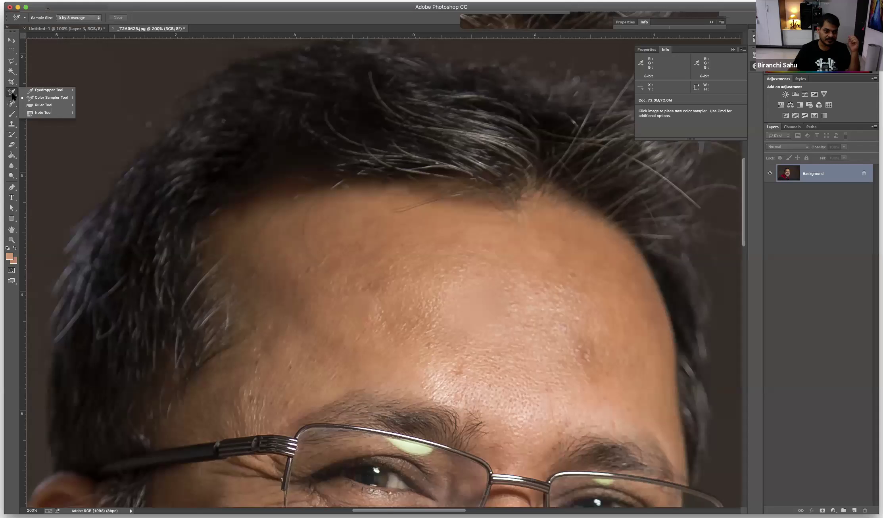
left_click(13, 103)
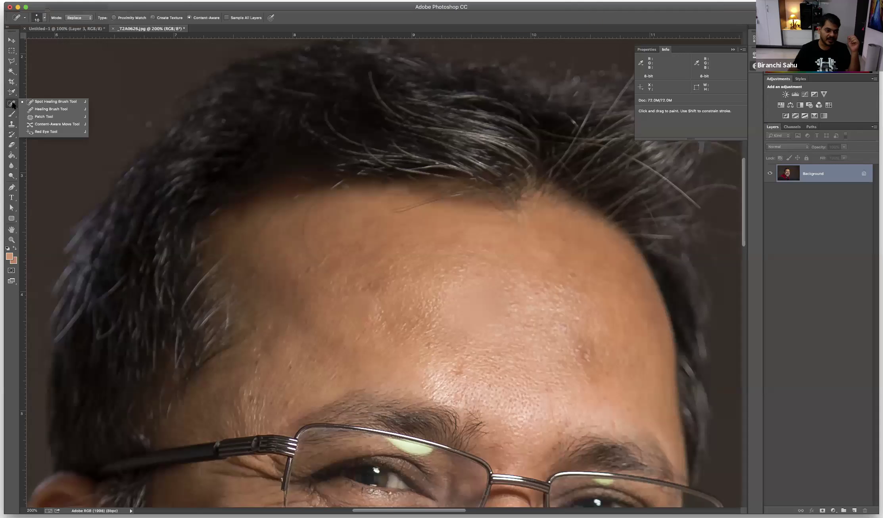
left_click(56, 103)
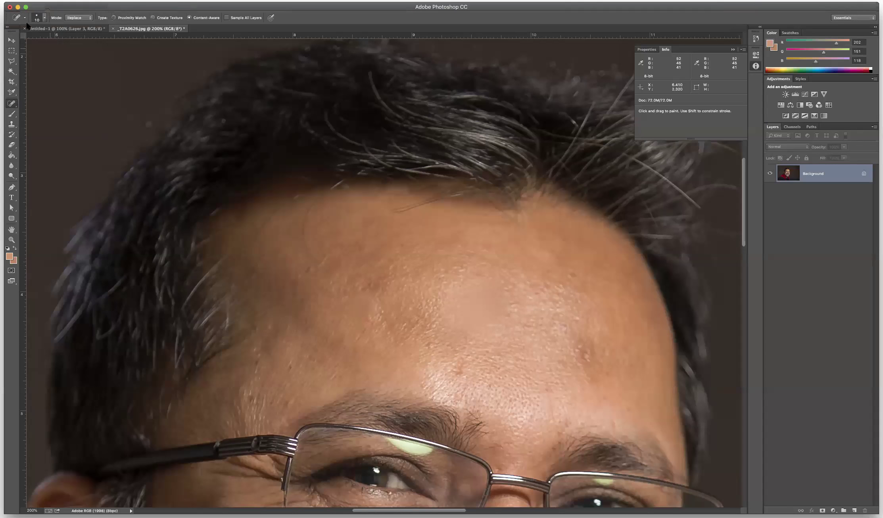
Close _T2A0626.jpg and Untitled-1 without saving either document.
left_click(113, 28)
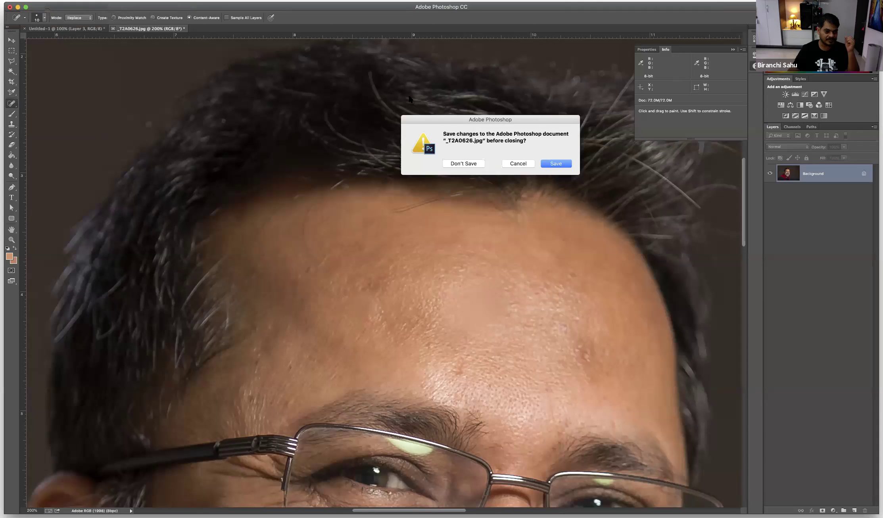
left_click(466, 163)
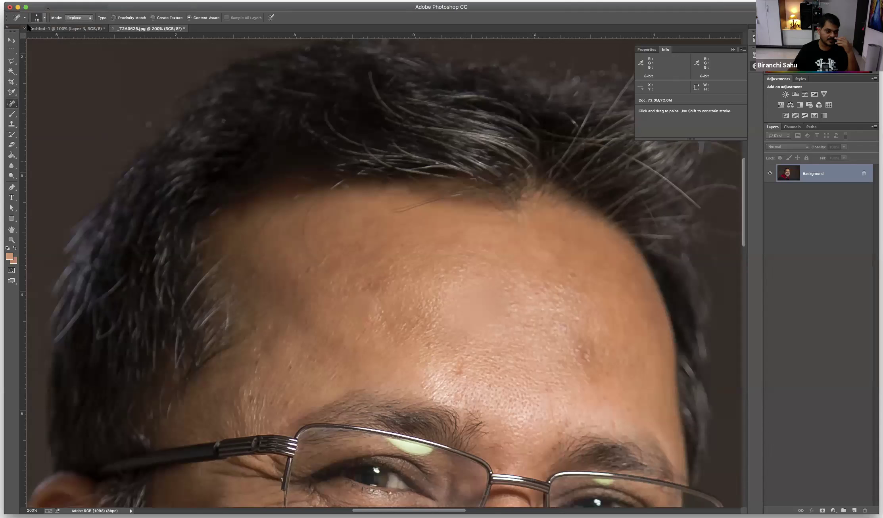
key("super+w")
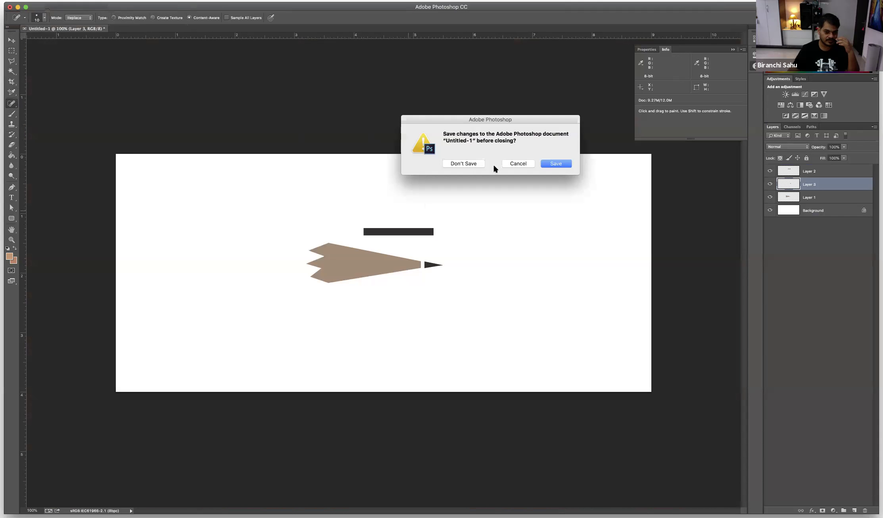
left_click(465, 163)
Open the portrait 6T2A3528_e.jpg from the Photoshop_tut folder.
key("super+o")
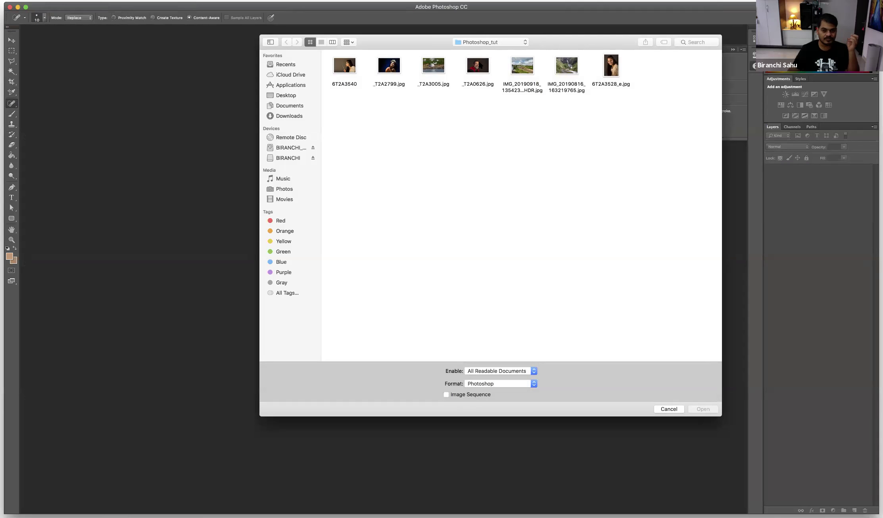
left_click(478, 65)
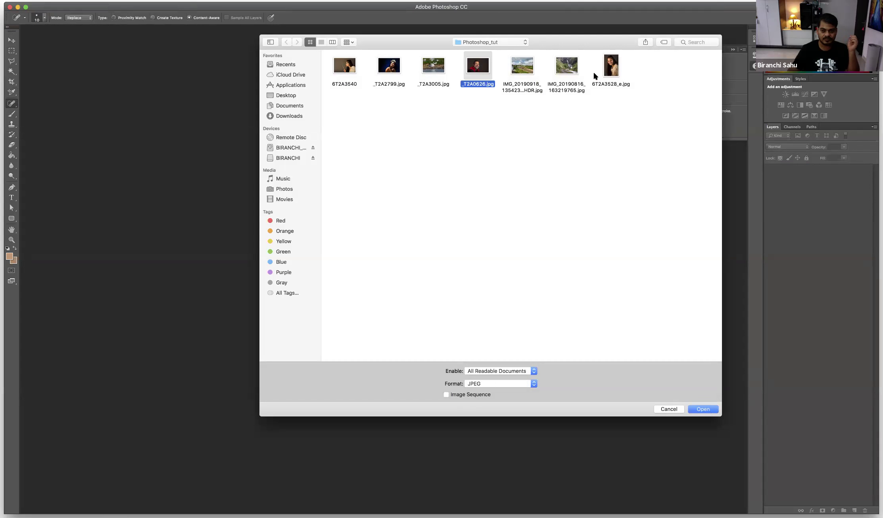
left_click(611, 64)
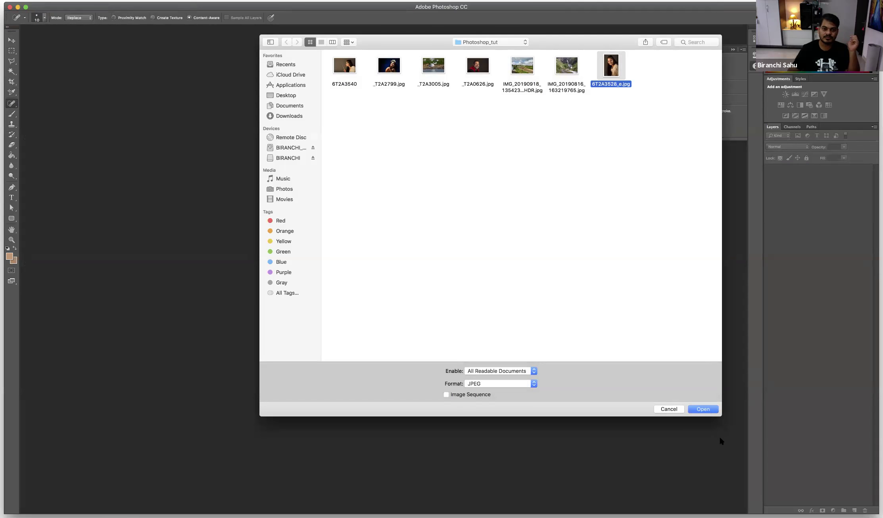
left_click(702, 408)
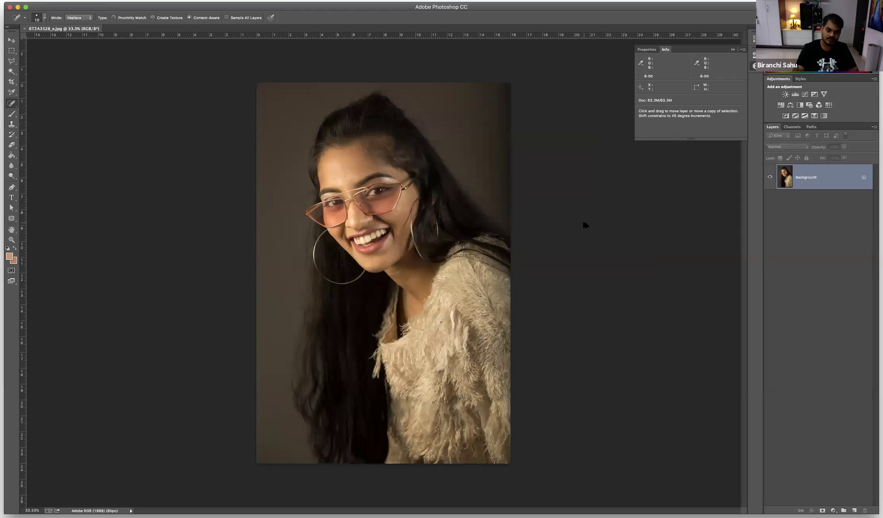
Set the Spot Healing Brush to 59 px size, 0% hardness and 29% spacing.
key("super+1")
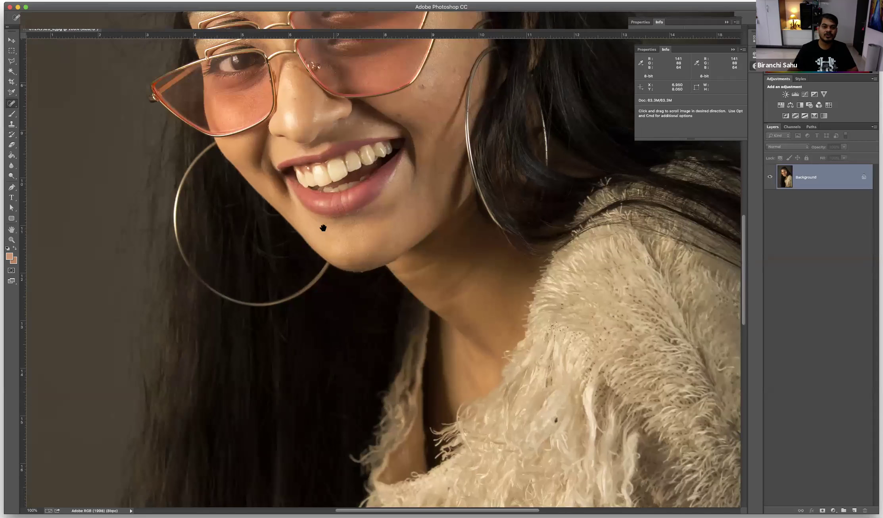
scroll(322, 233, "up", 10)
left_click_drag(339, 223, 342, 210)
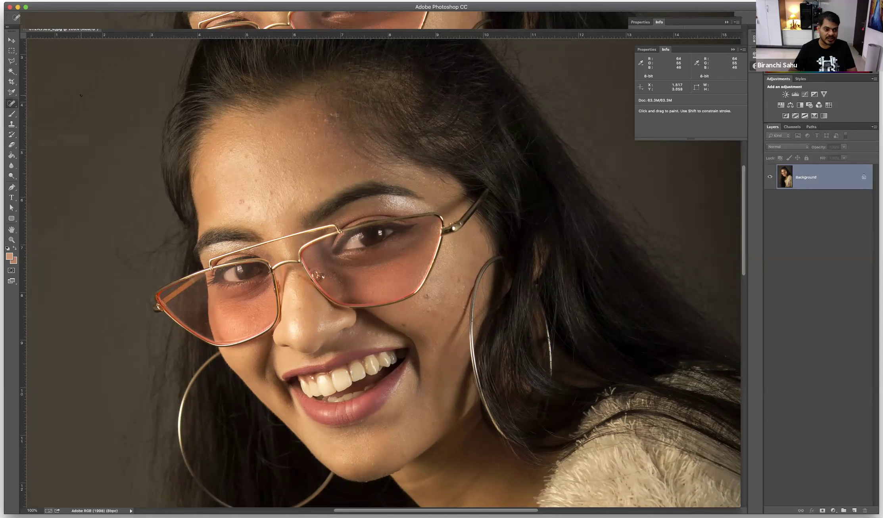
left_click(38, 18)
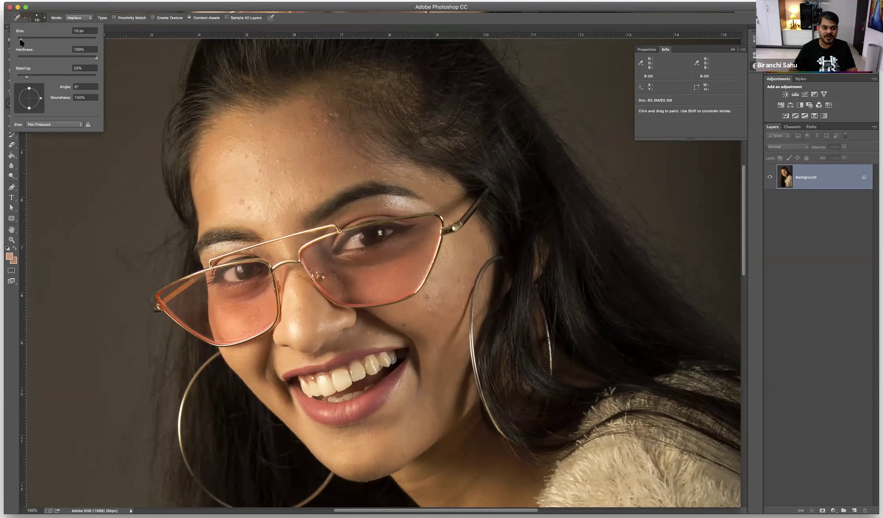
left_click_drag(21, 40, 34, 40)
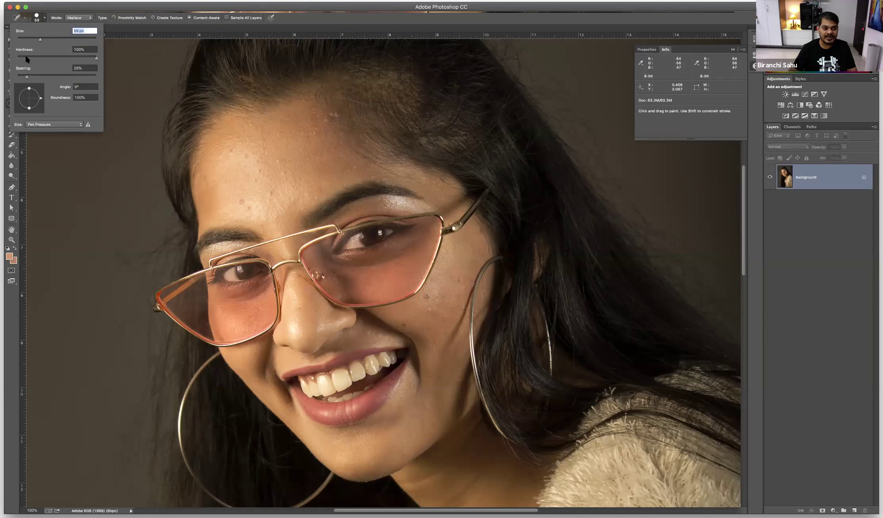
left_click_drag(31, 58, 15, 59)
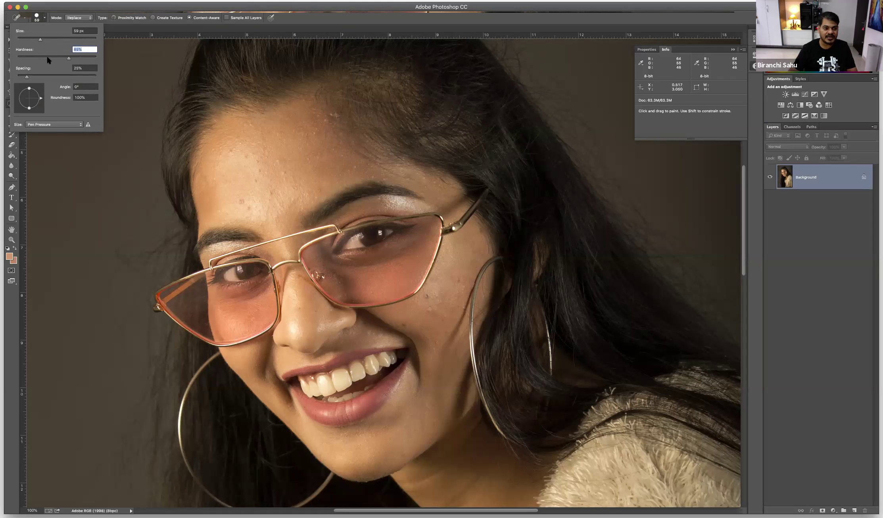
left_click(20, 59)
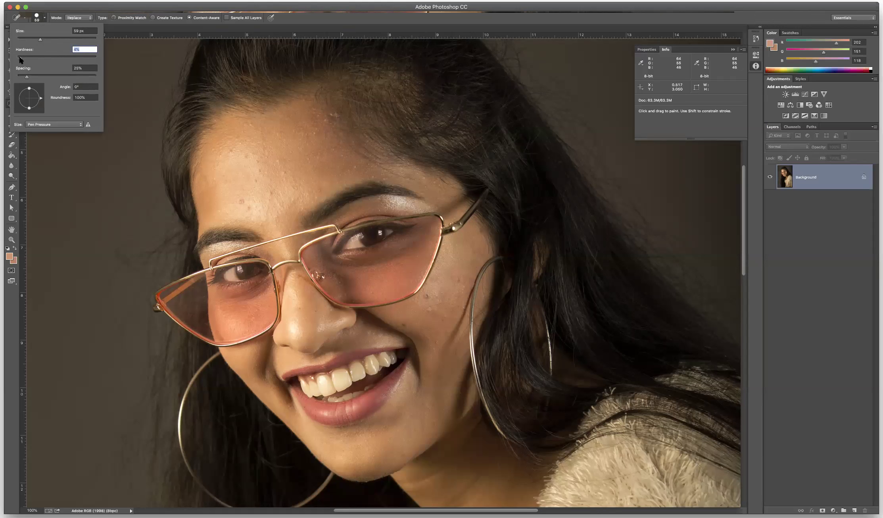
left_click_drag(20, 59, 37, 61)
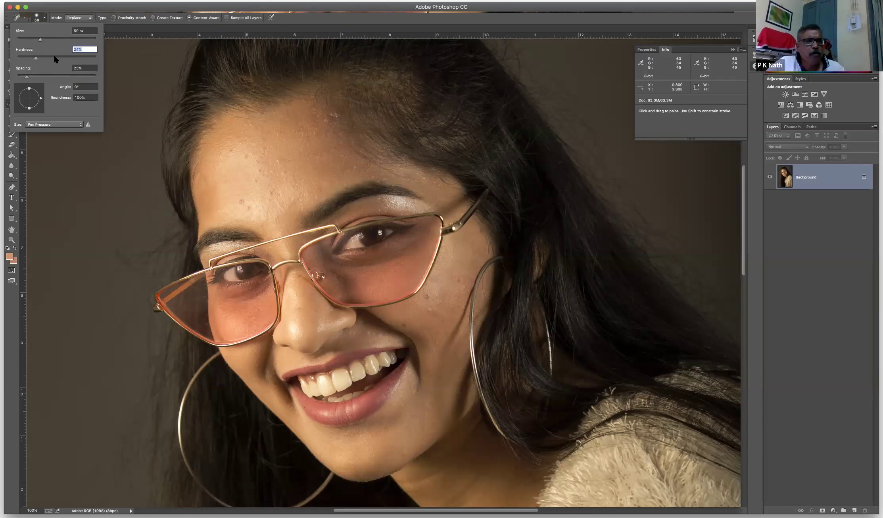
mouse_move(37, 60)
left_mouse_down()
mouse_move(26, 60)
mouse_move(34, 60)
left_mouse_up()
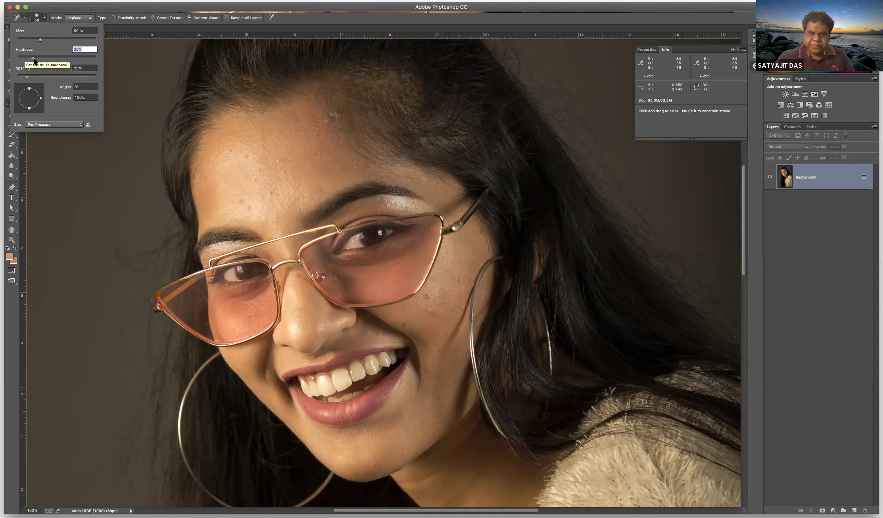
left_click_drag(34, 59, 18, 59)
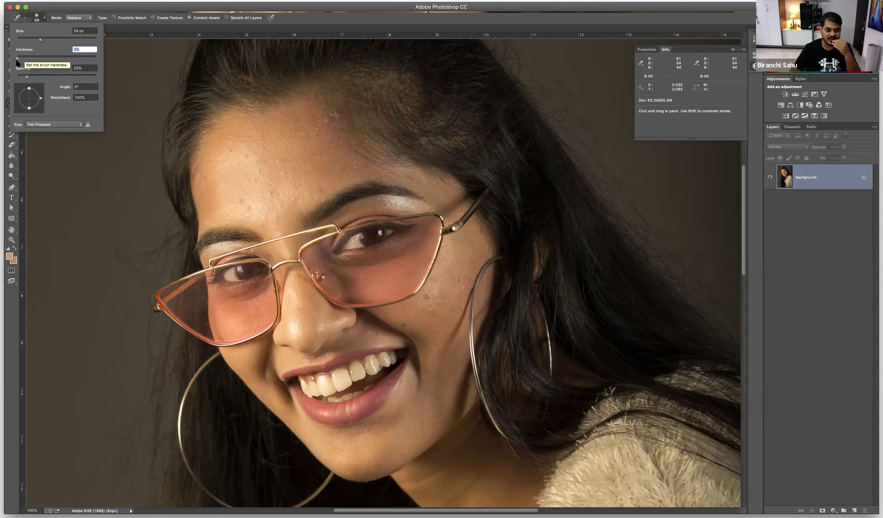
left_click(28, 77)
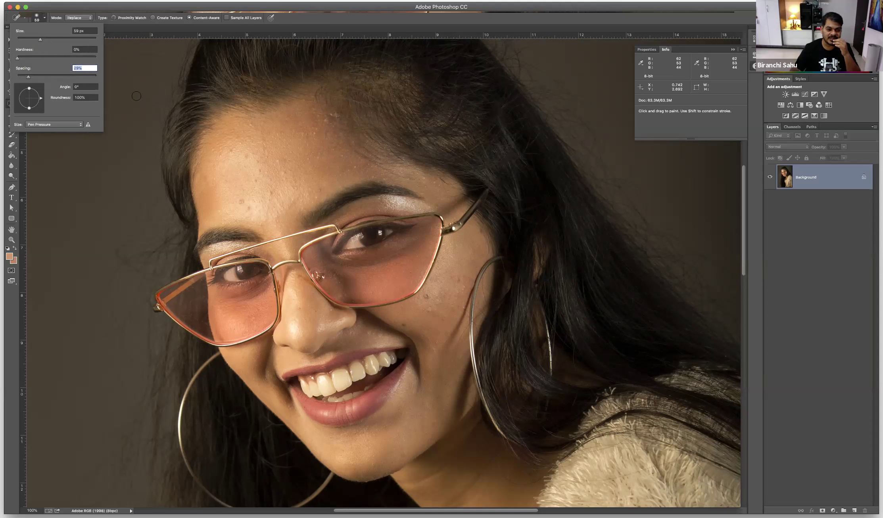
Enlarge the Spot Healing Brush size to 410 px.
left_click_drag(39, 40, 41, 39)
left_click(52, 39)
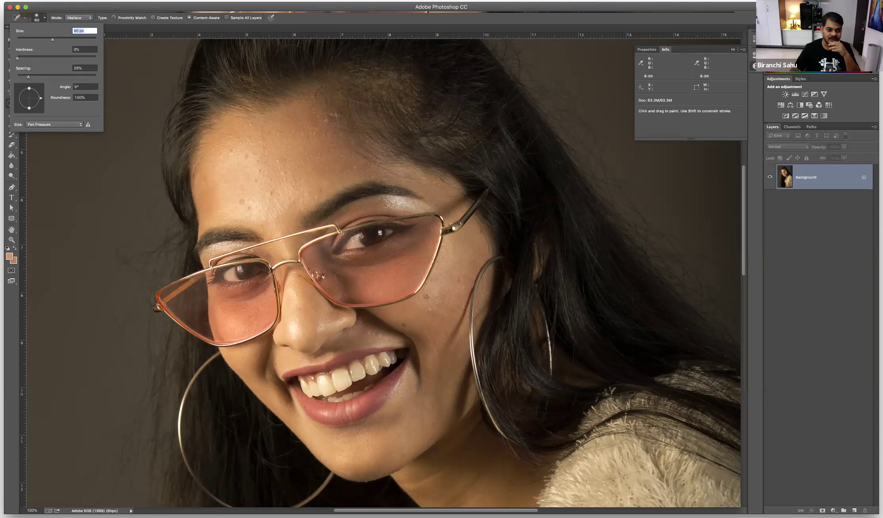
left_click_drag(246, 195, 277, 190, "ctrl+alt")
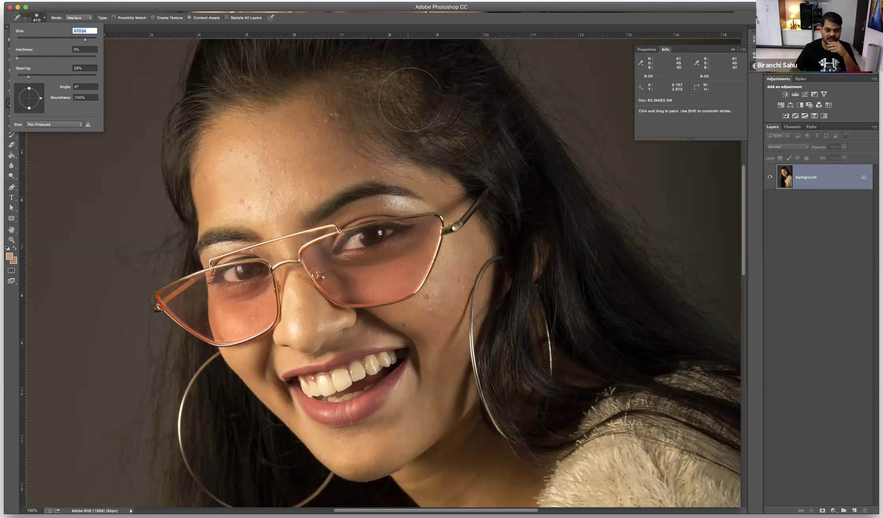
Set the brush size to 58 px and paint a short healing stroke on the dark backdrop beside the hair.
scroll(433, 131, "up", 10)
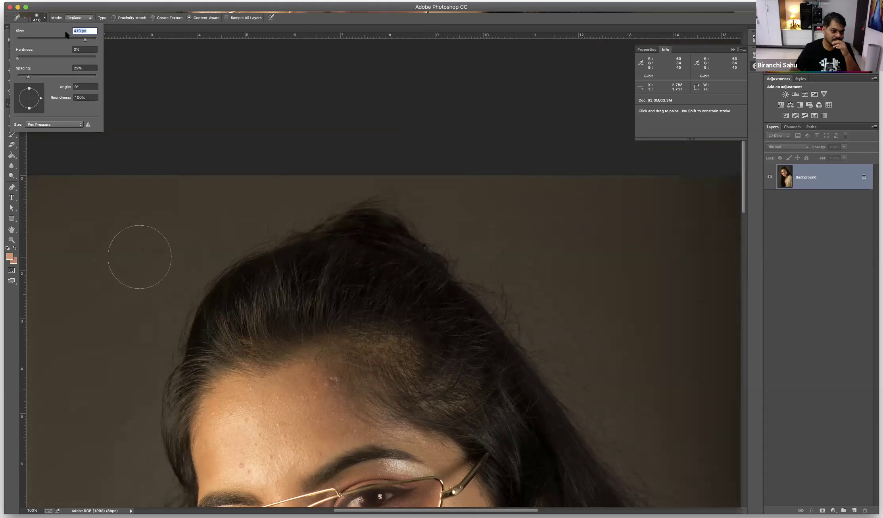
left_click(39, 38)
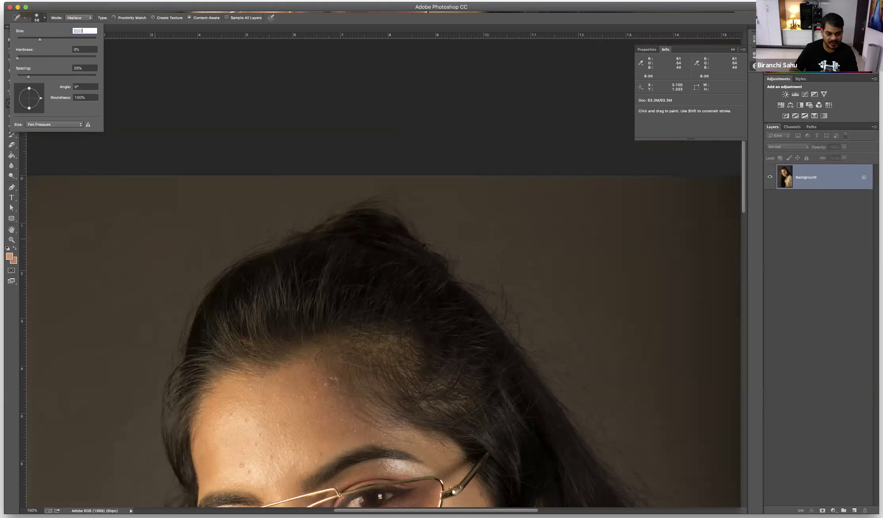
key("Return")
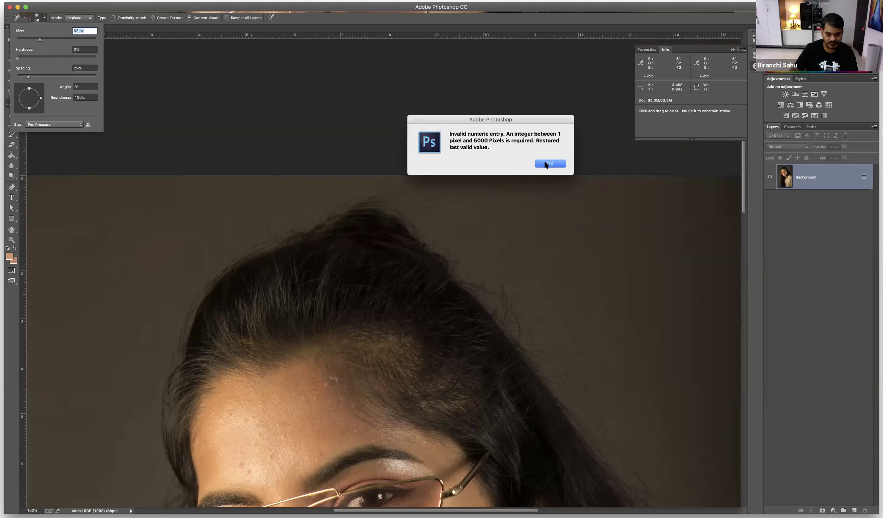
left_click(547, 164)
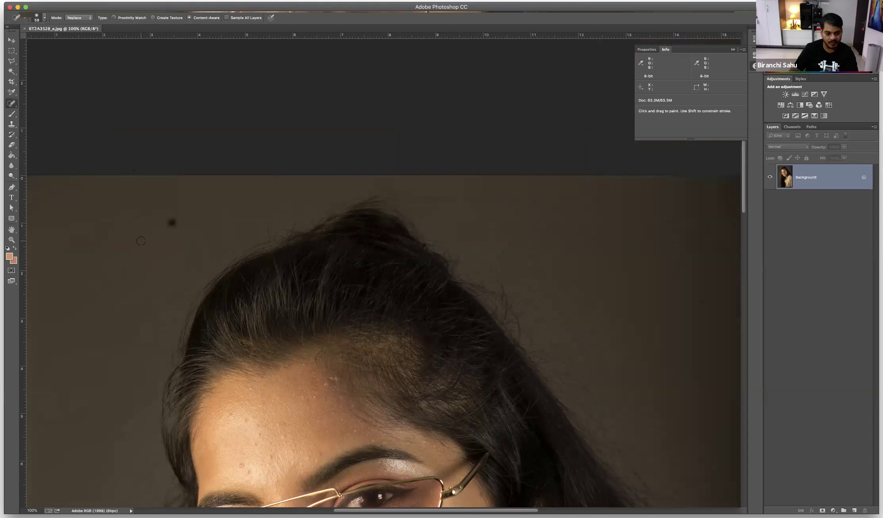
left_click_drag(136, 243, 173, 221)
Enlarge the healing brush in steps to at least 200 px, and reduce it again to 90 px.
key("bracketright")
key("bracketright")
key("bracketright")
key("bracketright")
key("bracketright")
key("bracketright")
key("bracketright")
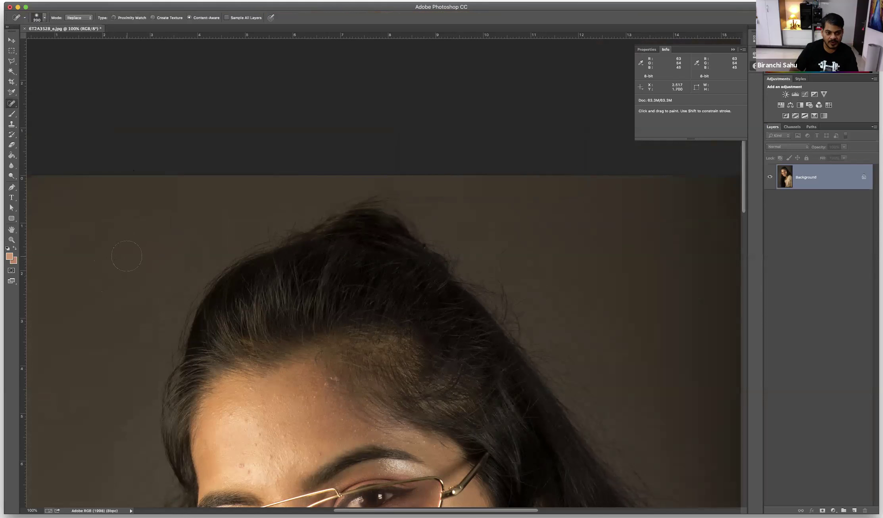
key("bracketleft")
key("bracketleft")
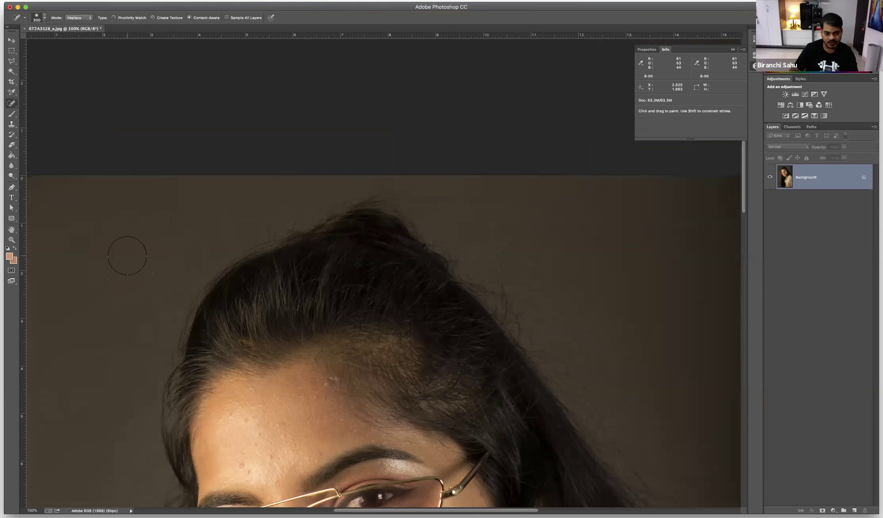
key("bracketleft")
key("bracketleft")
key("bracketleft")
key("bracketleft")
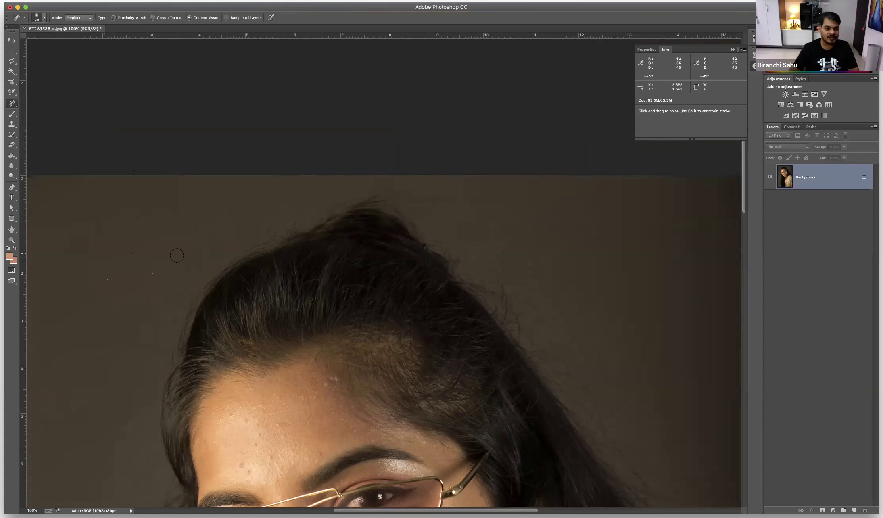
Raise the healing brush hardness to its maximum and reduce the brush size to 45 px.
scroll(200, 266, "down", 5)
scroll(201, 266, "down", 4)
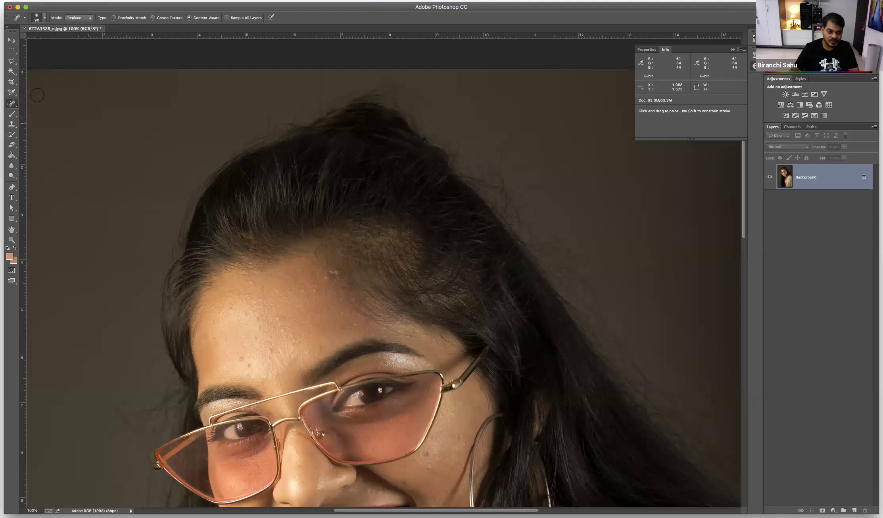
right_click(140, 143)
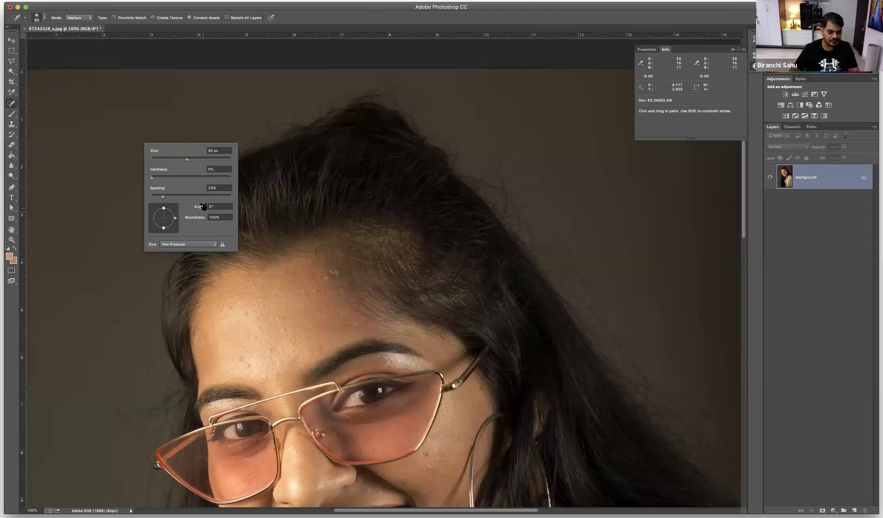
left_click_drag(187, 160, 178, 160)
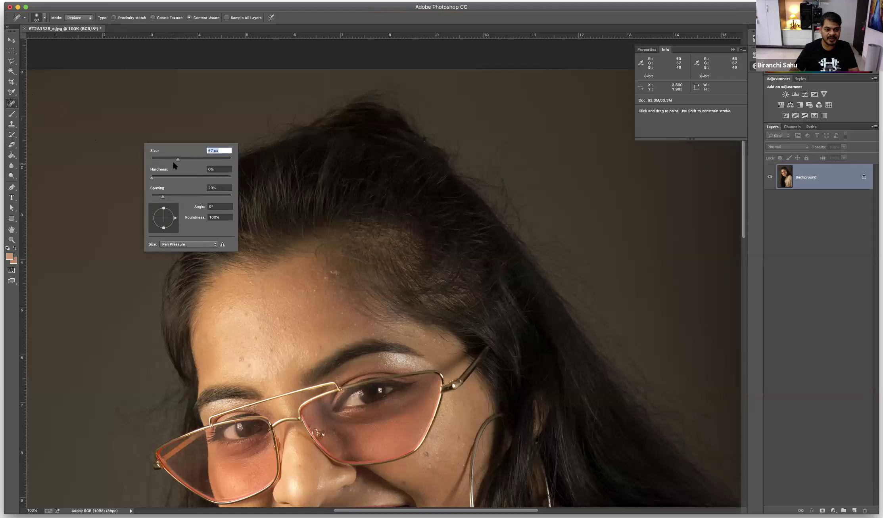
left_click_drag(152, 178, 269, 184)
left_click_drag(178, 160, 173, 160)
key("Return")
key("bracketleft")
key("bracketleft")
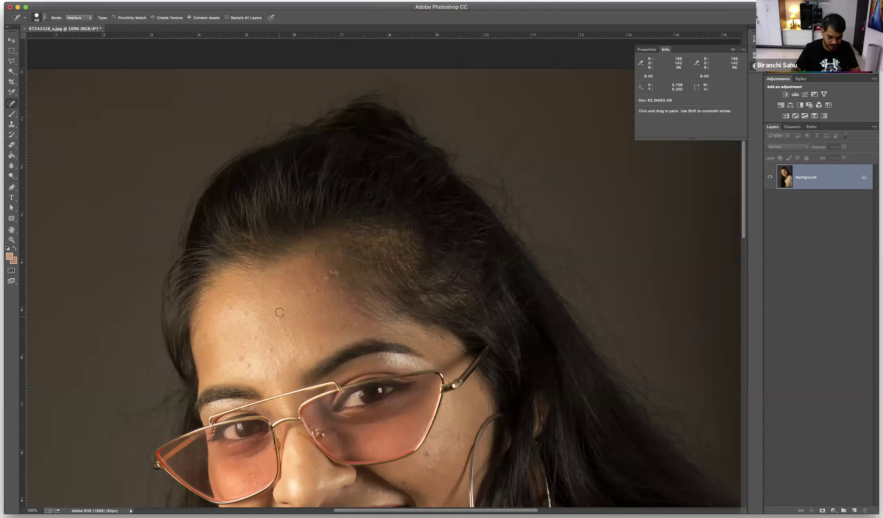
Undo the last change and reduce the Spot Healing Brush size to 30 px for work on the forehead.
key("super+z")
key("super+equal")
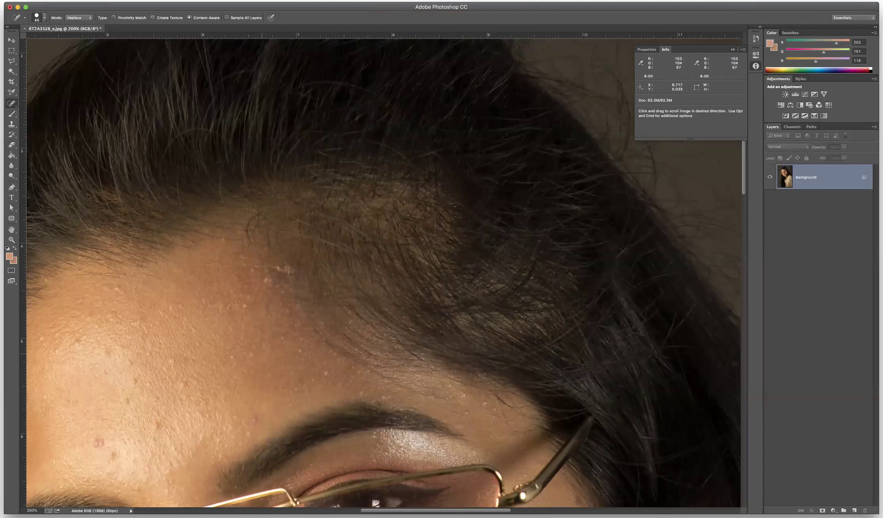
scroll(407, 228, "down", 5)
scroll(406, 229, "left", 5)
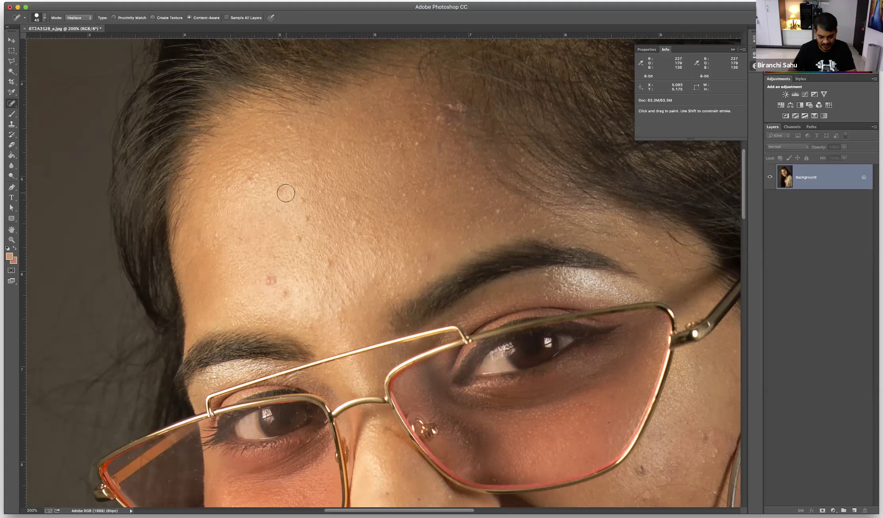
key("bracketleft")
key("bracketleft")
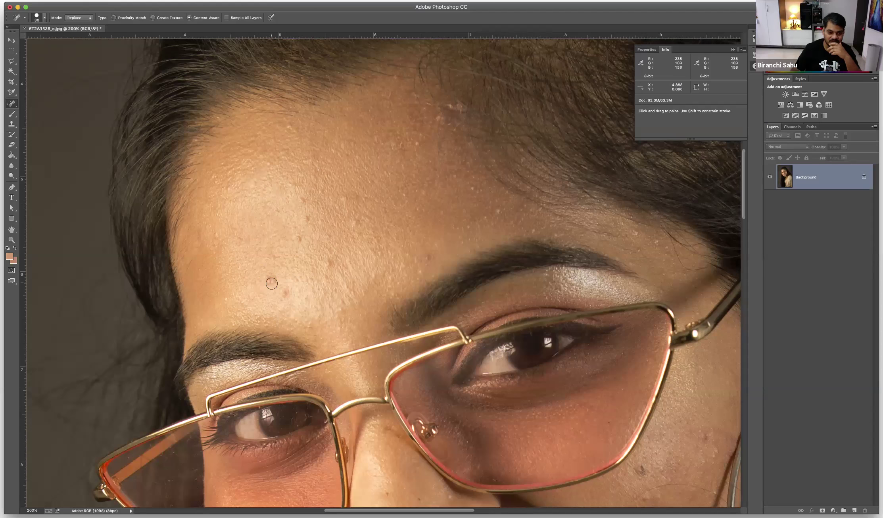
Try healing the forehead blemishes directly on the Background layer, and undo the healing.
left_click(274, 280)
left_click(284, 293)
left_click(329, 264)
left_click(327, 236)
left_click(299, 239)
left_click(307, 219)
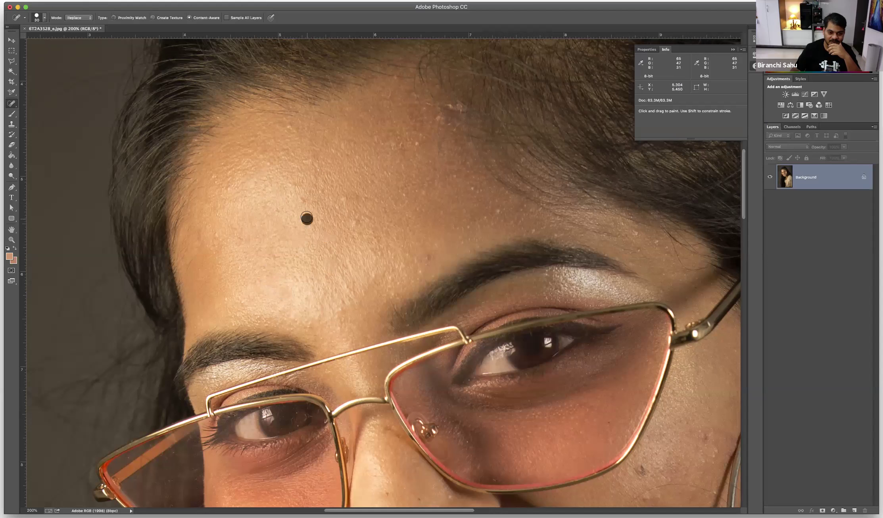
left_click(321, 191)
left_click(356, 225)
left_click(425, 256)
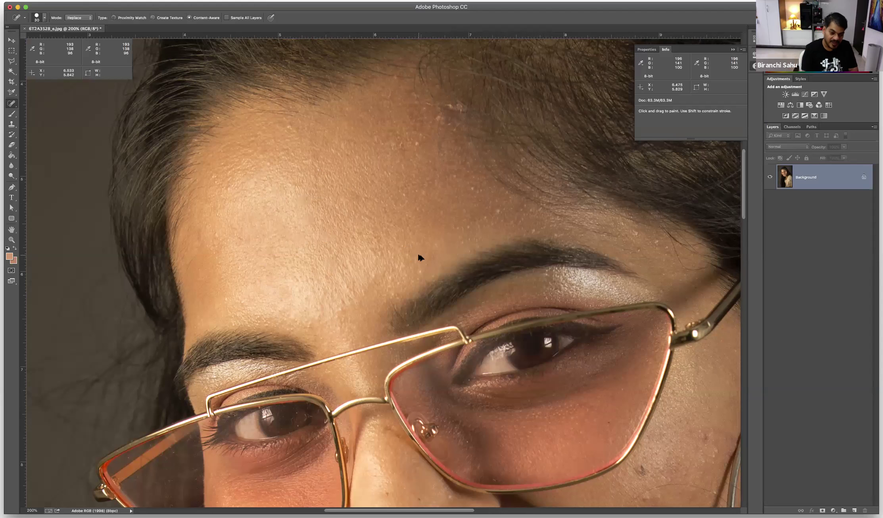
key("super")
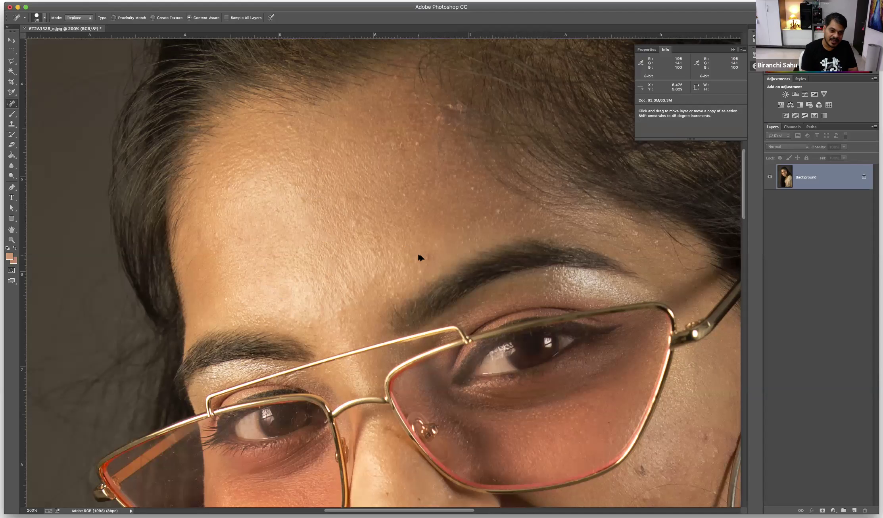
key("super+z")
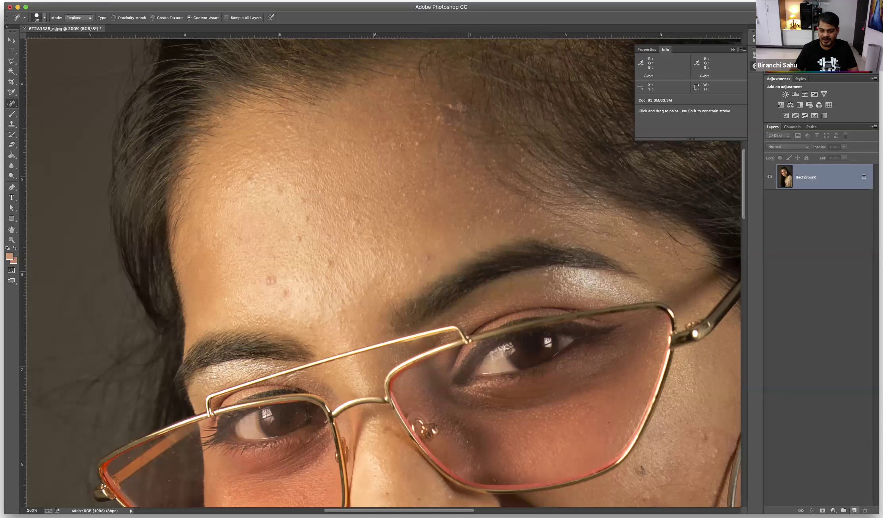
Add an empty layer above the Background and enable Sample All Layers for the Spot Healing Brush.
left_click(855, 510)
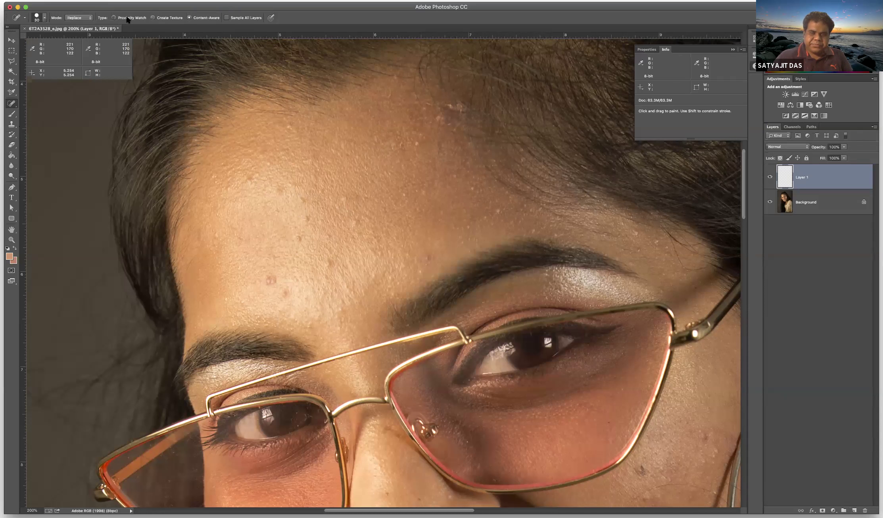
left_click(13, 105)
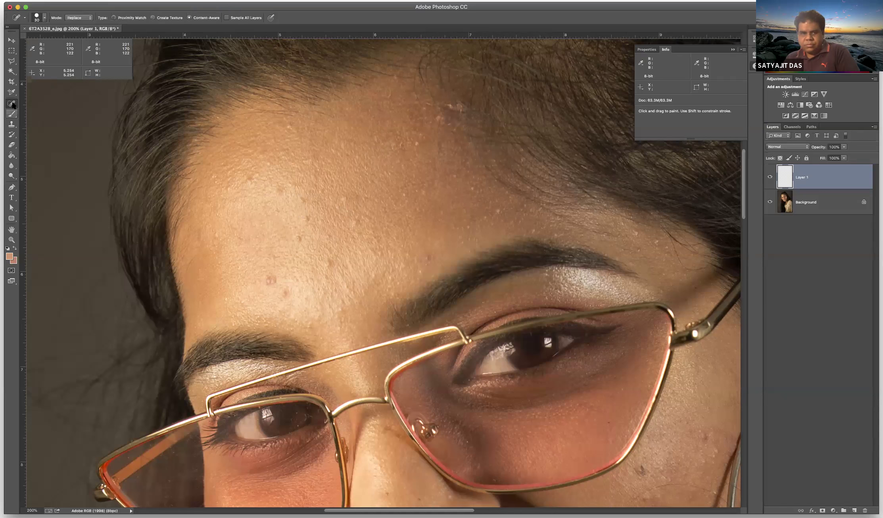
left_click(44, 103)
left_click(228, 18)
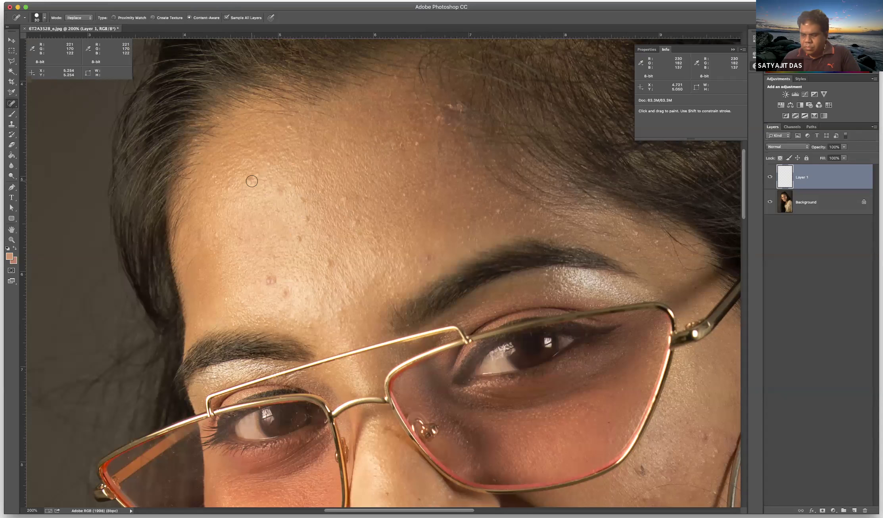
Heal the spots across the forehead and above the eyebrows with the Spot Healing Brush on Layer 1.
left_click(283, 227)
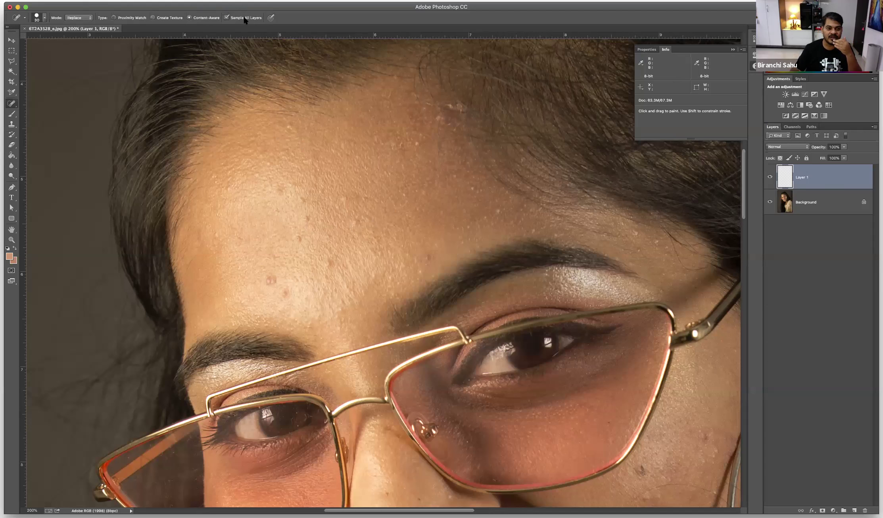
left_click(307, 218)
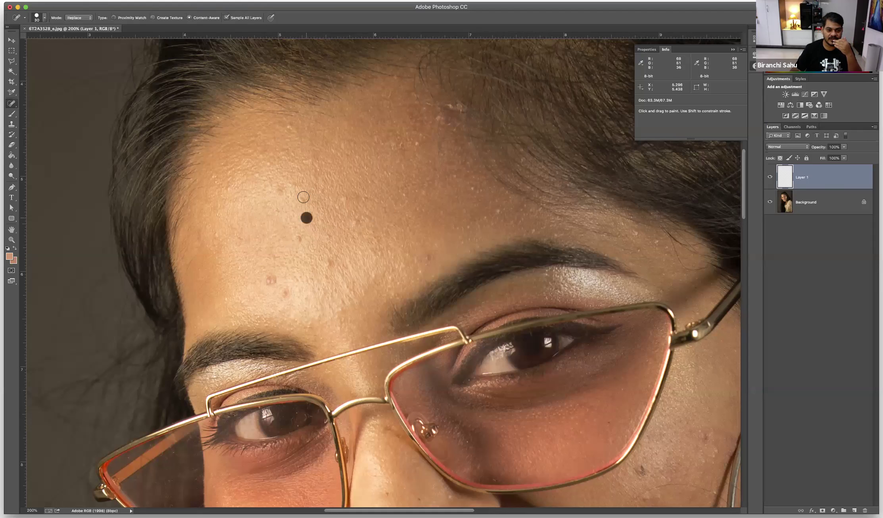
left_click(288, 183)
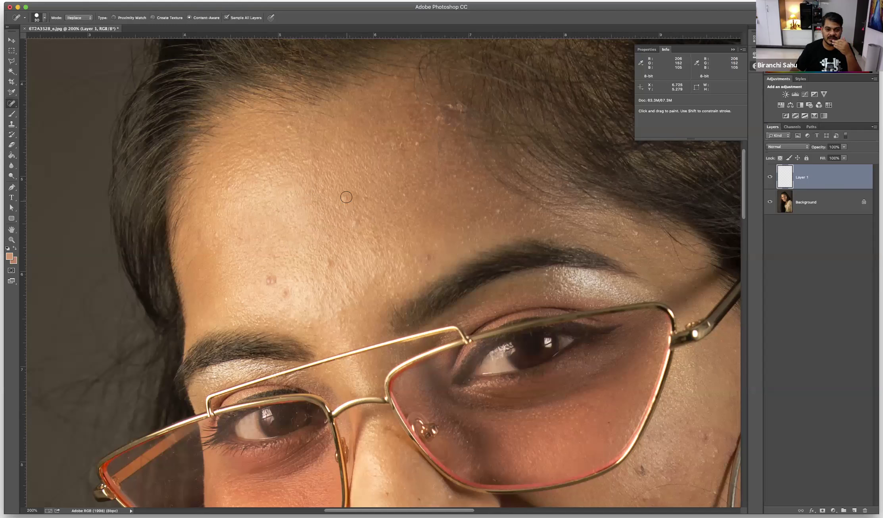
left_click(354, 222)
left_click(270, 280)
left_click(284, 292)
left_click(329, 264)
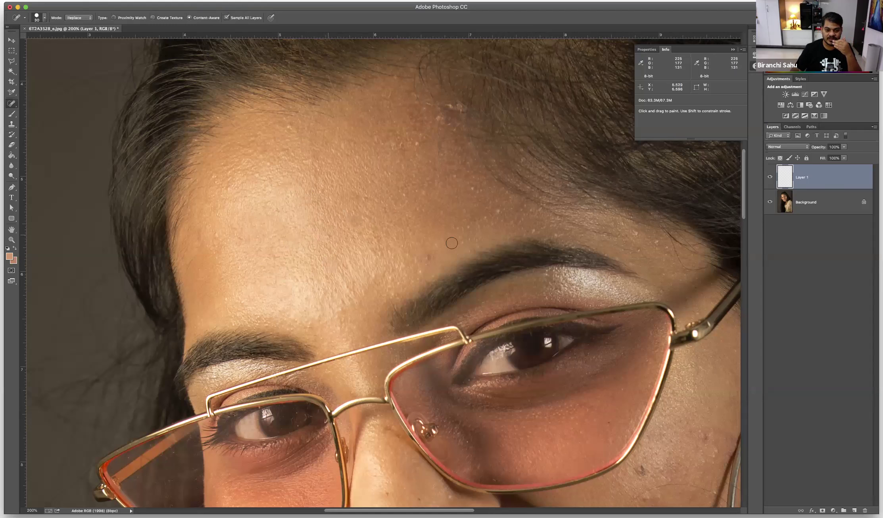
left_click(428, 257)
Switch Layer 1's visibility off and on repeatedly to compare the forehead before and after healing, leaving the layer hidden.
left_click(771, 179)
left_click(770, 179)
left_click(770, 179)
left_click(770, 179)
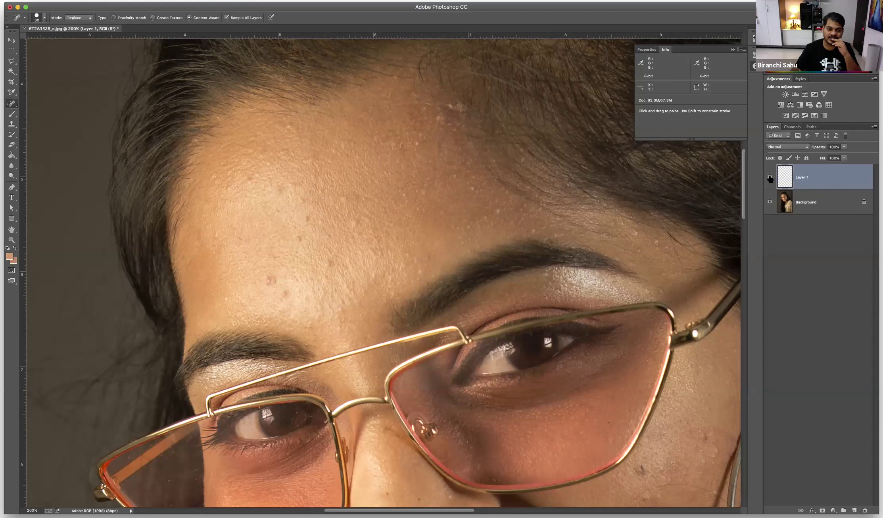
left_click(770, 179)
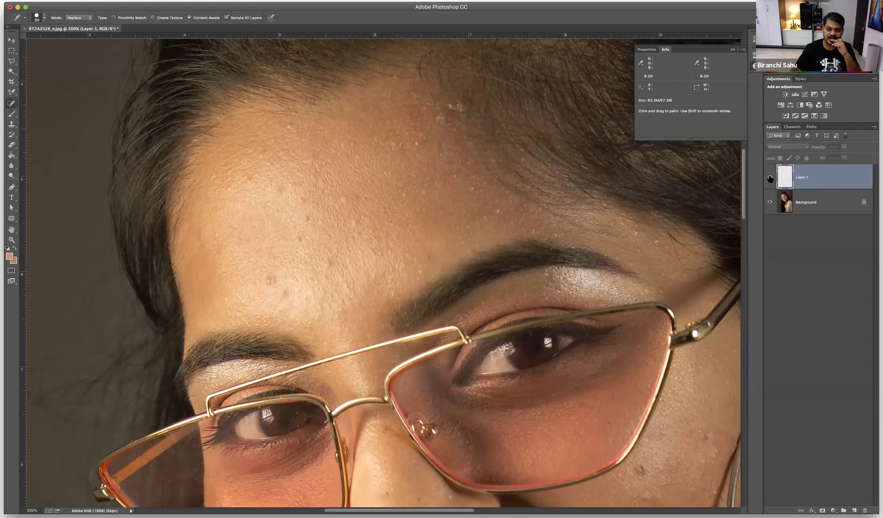
left_click(770, 179)
left_click(770, 179)
left_click(770, 179)
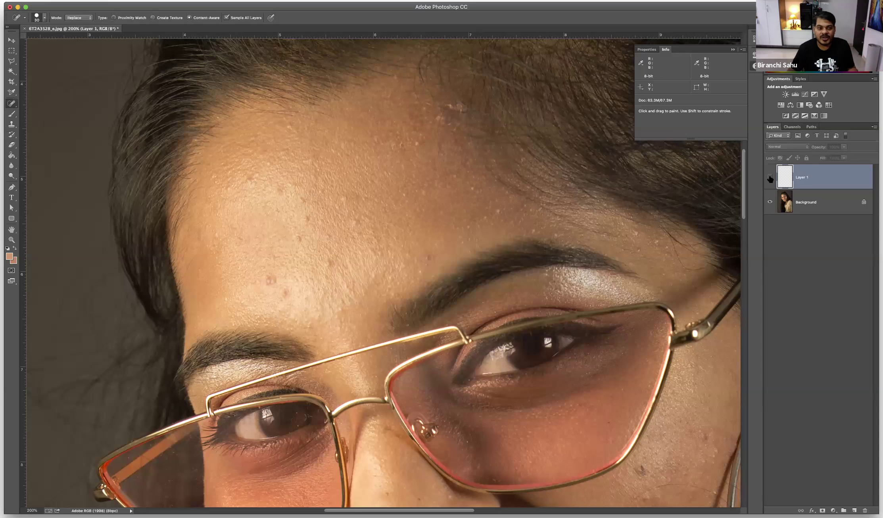
Switch to the Healing Brush tool and, with Layer 1 hidden, add an empty layer between it and the Background.
left_click(12, 103)
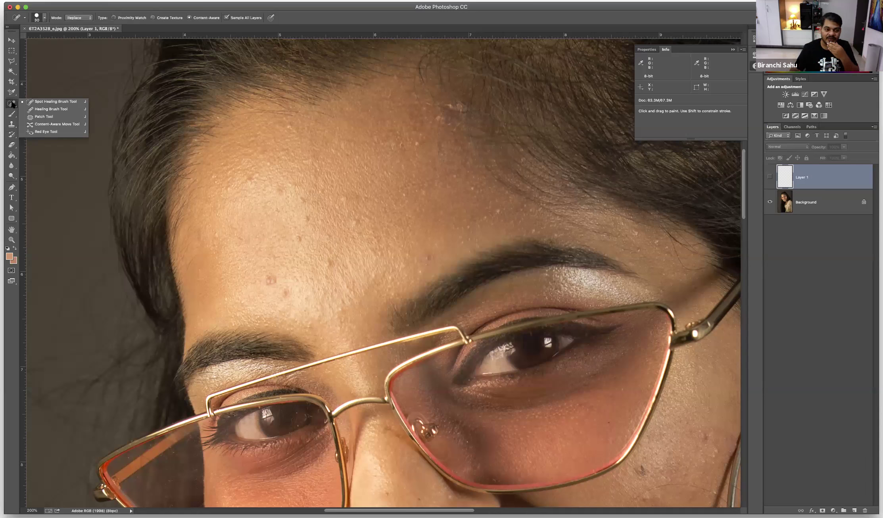
left_click(58, 110)
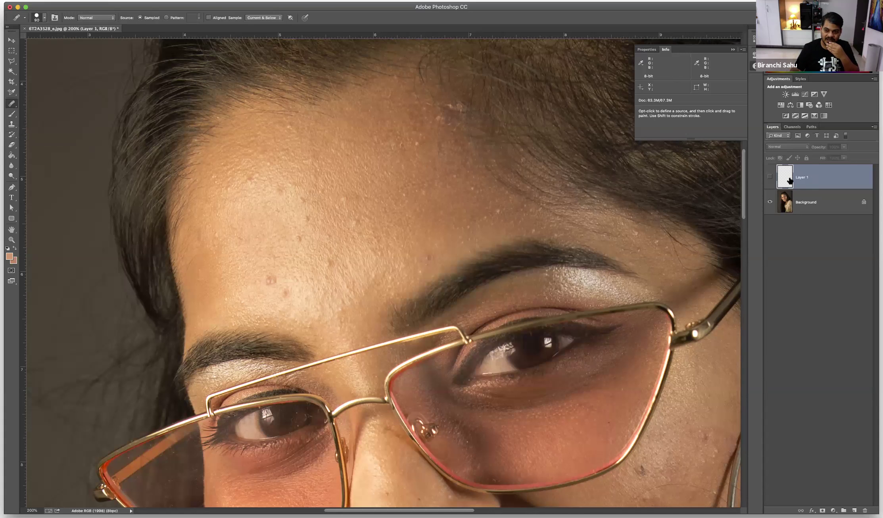
left_click(770, 177)
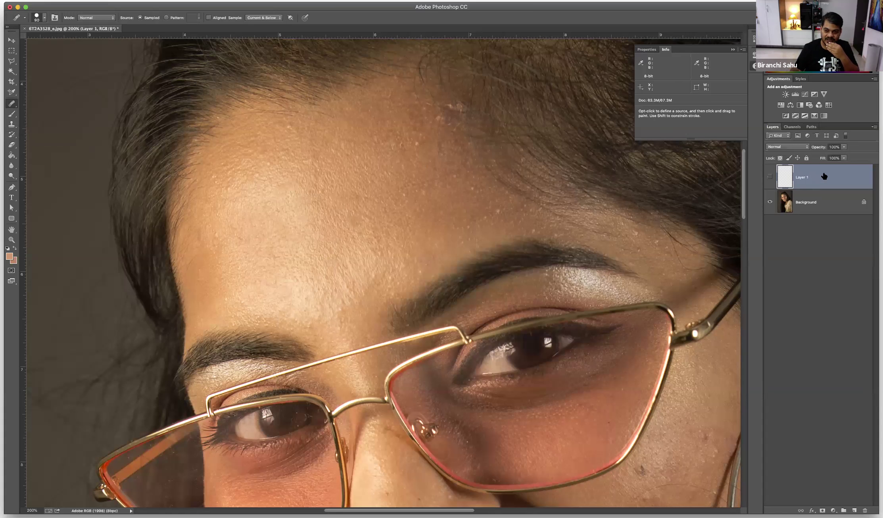
left_click(771, 178)
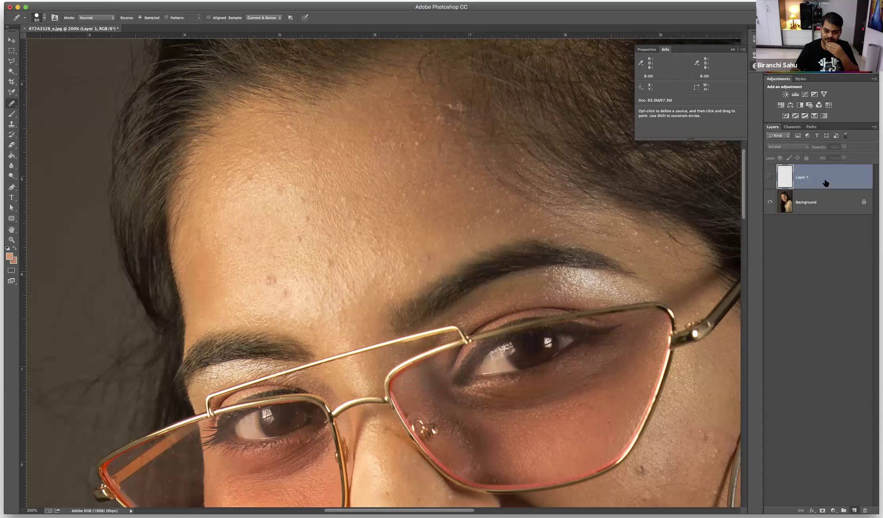
key("super+shift+alt+n")
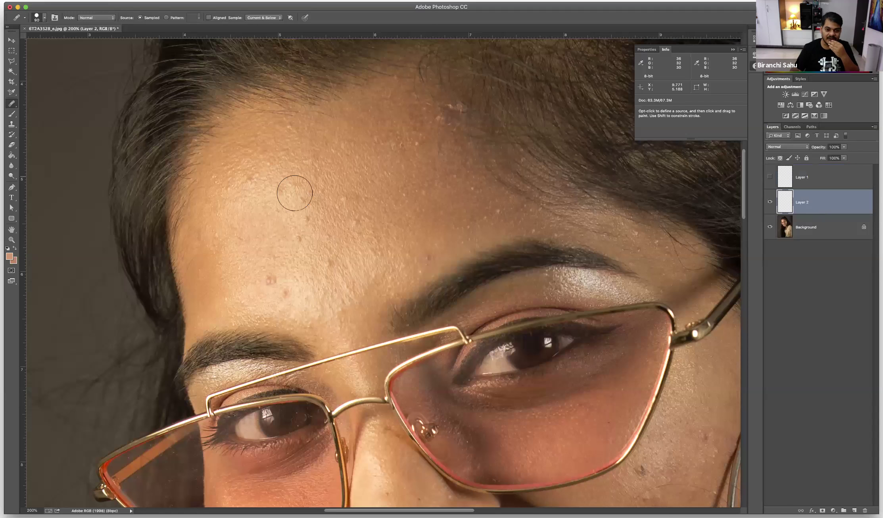
Keep the Healing Brush sampling Current & Below and reduce its size to 30 px.
right_click(14, 104)
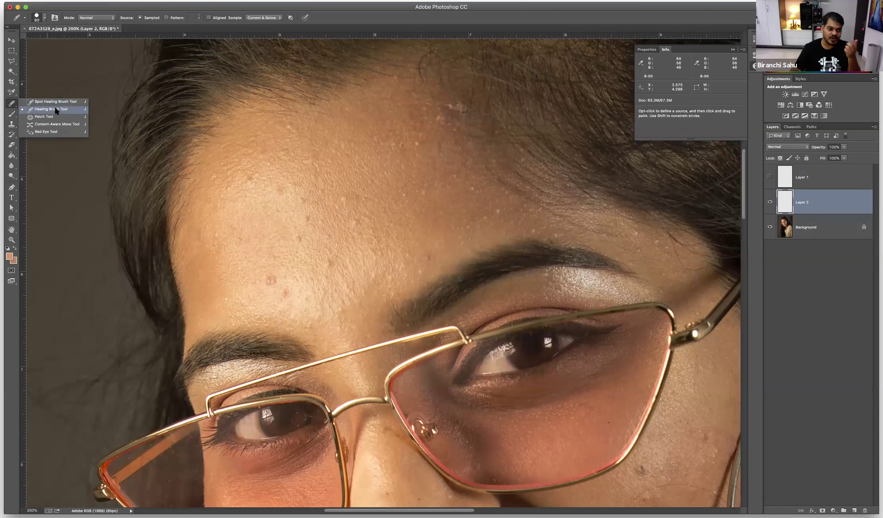
left_click(56, 110)
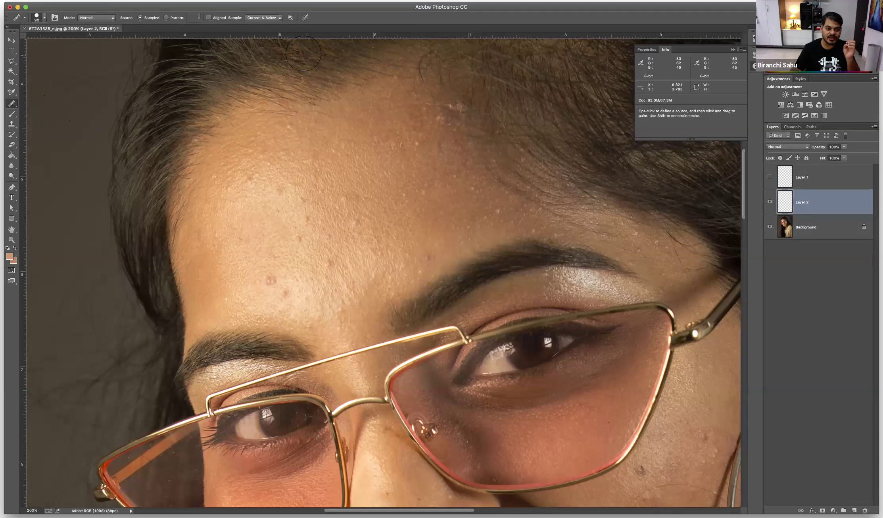
left_click(263, 17)
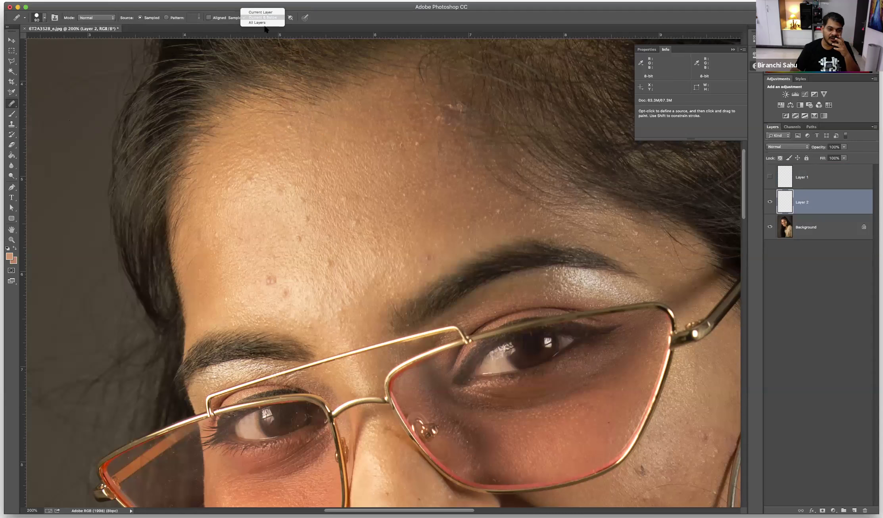
left_click(266, 29)
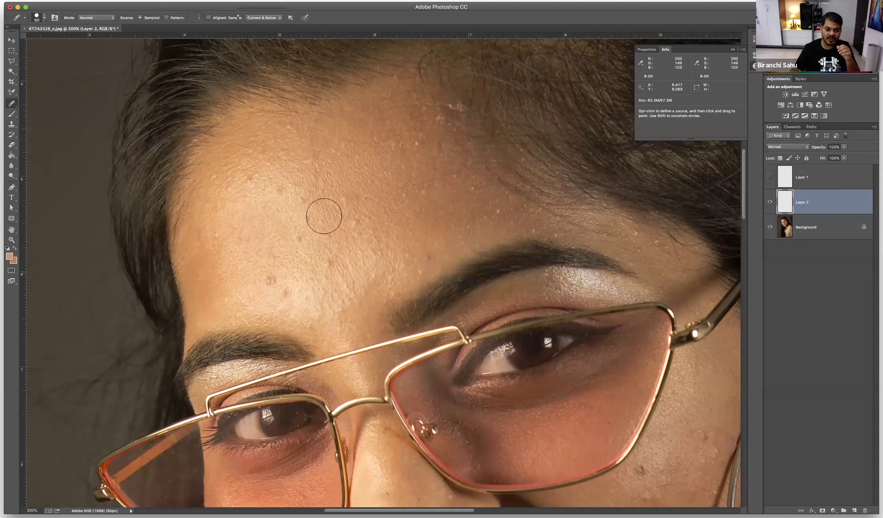
key("bracketleft")
key("bracketleft")
key("bracketleft")
key("bracketleft")
key("bracketleft")
key("bracketleft")
key("bracketleft")
key("bracketright")
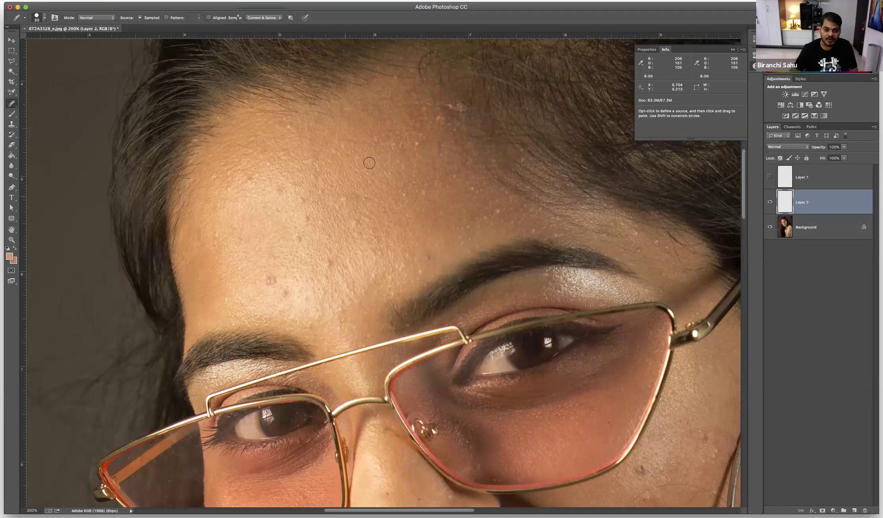
Sample clean skin in the middle of the forehead and heal the reddish blemish on the lower forehead with it.
left_click(333, 188, "alt")
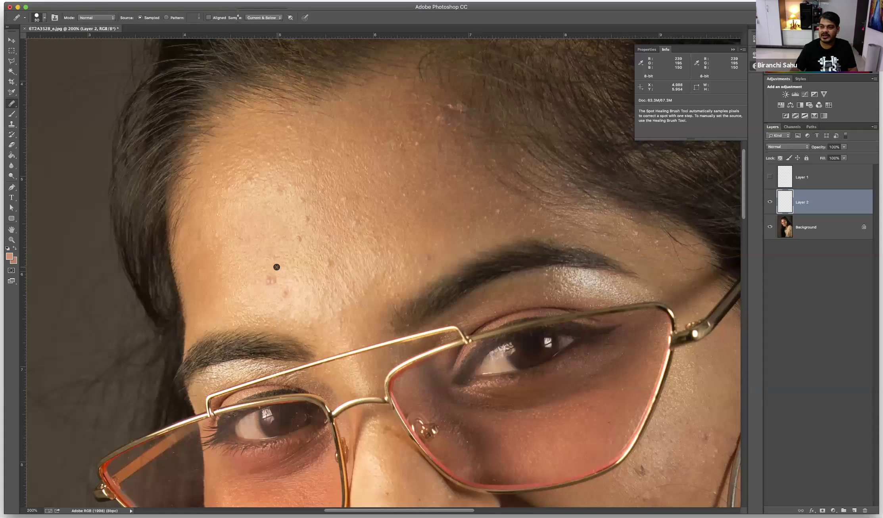
left_click(269, 281)
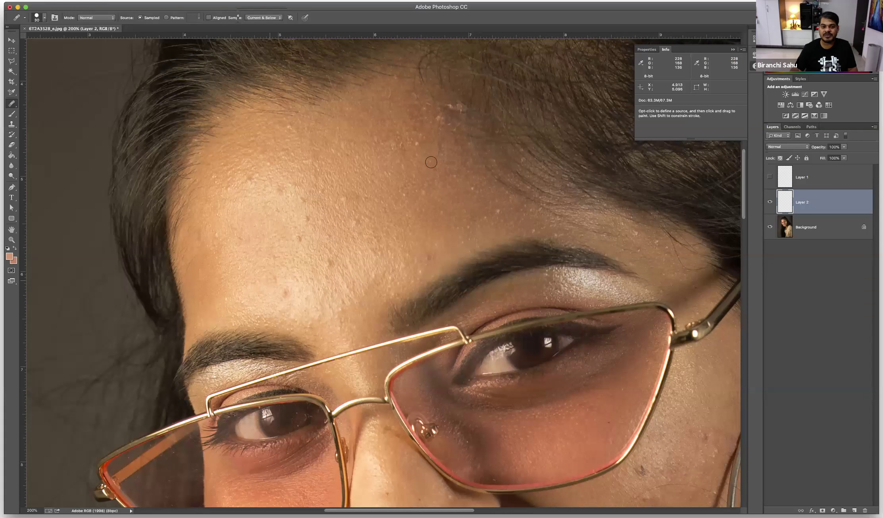
left_click(431, 162)
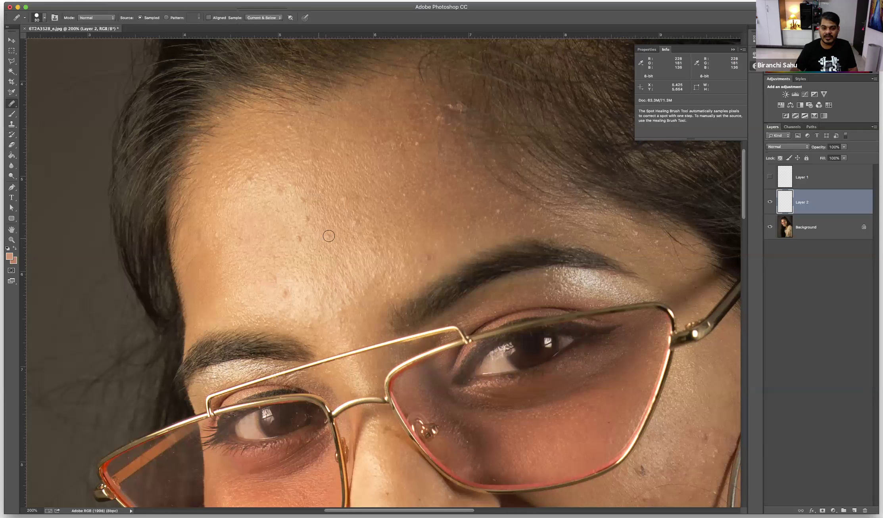
Sample clean skin just above the arched eyebrow and heal the small spot near its inner end.
left_click(474, 246, "alt")
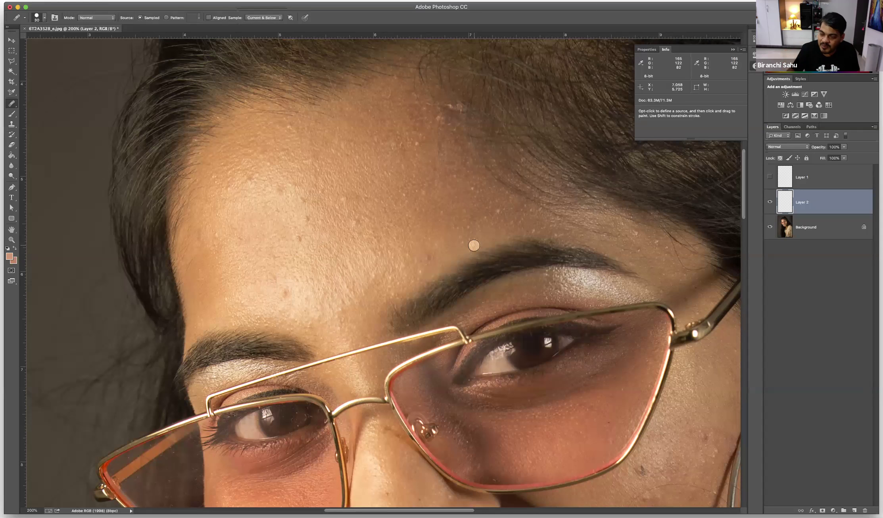
left_click(415, 262)
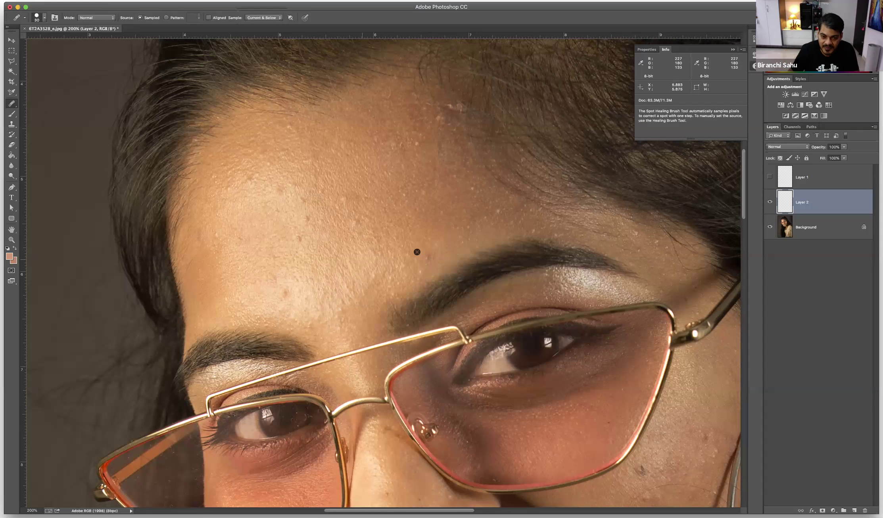
left_click(422, 250, "alt")
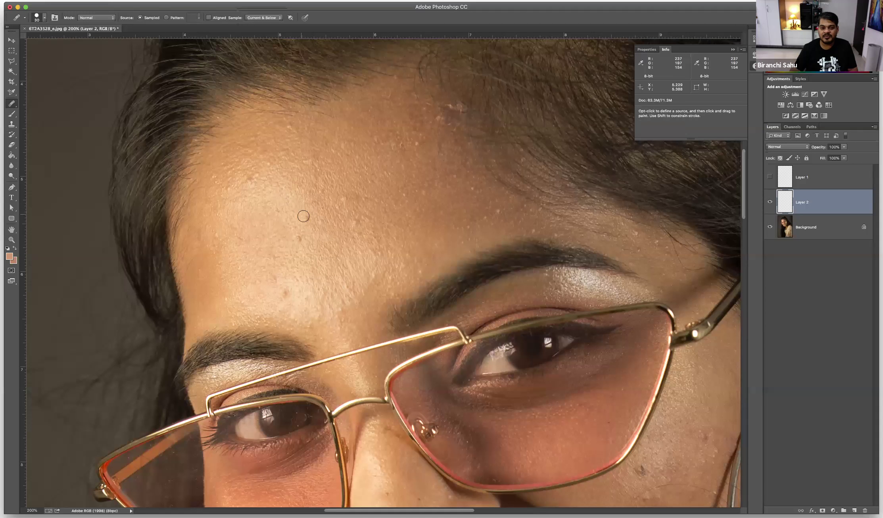
Heal the remaining small spots on the middle and lower forehead with the Healing Brush, resampling clean skin nearby.
left_click(302, 233)
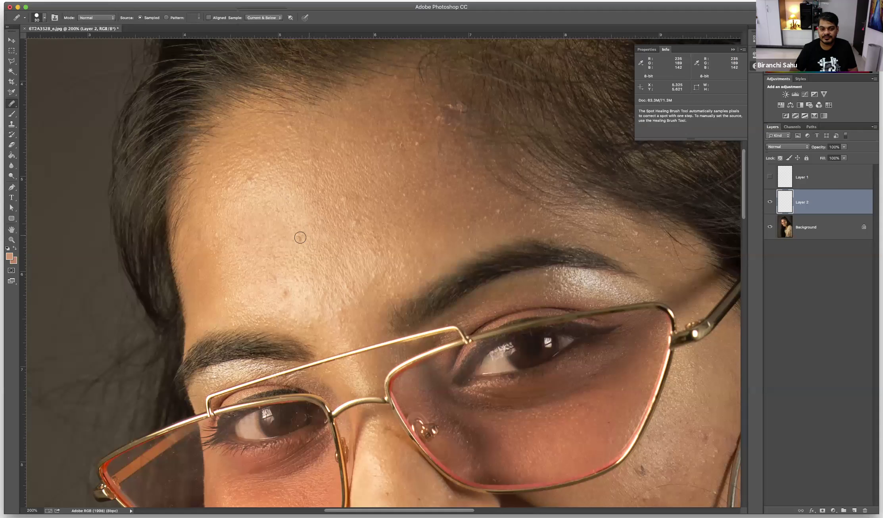
left_click(327, 230)
left_click(341, 187, "alt")
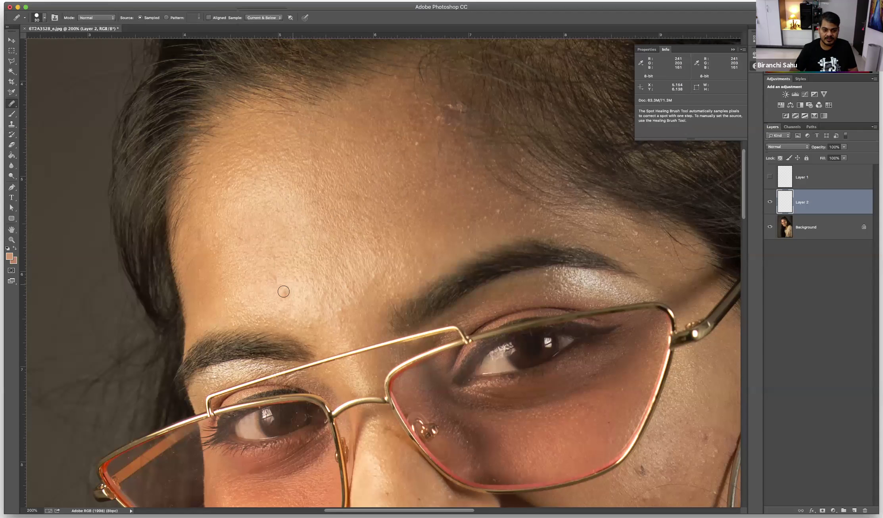
Toggle Layer 2's visibility repeatedly to compare the forehead before and after healing.
left_click(770, 203)
left_click(771, 202)
left_click(770, 202)
left_click(771, 202)
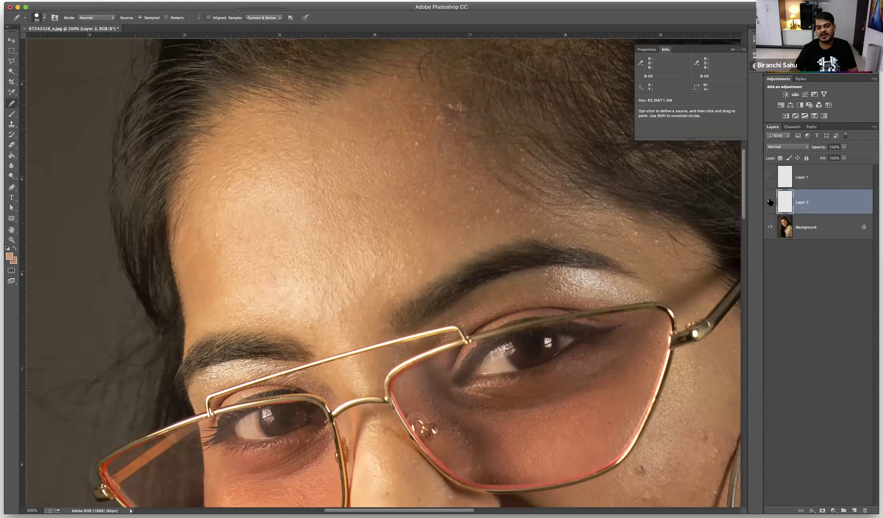
left_click(770, 203)
left_click(770, 202)
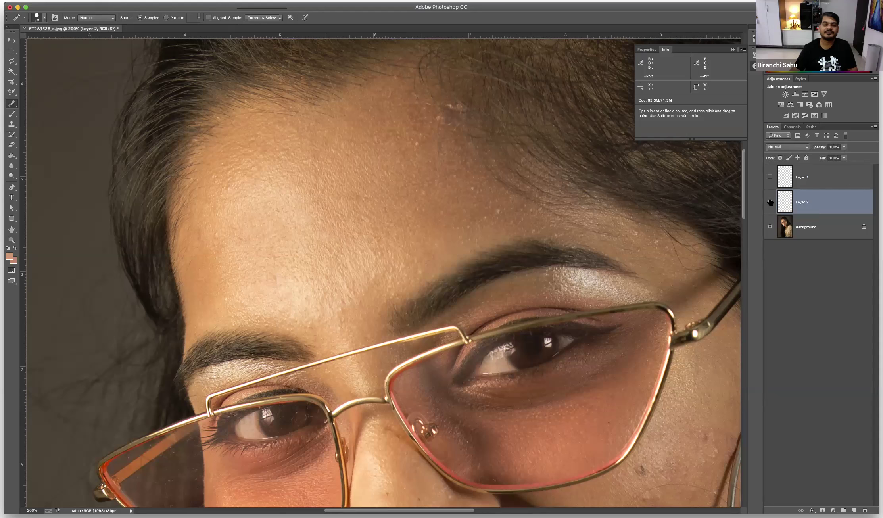
Enlarge the Healing Brush to 40 px, sample clean cheek skin and heal the dark spot just below the lens's outer edge.
left_click_drag(434, 235, 434, 121)
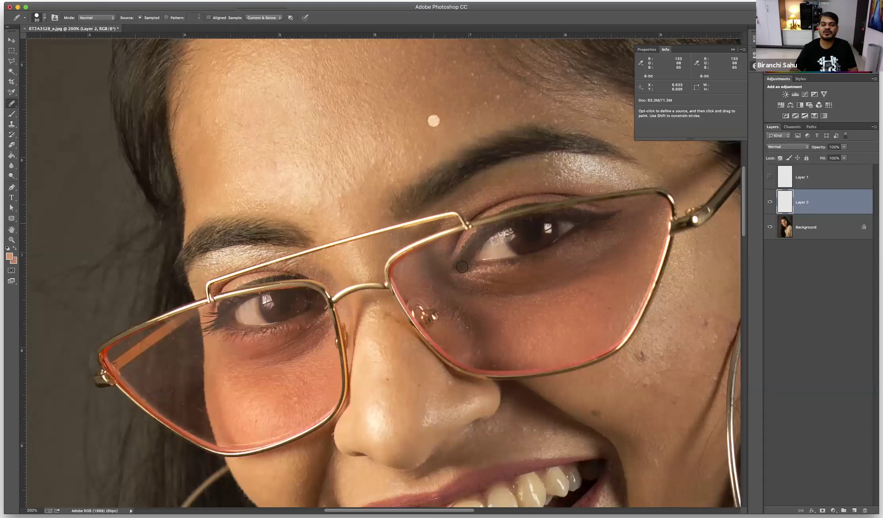
left_click_drag(633, 249, 419, 222)
key("bracketright")
key("alt")
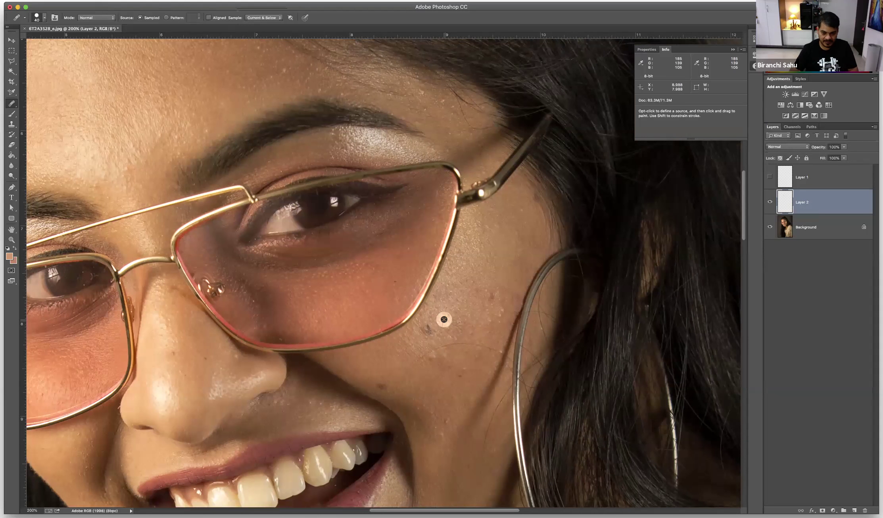
left_click(436, 317, "alt")
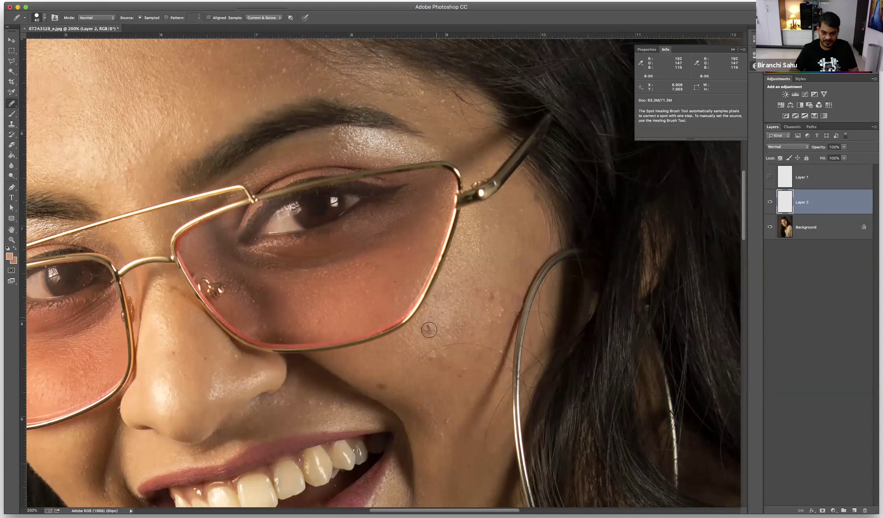
left_click(428, 331)
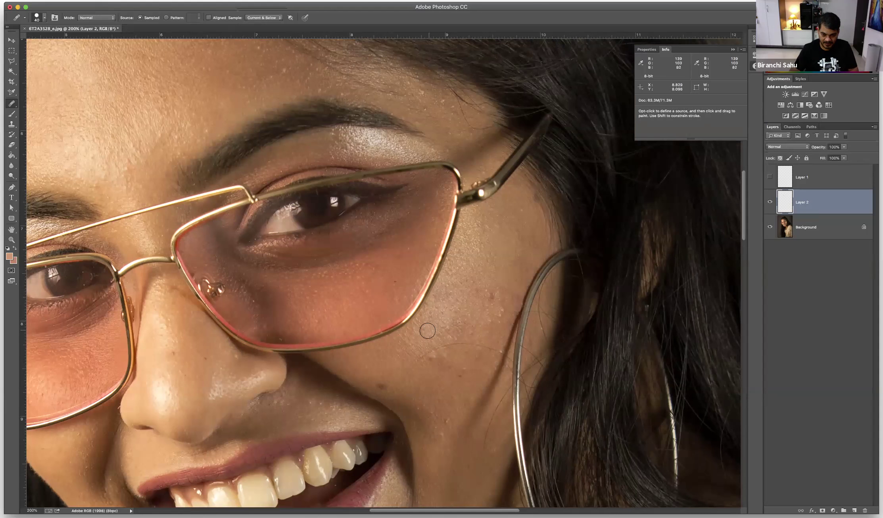
Heal the spots near the earring, on the middle of the cheek and beside the smile line, sampling clean skin next to each.
left_click(489, 279, "alt")
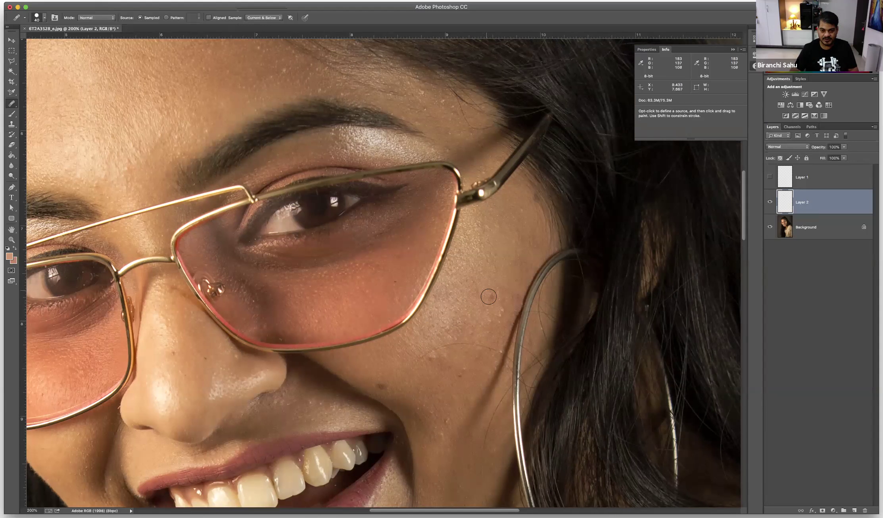
left_click(483, 266, "alt")
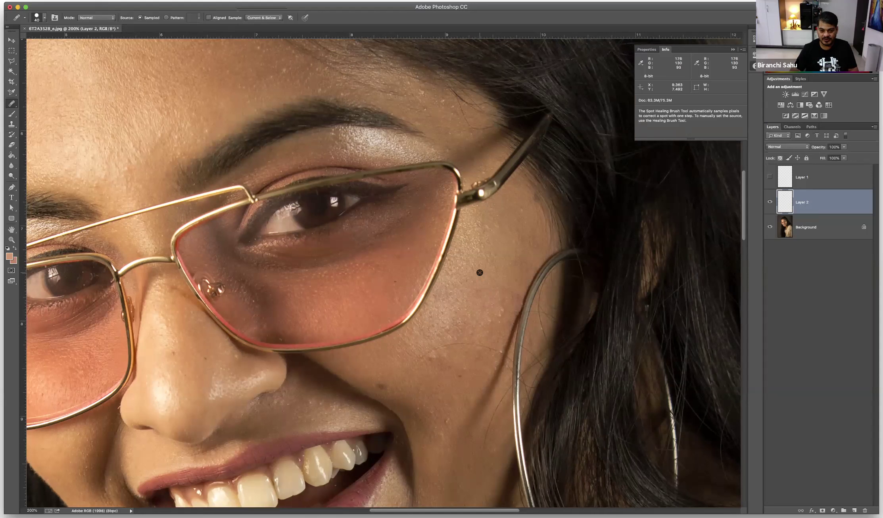
left_click(457, 316, "alt")
left_click(447, 329)
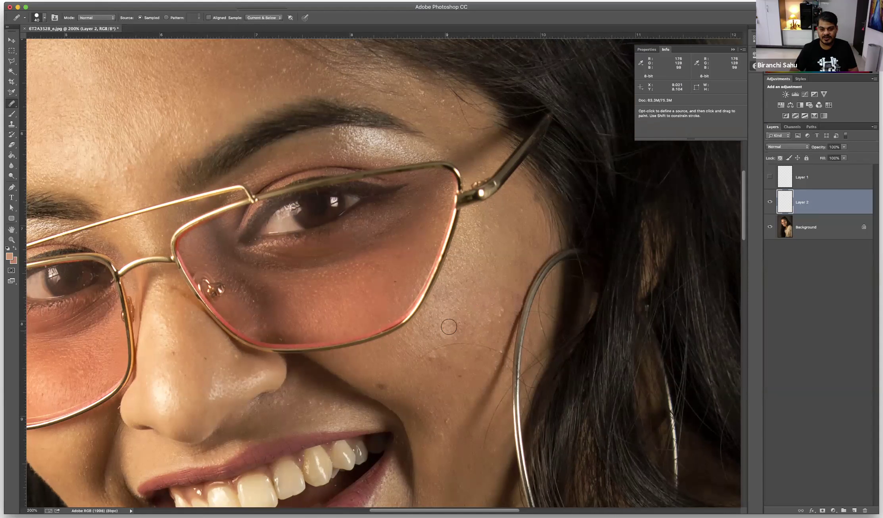
left_click(376, 375, "alt")
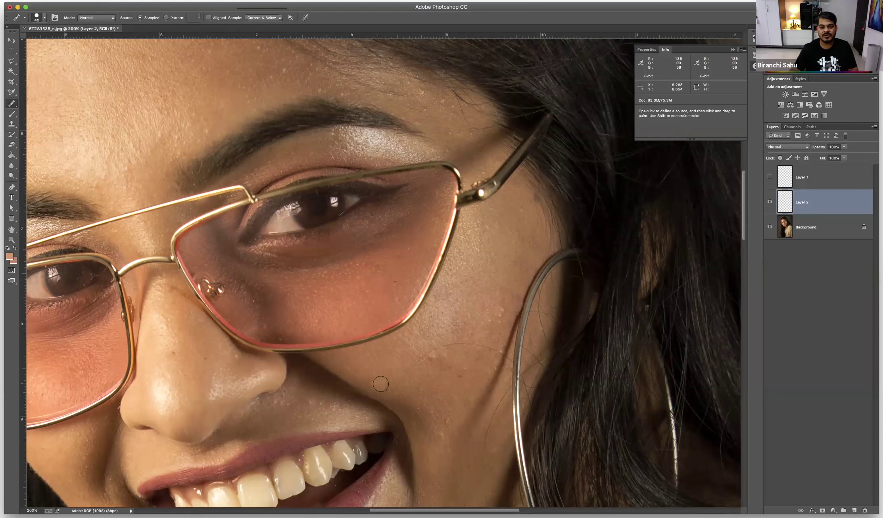
left_click(382, 384)
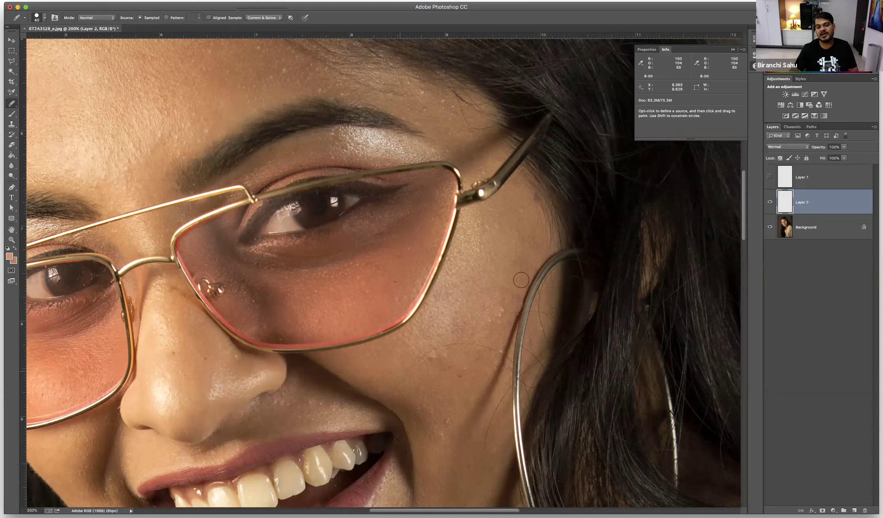
Hide and reshow Layer 2 to compare the cheek before and after healing, and examine the rest of the face.
left_click(771, 203)
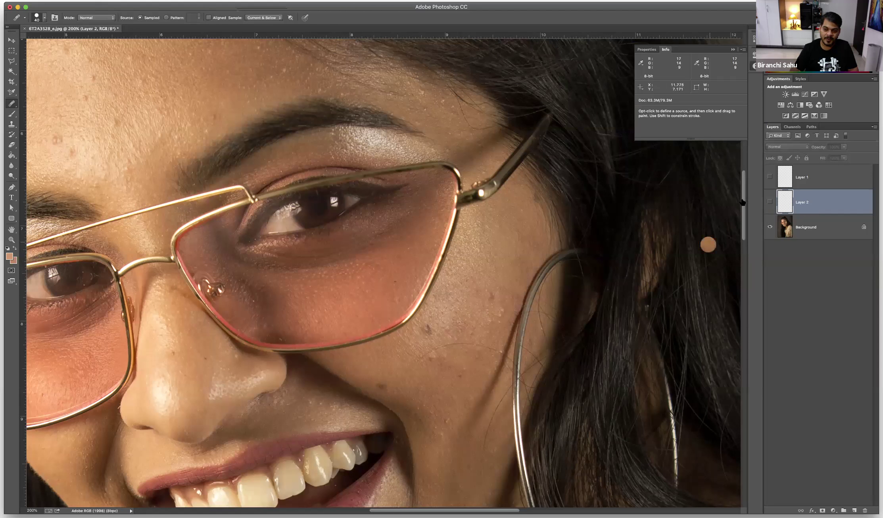
left_click(770, 202)
key("space")
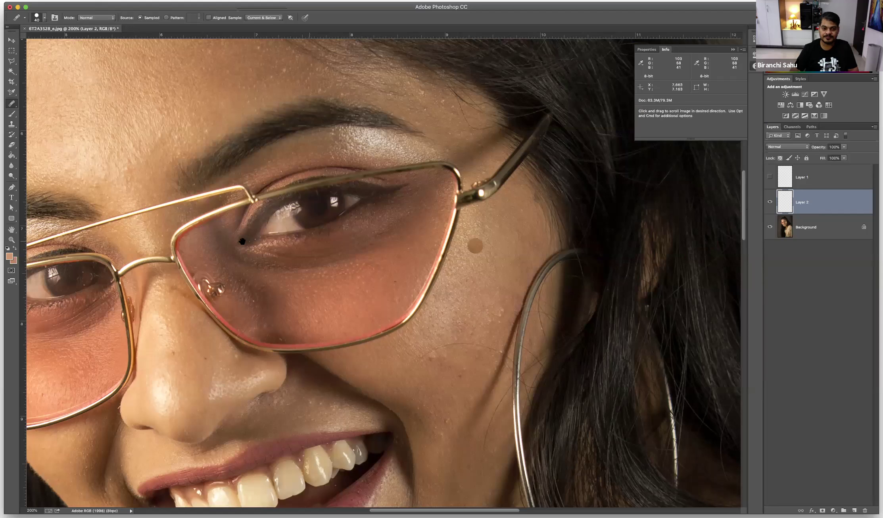
scroll(355, 249, "left", 5)
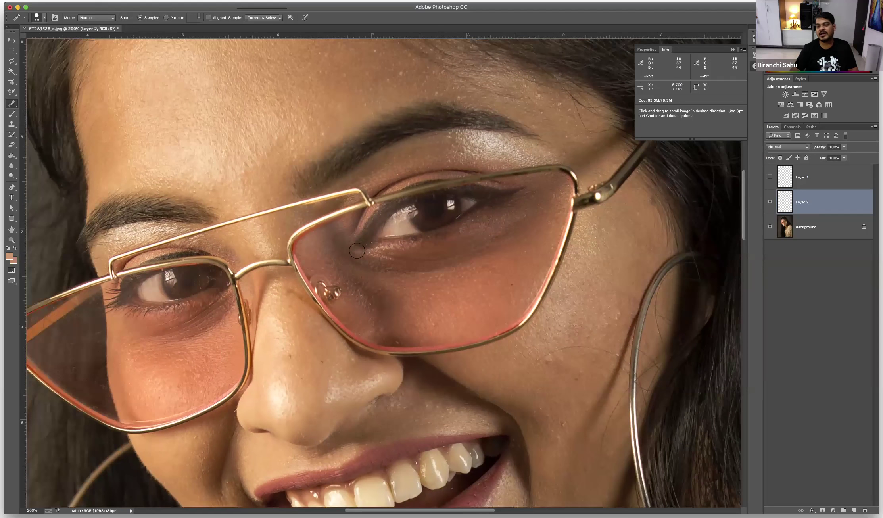
scroll(355, 249, "left", 3)
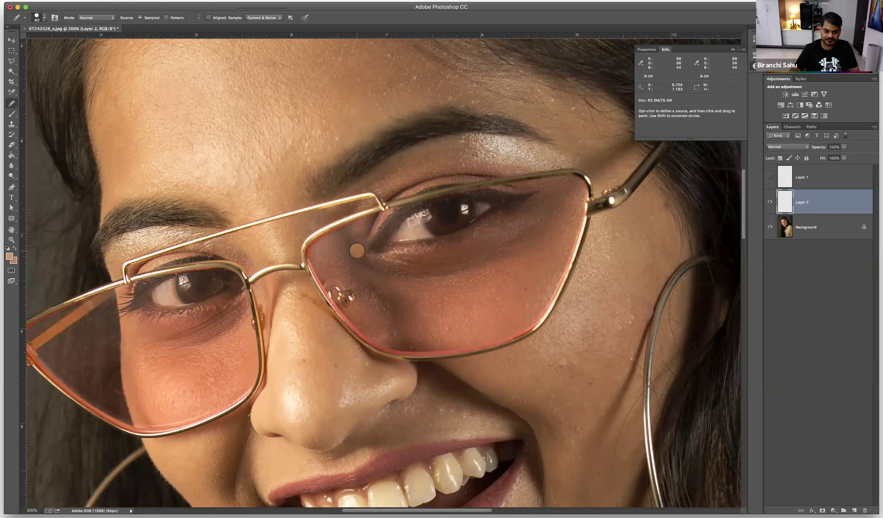
Switch to the Patch Tool and hide Layer 2 so only the Background layer is displayed.
key("space")
left_click_drag(289, 211, 314, 230)
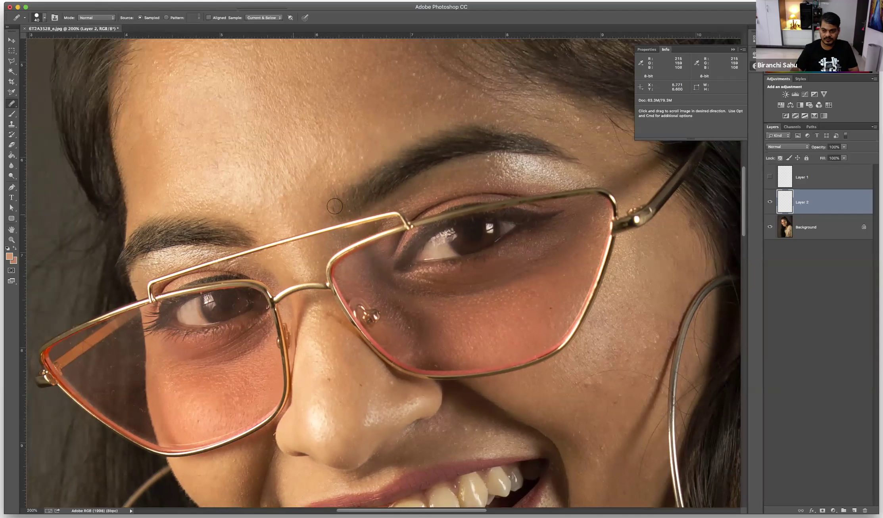
right_click(14, 104)
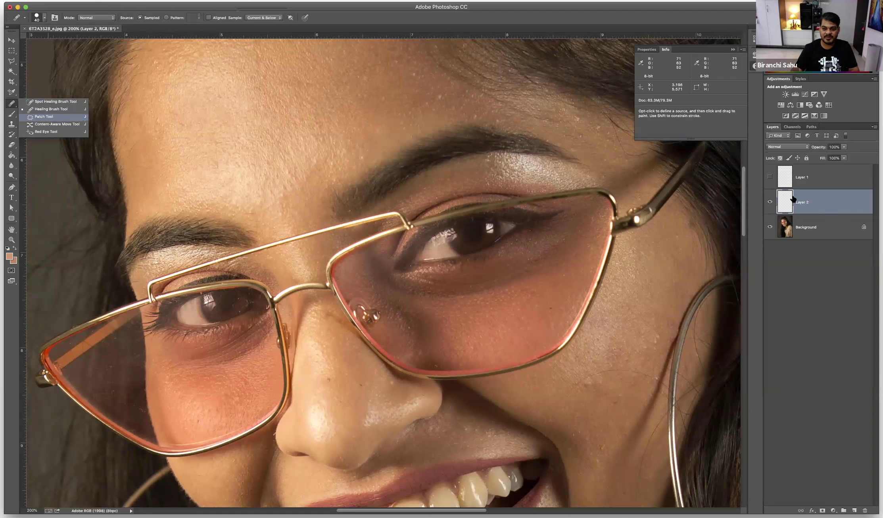
left_click(770, 202)
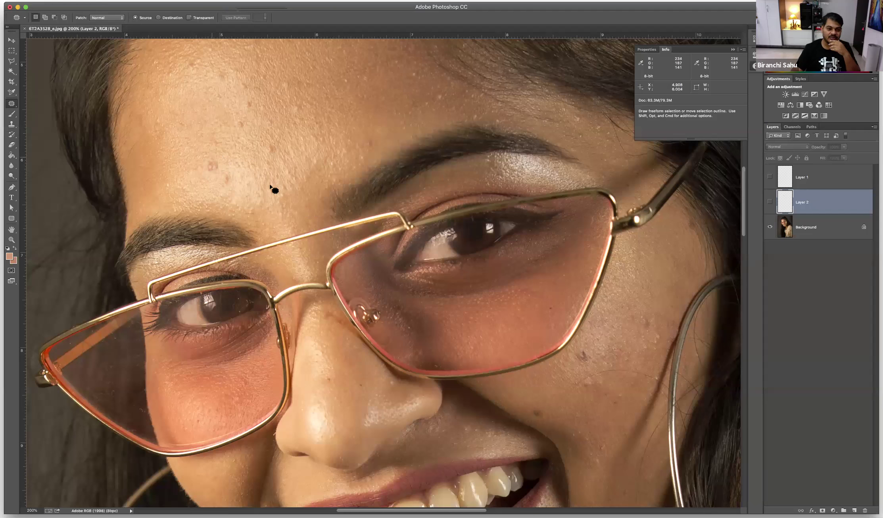
Outline the reddish blemish on the lower forehead, patch it on the Background layer with clean skin nearby, and deselect.
mouse_move(203, 162)
left_mouse_down()
mouse_move(222, 157)
mouse_move(224, 165)
mouse_move(210, 174)
mouse_move(204, 163)
left_mouse_up()
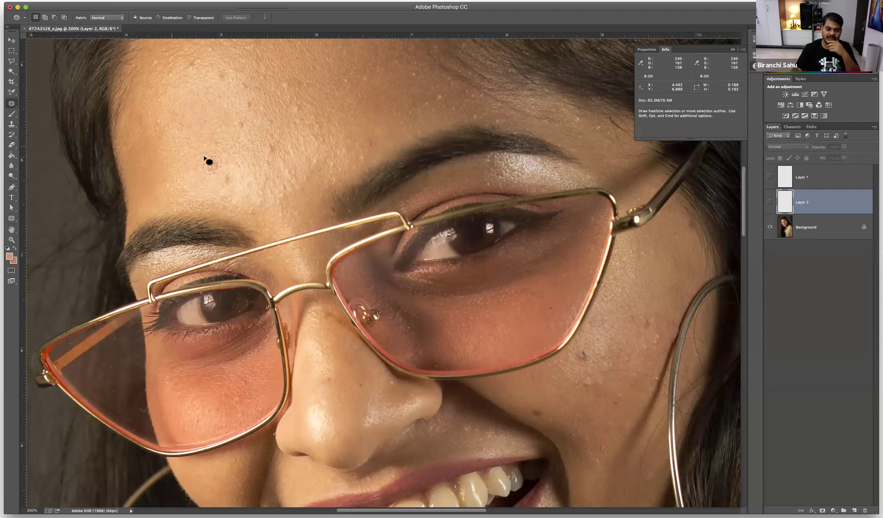
left_click(808, 225)
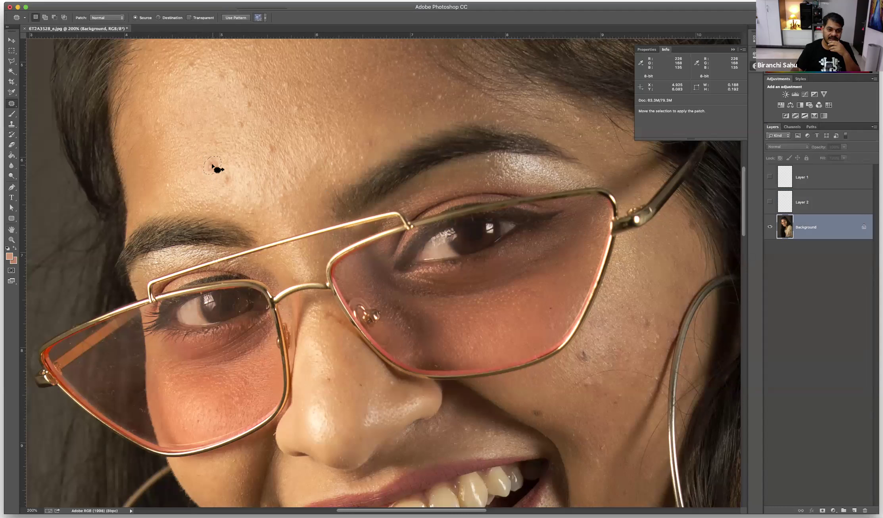
left_click_drag(211, 166, 249, 230)
key("super+d")
Patch two more small areas on the middle of the forehead with clean skin from above the arched eyebrow, and deselect.
mouse_move(280, 148)
left_mouse_down()
mouse_move(272, 158)
mouse_move(267, 144)
mouse_move(278, 148)
mouse_move(366, 69)
mouse_move(372, 79)
left_mouse_up()
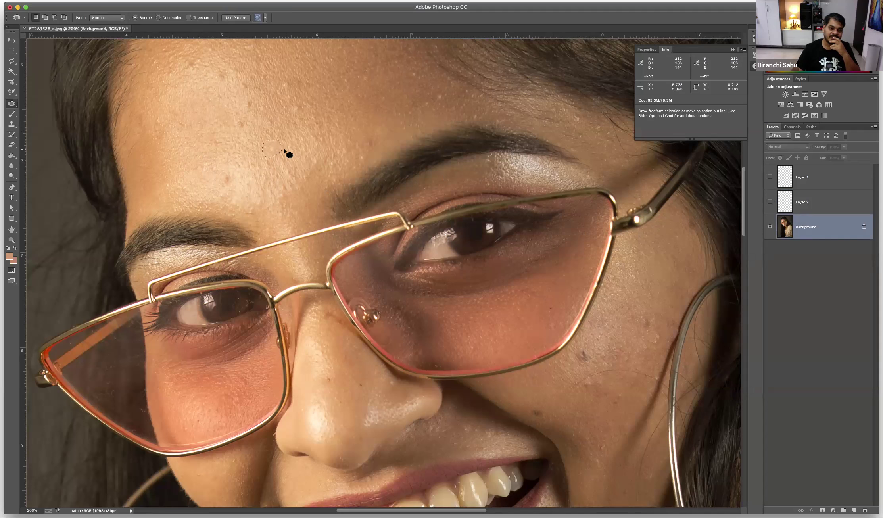
left_click(295, 118)
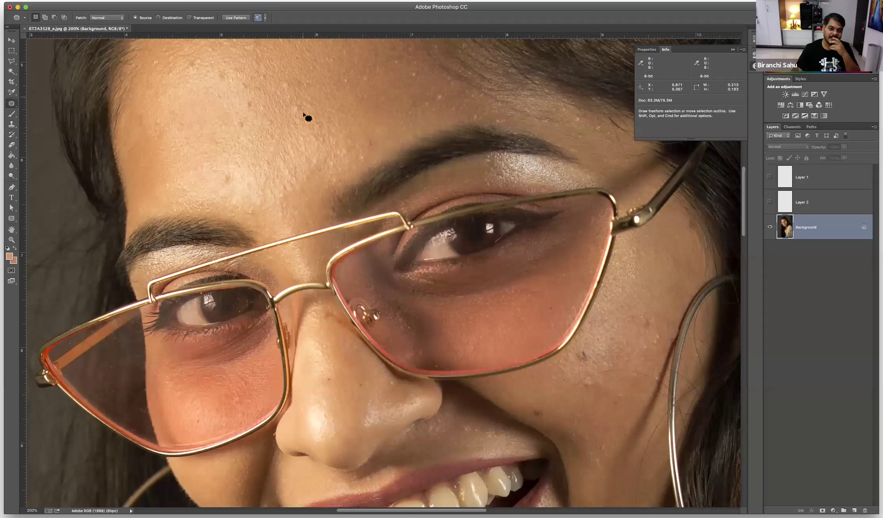
mouse_move(289, 114)
left_mouse_down()
mouse_move(356, 103)
mouse_move(364, 82)
mouse_move(369, 88)
left_mouse_up()
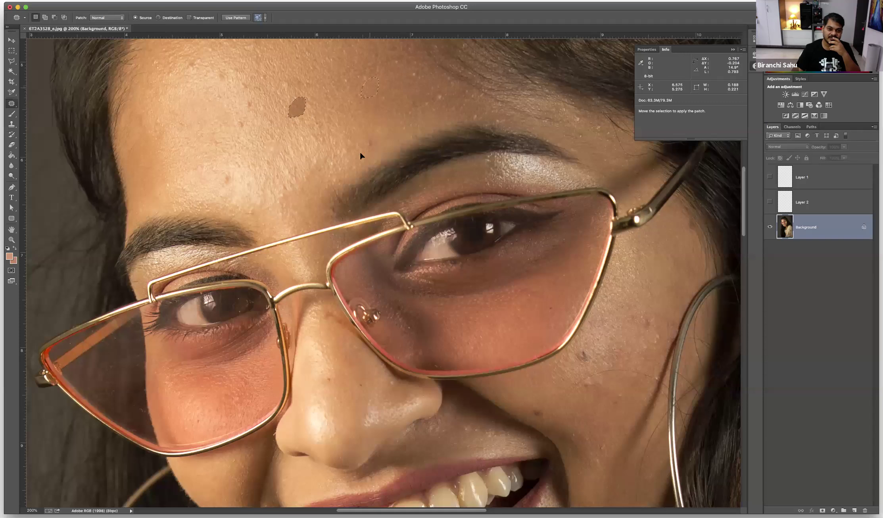
key("super+d")
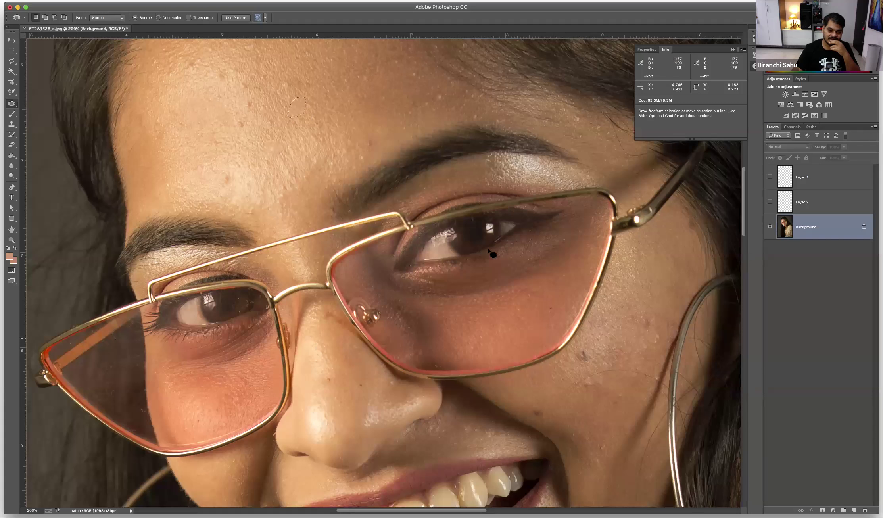
Try patching the iris behind the larger lens with the cheek skin below it, undo the patch and deselect.
mouse_move(447, 236)
left_mouse_down()
mouse_move(468, 217)
mouse_move(501, 220)
mouse_move(492, 252)
mouse_move(451, 252)
mouse_move(477, 232)
mouse_move(503, 281)
mouse_move(498, 309)
left_mouse_up()
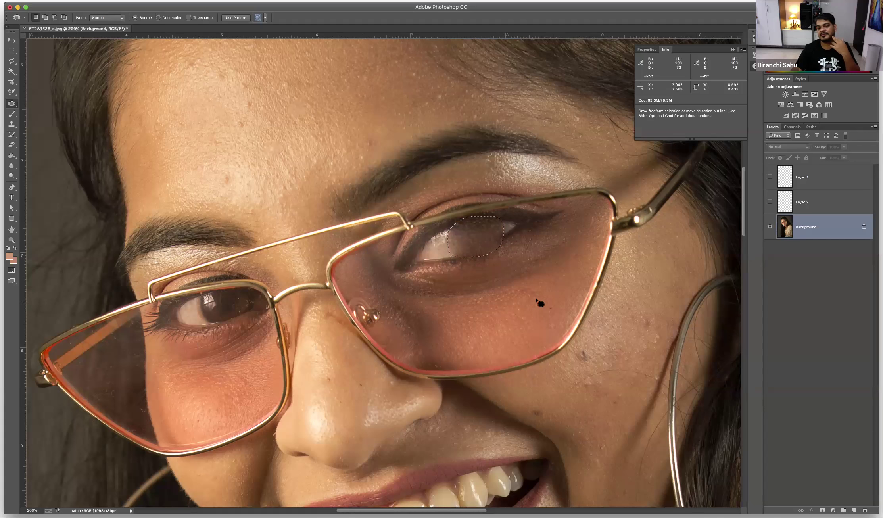
key("super+d")
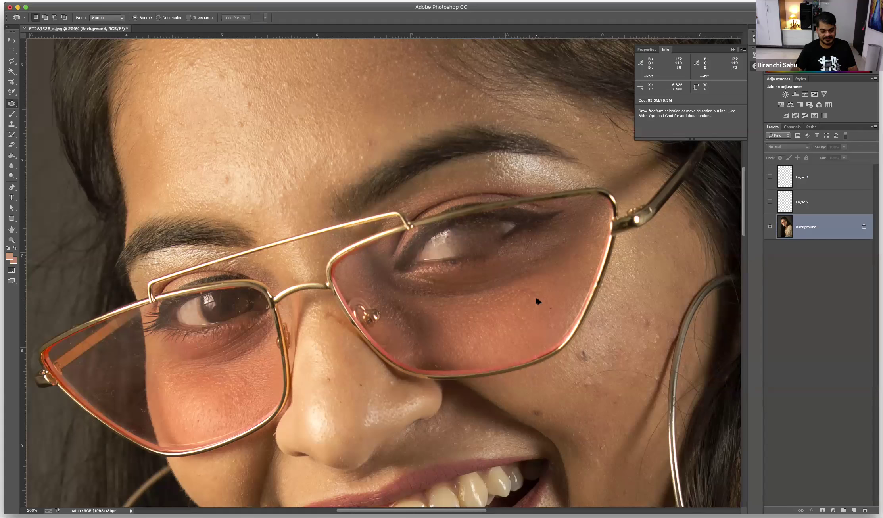
key("super+alt+z")
key("super+alt+z")
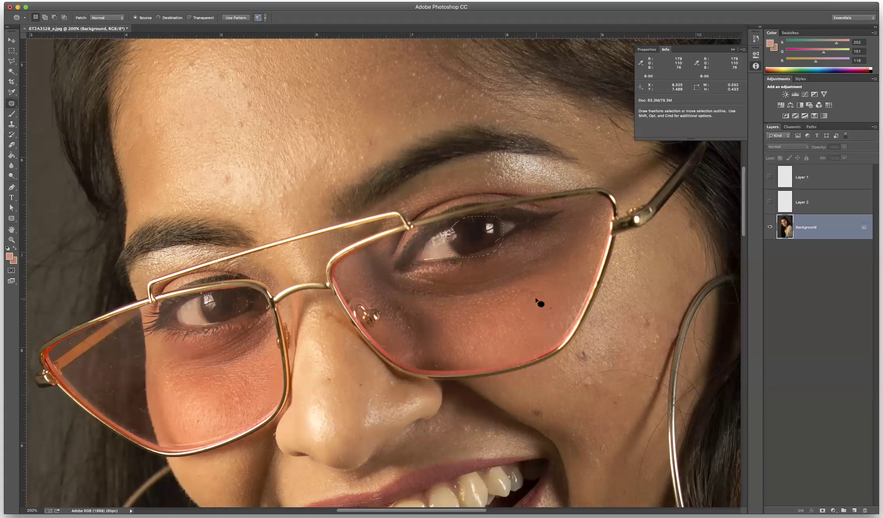
key("super+d")
Try patching a round area of cheek skin inside the larger lens with the iris above it, undo the patch and deselect.
mouse_move(492, 319)
left_mouse_down()
mouse_move(495, 301)
mouse_move(525, 295)
mouse_move(532, 312)
mouse_move(528, 327)
mouse_move(496, 334)
mouse_move(504, 319)
mouse_move(467, 248)
left_mouse_up()
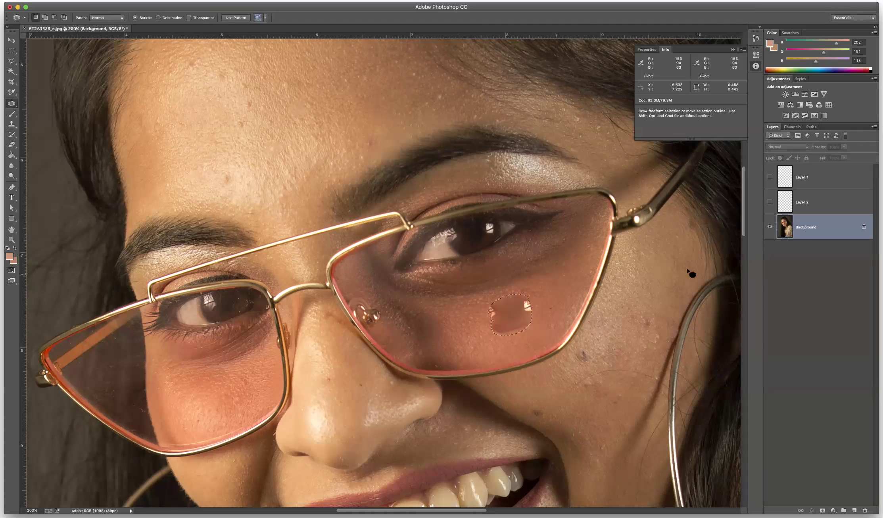
key("super+d")
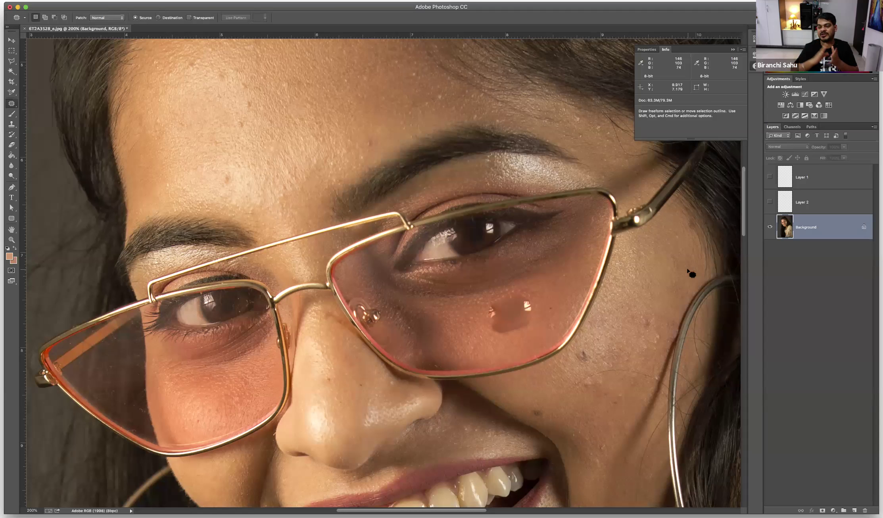
key("super")
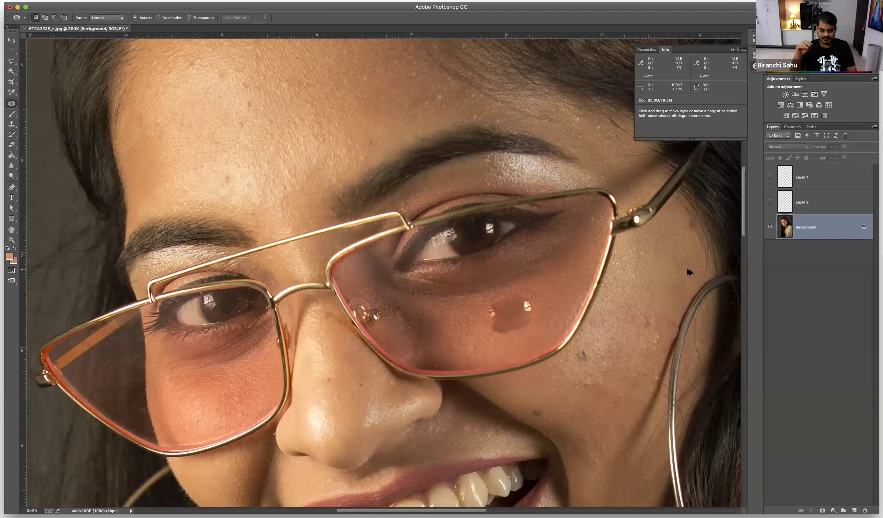
left_click_drag(690, 273, 690, 273)
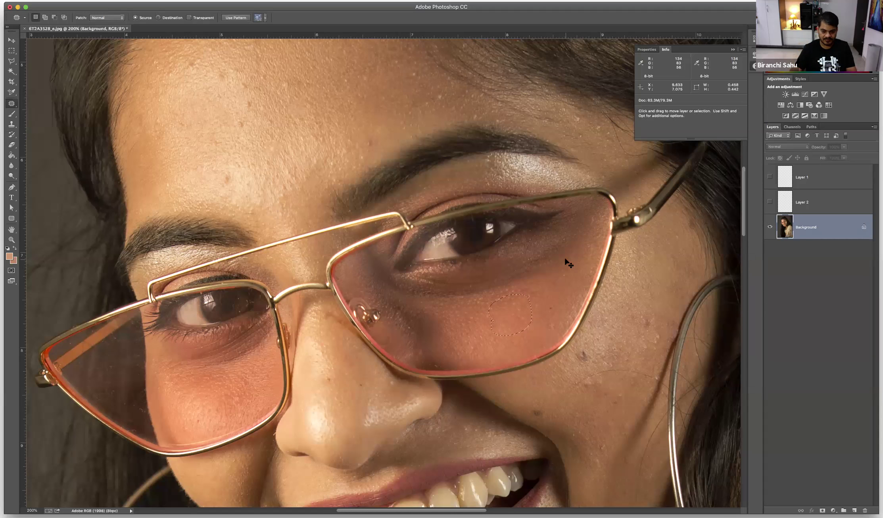
key("super+d")
left_click_drag(404, 285, 423, 268)
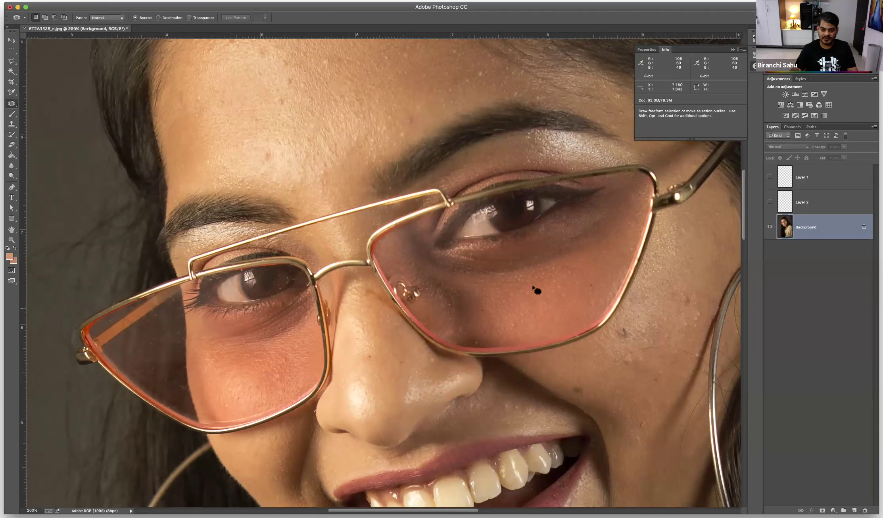
scroll(529, 280, "up", 2)
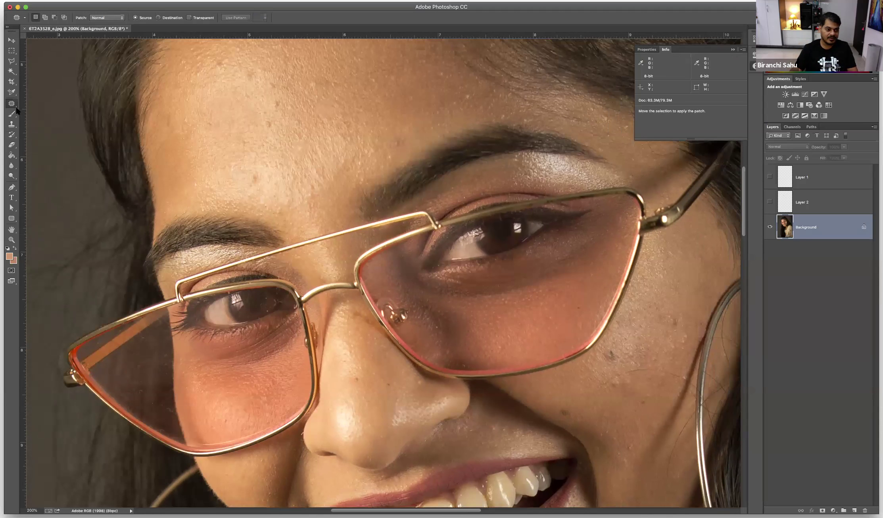
Choose the Content-Aware Move Tool and open the portrait _T2A0626.jpg from the Photoshop_tut folder.
left_click(13, 106)
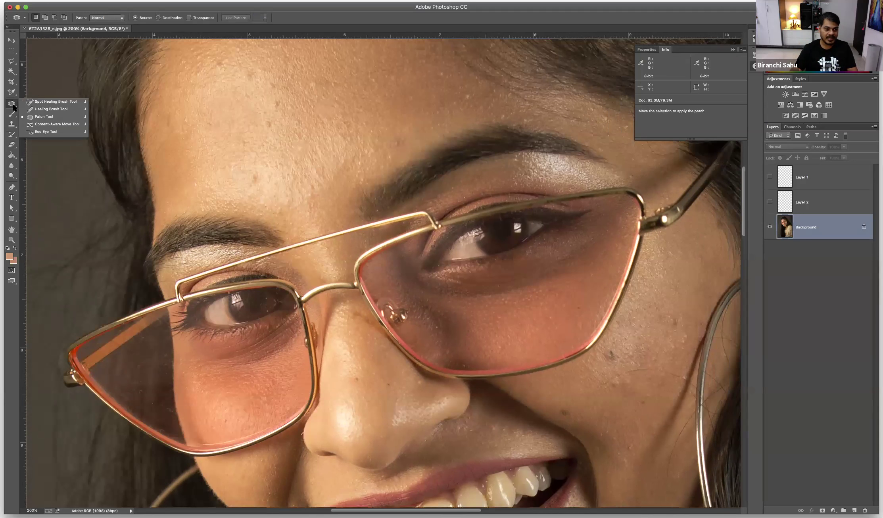
left_click(62, 126)
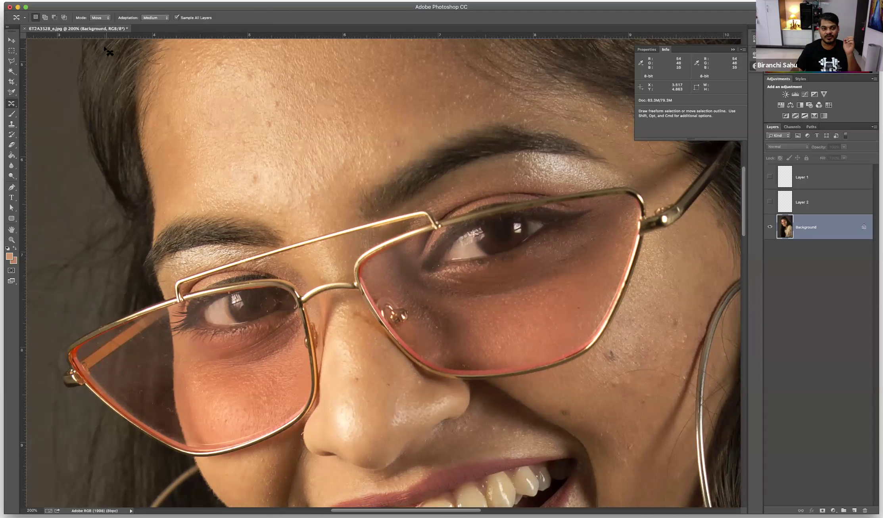
left_click(61, 2)
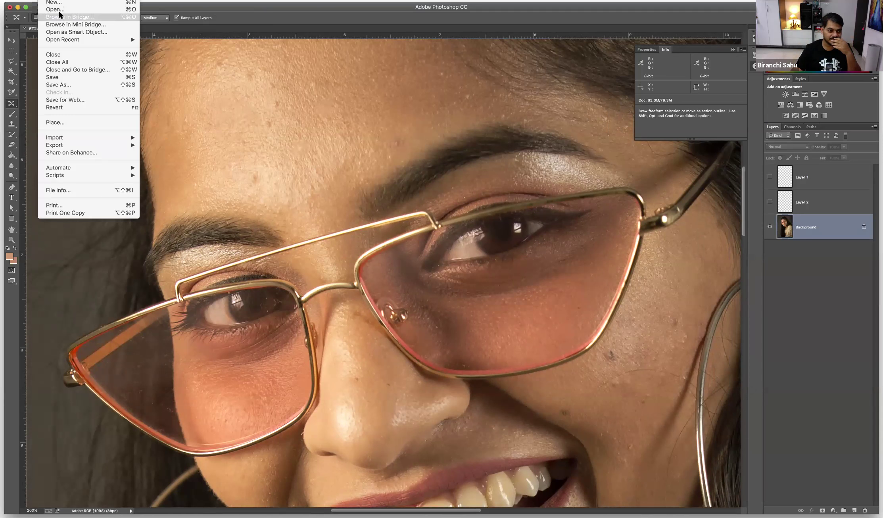
key("Escape")
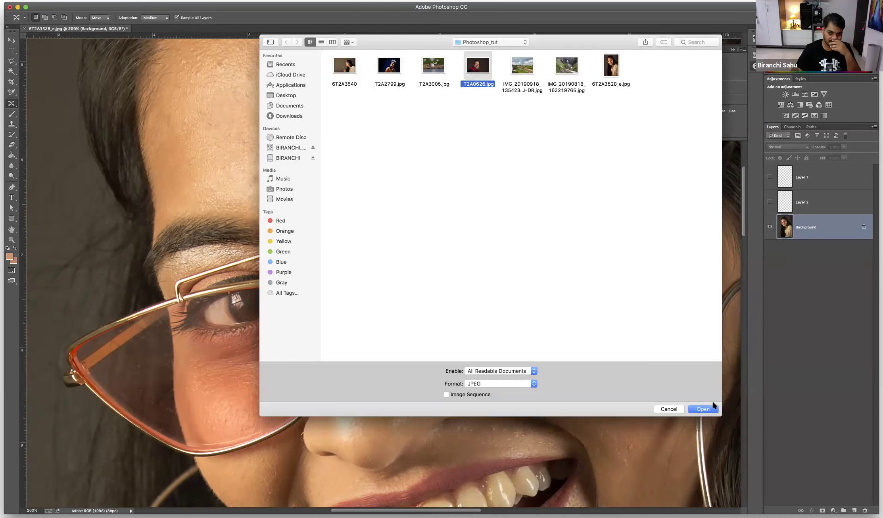
left_click(709, 409)
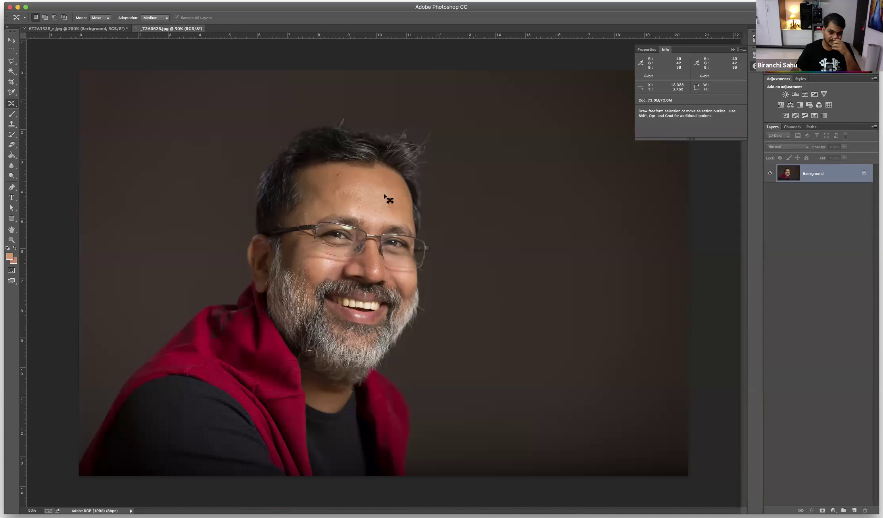
Open the waterfall photo IMG_20190816_163219765.jpg from the Photoshop_tut folder as well.
left_click(50, 4)
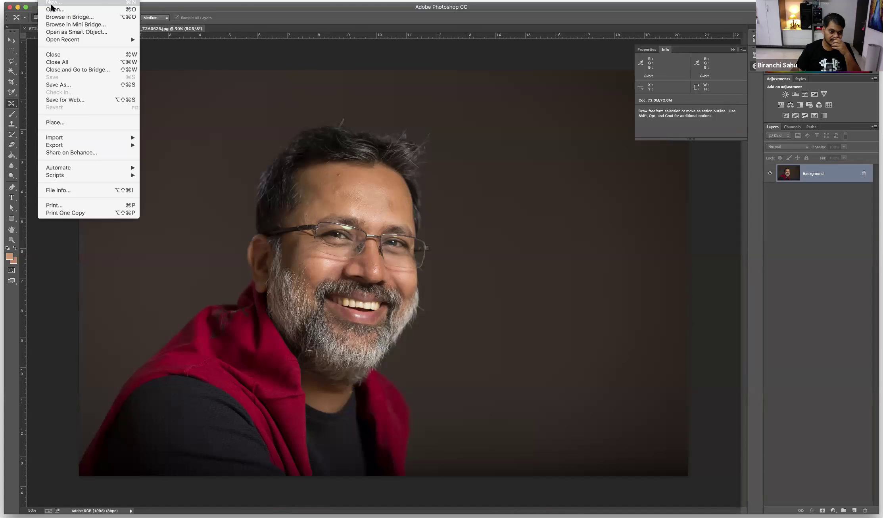
left_click(64, 16)
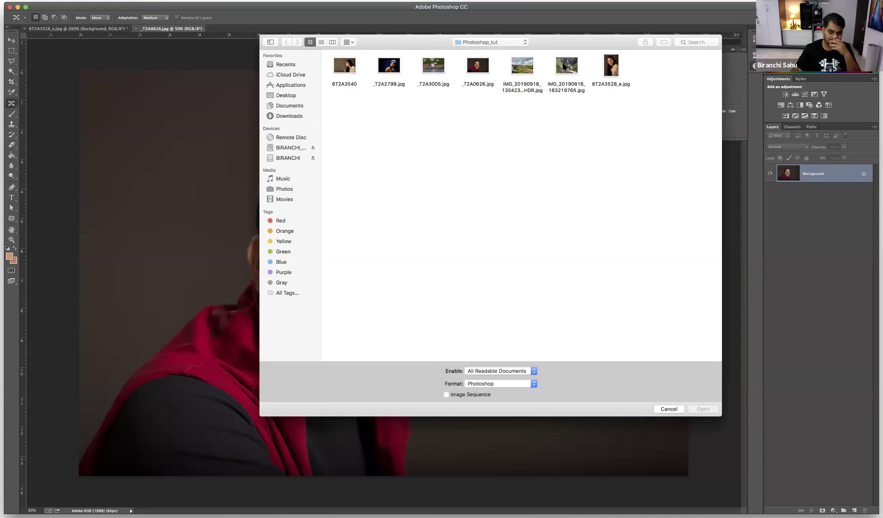
left_click(563, 67)
left_click(709, 409)
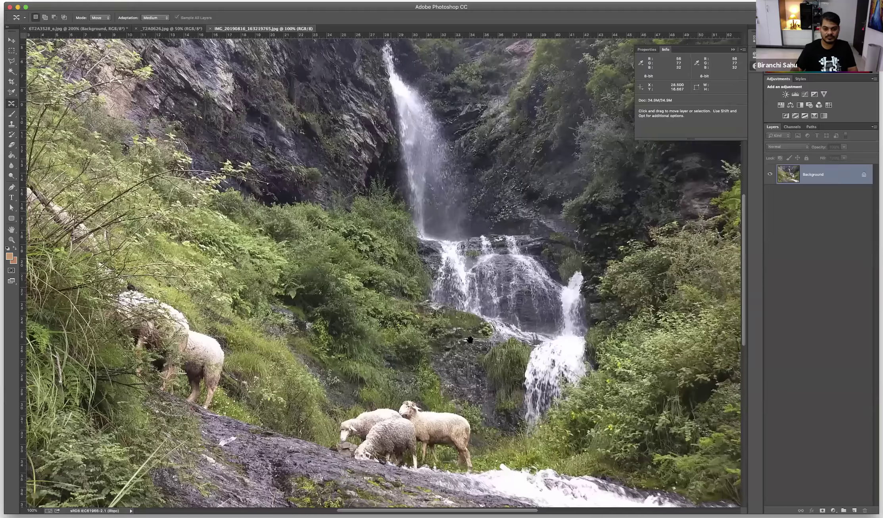
Relocate the group of three sheep with Content-Aware Move to the edge of the stream just below the waterfall, and deselect.
key("super+1")
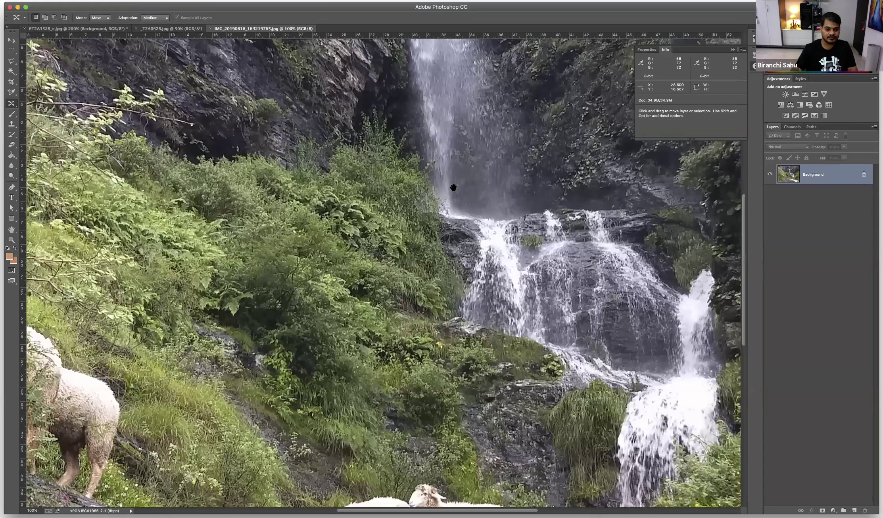
key("super+equal")
scroll(469, 196, "down", 10)
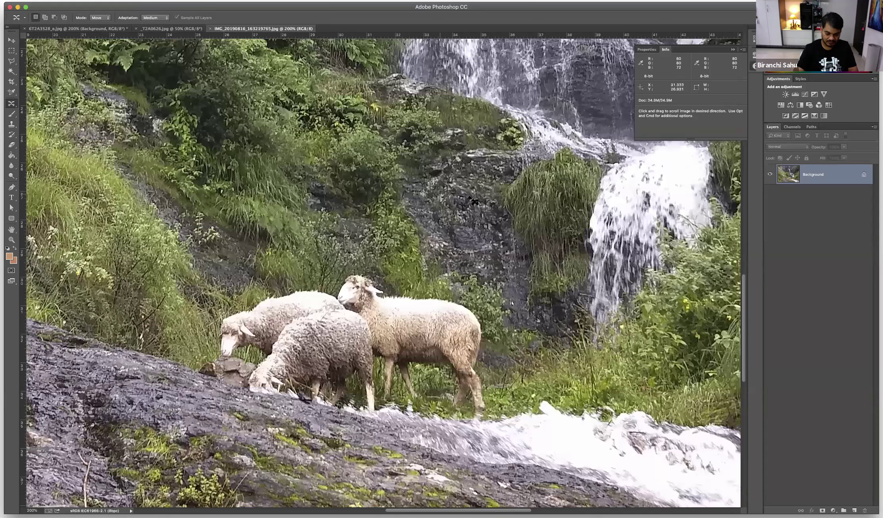
scroll(473, 201, "left", 5)
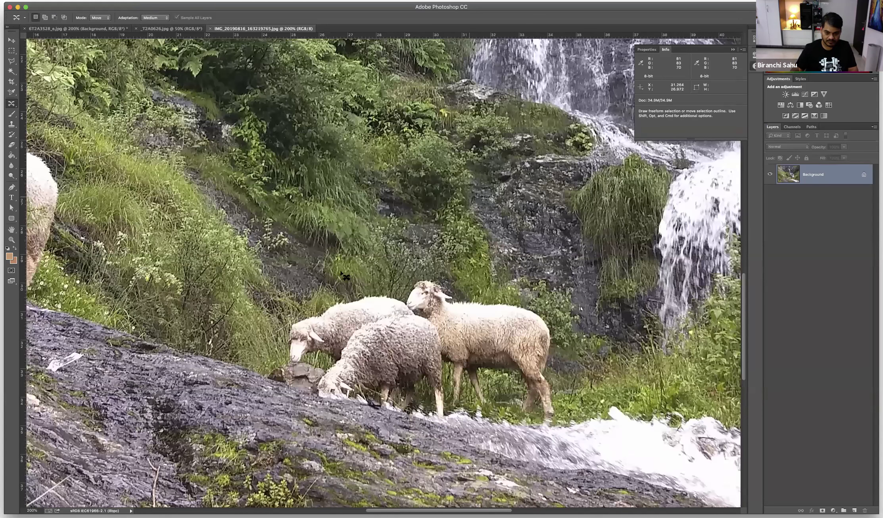
scroll(383, 271, "down", 2)
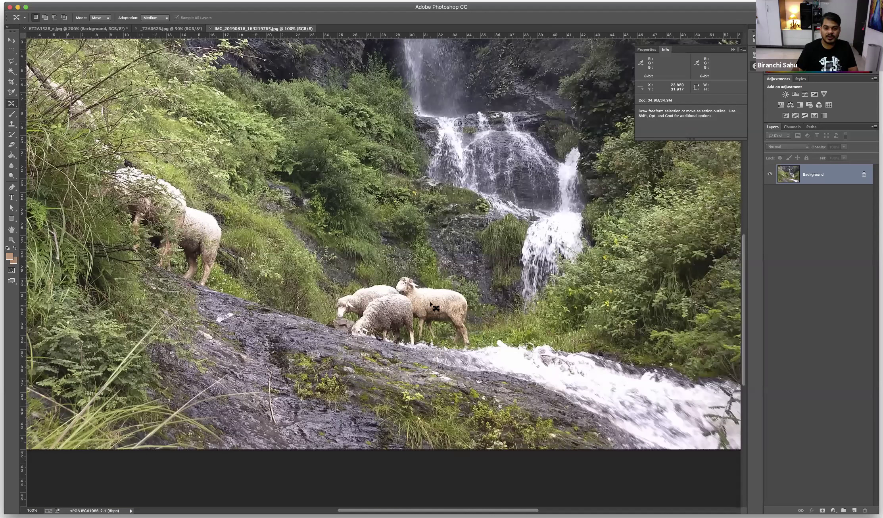
left_click_drag(432, 306, 576, 320)
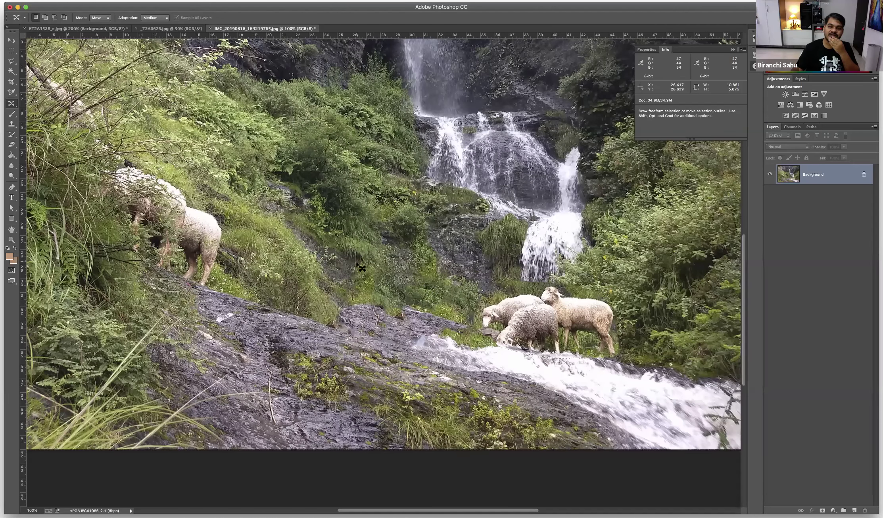
left_click(394, 238)
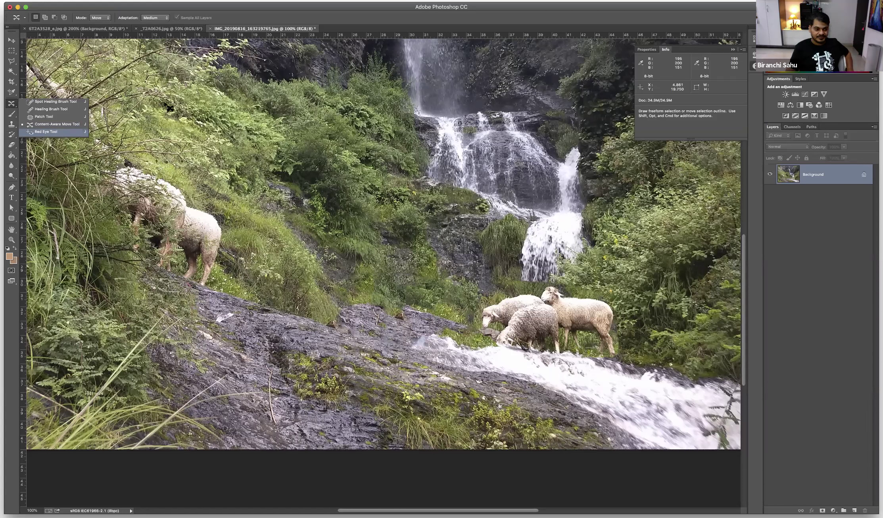
Select the Brush Tool and switch to the _T2A0626.jpg portrait document.
left_click(222, 48)
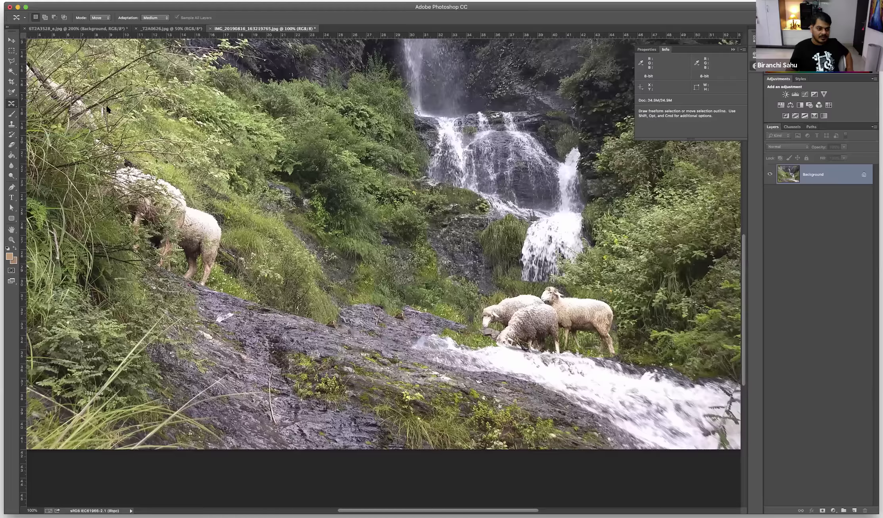
right_click(9, 107)
left_click(12, 115)
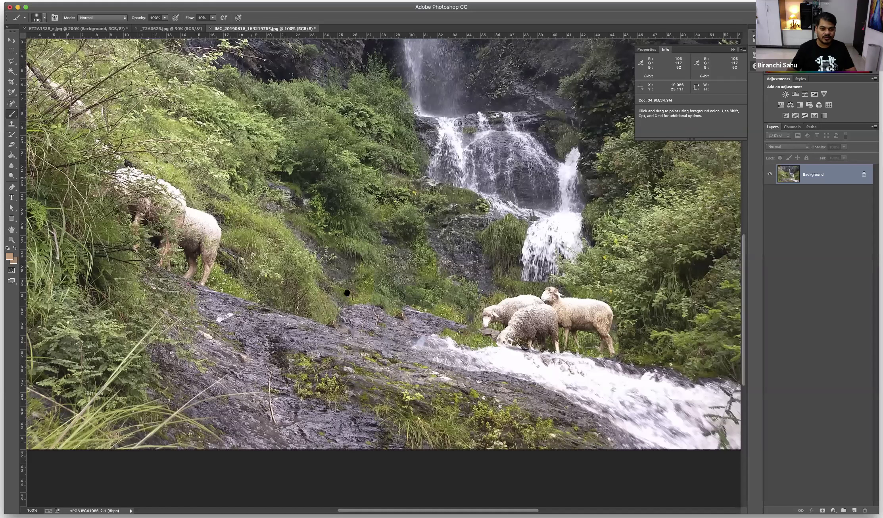
scroll(348, 295, "up", 3)
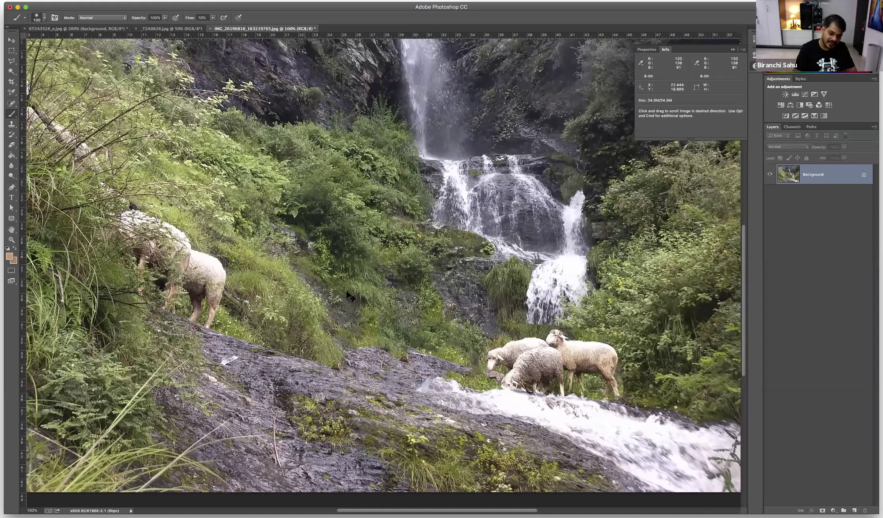
scroll(168, 42, "up", 5)
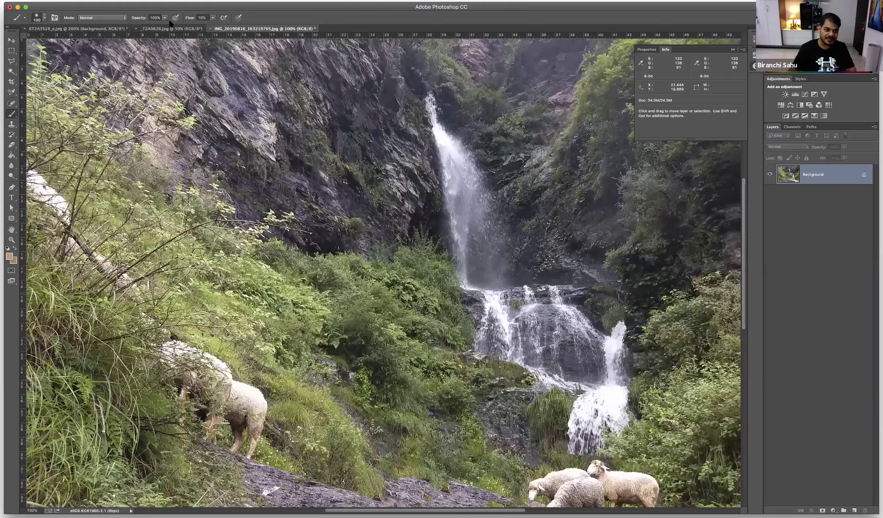
key("super+minus")
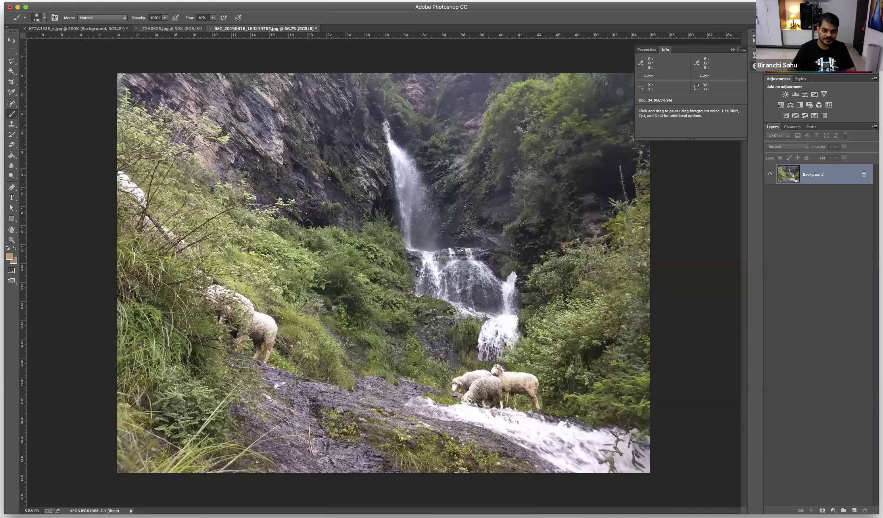
left_click(160, 29)
Paint test strokes on the Background layer beside the man: a zigzag at 10% flow, another zigzag and four long lines at 100% flow.
mouse_move(456, 187)
left_mouse_down()
mouse_move(526, 179)
mouse_move(485, 233)
mouse_move(493, 259)
mouse_move(534, 289)
mouse_move(572, 272)
mouse_move(558, 286)
left_mouse_up()
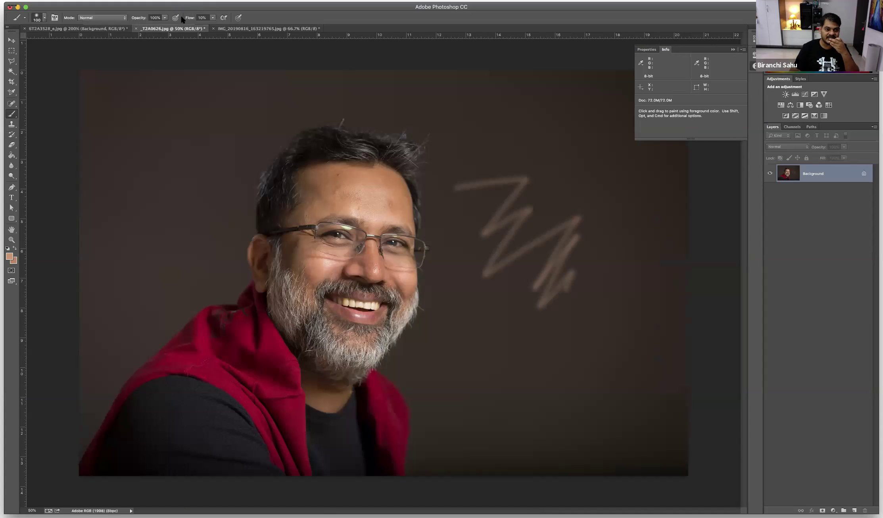
left_click(213, 20)
left_click_drag(216, 25, 273, 27)
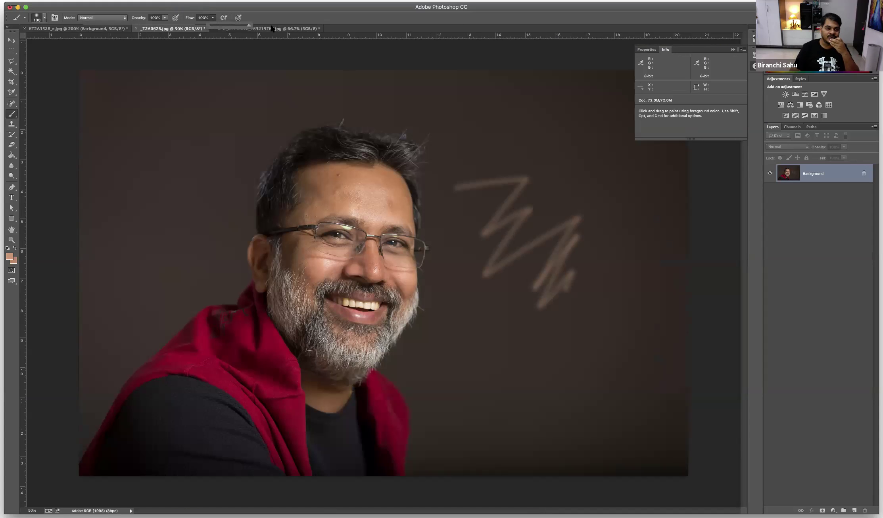
mouse_move(450, 342)
left_mouse_down()
mouse_move(526, 312)
mouse_move(458, 393)
mouse_move(542, 370)
mouse_move(573, 407)
left_mouse_up()
left_click_drag(620, 233, 626, 395)
left_click_drag(577, 155, 609, 358)
left_click_drag(547, 169, 554, 293)
mouse_move(504, 129)
left_mouse_down()
mouse_move(482, 218)
mouse_move(479, 311)
left_mouse_up()
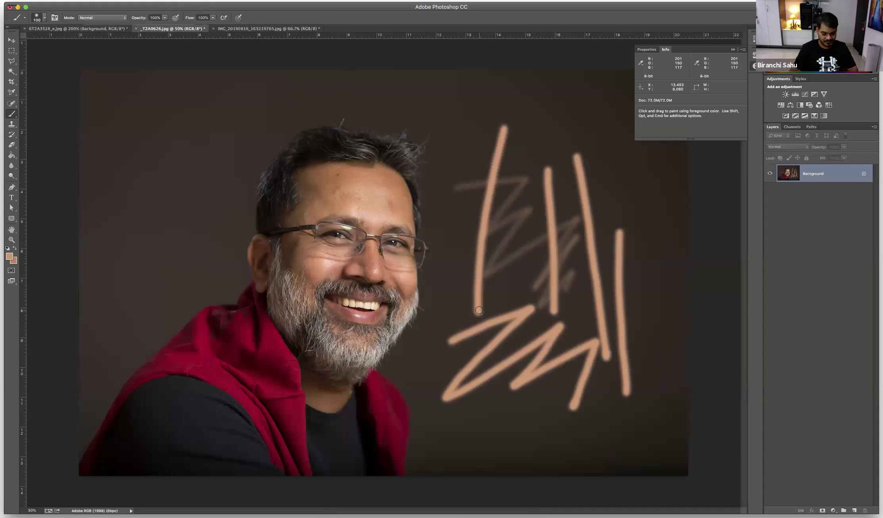
Undo all the test brush strokes on the Background layer.
key("super+alt+z")
key("super+alt+z")
key("super+alt+z")
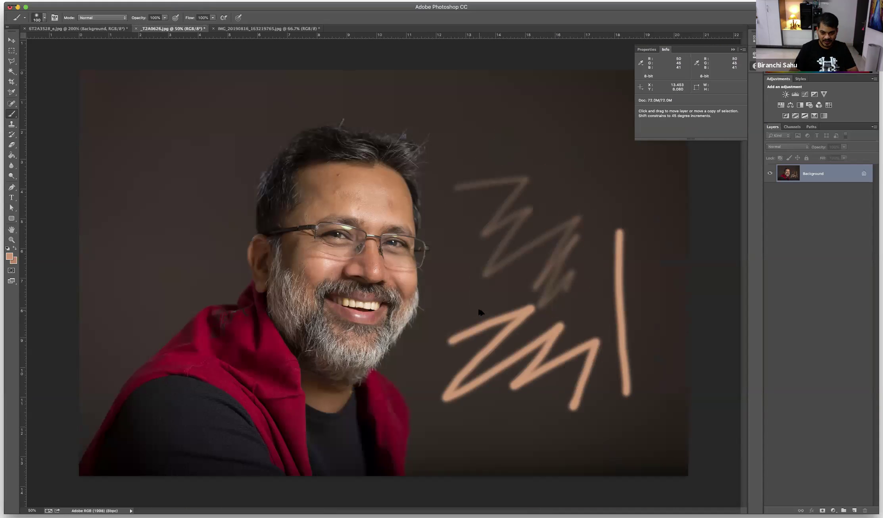
key("super+alt+z")
key("super+alt+z")
key("super+alt+z")
On a new layer, paint two zigzags beside the man in red sampled from his shawl, one at 100% flow and one at reduced flow.
left_click(855, 511)
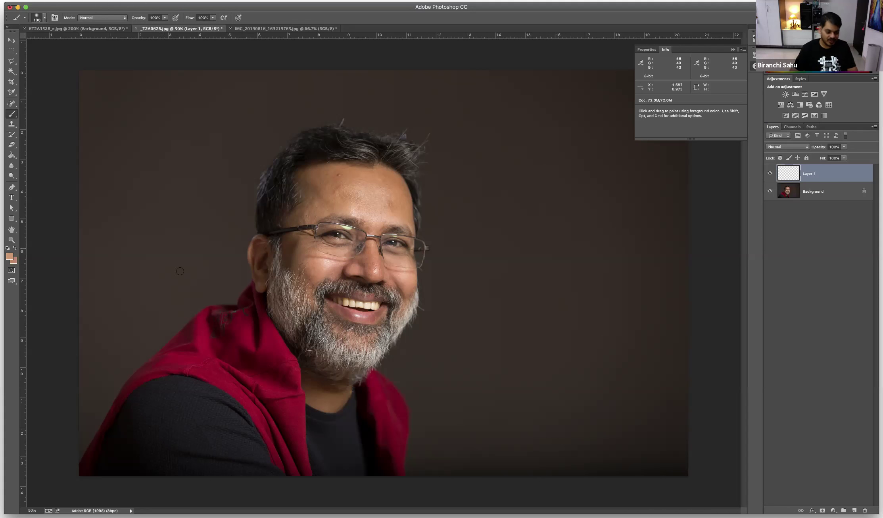
left_click(201, 340, "alt")
left_click_drag(488, 183, 496, 232)
left_click(213, 18)
mouse_move(504, 278)
left_mouse_down()
mouse_move(515, 313)
mouse_move(557, 338)
left_mouse_up()
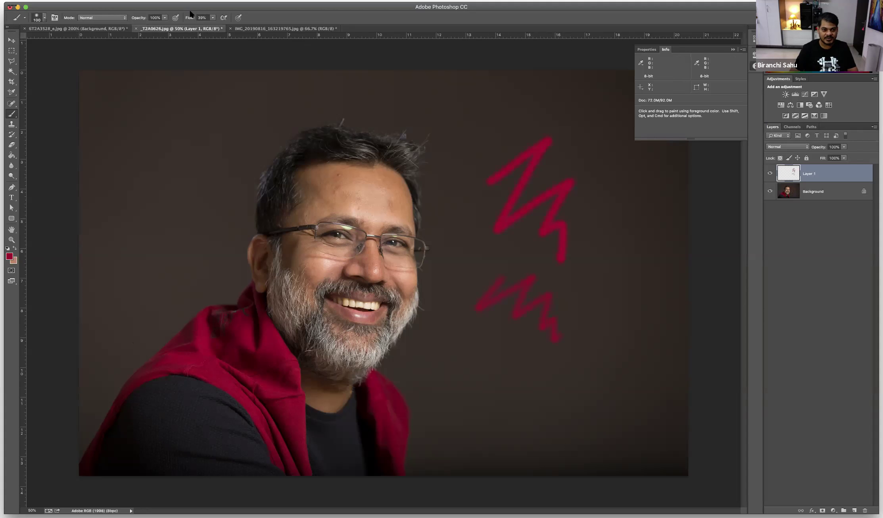
Set the brush flow to 7% and paint a faint zigzag above and beside the larger red one.
left_click(213, 18)
left_click_drag(214, 25, 201, 27)
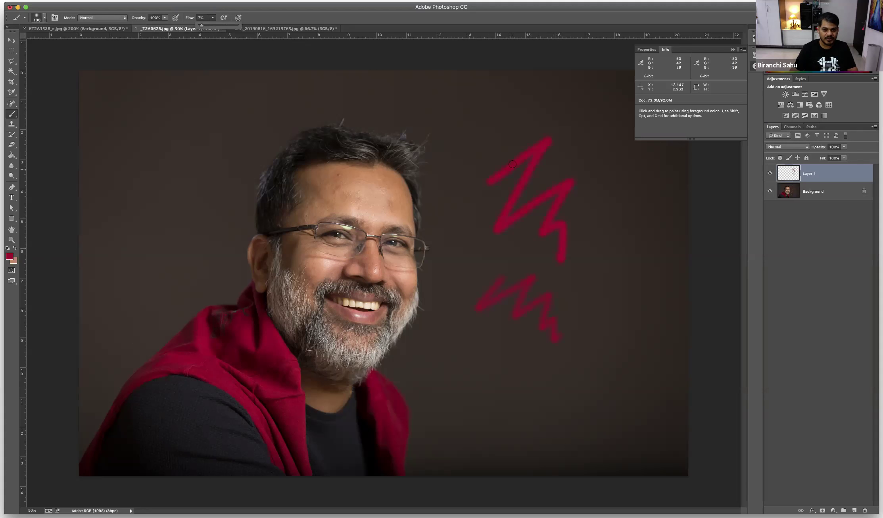
left_click_drag(496, 124, 507, 151)
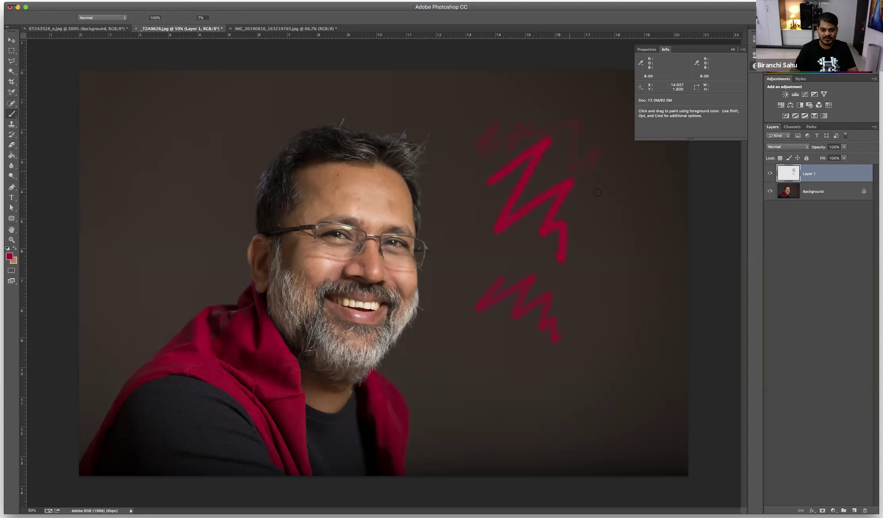
left_click_drag(615, 270, 613, 278)
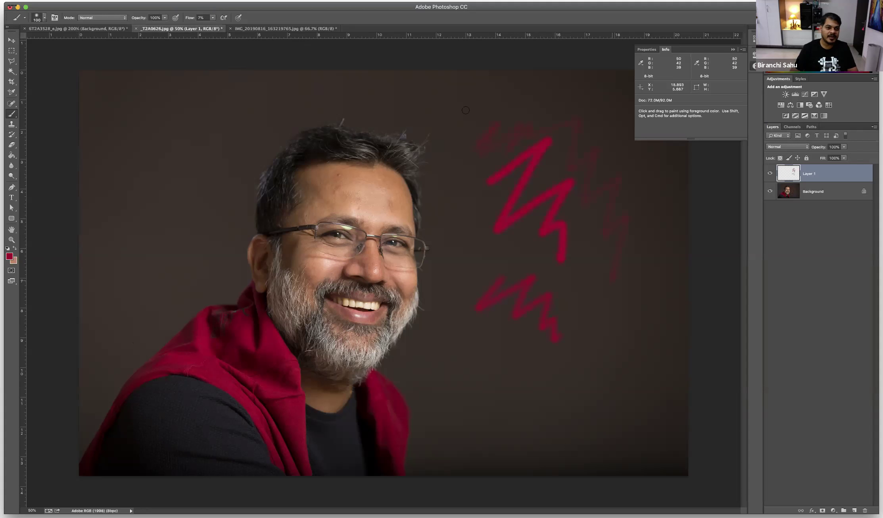
Paint a short slanted red line between the man and the zigzags with a hard round 100 px brush at 100% hardness and 100% flow.
right_click(423, 121)
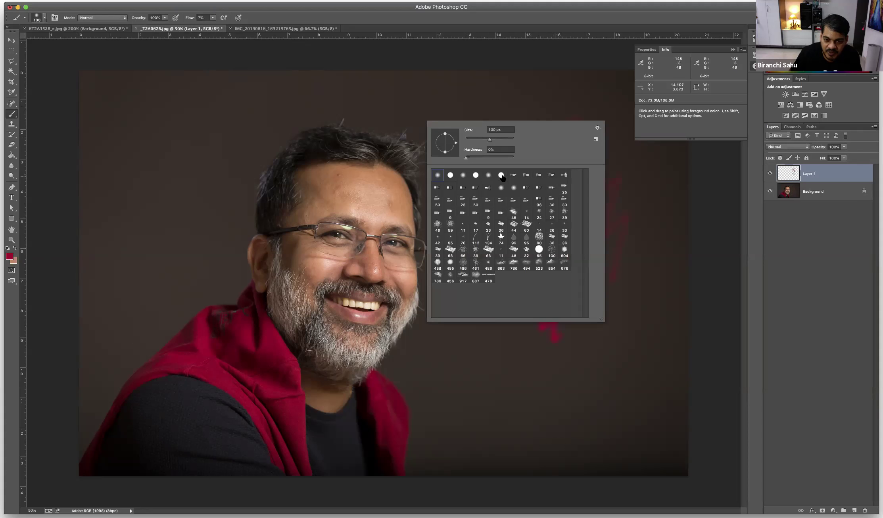
left_click(452, 177)
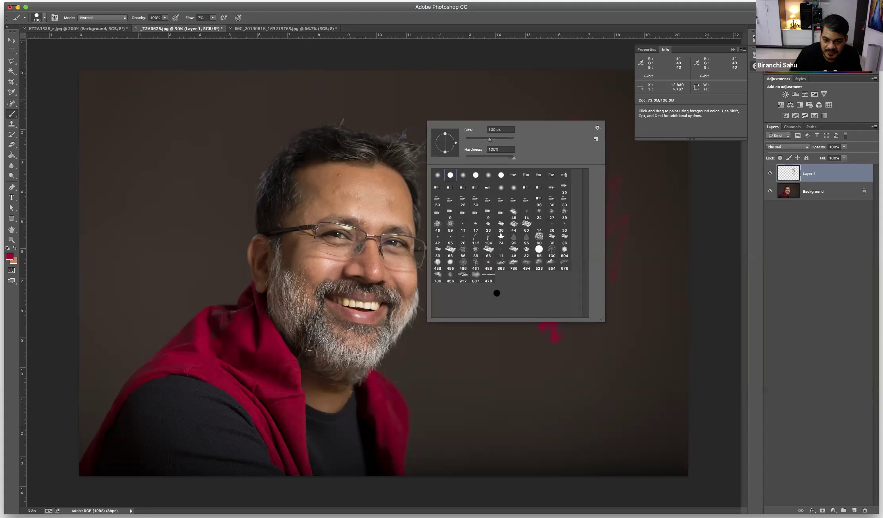
left_click(491, 335)
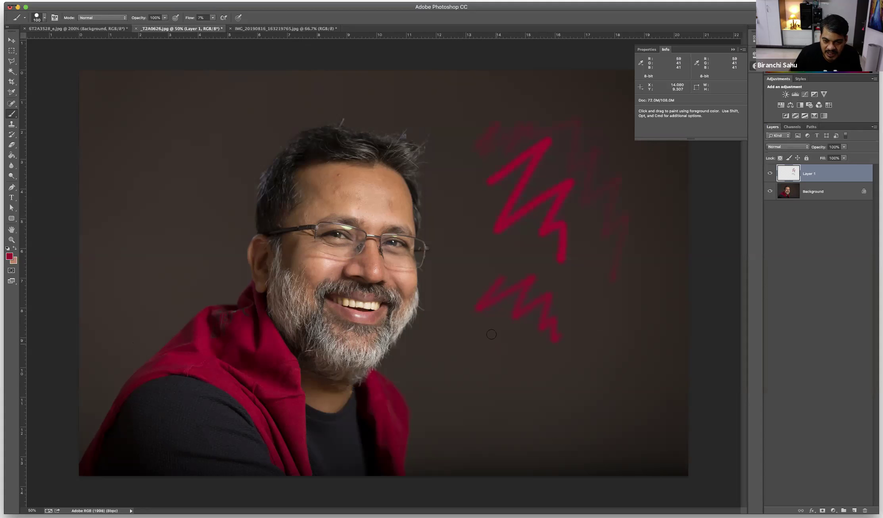
left_click(213, 18)
left_click_drag(214, 24, 283, 30)
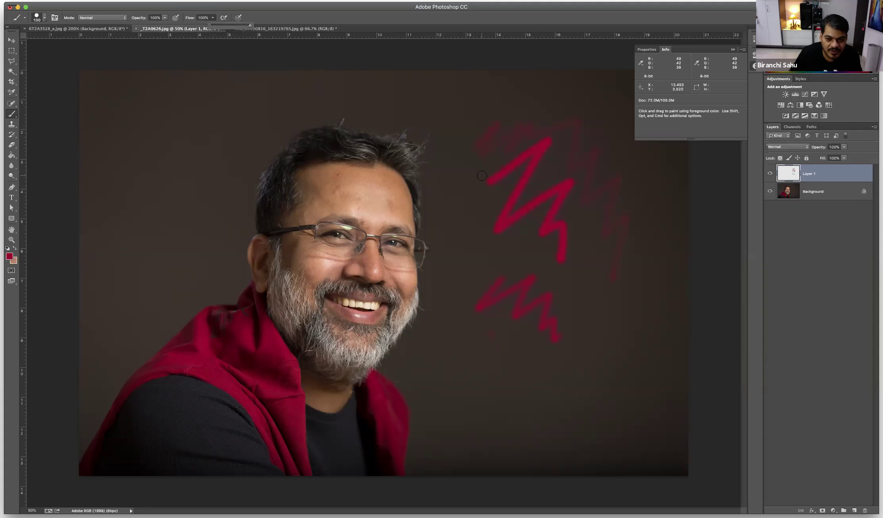
left_click_drag(461, 184, 475, 234)
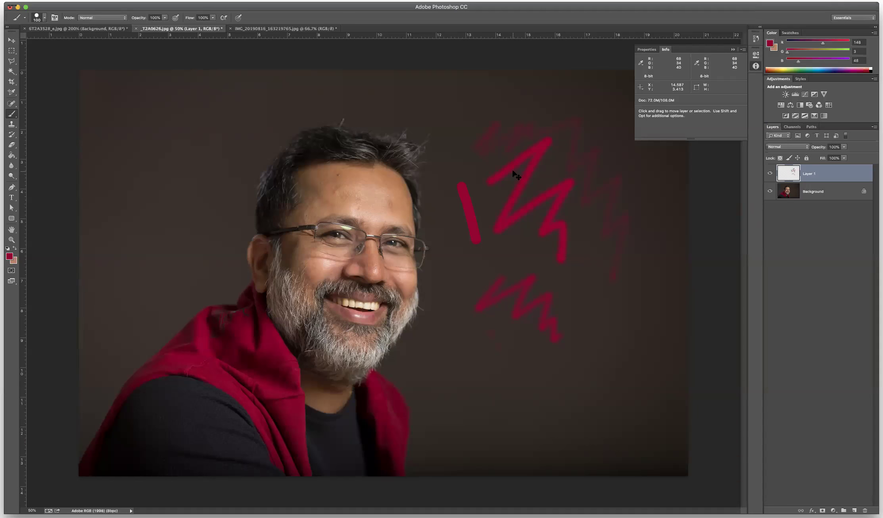
key("super+plus")
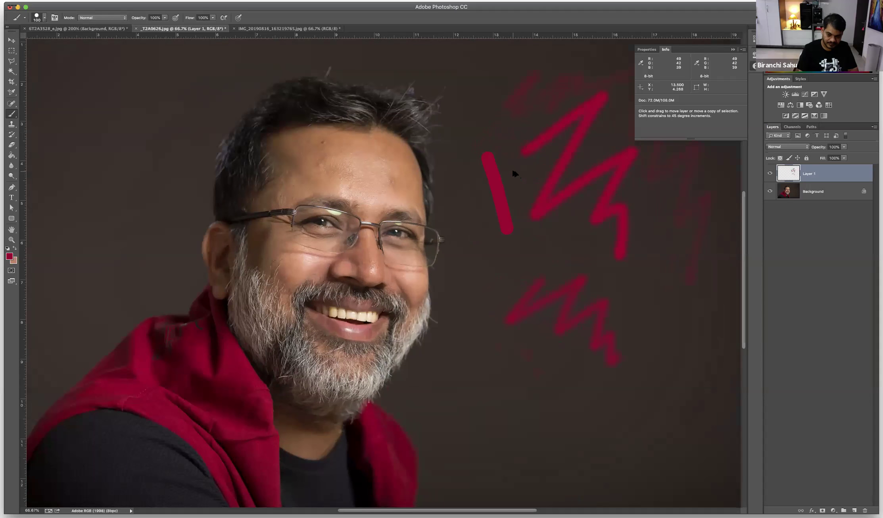
key("super+plus")
mouse_move(408, 207)
left_mouse_down()
mouse_move(251, 250)
mouse_move(253, 222)
left_mouse_up()
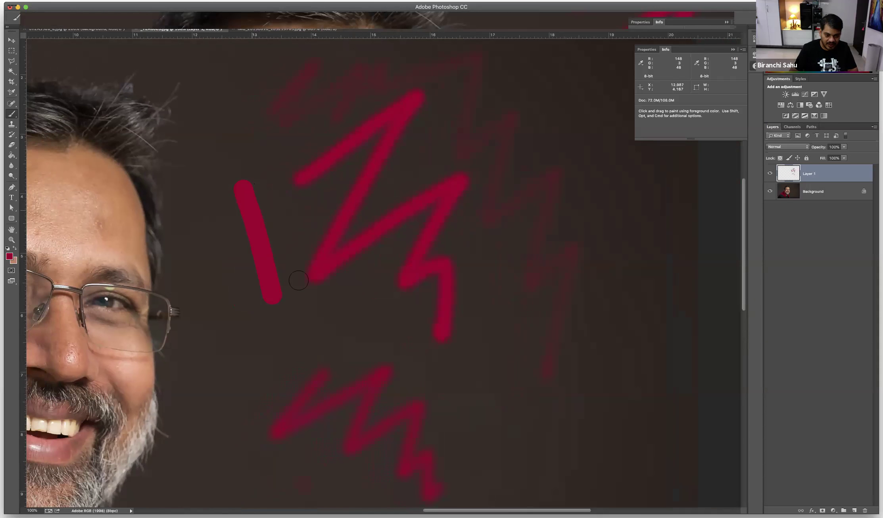
Paint a second hard slanted red line beside the first, plus a soft one next to it with the brush at 0% hardness.
left_click_drag(213, 222, 256, 343)
mouse_move(45, 23)
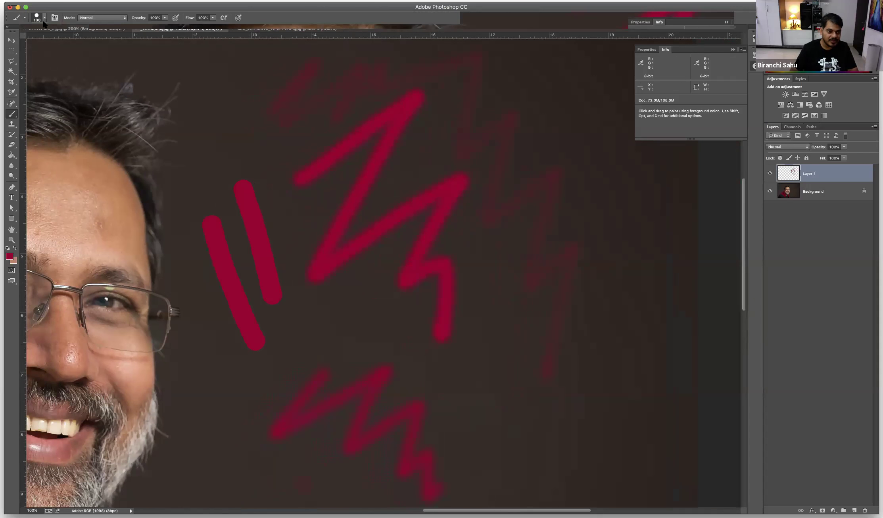
left_click(39, 19)
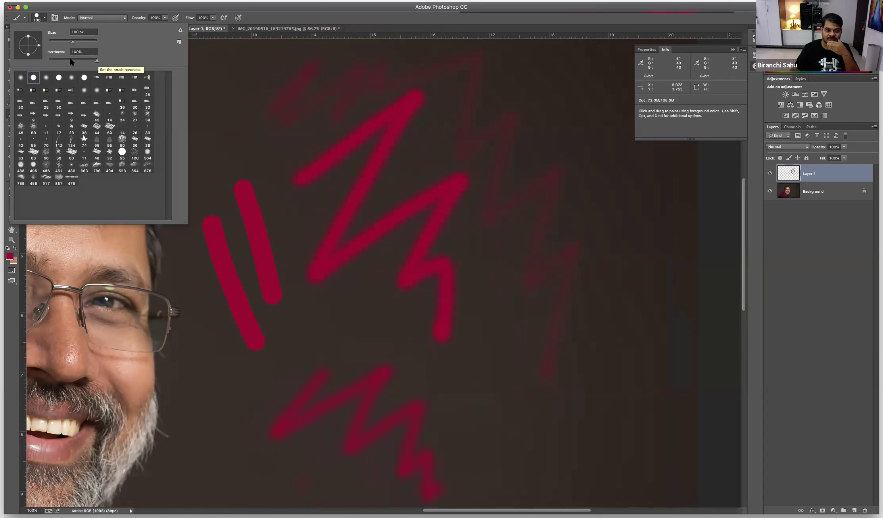
left_click_drag(54, 60, 45, 60)
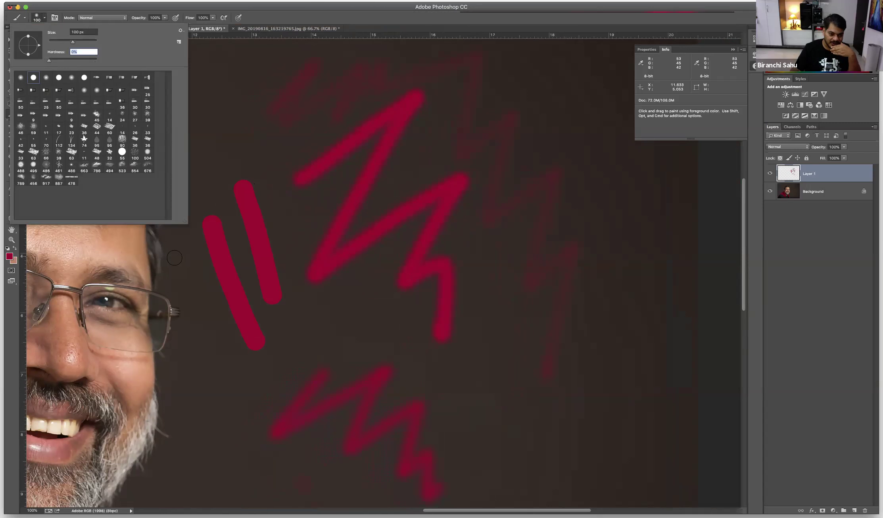
left_click_drag(181, 244, 204, 282)
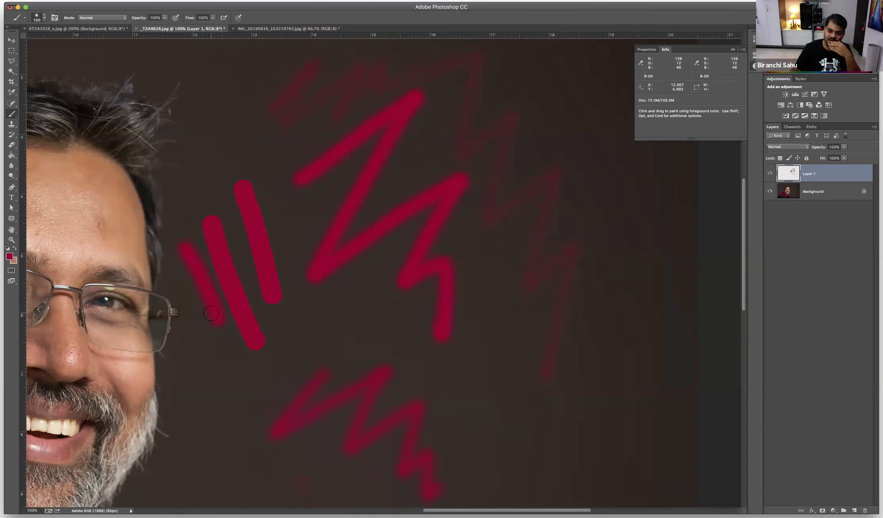
Set the brush hardness to 50% and paint another slanted red line below the soft one, beside the man's glasses.
right_click(200, 135)
left_click_drag(243, 169, 263, 170)
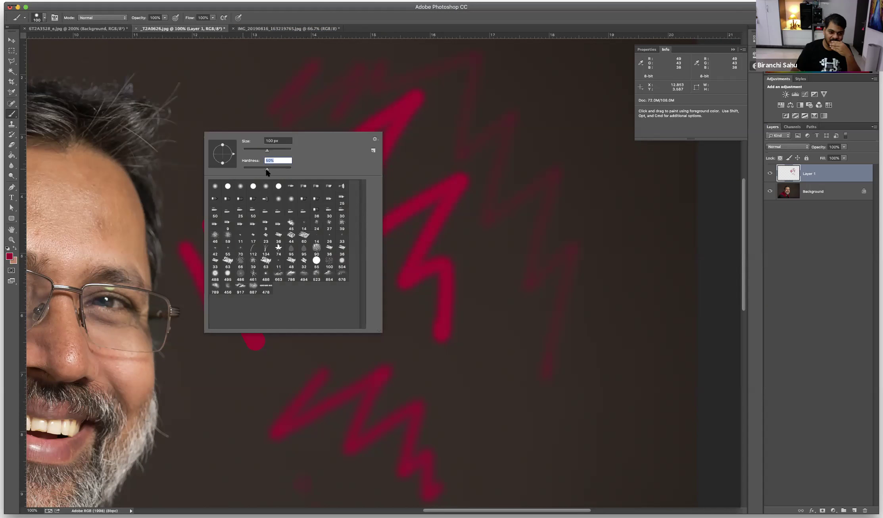
left_click(213, 351)
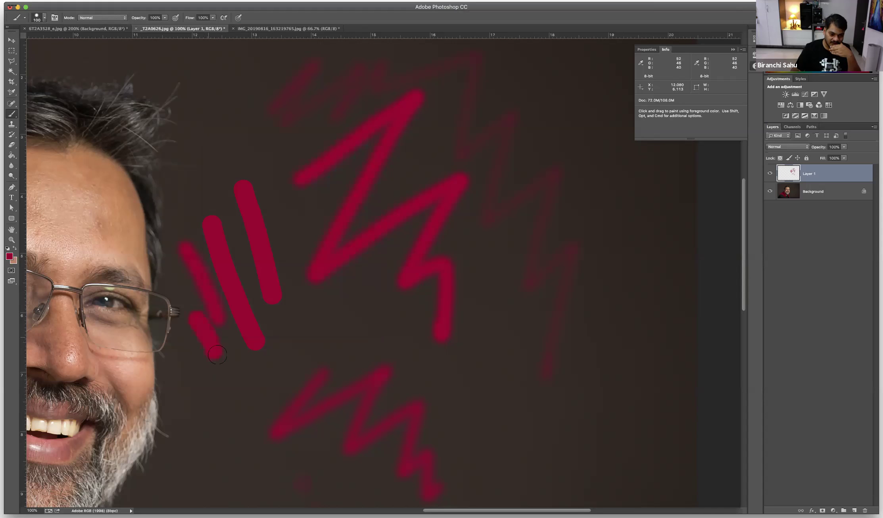
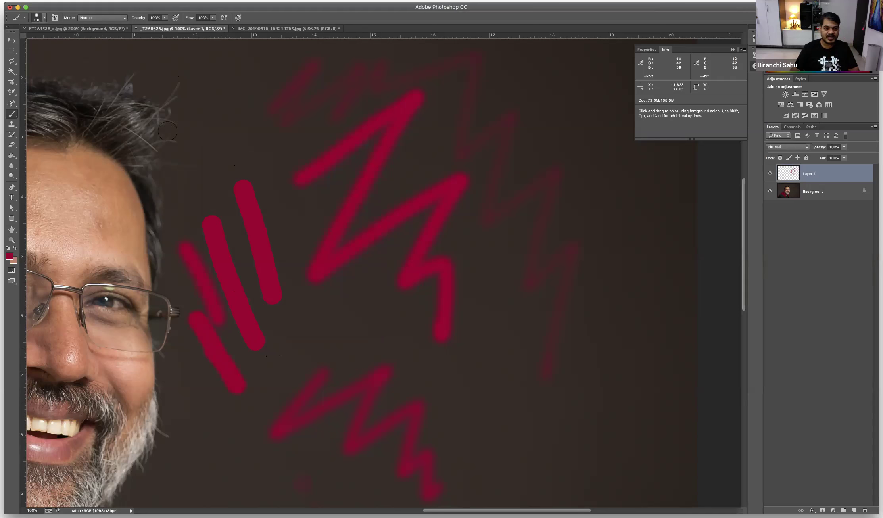
Paint a straight red line at 100% opacity across the man's forehead down to the bridge of his glasses.
scroll(117, 191, "left", 10)
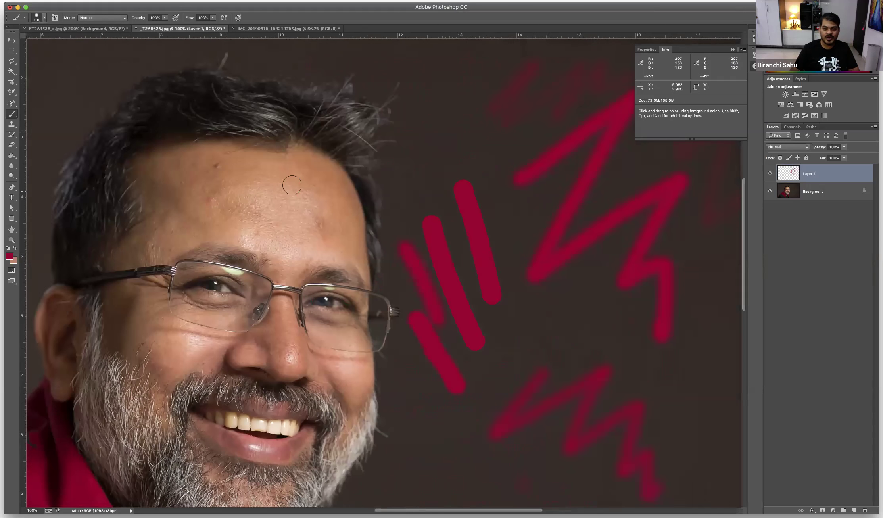
left_click(276, 178)
left_click(337, 301, "shift")
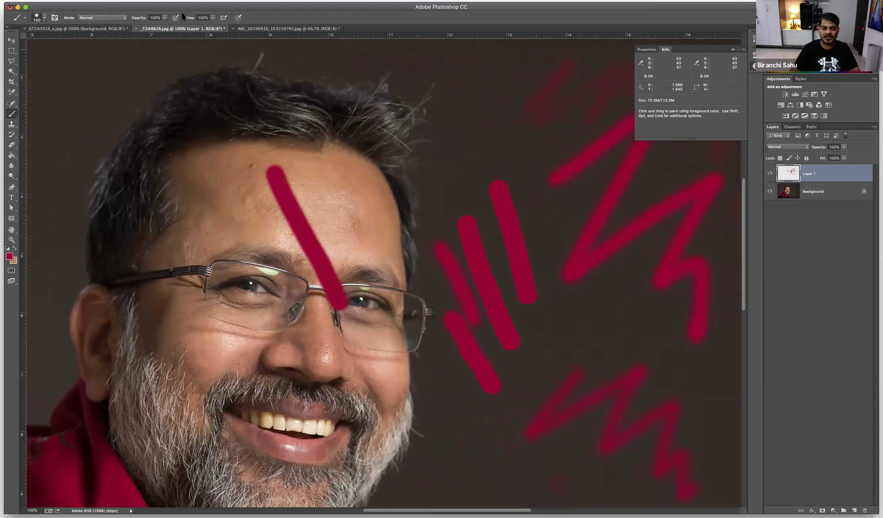
Set the brush opacity to 15% and build up translucent red strokes over both sides of the forehead and the eyes.
left_click(164, 18)
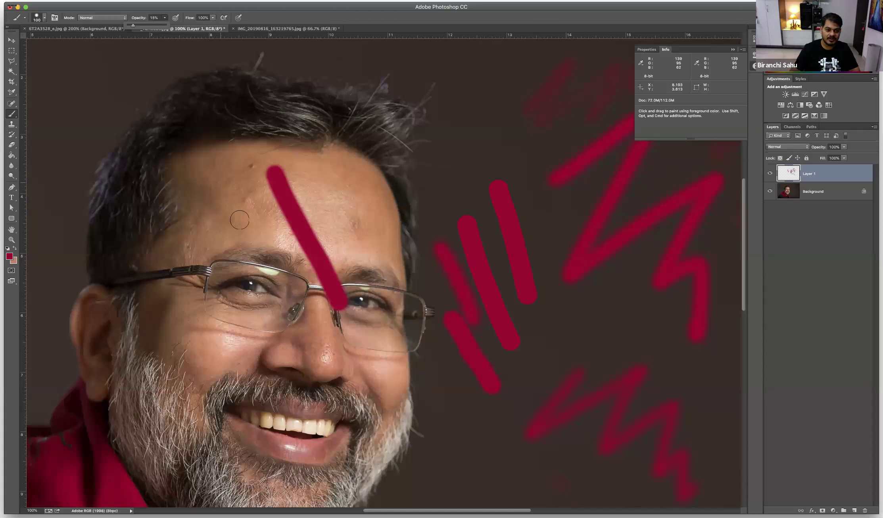
left_click(291, 323)
left_click_drag(227, 190, 267, 303)
mouse_move(234, 184)
left_mouse_down()
mouse_move(249, 253)
mouse_move(246, 198)
mouse_move(238, 226)
mouse_move(257, 215)
mouse_move(270, 260)
mouse_move(273, 248)
left_mouse_up()
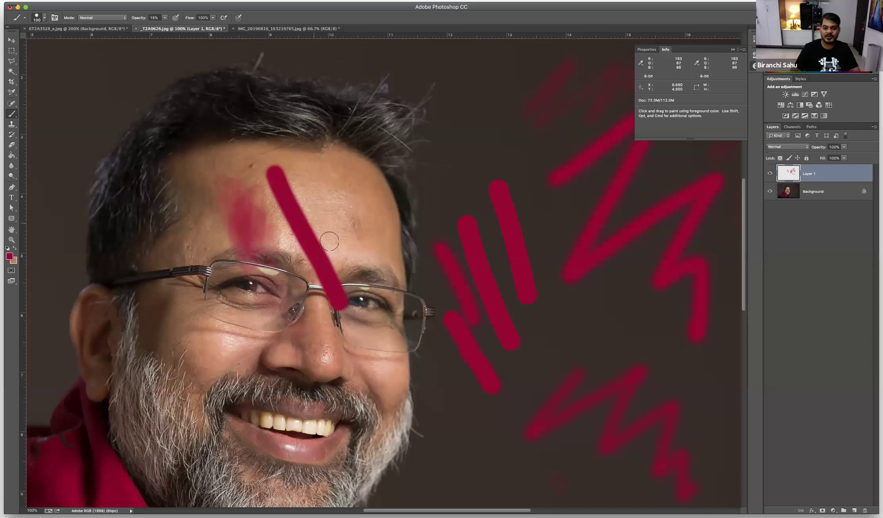
mouse_move(375, 297)
left_mouse_down()
mouse_move(390, 328)
mouse_move(405, 324)
mouse_move(397, 290)
mouse_move(381, 304)
mouse_move(366, 275)
mouse_move(352, 332)
mouse_move(341, 300)
mouse_move(375, 261)
left_mouse_up()
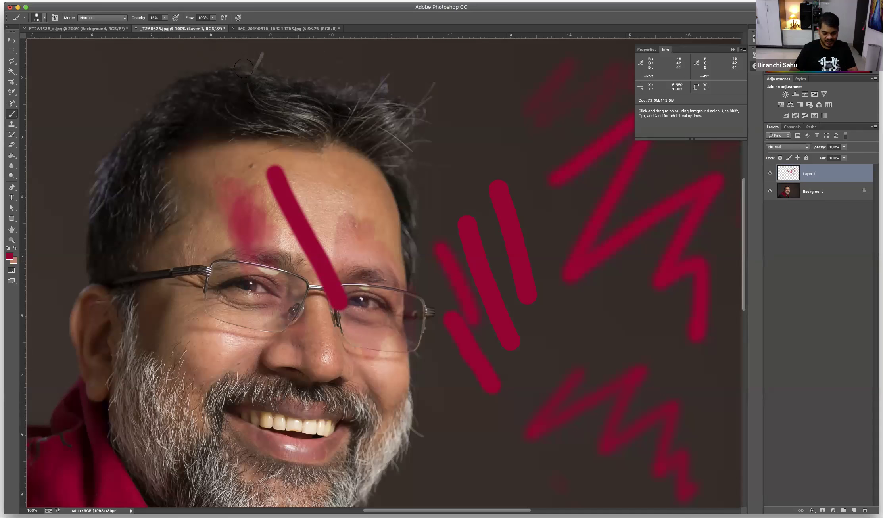
Place a color sampler on the man's dark hair and pick the near-black hair colour as the foreground with the Eyedropper.
key("i")
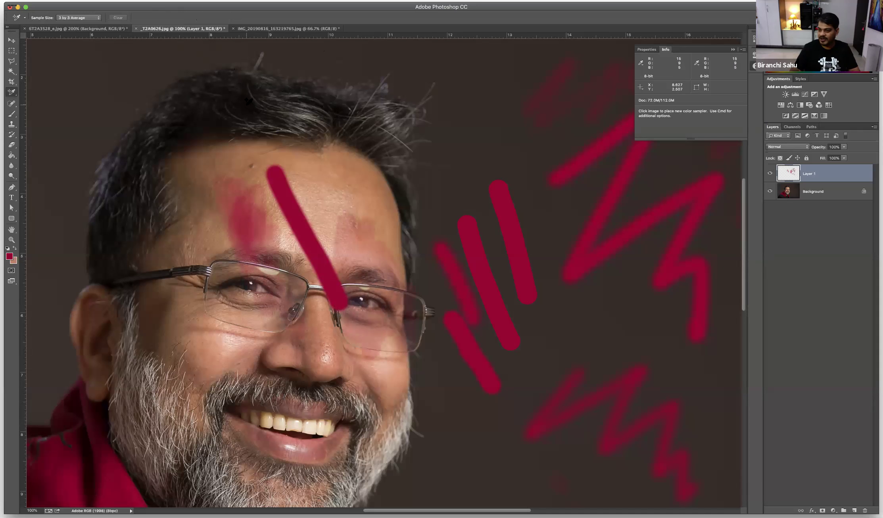
left_click(247, 105)
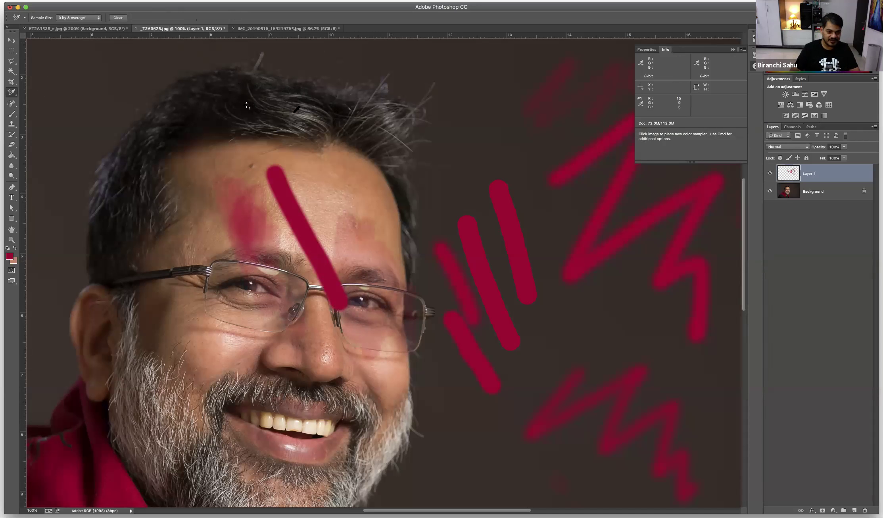
scroll(294, 111, "down", 1)
key("shift+i")
left_click(277, 99)
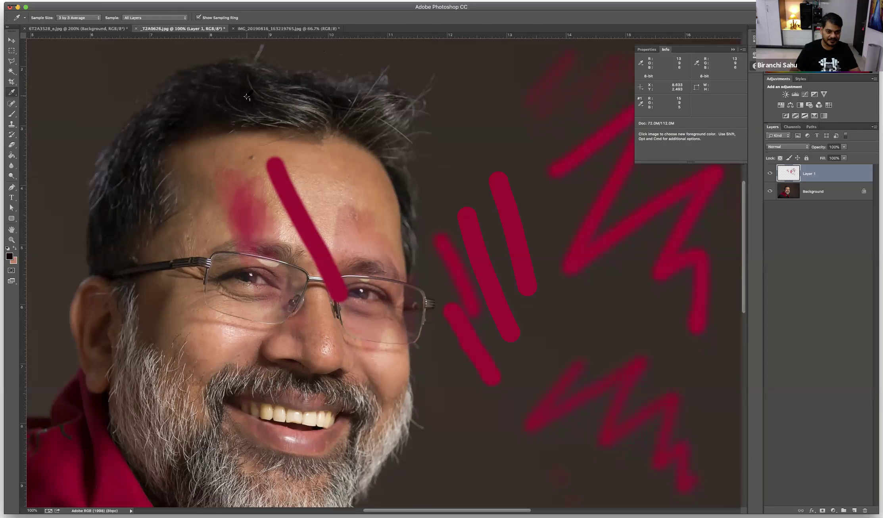
Delete the color sampler point from the hair with the Color Sampler Tool and return to the Eyedropper.
right_click(11, 92)
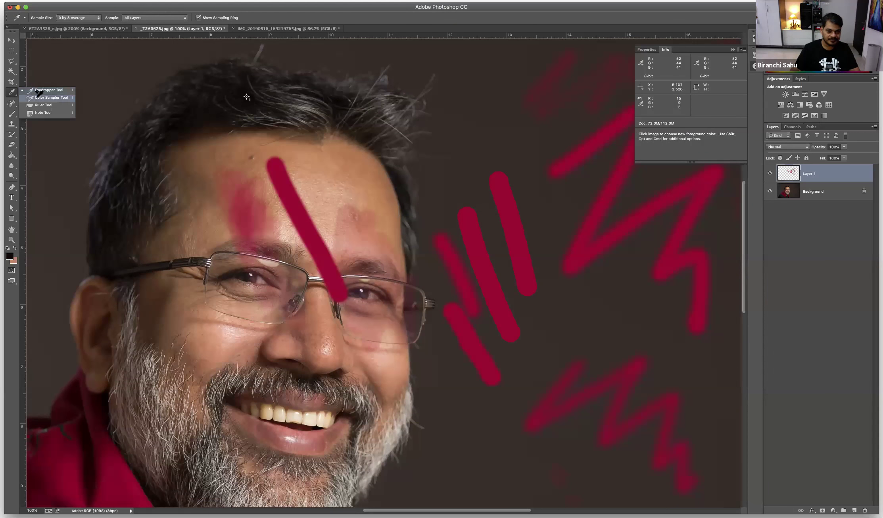
left_click(42, 97)
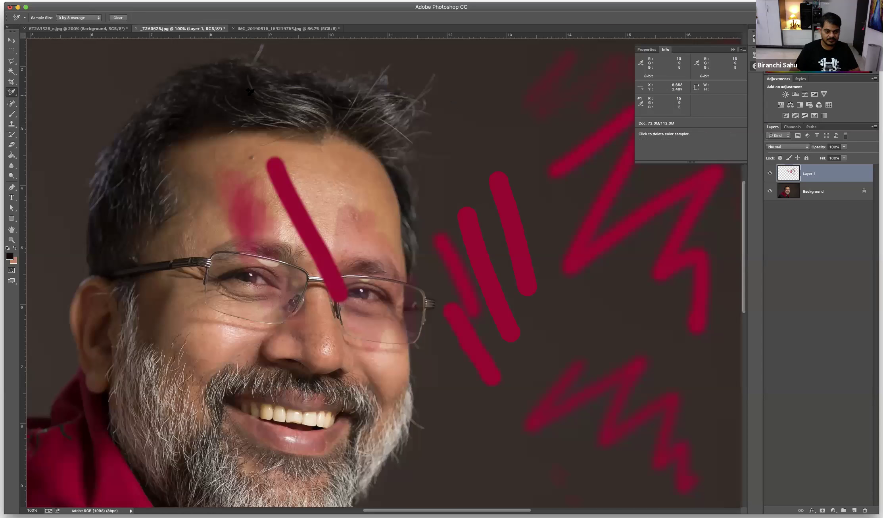
left_click(250, 92, "alt")
left_click(11, 92)
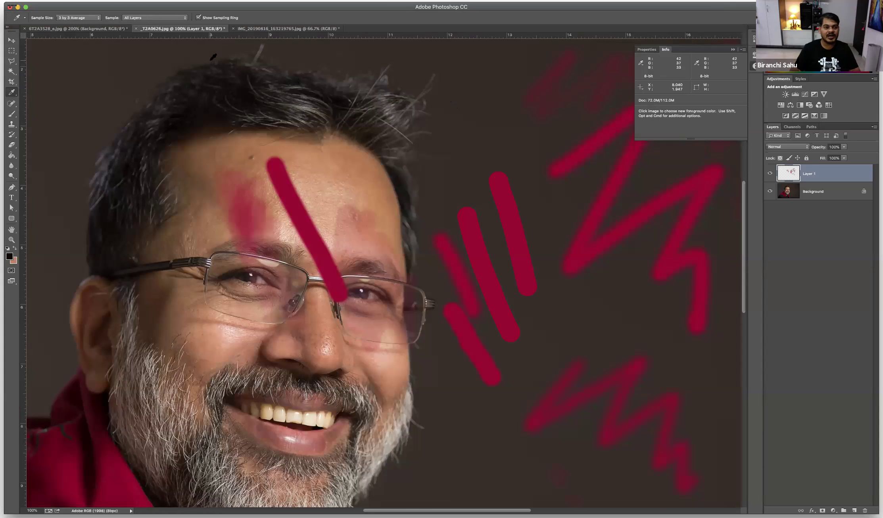
Set the brush opacity to 9% and dab the sampled near-black over the hair above the forehead.
left_click(12, 115)
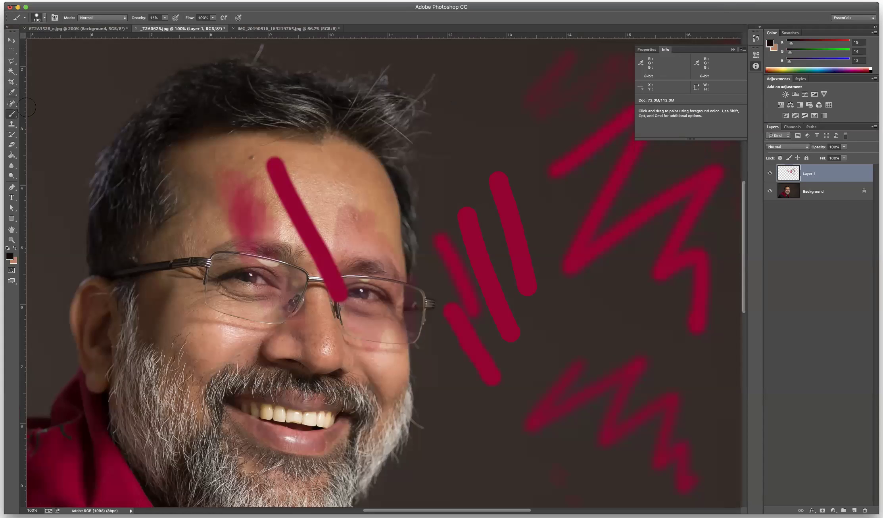
left_click(165, 17)
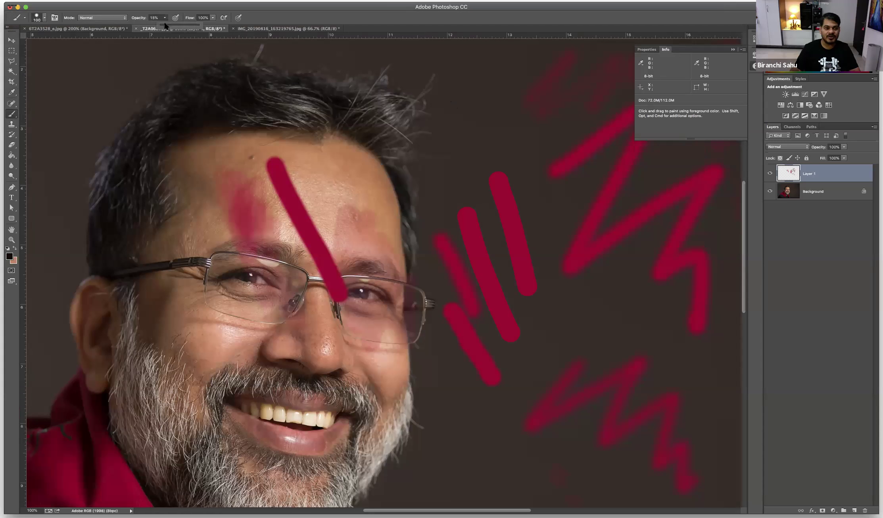
left_click_drag(164, 26, 162, 25)
left_click(316, 115)
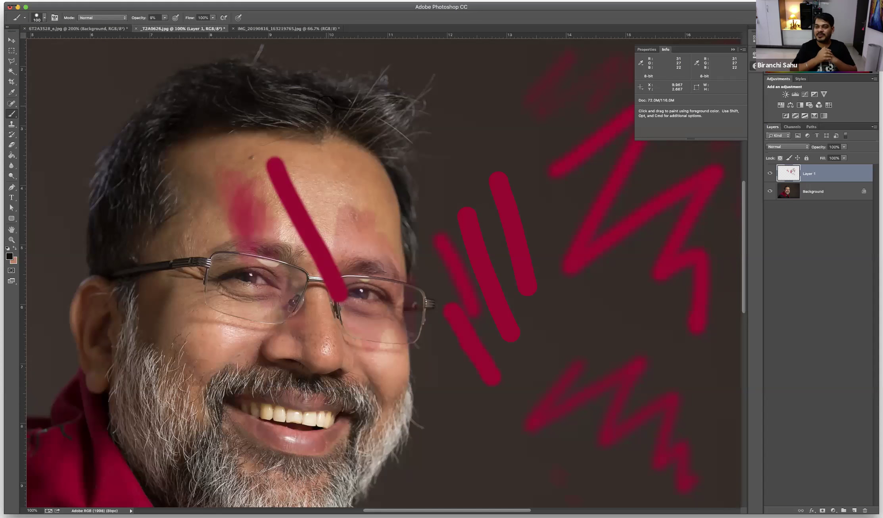
key("super")
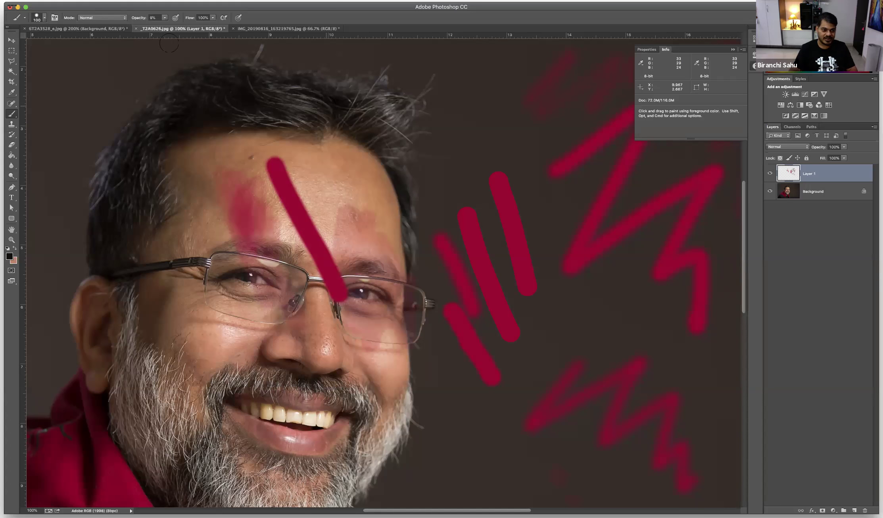
Switch the brush to Multiply mode at 37% opacity and darken the grey hair on the top and side of the head and the beard's edge.
left_click(101, 18)
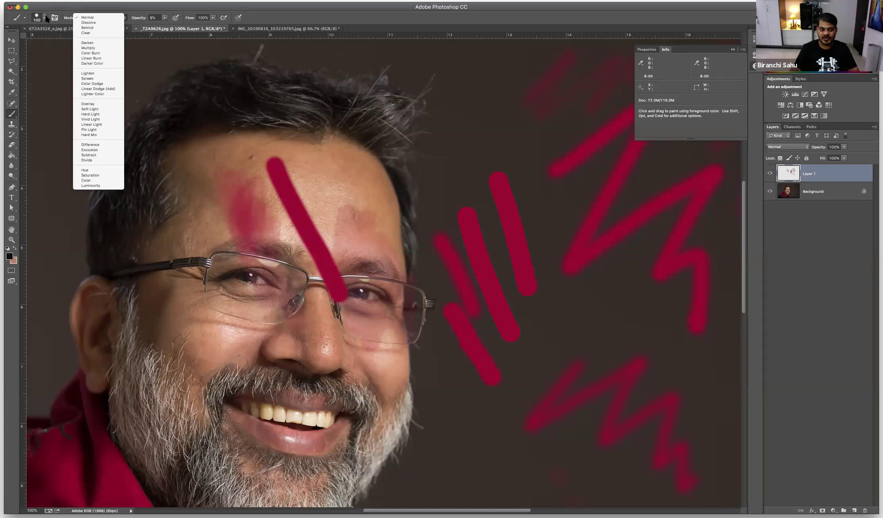
left_click(94, 48)
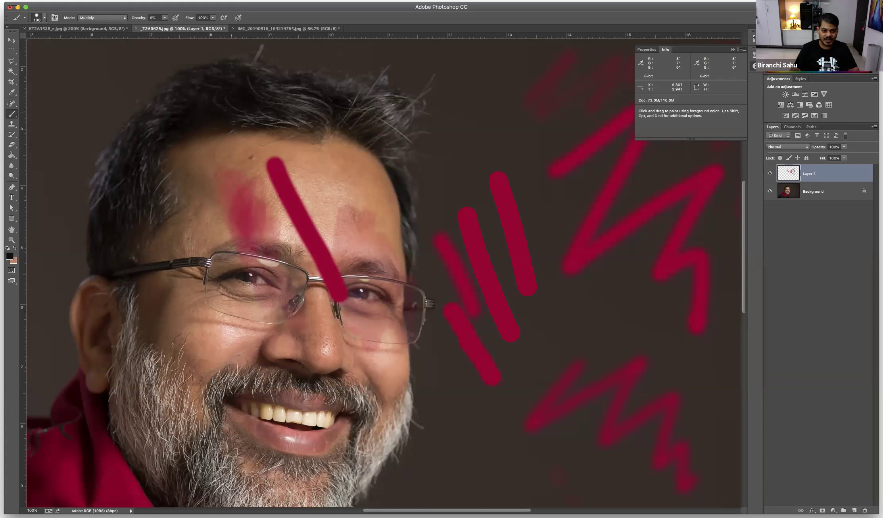
left_click(165, 18)
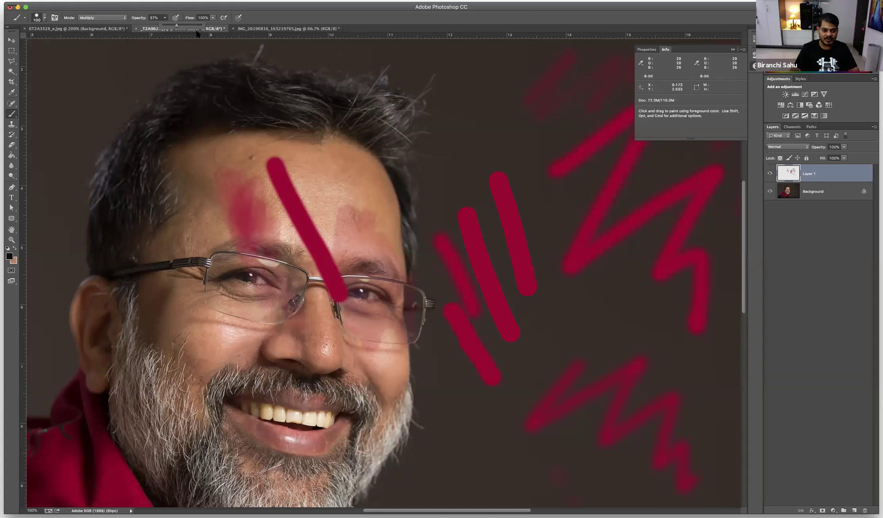
left_click(305, 103)
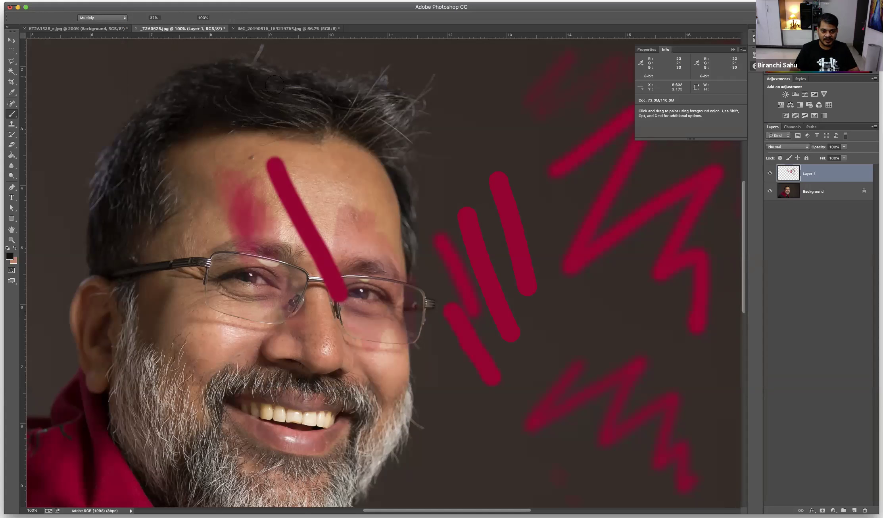
mouse_move(372, 106)
left_mouse_down()
mouse_move(391, 117)
mouse_move(390, 129)
mouse_move(359, 89)
mouse_move(341, 88)
left_mouse_up()
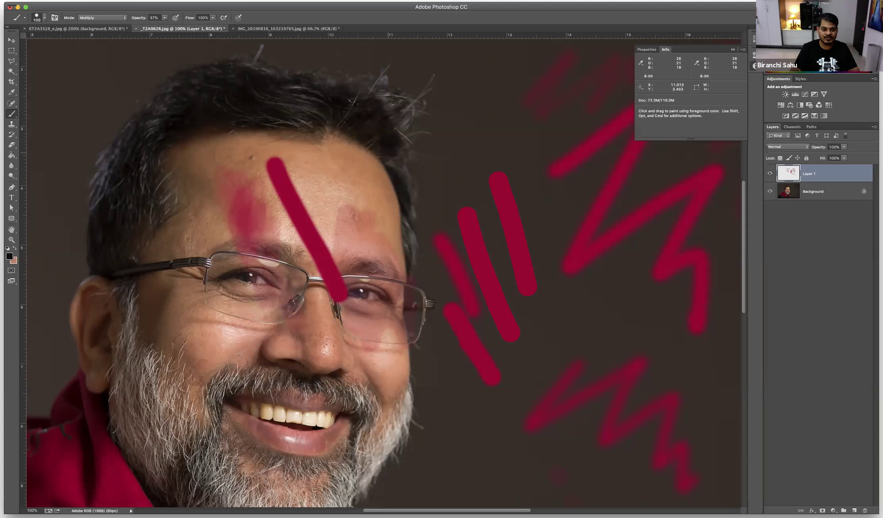
left_click_drag(301, 115, 313, 119)
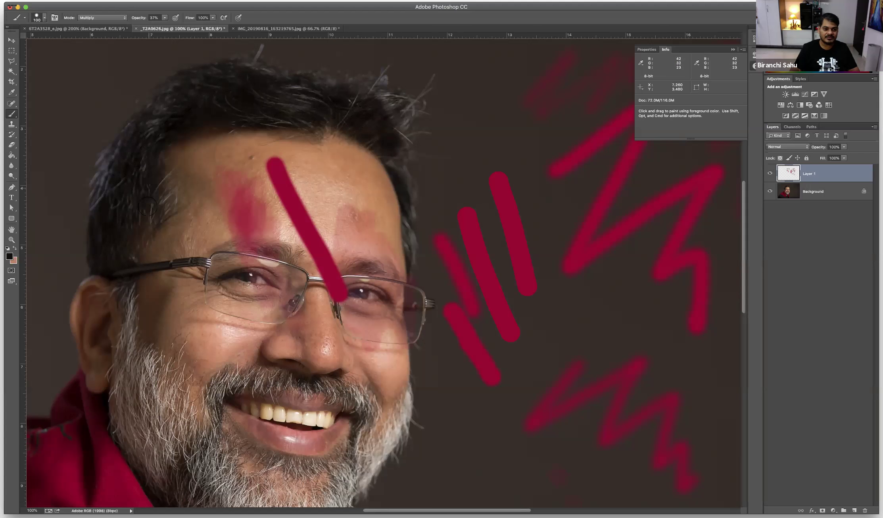
left_click_drag(113, 185, 99, 163)
mouse_move(122, 373)
left_mouse_down()
mouse_move(139, 363)
mouse_move(138, 404)
mouse_move(143, 365)
left_mouse_up()
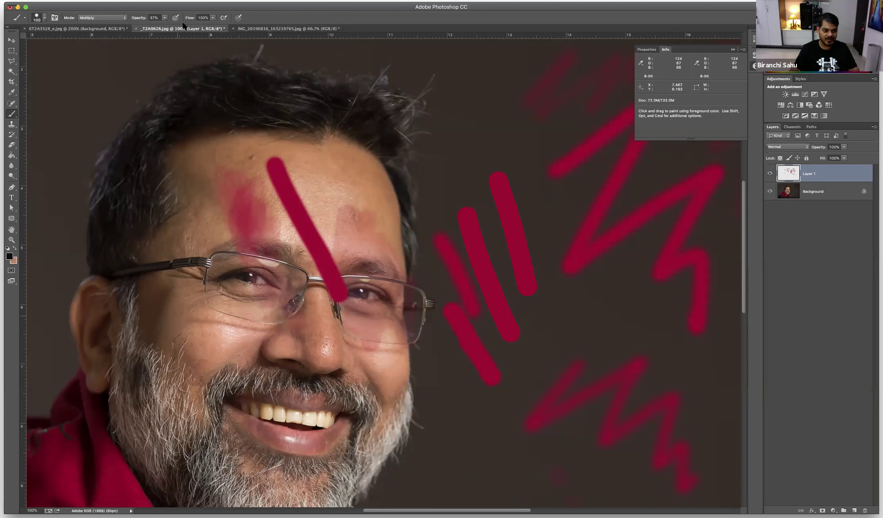
Set the brush to 0% hardness, 100% opacity and 17% flow, and darken the grey beard along the cheek and jaw.
right_click(286, 150)
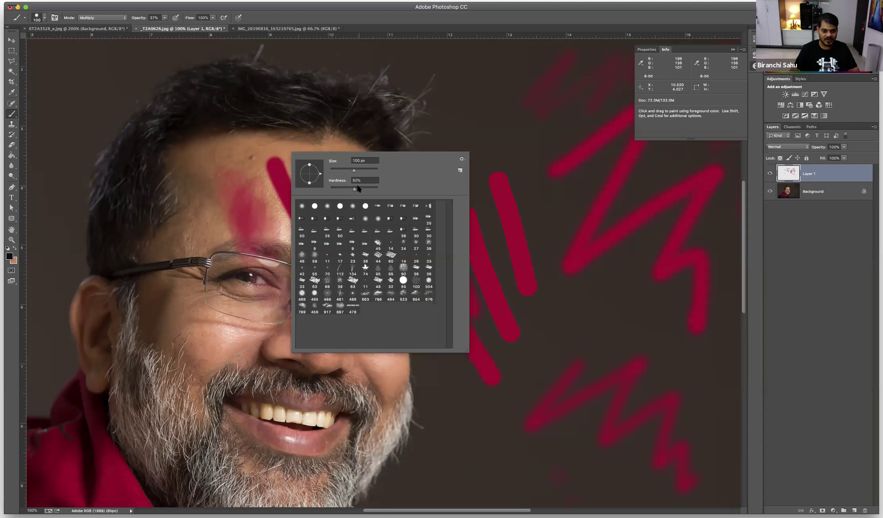
left_click_drag(358, 189, 304, 188)
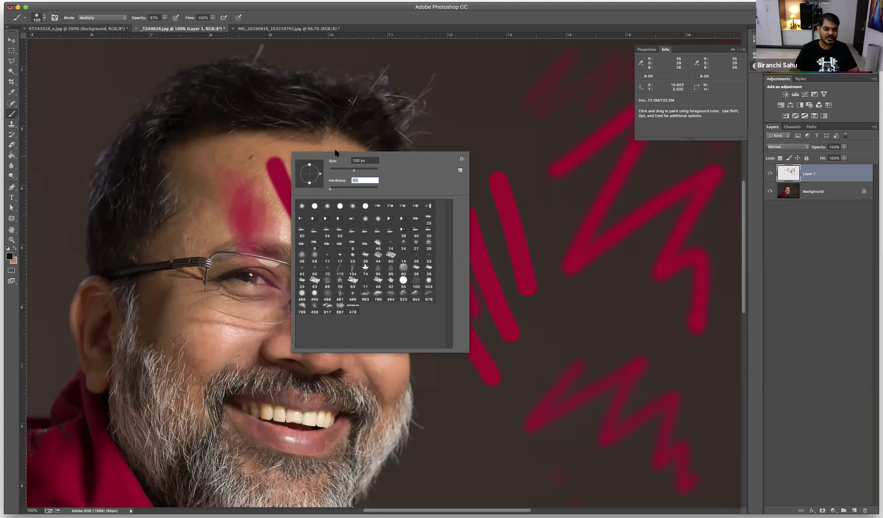
left_click(164, 16)
left_click(165, 18)
left_click_drag(165, 17, 222, 22)
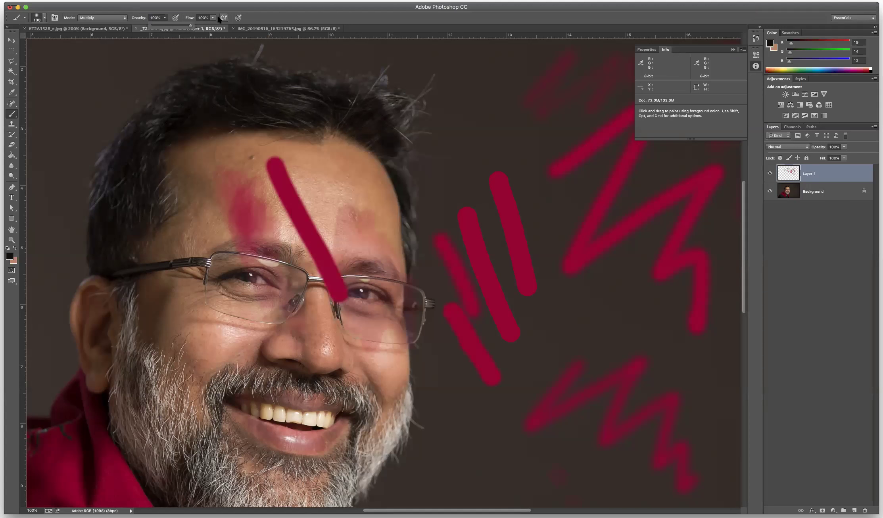
left_click(213, 18)
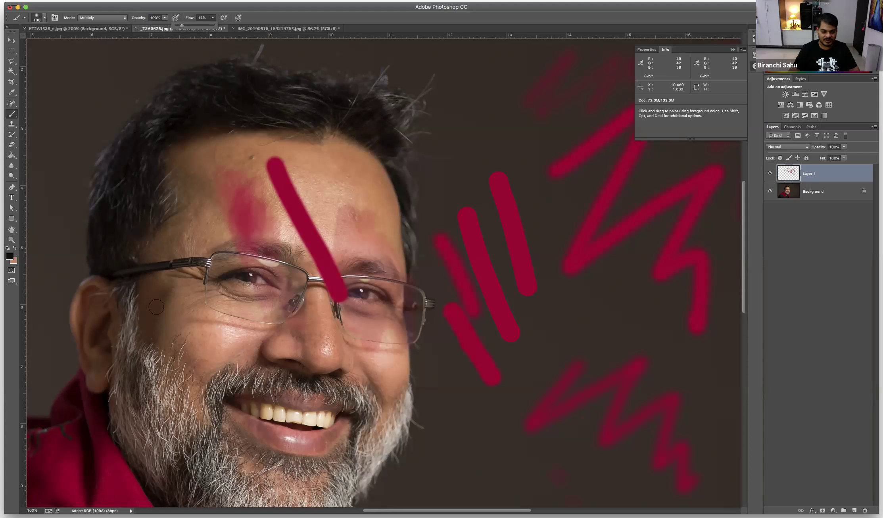
left_click(150, 359)
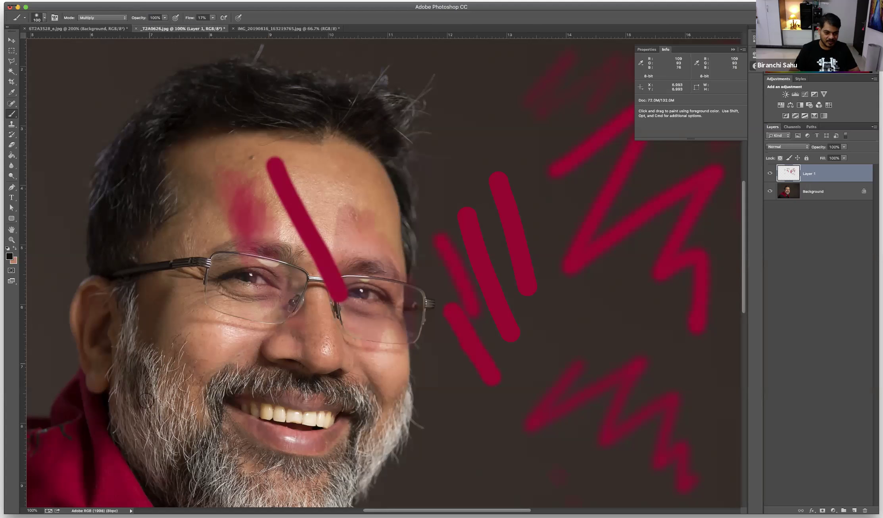
mouse_move(170, 414)
left_mouse_down()
mouse_move(177, 435)
mouse_move(159, 431)
mouse_move(168, 456)
mouse_move(156, 460)
mouse_move(152, 437)
mouse_move(163, 469)
mouse_move(135, 447)
mouse_move(135, 421)
mouse_move(159, 403)
mouse_move(396, 438)
mouse_move(136, 391)
mouse_move(171, 388)
mouse_move(196, 414)
mouse_move(209, 458)
left_mouse_up()
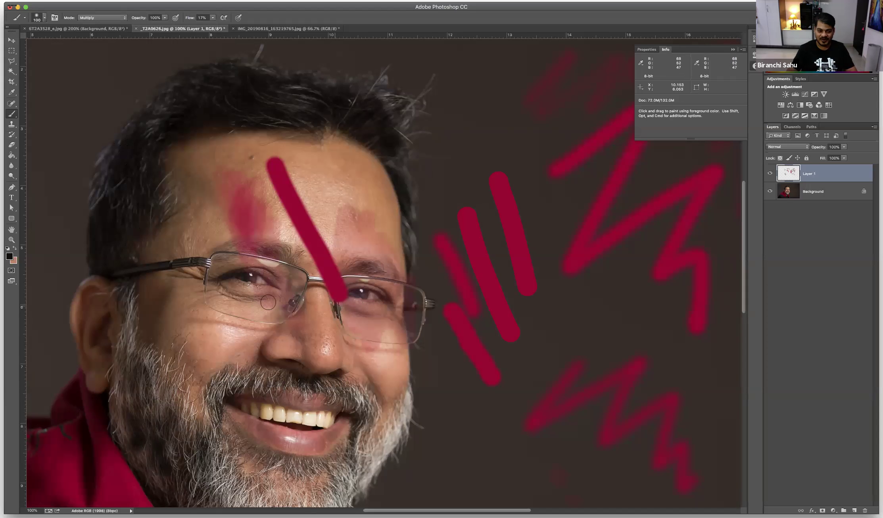
Darken the grey sideburn beside the ear and the beard along the cheek and jaw with soft Multiply strokes.
left_click_drag(127, 312, 123, 391)
mouse_move(141, 356)
left_mouse_down()
mouse_move(151, 420)
mouse_move(160, 399)
mouse_move(164, 418)
mouse_move(180, 408)
mouse_move(216, 458)
mouse_move(253, 460)
left_mouse_up()
scroll(169, 445, "down", 5)
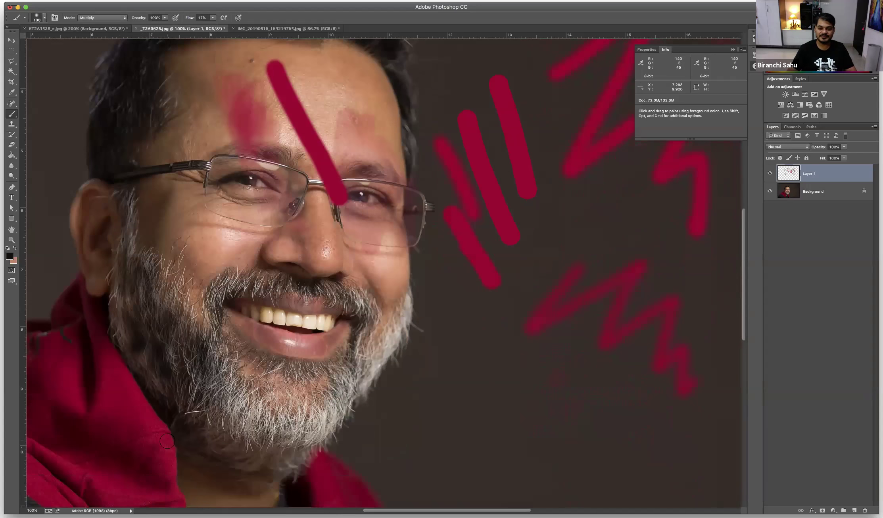
Toggle the visibility of Layer 1 to compare the darkened hair and beard with the original photo.
scroll(167, 442, "up", 5)
left_click(770, 175)
left_click(771, 174)
left_click(771, 173)
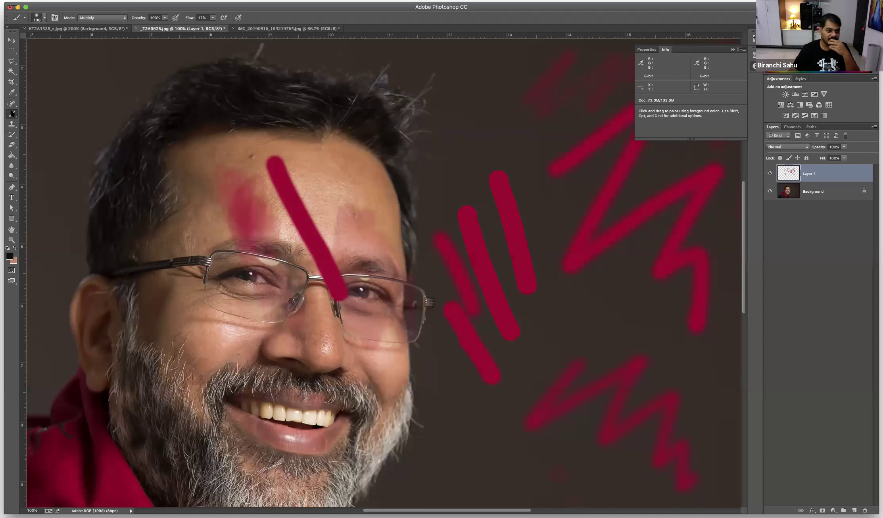
Set the brush mode to Normal and choose a flat bristle brush tip at 100 px.
left_click(103, 17)
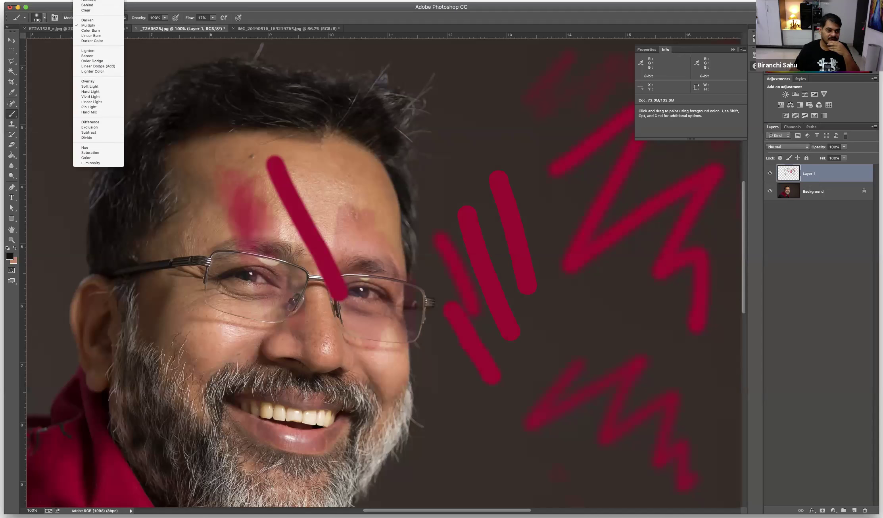
left_click(93, 5)
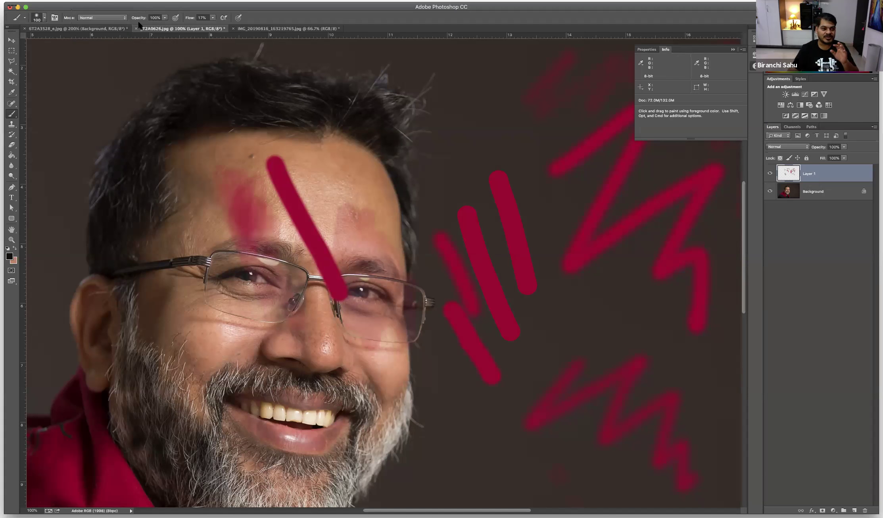
left_click(37, 20)
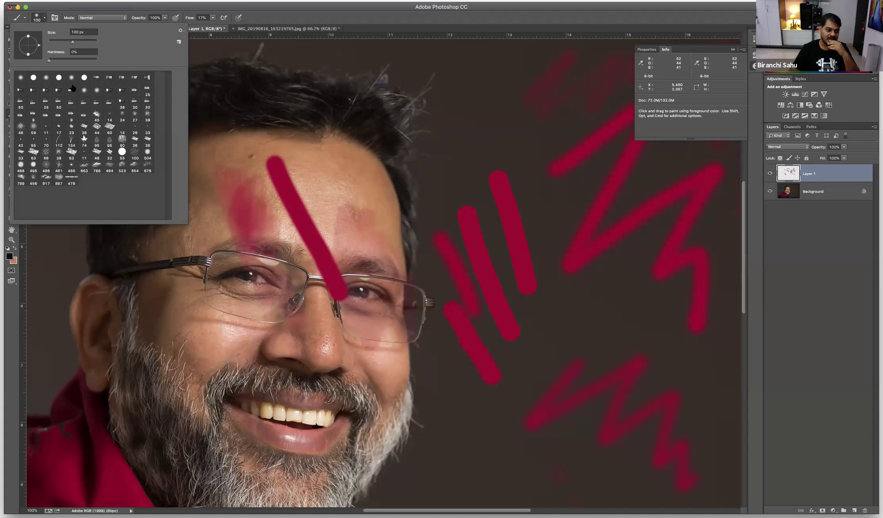
left_click(110, 77)
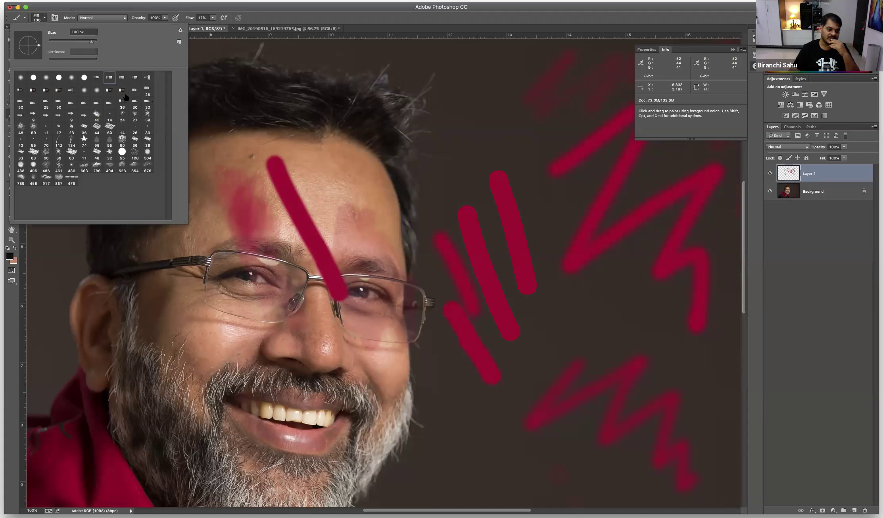
left_click(453, 143)
Paint hair-like bristle strokes on the dark background beside the head, on the upper cheek beard and along the forehead hairline.
mouse_move(452, 151)
left_mouse_down()
mouse_move(548, 183)
mouse_move(532, 246)
mouse_move(552, 222)
mouse_move(563, 231)
left_mouse_up()
mouse_move(161, 302)
left_mouse_down()
mouse_move(153, 329)
mouse_move(162, 316)
mouse_move(141, 336)
mouse_move(187, 318)
mouse_move(197, 324)
mouse_move(191, 347)
mouse_move(210, 338)
mouse_move(199, 377)
mouse_move(195, 350)
mouse_move(165, 334)
mouse_move(173, 331)
mouse_move(170, 344)
mouse_move(213, 364)
mouse_move(187, 383)
mouse_move(219, 356)
mouse_move(196, 374)
left_mouse_up()
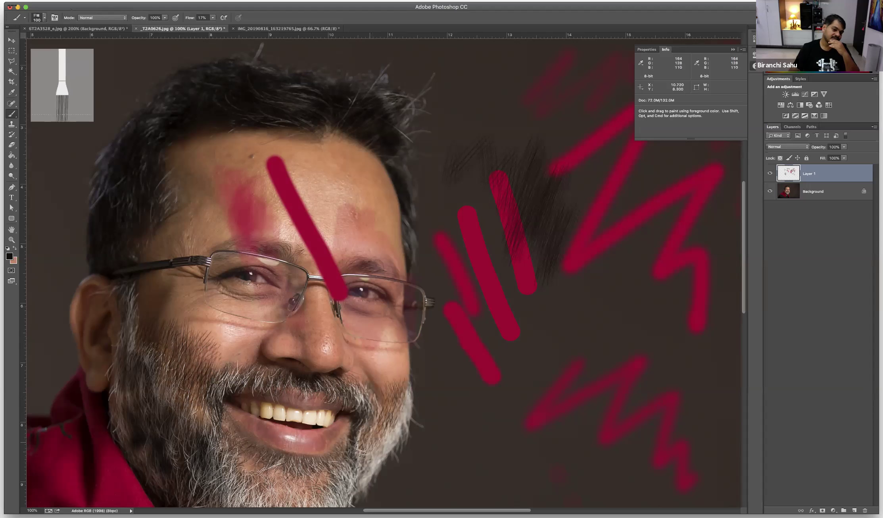
mouse_move(219, 173)
left_mouse_down()
mouse_move(240, 210)
mouse_move(239, 185)
mouse_move(226, 193)
mouse_move(228, 178)
mouse_move(208, 207)
mouse_move(222, 175)
mouse_move(200, 197)
mouse_move(209, 182)
mouse_move(187, 157)
mouse_move(170, 163)
mouse_move(203, 167)
mouse_move(169, 152)
mouse_move(198, 163)
mouse_move(199, 140)
mouse_move(219, 161)
mouse_move(238, 136)
mouse_move(237, 152)
mouse_move(327, 129)
mouse_move(288, 152)
mouse_move(350, 141)
left_mouse_up()
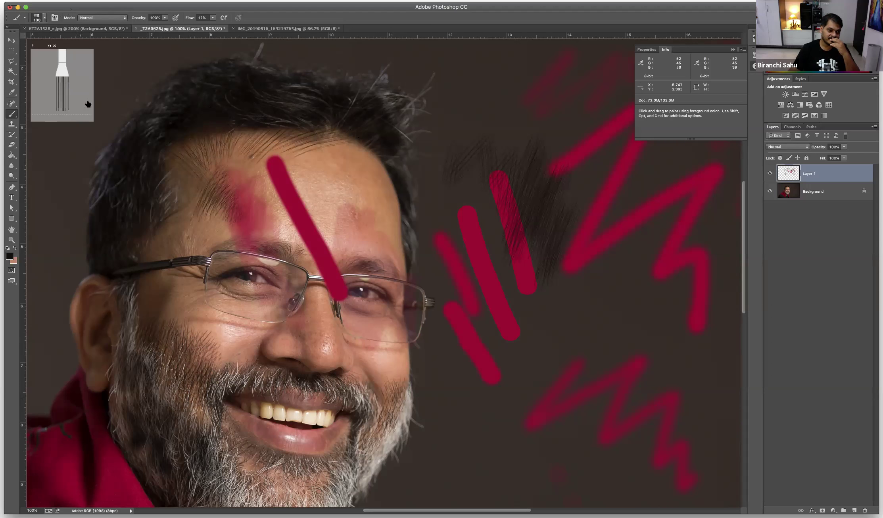
Choose the 48 px textured brush and paint black zigzag strokes from the forehead onto the background.
right_click(154, 98)
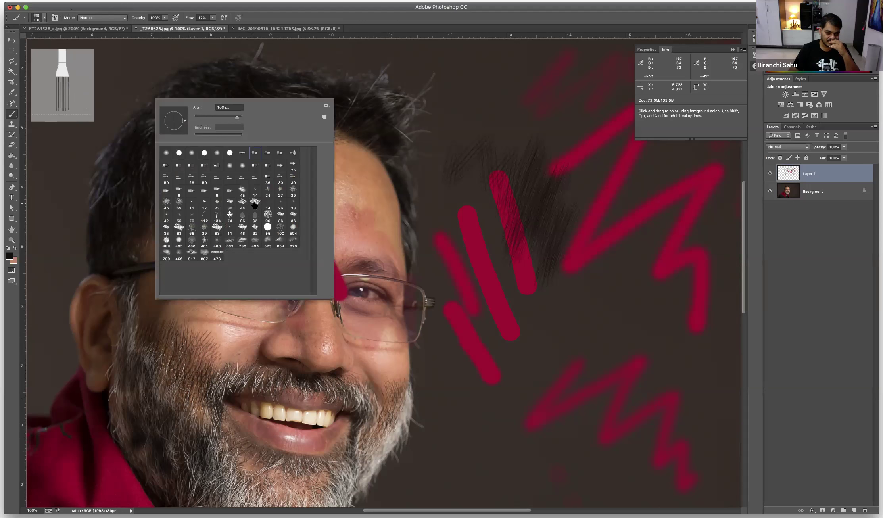
left_click(168, 203)
mouse_move(383, 211)
left_mouse_down()
mouse_move(397, 190)
mouse_move(390, 209)
mouse_move(410, 200)
mouse_move(409, 214)
mouse_move(432, 215)
mouse_move(435, 250)
mouse_move(462, 232)
left_mouse_up()
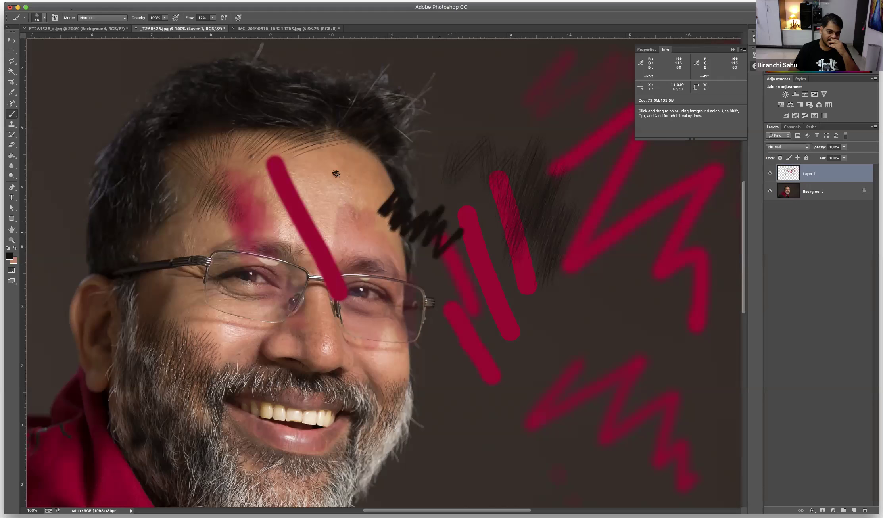
left_click_drag(329, 187, 429, 199)
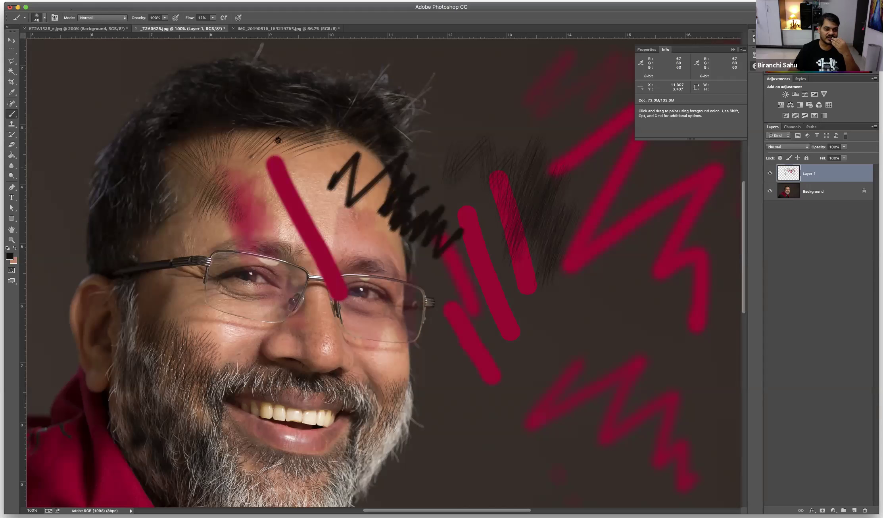
Switch to the 95 px scattered-leaf brush and set its flow to 100%.
left_click(38, 19)
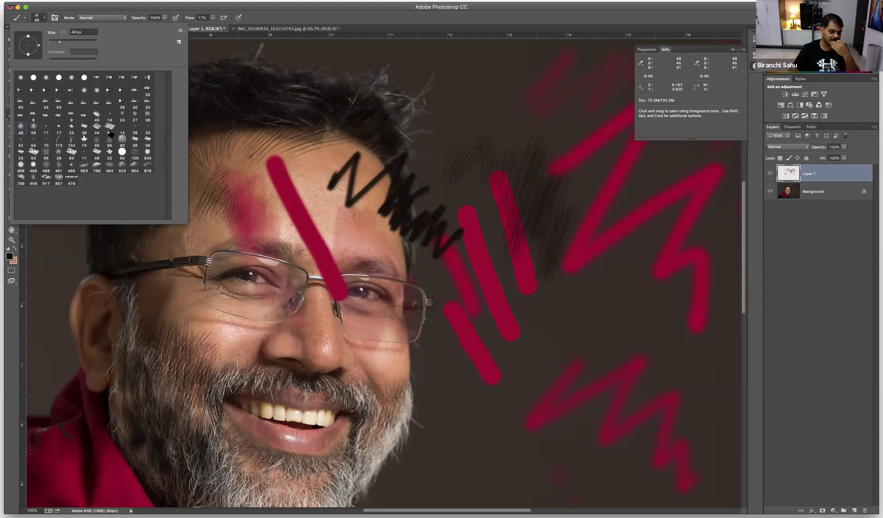
left_click(97, 140)
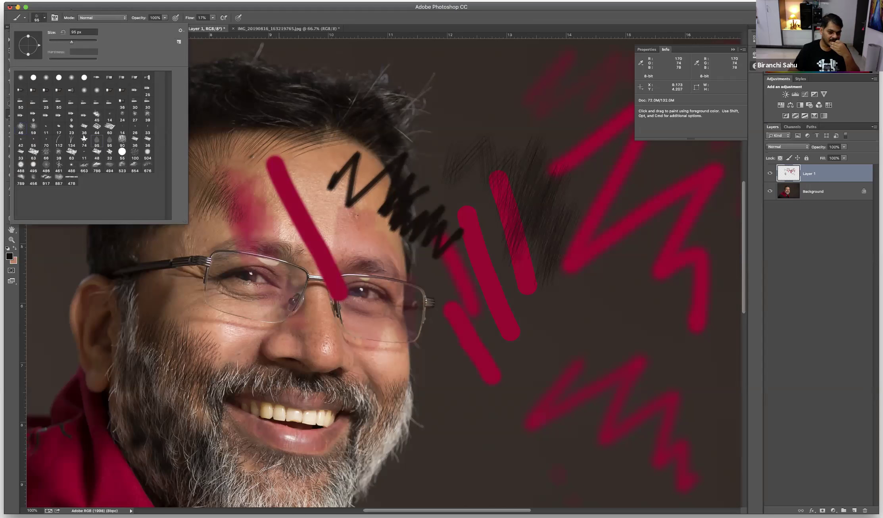
key("Return")
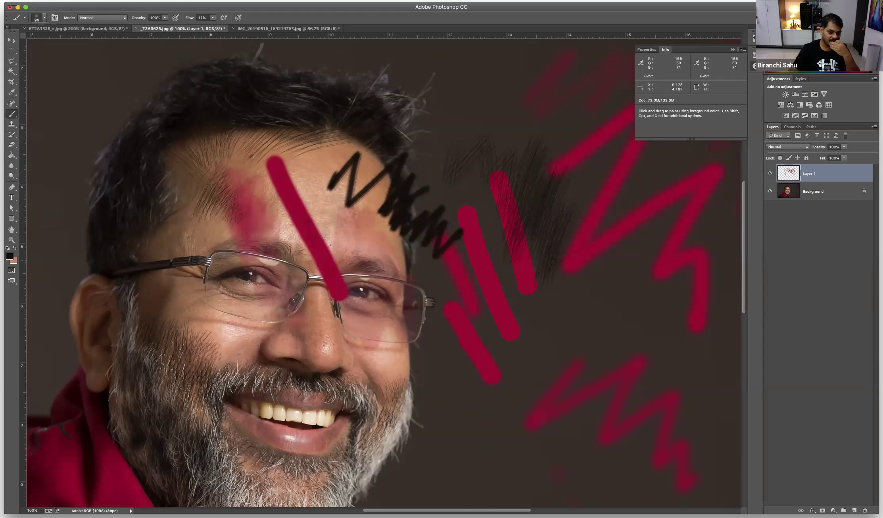
left_click(213, 17)
left_click_drag(213, 25, 246, 25)
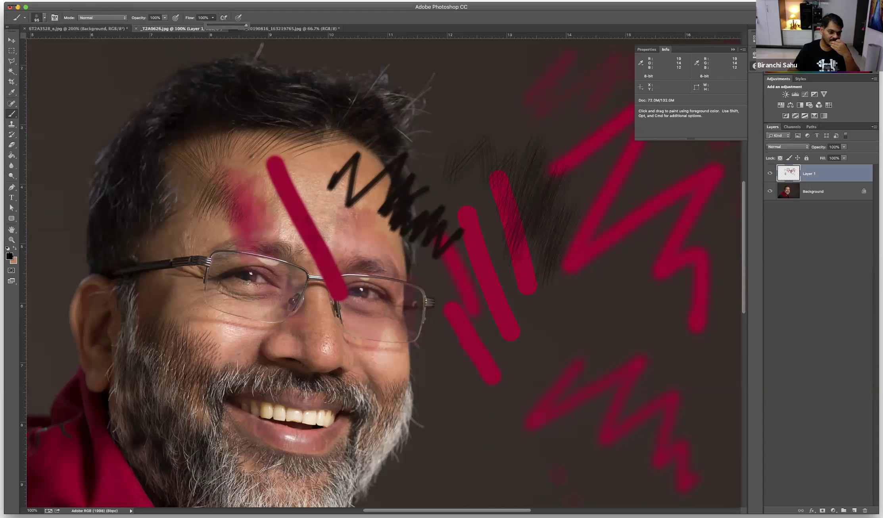
Set the foreground colour to green 2c9507.
key("alt+shift+c")
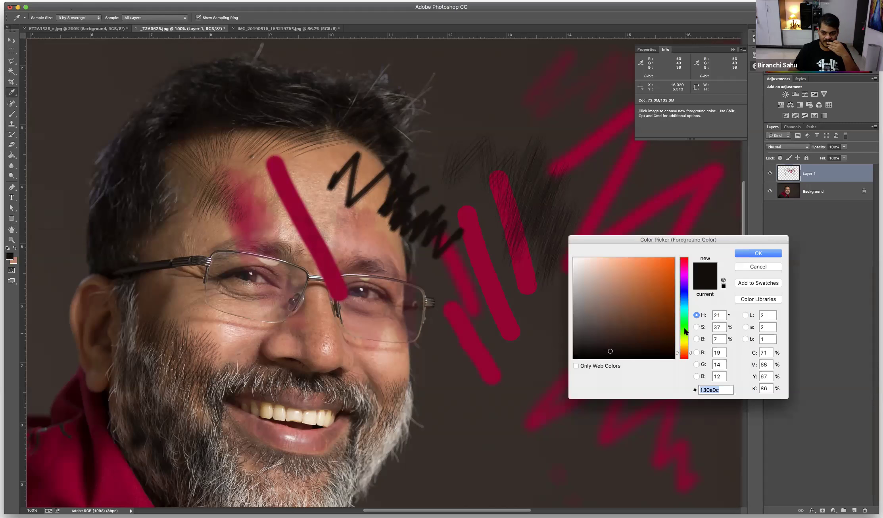
left_click(683, 315)
left_click(672, 261)
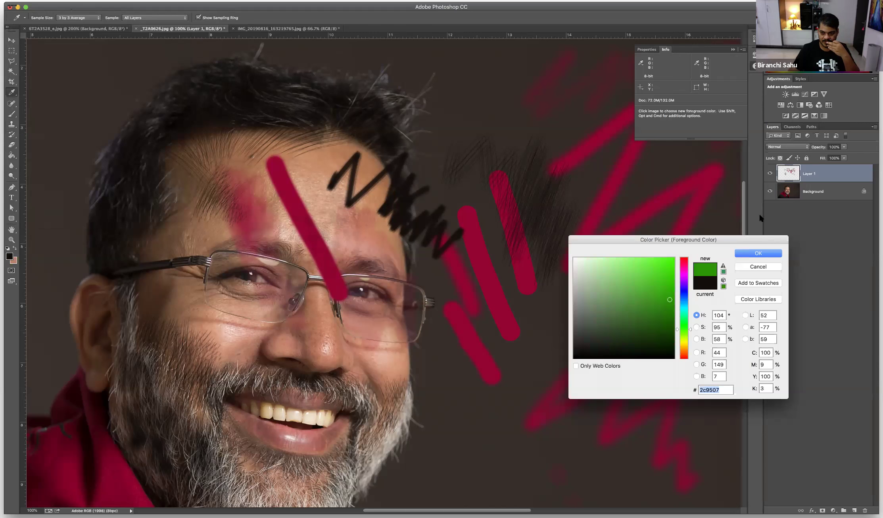
left_click(759, 253)
On a new layer with Layer 1 hidden, paint scattered green leaves over the face and background, enlarging the brush to 500 px.
key("super+alt+shift+n")
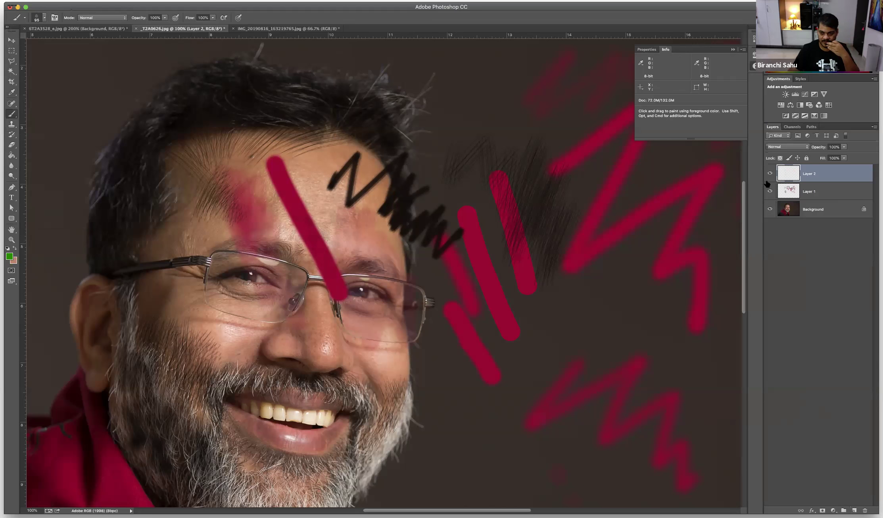
left_click(770, 192)
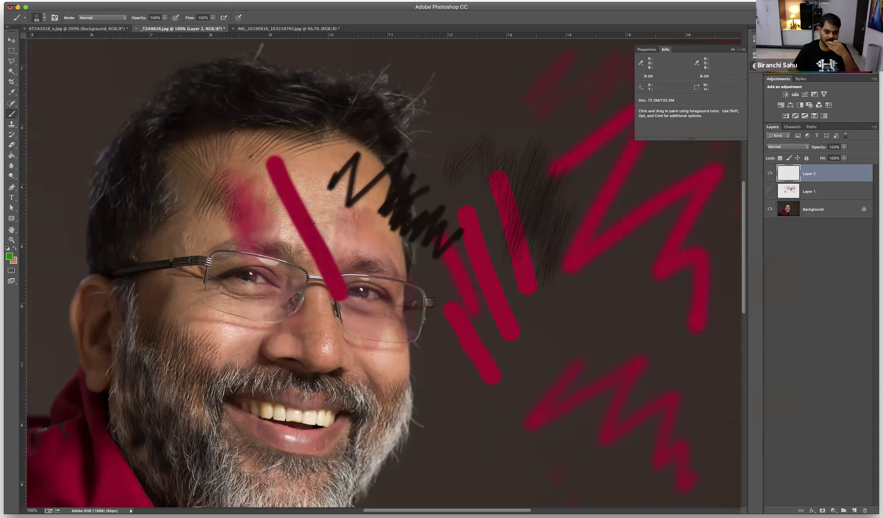
key("bracketright")
key("bracketright")
key("bracketright")
key("bracketright")
key("bracketright")
key("bracketright")
key("bracketright")
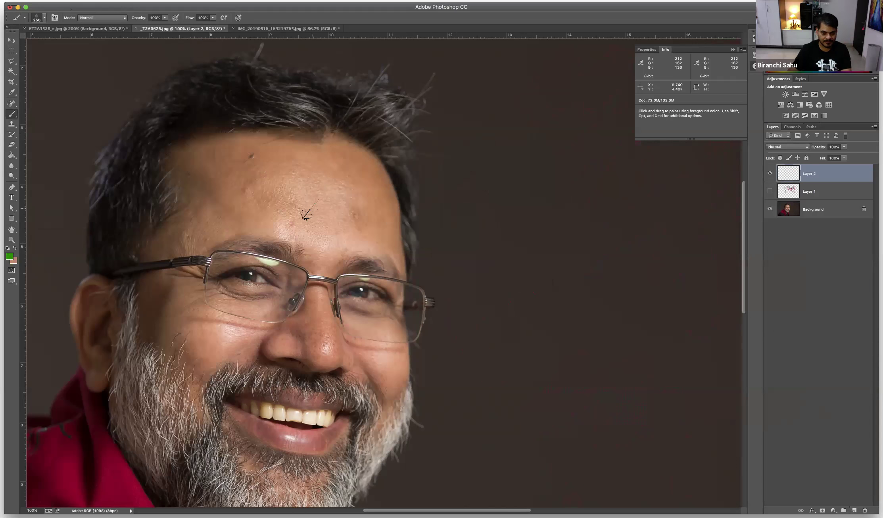
mouse_move(297, 205)
left_mouse_down()
mouse_move(382, 289)
mouse_move(457, 224)
mouse_move(469, 390)
mouse_move(456, 397)
mouse_move(377, 317)
left_mouse_up()
mouse_move(615, 222)
left_mouse_down()
mouse_move(619, 186)
mouse_move(671, 292)
mouse_move(595, 369)
left_mouse_up()
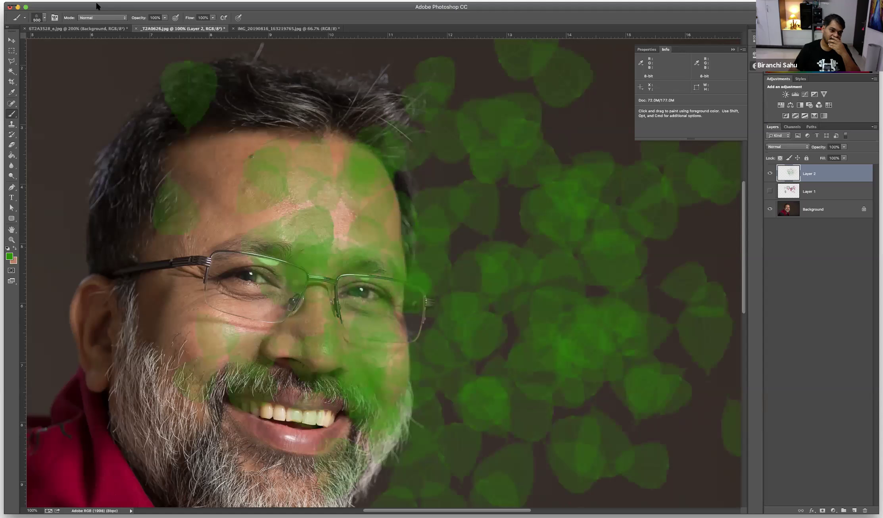
Choose the 134 px grass brush and set the foreground colour to olive 939507.
left_click(38, 18)
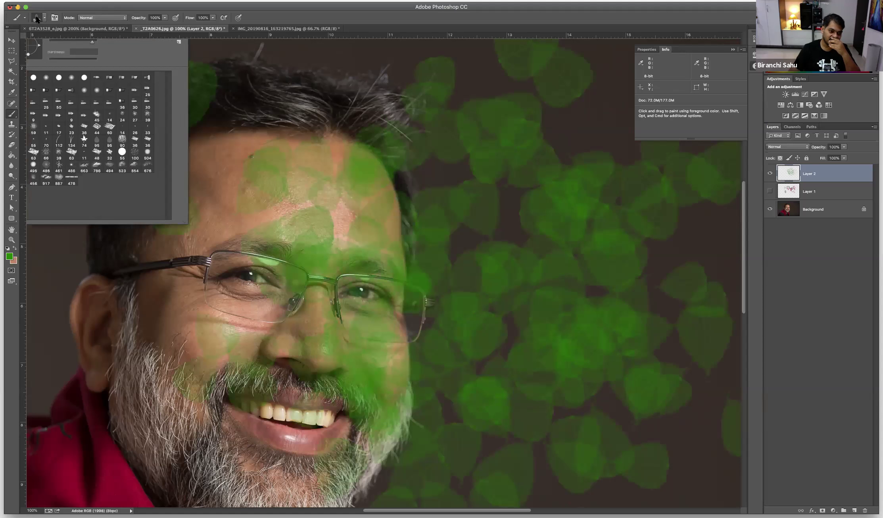
left_click(72, 142)
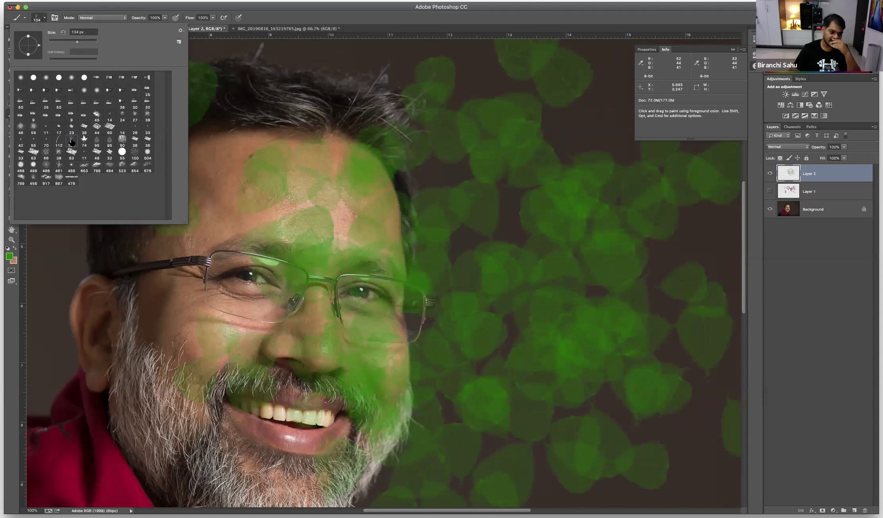
left_click(9, 256)
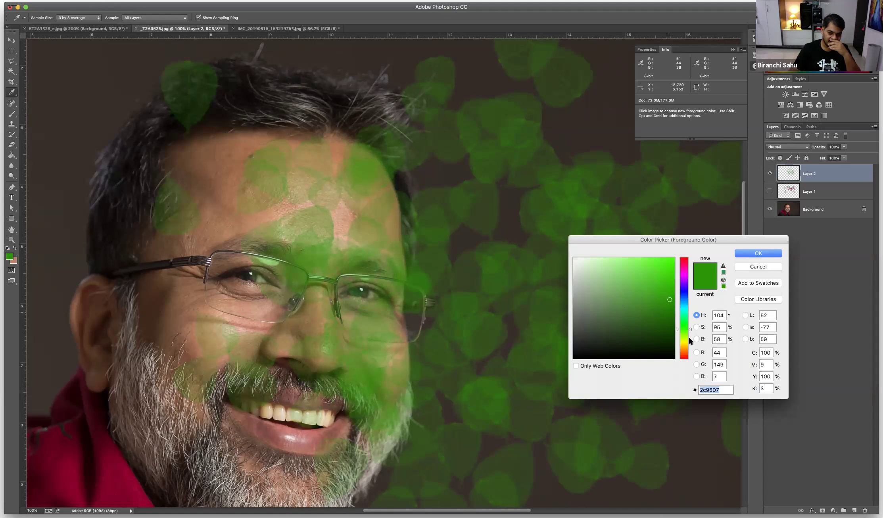
left_click(686, 342)
left_click(747, 254)
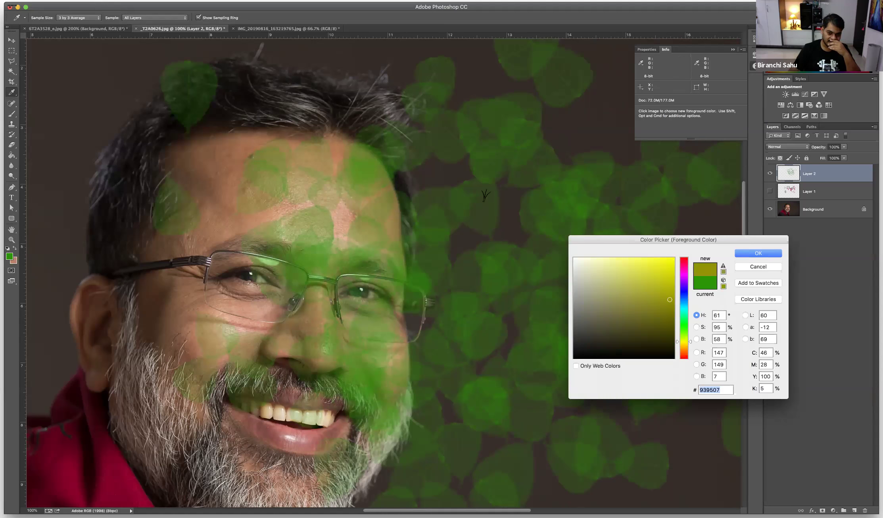
Paint small rows of grass tufts across the forehead and onto the adjoining background.
left_click_drag(487, 196, 397, 194)
left_click(420, 238)
key("bracketright")
left_click(348, 238)
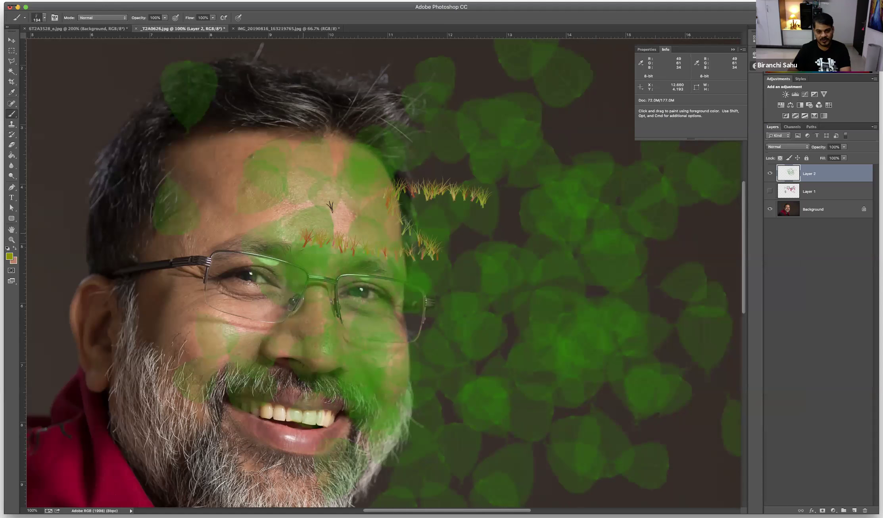
Enlarge the grass brush to 1300 px and paint dense grass across the lower half of the picture.
key("bracketright")
key("bracketright")
key("bracketright")
key("bracketright")
key("bracketright")
key("bracketright")
key("bracketright")
key("bracketright")
key("bracketright")
key("bracketright")
key("bracketright")
key("bracketright")
key("bracketright")
left_click_drag(433, 383, 528, 383)
mouse_move(619, 397)
left_mouse_down()
mouse_move(333, 381)
mouse_move(274, 392)
left_mouse_up()
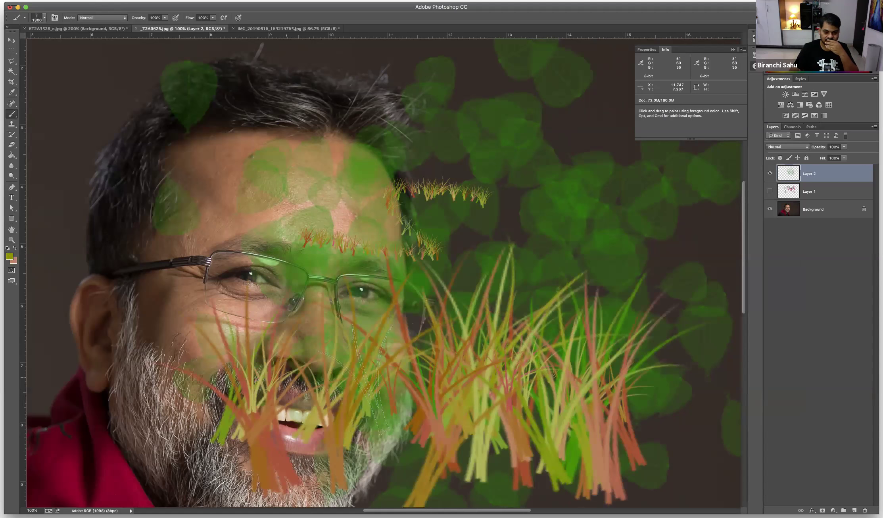
mouse_move(373, 381)
left_mouse_down()
mouse_move(258, 393)
mouse_move(710, 377)
mouse_move(31, 381)
mouse_move(159, 417)
mouse_move(317, 420)
mouse_move(515, 442)
mouse_move(714, 416)
mouse_move(456, 437)
mouse_move(393, 473)
mouse_move(714, 417)
mouse_move(727, 396)
mouse_move(595, 417)
mouse_move(269, 436)
mouse_move(500, 358)
mouse_move(357, 357)
mouse_move(166, 294)
mouse_move(79, 317)
mouse_move(43, 357)
left_mouse_up()
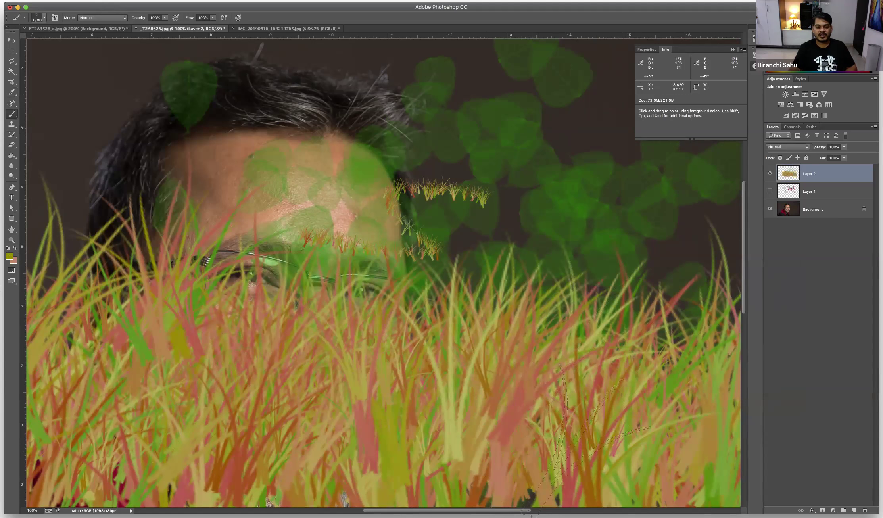
left_click_drag(269, 456, 207, 453)
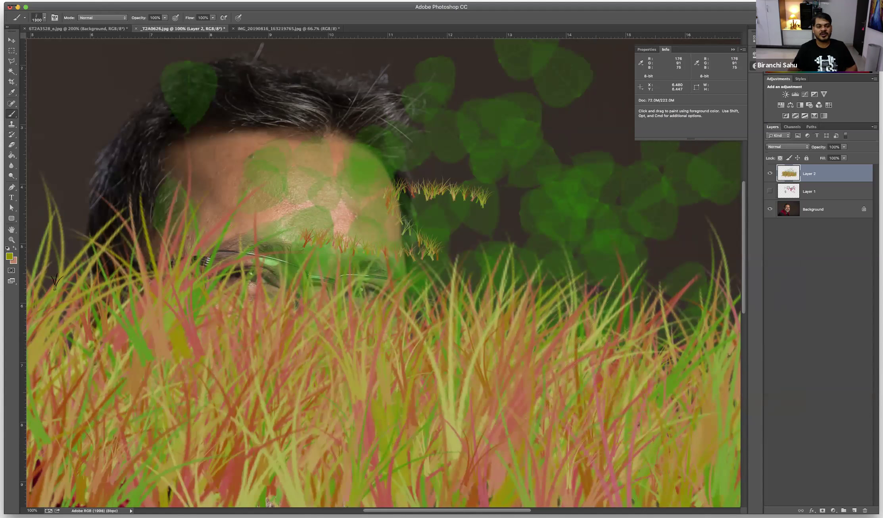
Change the background colour to a teal green.
left_click(14, 260)
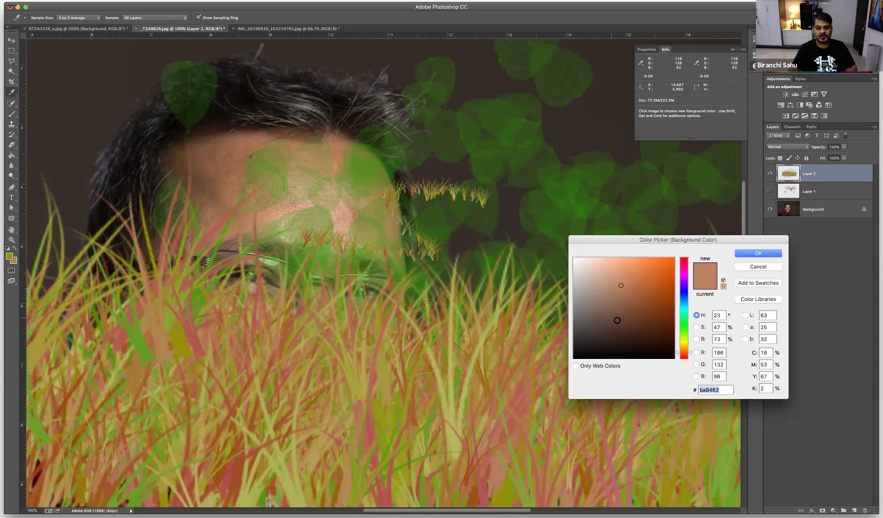
left_click(691, 298)
left_click(681, 313)
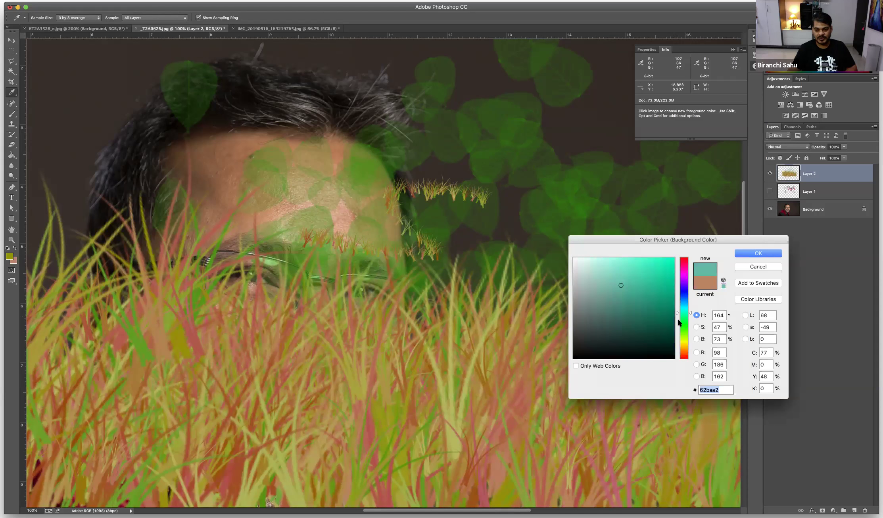
left_click(741, 256)
Paint more grass in the new green and teal colours along the lower part of the picture.
key("b")
mouse_move(595, 417)
left_mouse_down()
mouse_move(413, 446)
mouse_move(290, 452)
left_mouse_up()
mouse_move(134, 432)
left_mouse_down()
mouse_move(65, 416)
mouse_move(39, 444)
mouse_move(52, 488)
mouse_move(124, 469)
mouse_move(214, 480)
mouse_move(381, 468)
mouse_move(516, 476)
mouse_move(695, 448)
mouse_move(722, 397)
mouse_move(726, 377)
mouse_move(714, 357)
mouse_move(730, 476)
left_mouse_up()
mouse_move(500, 456)
left_mouse_down()
mouse_move(281, 445)
mouse_move(166, 451)
mouse_move(171, 431)
left_mouse_up()
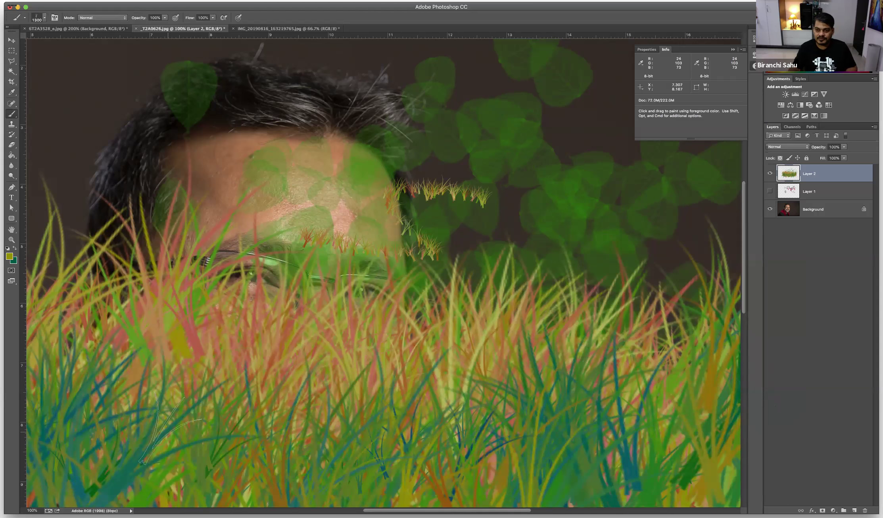
Switch to the Pencil tool and check its size and tip presets.
right_click(14, 116)
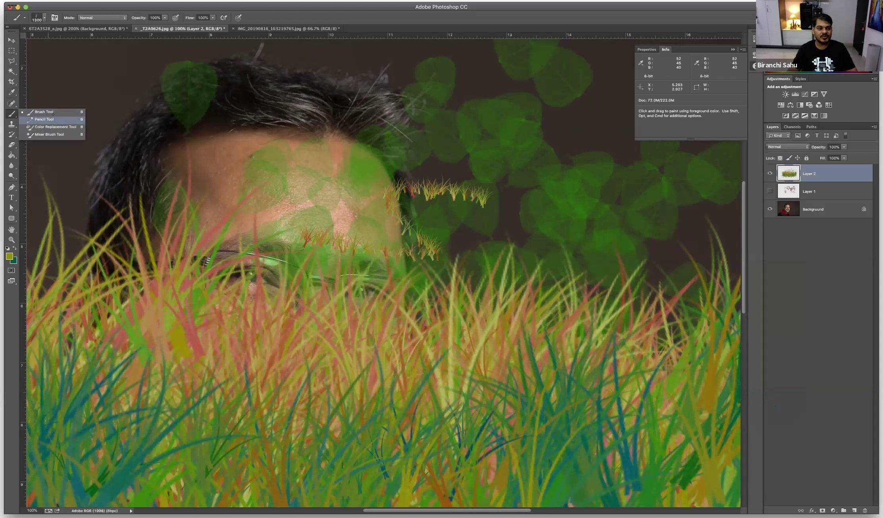
key("shift+b")
left_click(45, 17)
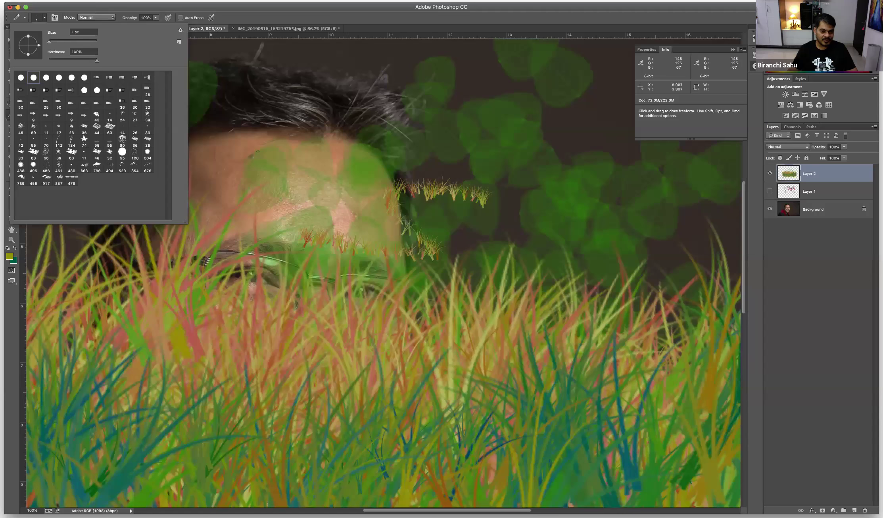
left_click(241, 174)
Hide Layer 2 and add a new empty layer above it.
left_click(770, 173)
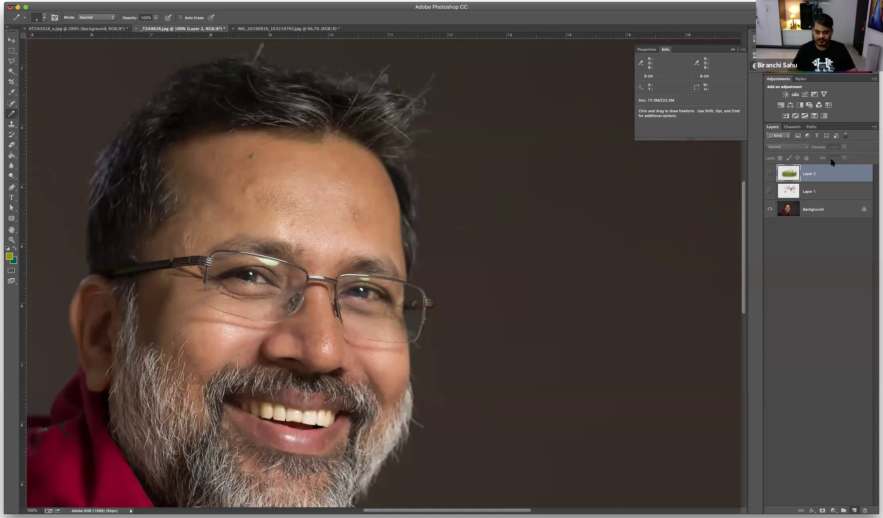
left_click(854, 510)
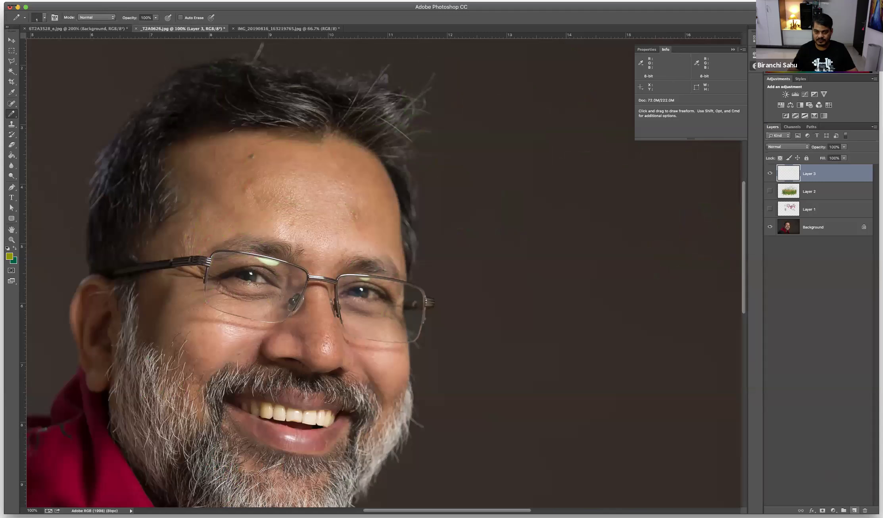
Set the foreground colour to dark olive 717215.
left_click(9, 256)
left_click(641, 313)
left_click(656, 313)
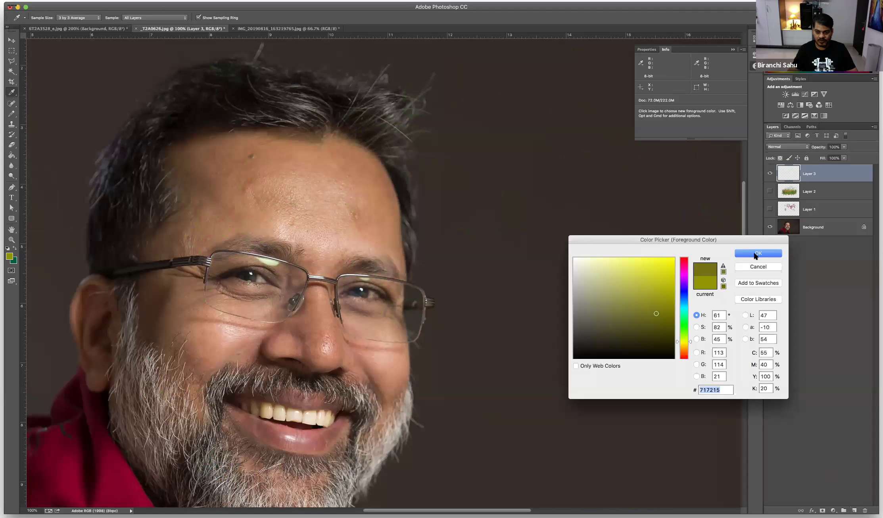
left_click(746, 254)
Draw freehand pencil zigzags on the background beside the face, increasing the pencil size up to 10 px.
key("b")
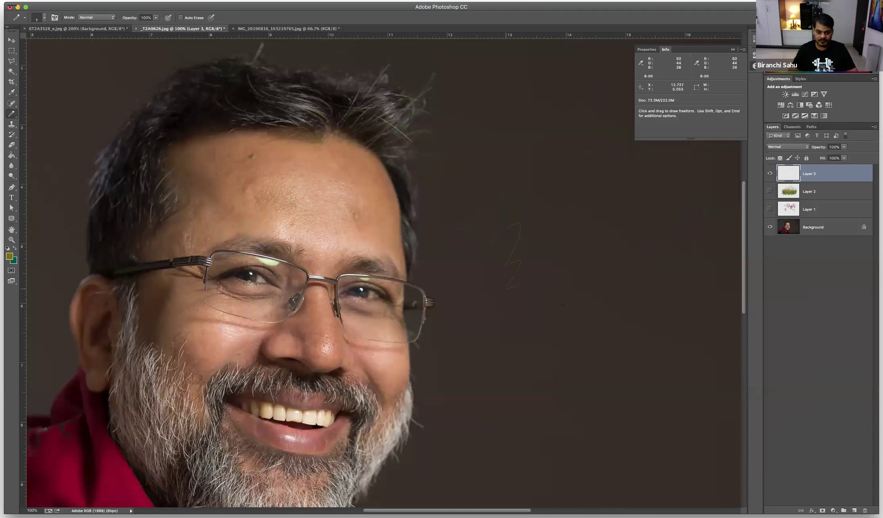
key("bracketright")
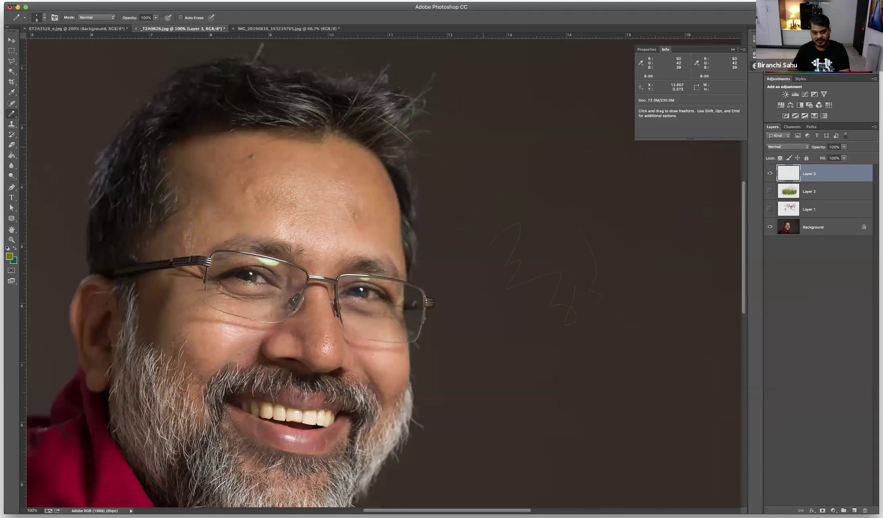
mouse_move(485, 154)
left_mouse_down()
mouse_move(520, 167)
mouse_move(529, 185)
left_mouse_up()
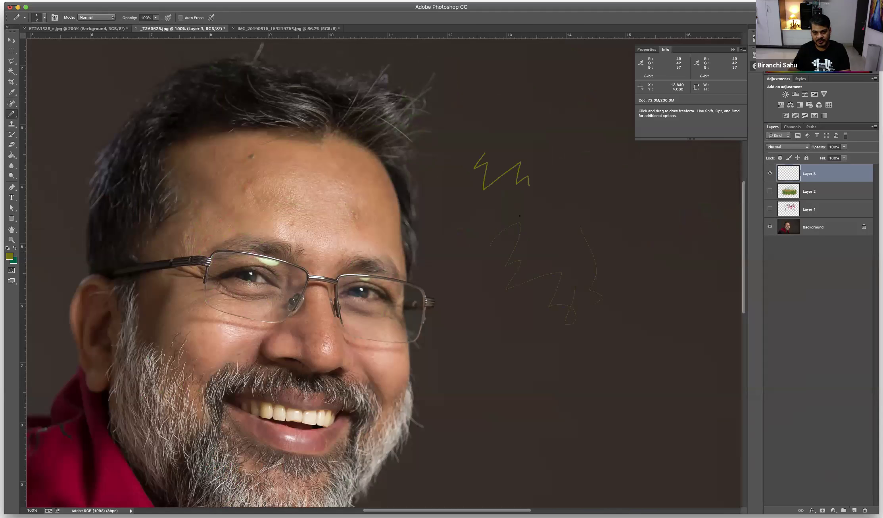
left_click_drag(462, 223, 527, 264)
mouse_move(573, 284)
left_mouse_down()
mouse_move(602, 297)
mouse_move(603, 306)
mouse_move(653, 296)
left_mouse_up()
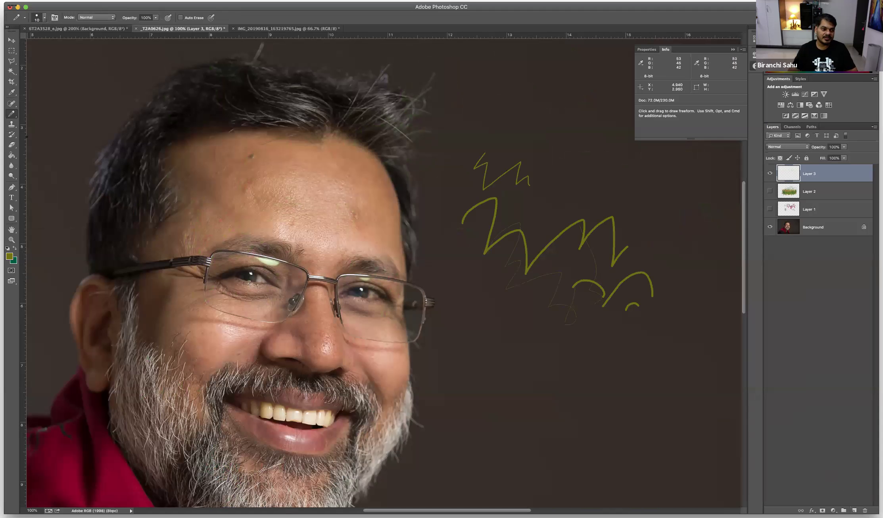
View the other brush tool variants and switch to the Clone Stamp tool.
right_click(12, 113)
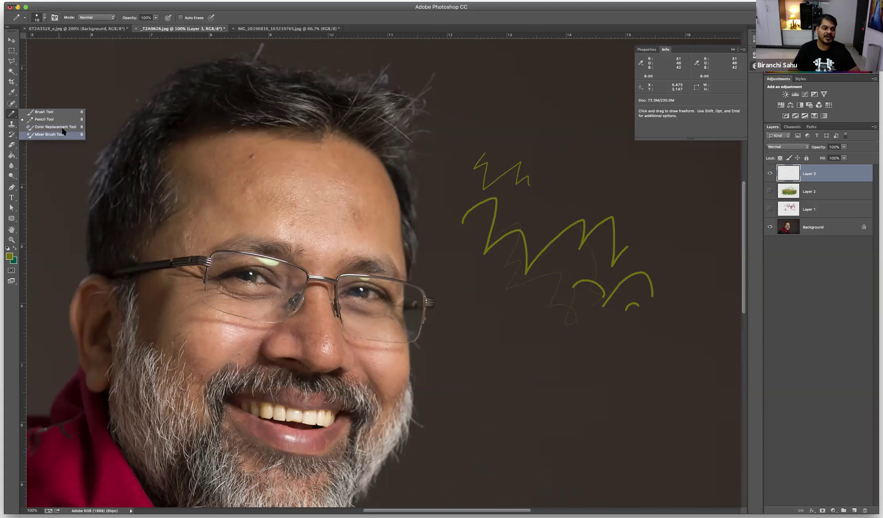
left_click(11, 125)
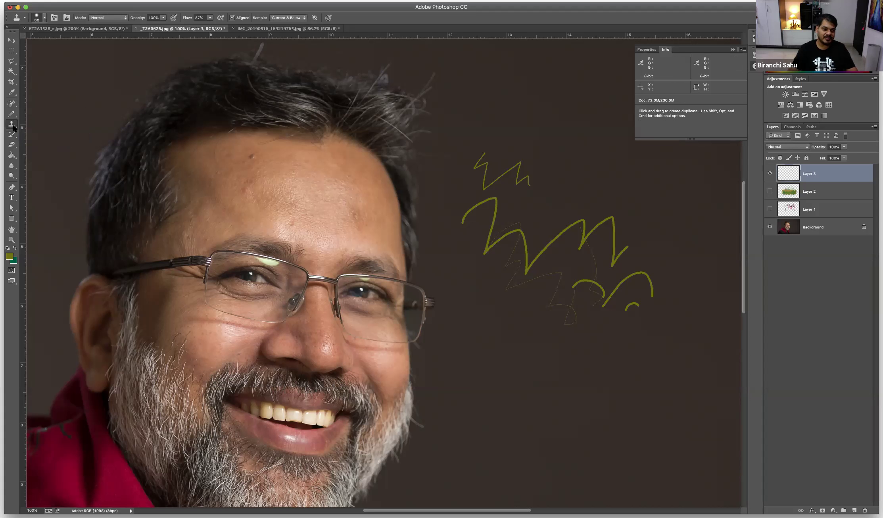
View the stamp tool variants and keep the Clone Stamp tool selected.
right_click(11, 126)
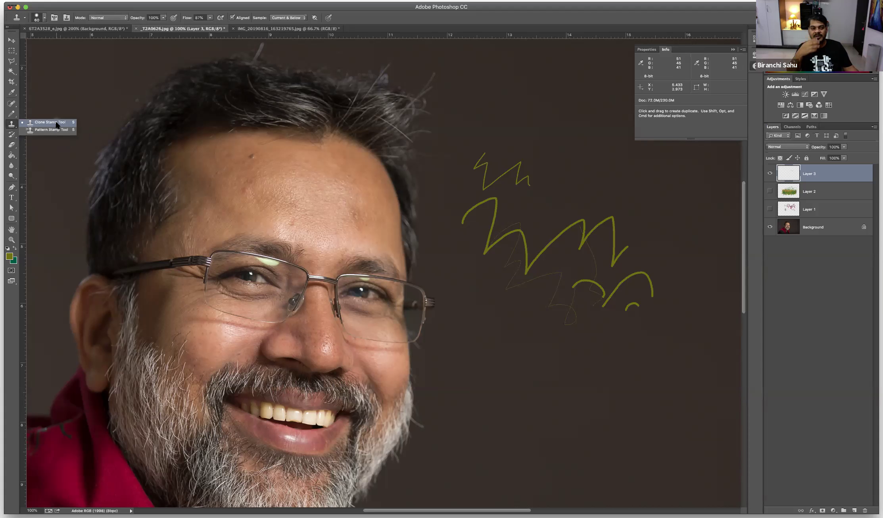
left_click(43, 122)
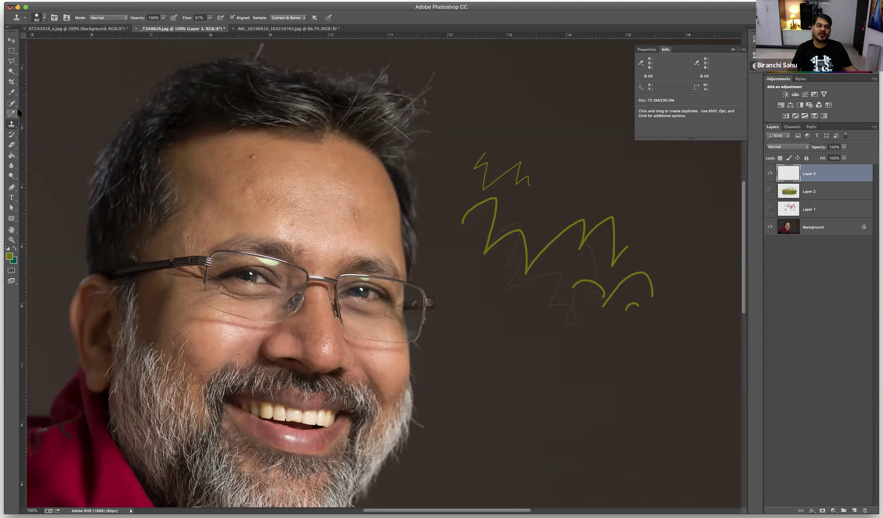
left_click(104, 118)
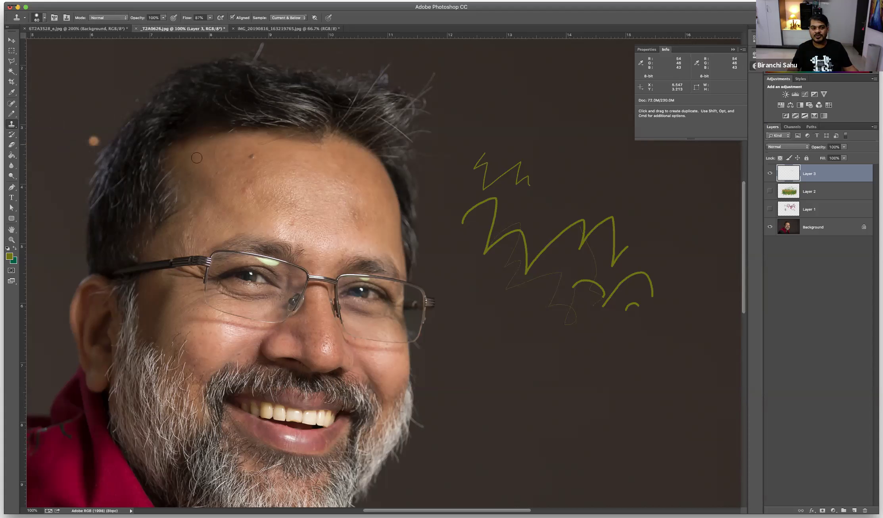
right_click(9, 126)
left_click(51, 124)
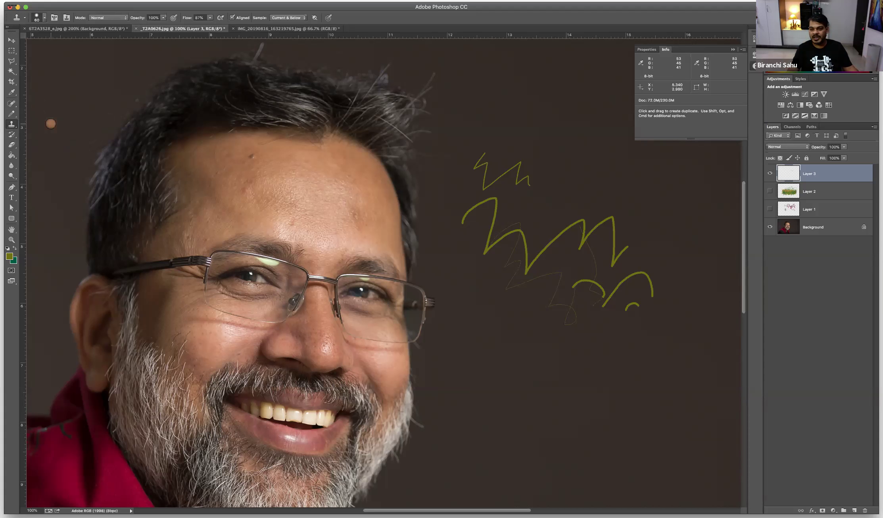
Clone clean skin over the blemishes in the middle and near the eyebrow on the forehead.
left_click(632, 246)
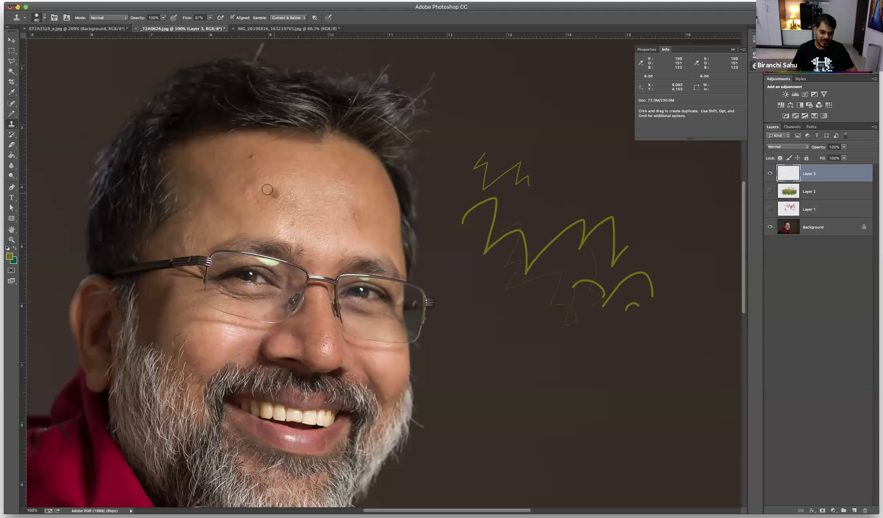
key("j")
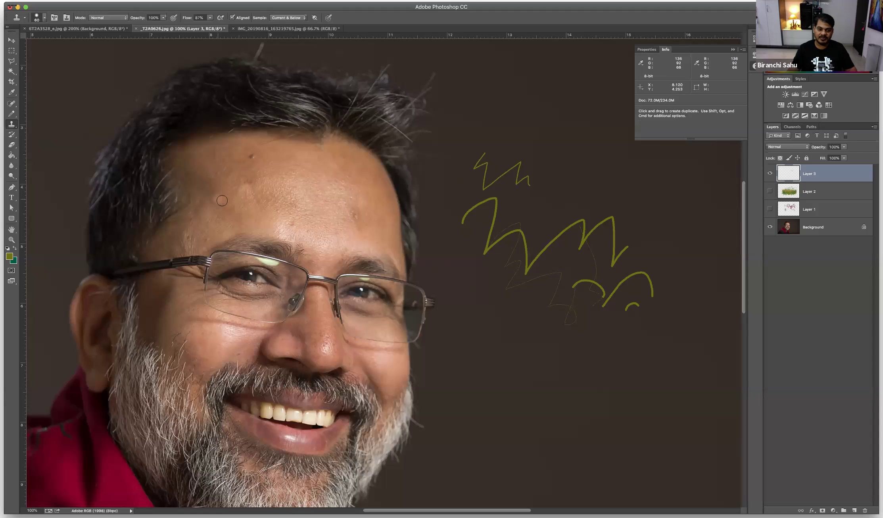
left_click(346, 199, "alt")
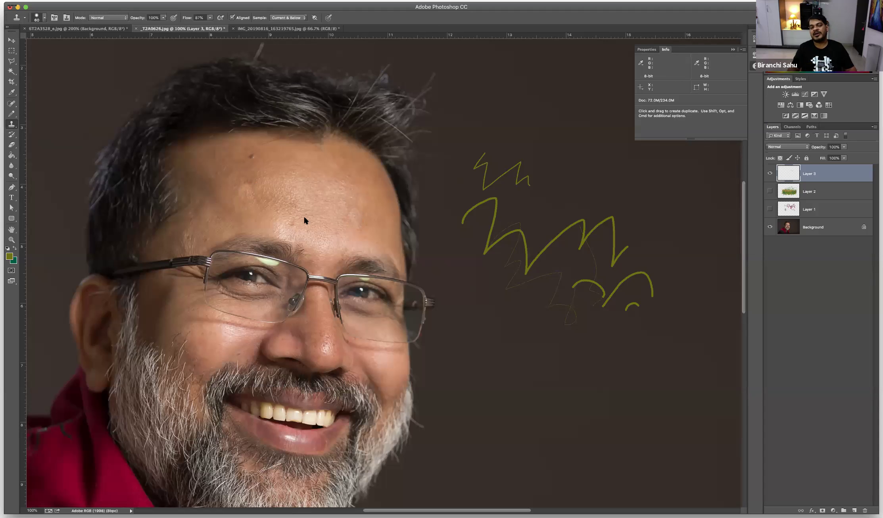
Clone a patch of beard onto the cheek and an eye onto the forehead above the glasses.
left_click_drag(222, 363, 272, 266)
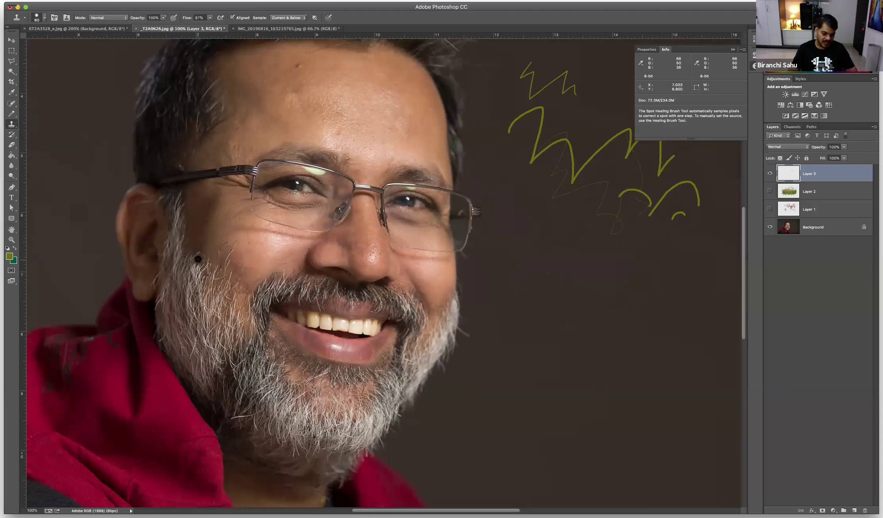
left_click(196, 256, "alt")
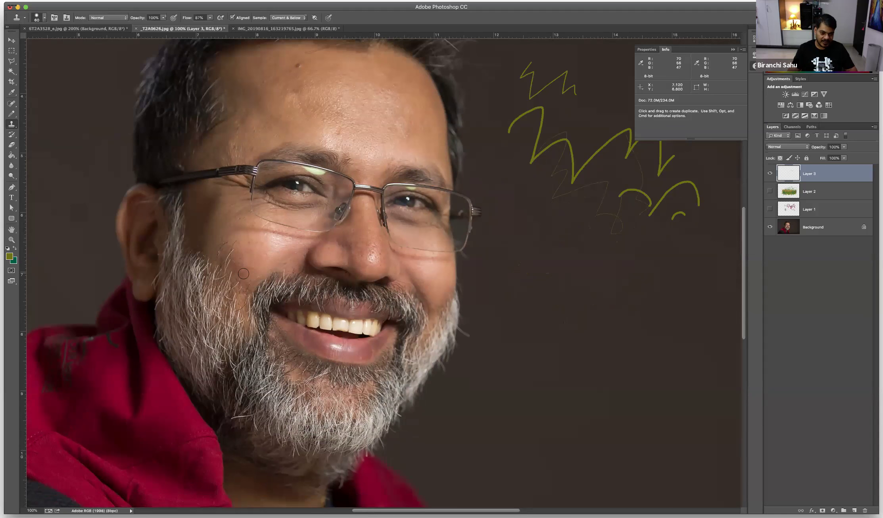
mouse_move(236, 267)
left_mouse_down()
mouse_move(243, 294)
mouse_move(238, 282)
mouse_move(224, 291)
mouse_move(239, 306)
mouse_move(221, 282)
mouse_move(238, 316)
left_mouse_up()
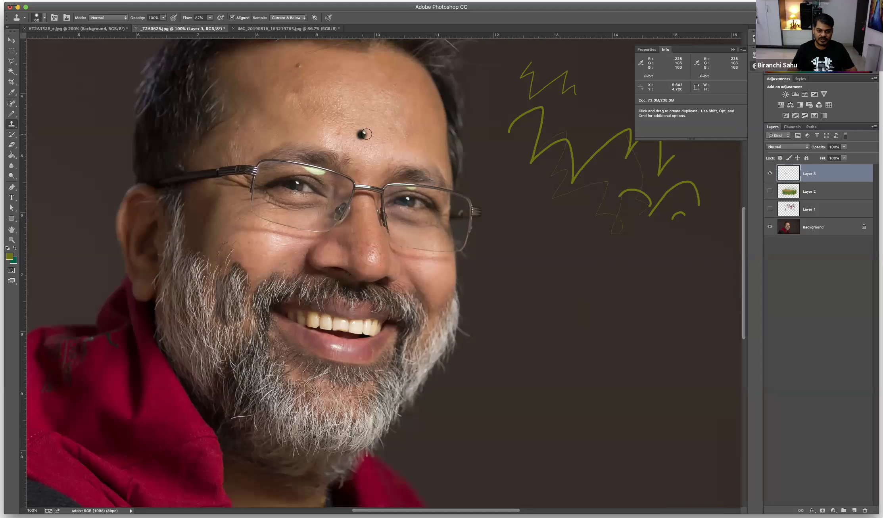
mouse_move(370, 138)
left_mouse_down()
mouse_move(343, 140)
mouse_move(395, 148)
mouse_move(360, 126)
mouse_move(333, 139)
mouse_move(381, 132)
mouse_move(400, 144)
mouse_move(375, 149)
left_mouse_up()
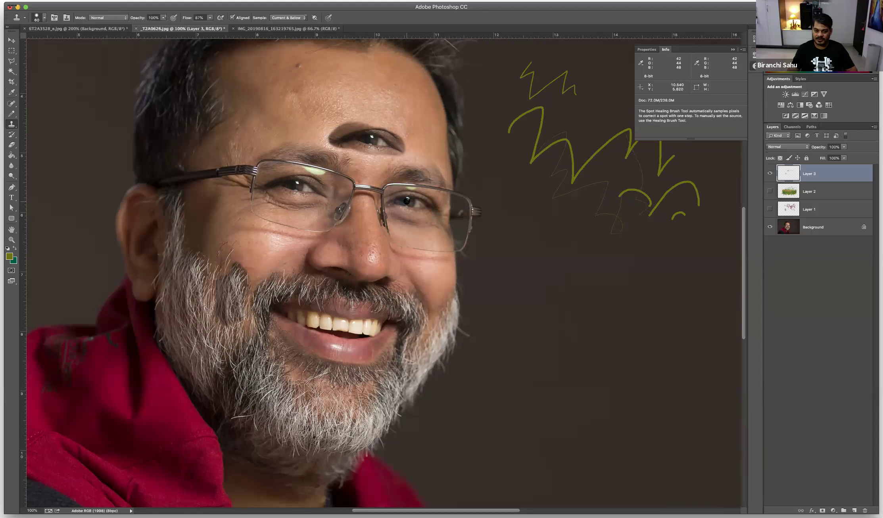
Clone the smiling mouth and moustache onto the empty background beside the face.
left_click(346, 325, "alt")
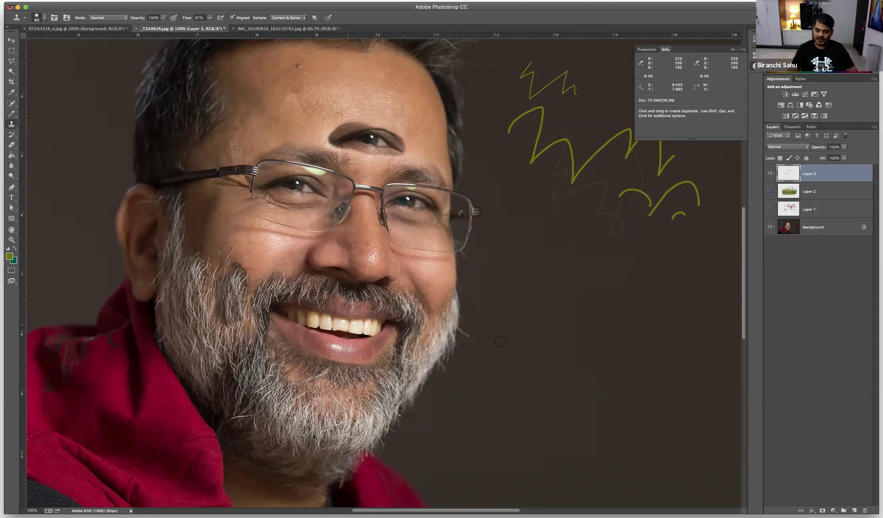
mouse_move(571, 342)
left_mouse_down()
mouse_move(594, 339)
mouse_move(615, 351)
mouse_move(585, 338)
mouse_move(544, 352)
mouse_move(531, 332)
mouse_move(503, 336)
mouse_move(562, 338)
mouse_move(531, 329)
mouse_move(577, 329)
mouse_move(602, 335)
mouse_move(526, 319)
mouse_move(614, 325)
mouse_move(541, 305)
mouse_move(634, 340)
mouse_move(565, 362)
mouse_move(539, 345)
mouse_move(506, 351)
mouse_move(496, 323)
left_mouse_up()
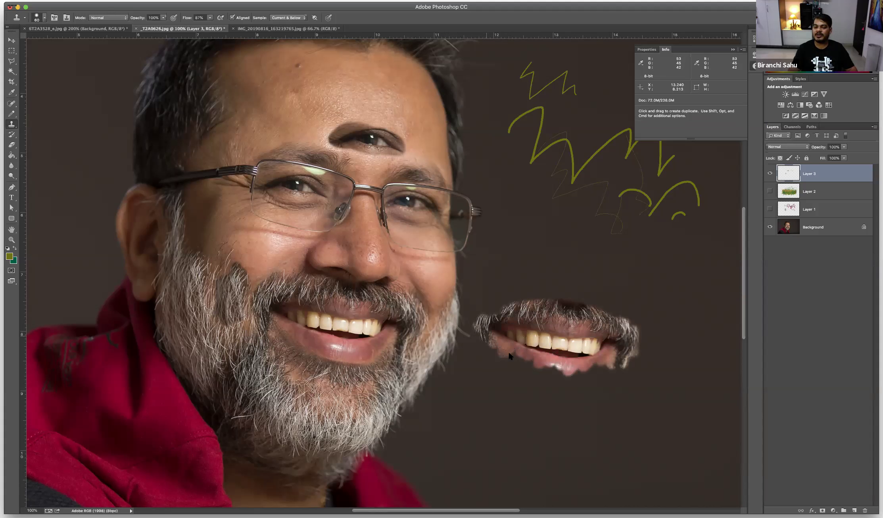
mouse_move(529, 363)
left_mouse_down()
mouse_move(565, 369)
mouse_move(607, 357)
mouse_move(583, 372)
mouse_move(500, 356)
mouse_move(558, 379)
mouse_move(591, 376)
mouse_move(607, 361)
mouse_move(594, 377)
mouse_move(565, 384)
mouse_move(557, 382)
mouse_move(624, 362)
left_mouse_up()
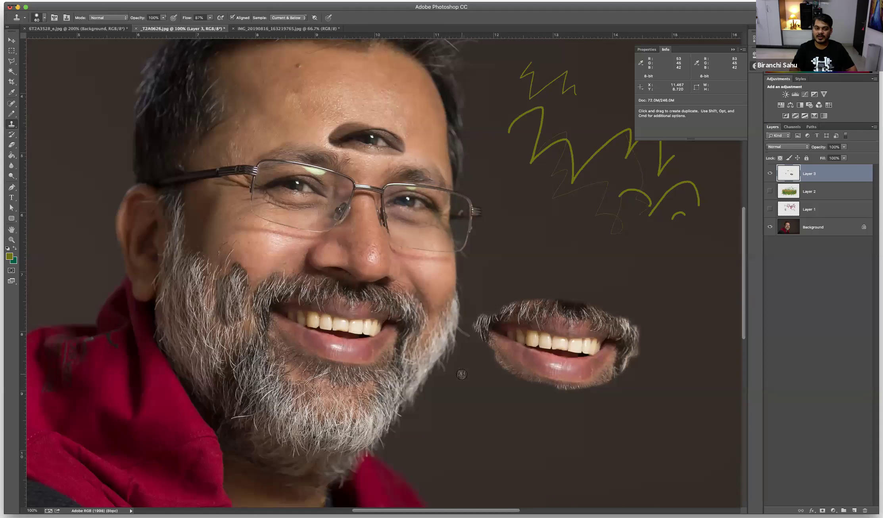
Switch to the Pattern Stamp tool and replace the current patterns with the Rock Patterns set.
right_click(12, 127)
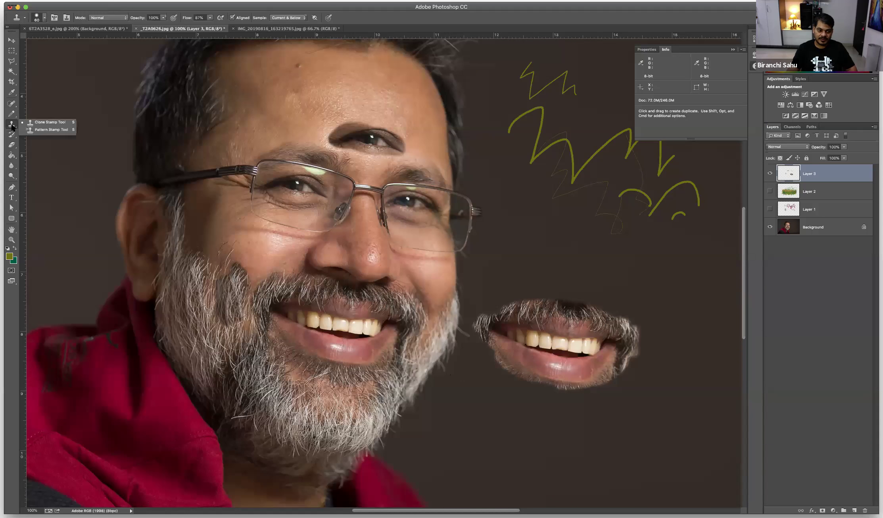
left_click(51, 130)
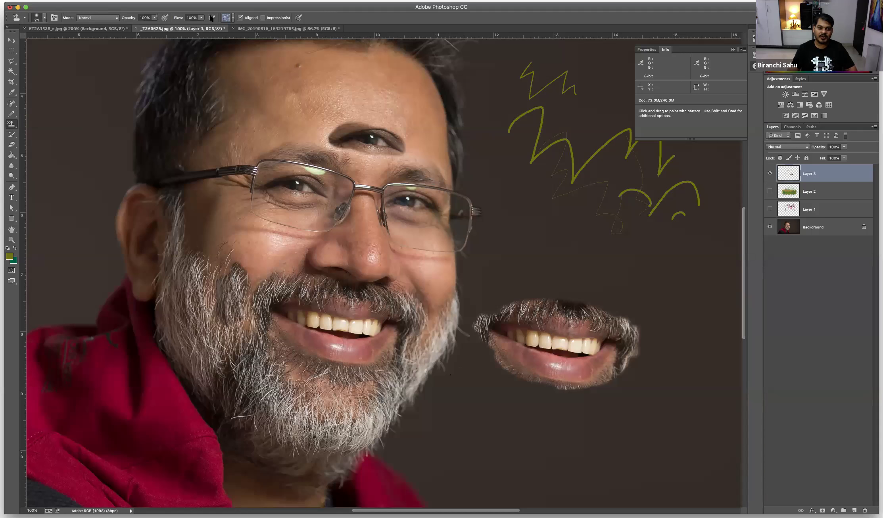
left_click(227, 19)
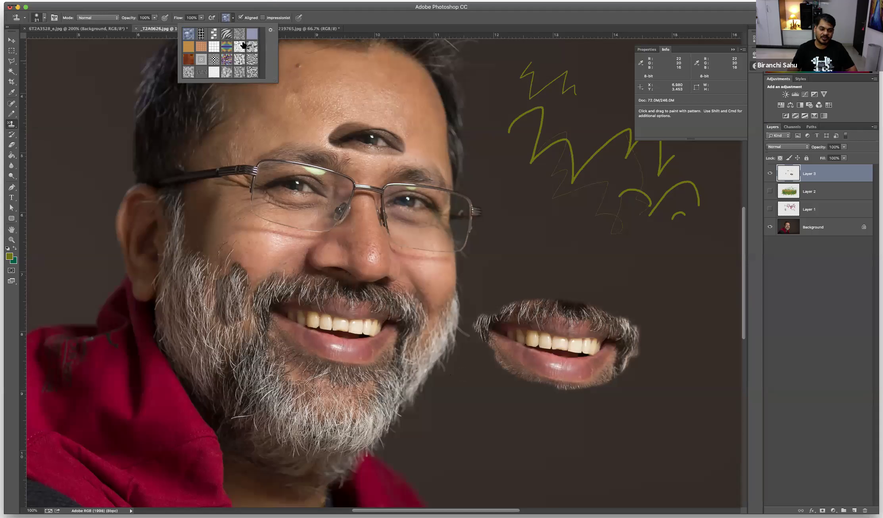
left_click(271, 31)
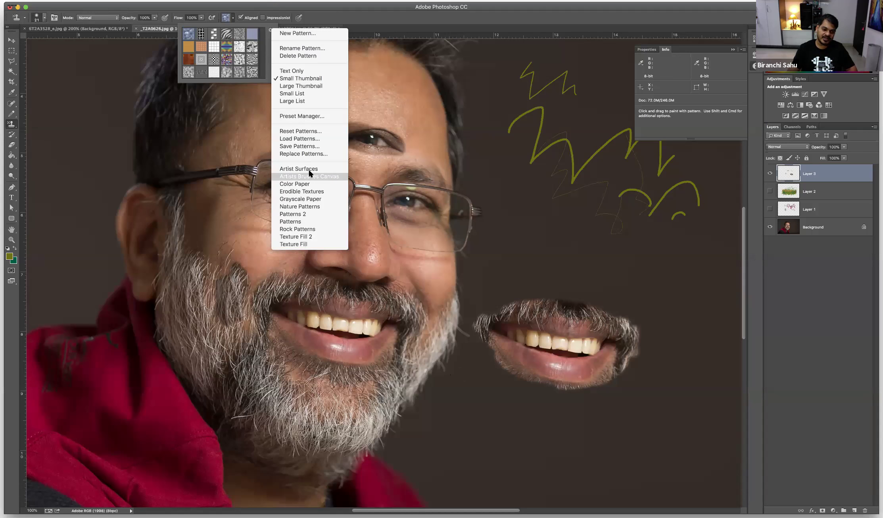
left_click(301, 229)
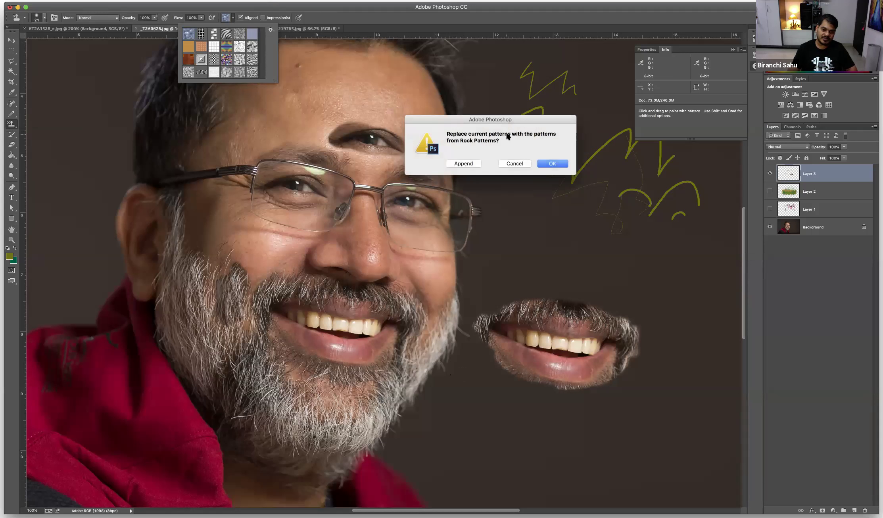
left_click(555, 163)
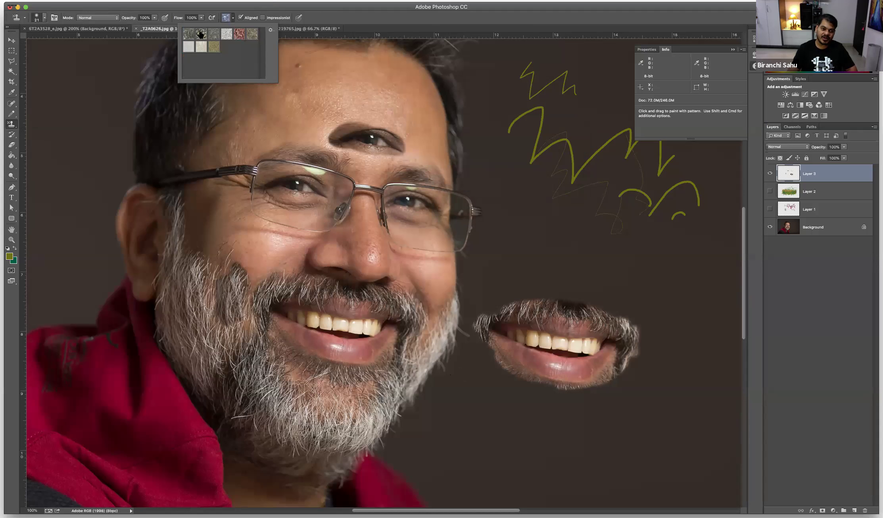
Paint the red rock pattern across the forehead with the brush enlarged to 80 px.
left_click(241, 35)
left_click_drag(313, 91, 311, 95)
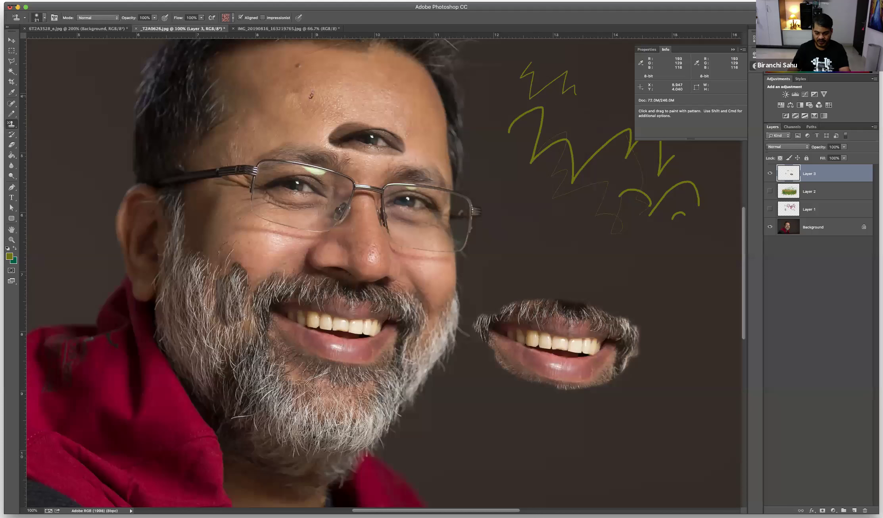
key("bracketright")
key("bracketright")
key("bracketright")
mouse_move(314, 93)
left_mouse_down()
mouse_move(345, 100)
mouse_move(347, 131)
mouse_move(358, 137)
mouse_move(381, 116)
mouse_move(414, 151)
mouse_move(368, 148)
mouse_move(339, 129)
mouse_move(328, 135)
mouse_move(327, 126)
mouse_move(320, 136)
mouse_move(310, 119)
mouse_move(302, 126)
mouse_move(292, 116)
mouse_move(304, 102)
mouse_move(285, 116)
left_mouse_up()
Paint the yellowish rock pattern over the lower pencil zigzags on the background, with the brush enlarged to 200 px.
left_click(227, 18)
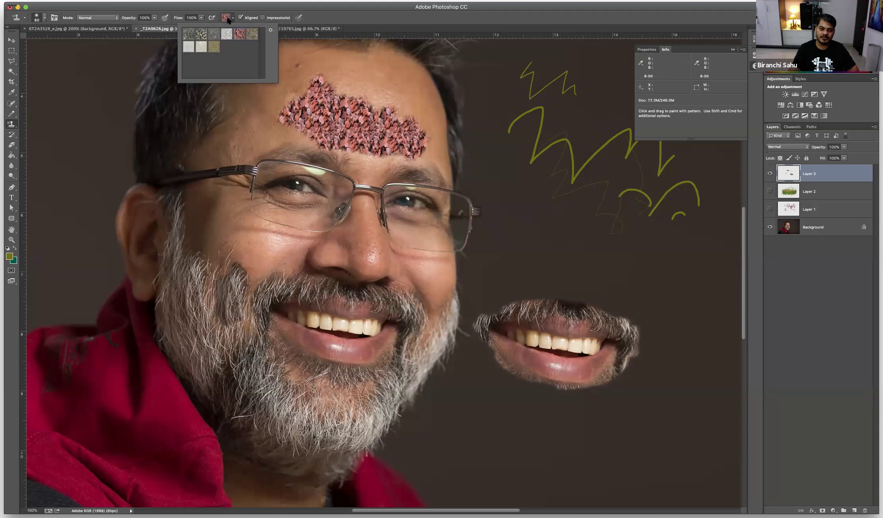
left_click(214, 46)
mouse_move(524, 207)
left_mouse_down()
mouse_move(554, 186)
mouse_move(586, 222)
mouse_move(597, 206)
mouse_move(597, 258)
left_mouse_up()
key("bracketright")
key("bracketright")
key("bracketright")
key("bracketright")
key("bracketright")
key("bracketright")
key("bracketright")
mouse_move(542, 230)
left_mouse_down()
mouse_move(614, 203)
mouse_move(513, 196)
mouse_move(595, 213)
mouse_move(659, 177)
mouse_move(679, 192)
mouse_move(659, 221)
mouse_move(561, 207)
mouse_move(527, 220)
left_mouse_up()
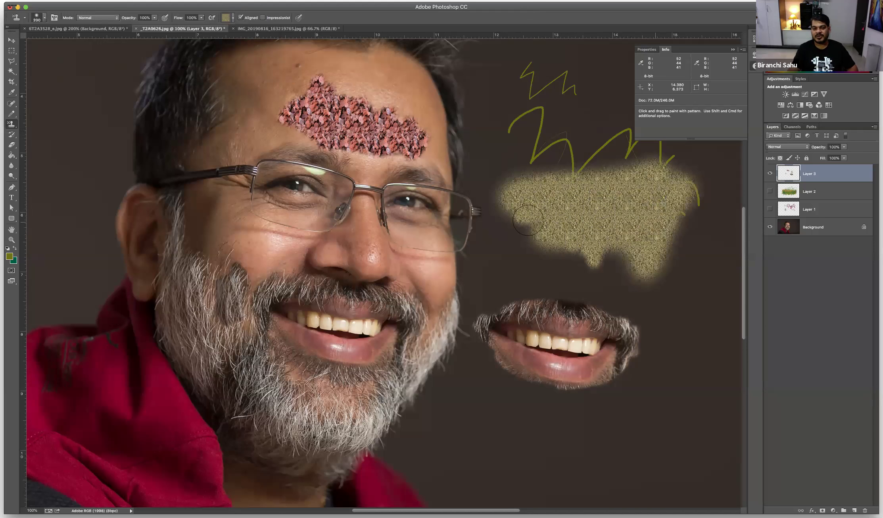
Paint the light grey stone pattern on the background between the yellowish patch and the cloned mouth.
left_click(225, 19)
left_click(190, 46)
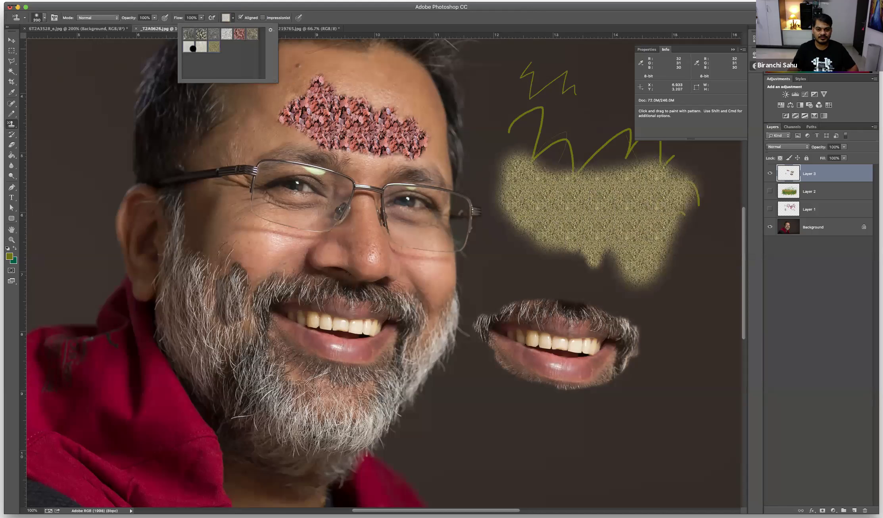
mouse_move(644, 255)
left_mouse_down()
mouse_move(648, 295)
mouse_move(608, 281)
mouse_move(547, 307)
mouse_move(546, 288)
mouse_move(501, 259)
mouse_move(561, 226)
mouse_move(677, 233)
mouse_move(670, 257)
left_mouse_up()
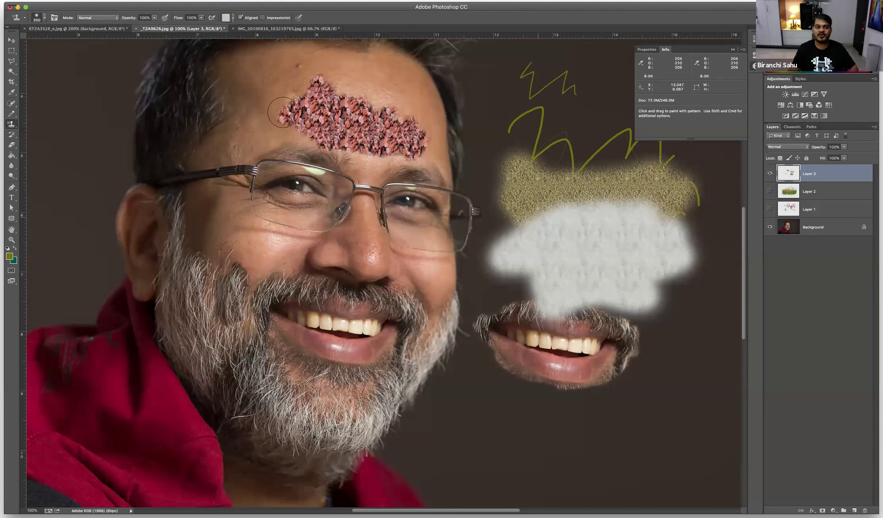
Try painting the grey stone pattern over the cheek in Overlay mode, and undo the stroke.
left_click(107, 19)
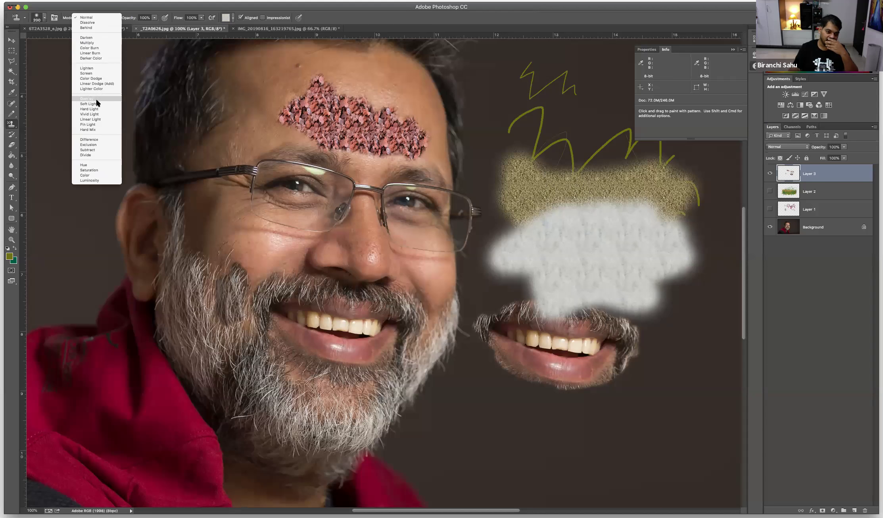
left_click(97, 102)
mouse_move(227, 314)
left_mouse_down()
mouse_move(213, 270)
mouse_move(217, 252)
mouse_move(239, 264)
mouse_move(270, 254)
mouse_move(248, 231)
mouse_move(263, 279)
mouse_move(228, 248)
mouse_move(260, 231)
mouse_move(200, 202)
mouse_move(227, 143)
left_mouse_up()
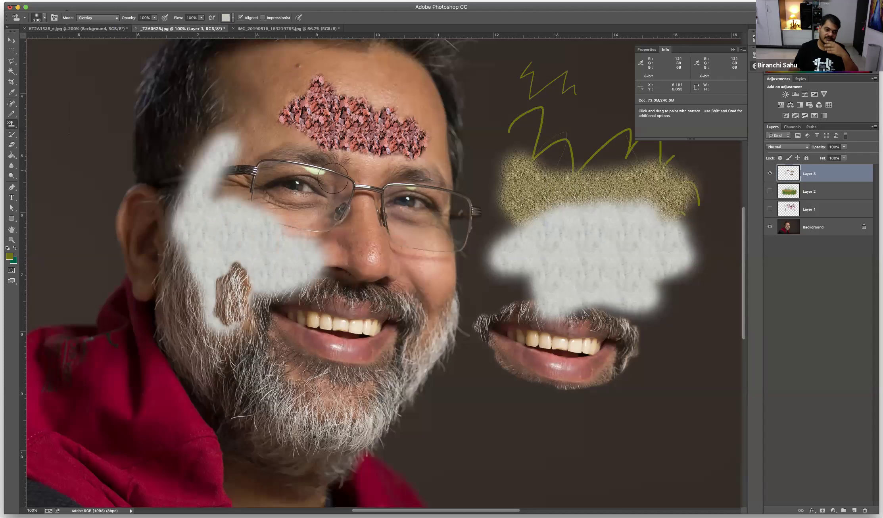
key("super+z")
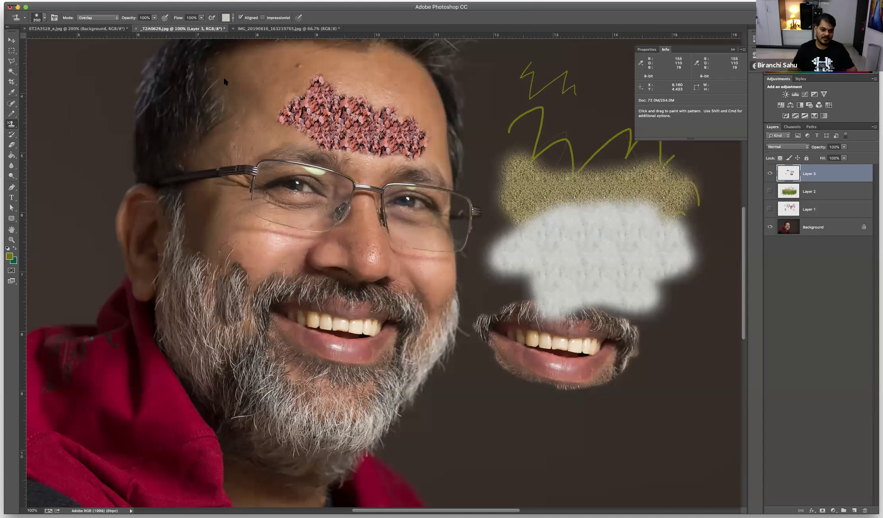
Set the stamp's blend mode to Multiply and try the grey pattern on the forehead and beside the jaw, undoing the forehead stroke.
left_click(90, 18)
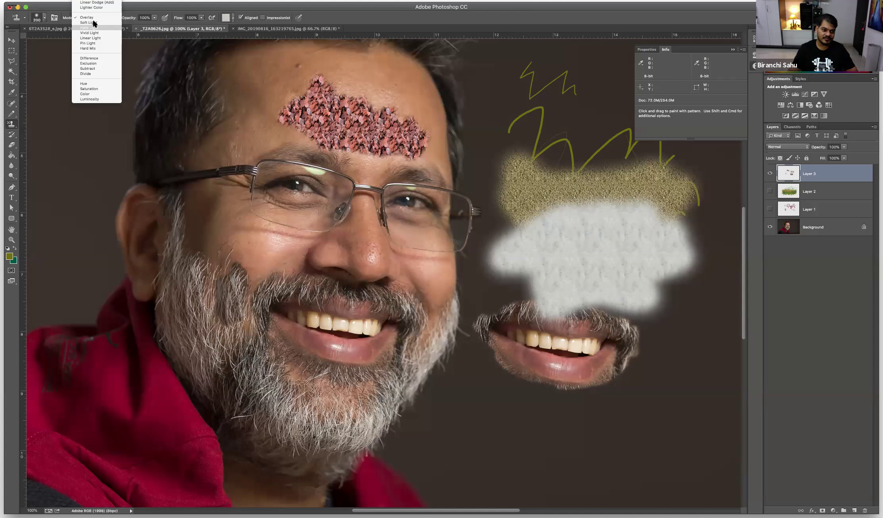
left_click(87, 28)
left_click_drag(242, 124, 228, 143)
left_click_drag(285, 120, 292, 133)
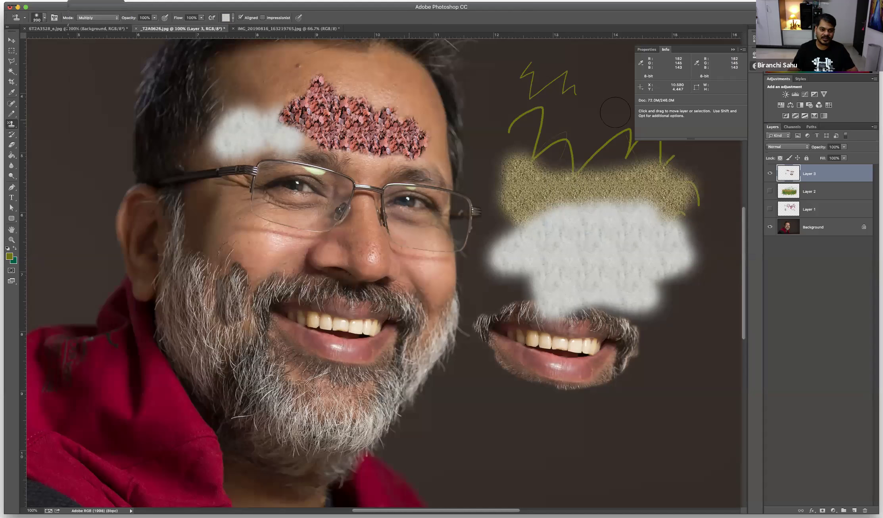
key("super+z")
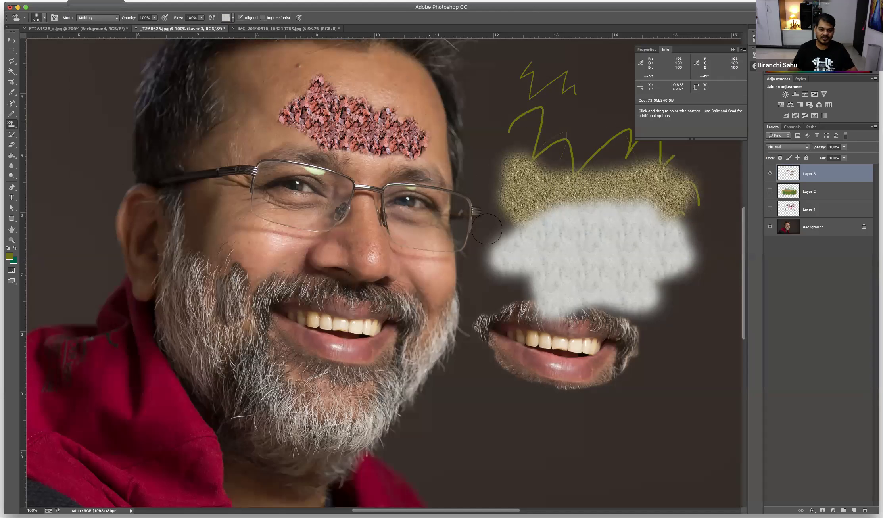
left_click_drag(456, 278, 440, 378)
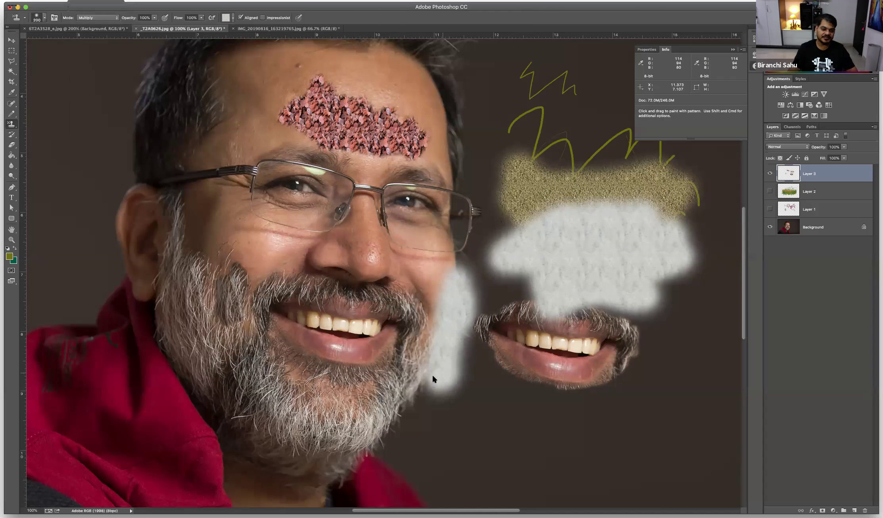
Set the stamp's blend mode to Darken, try the pattern on the nose, and undo the nose and jaw strokes.
left_click(97, 18)
left_click(94, 6)
mouse_move(370, 222)
left_mouse_down()
mouse_move(365, 235)
mouse_move(386, 258)
left_mouse_up()
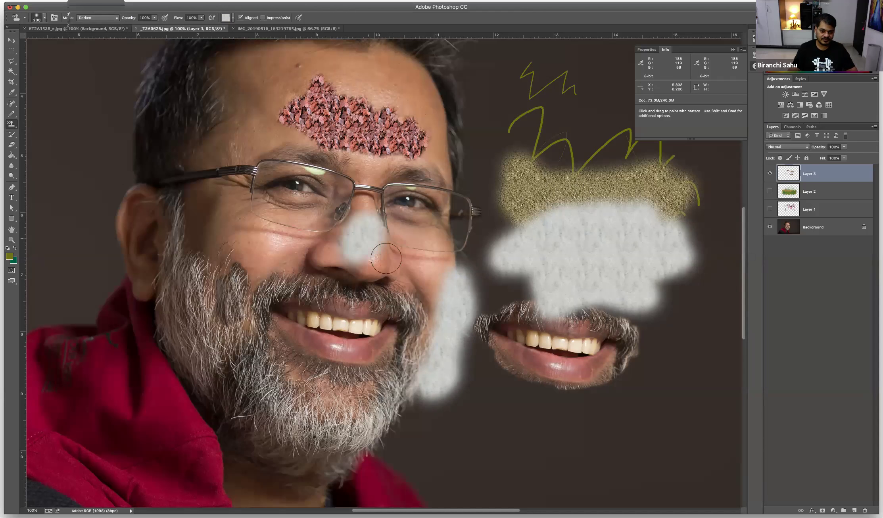
key("super+z")
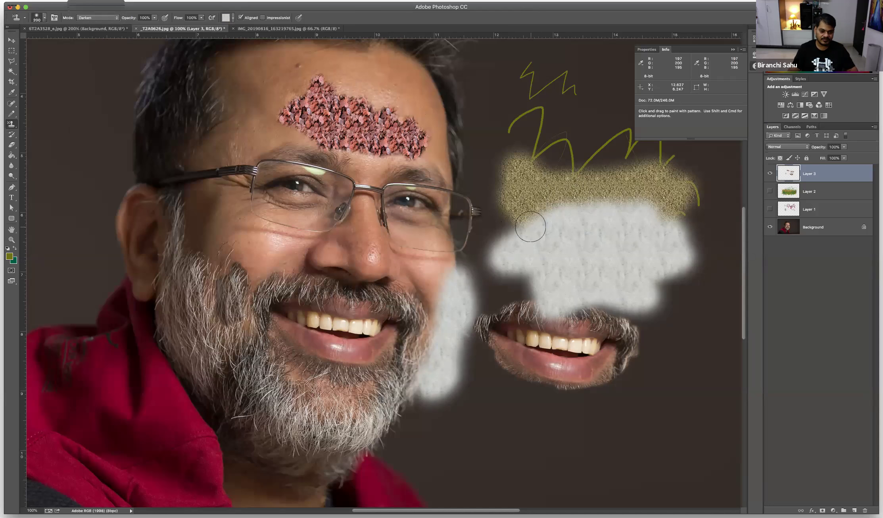
key("super+z")
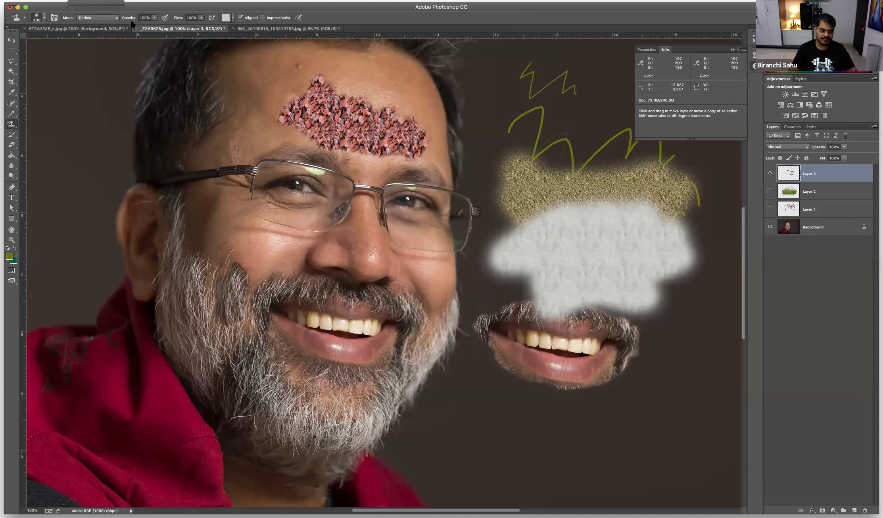
Reset the Pattern Stamp's blend mode to Normal, and look at the variants of the stamp and History Brush tools.
left_click(100, 18)
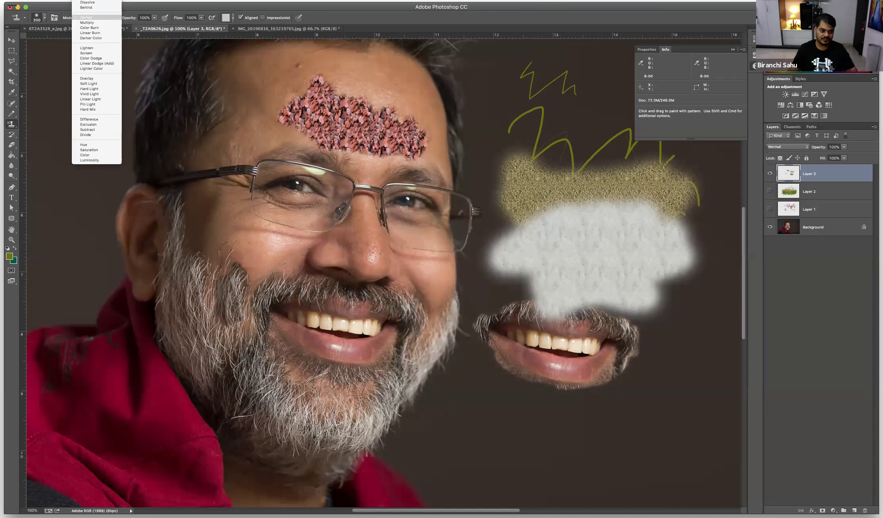
left_click(95, 4)
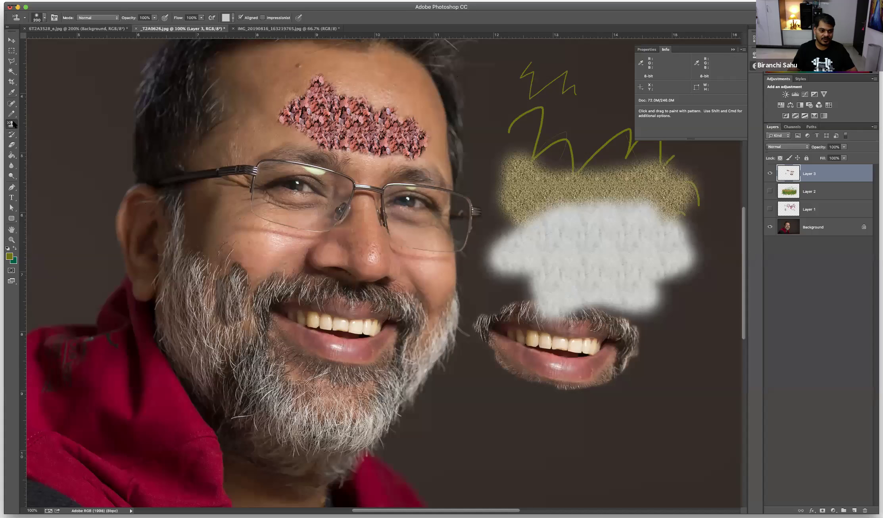
left_click_drag(14, 124, 39, 123)
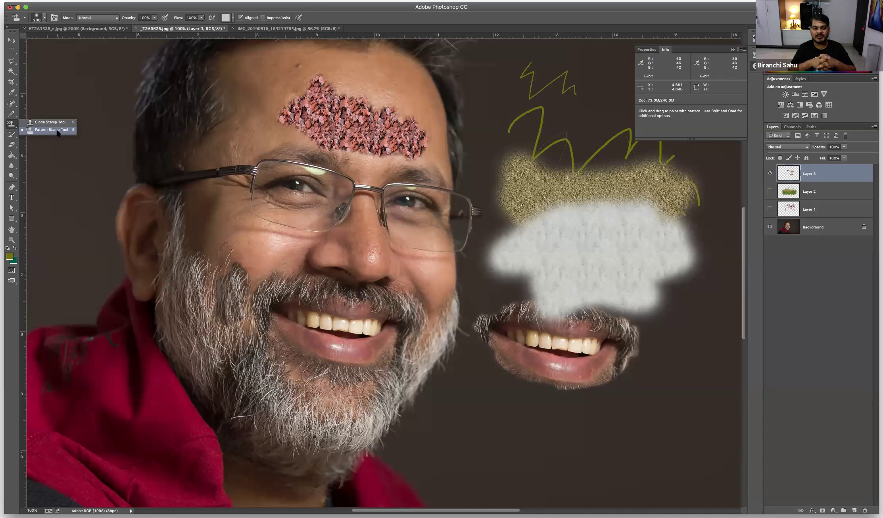
left_click(13, 135)
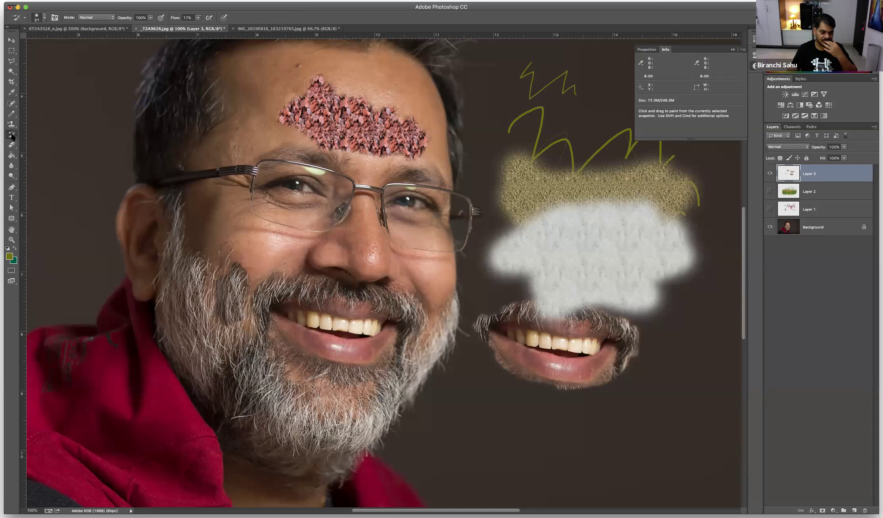
left_click(13, 136)
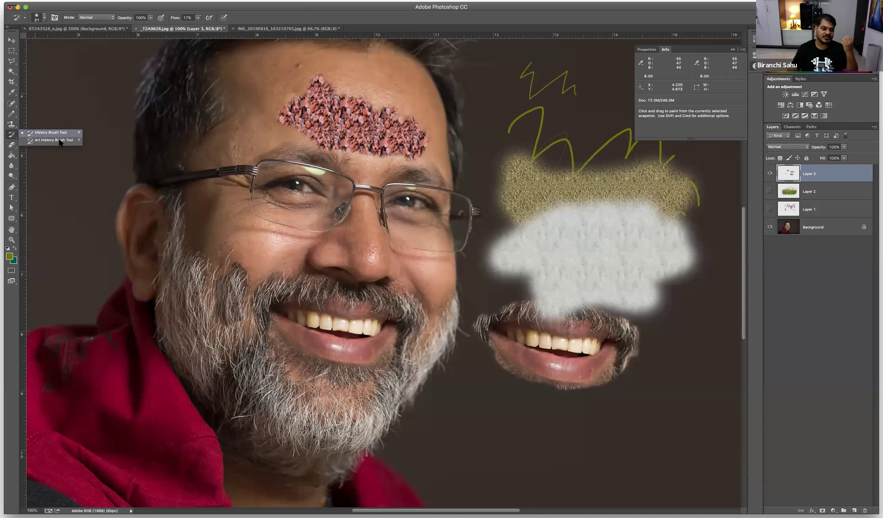
Enlarge the Eraser to 150 px and erase the side of the yellowish patch nearest the face on Layer 3.
left_click(12, 146)
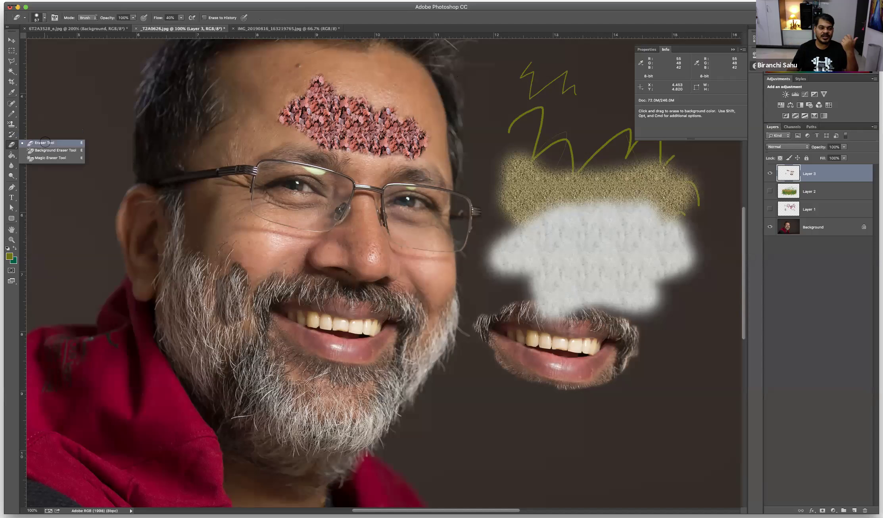
key("bracketright")
key("bracketright")
key("bracketright")
key("bracketright")
key("bracketright")
key("bracketright")
key("bracketright")
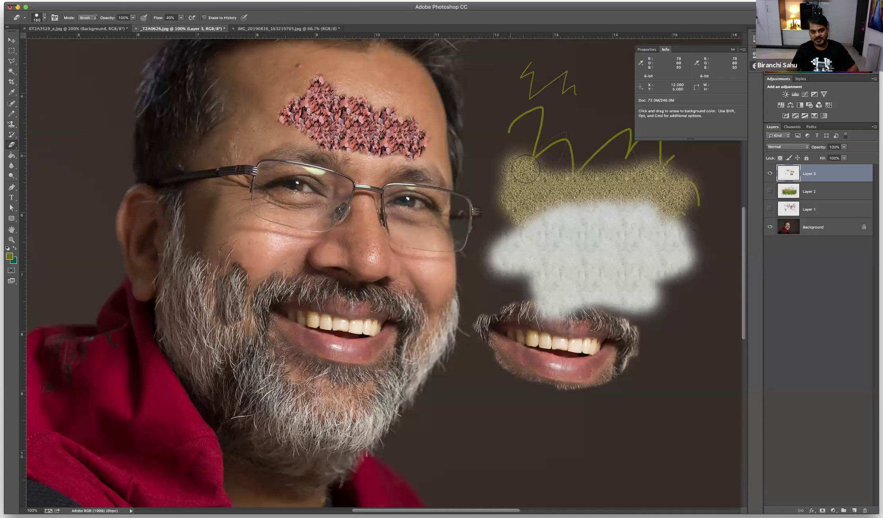
left_click_drag(533, 148, 501, 165)
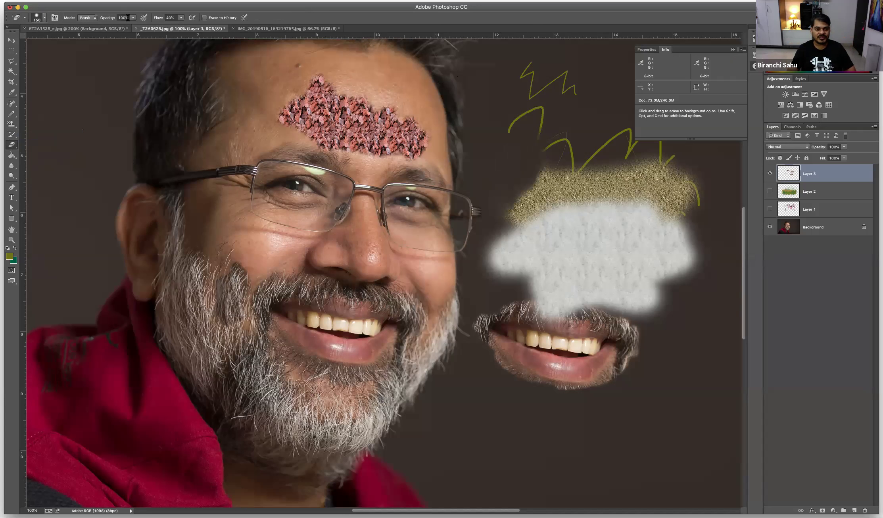
Set the Eraser's flow to 20% and erase the edge of the grey stone pattern nearest the face.
left_click(181, 18)
left_click_drag(182, 25, 205, 25)
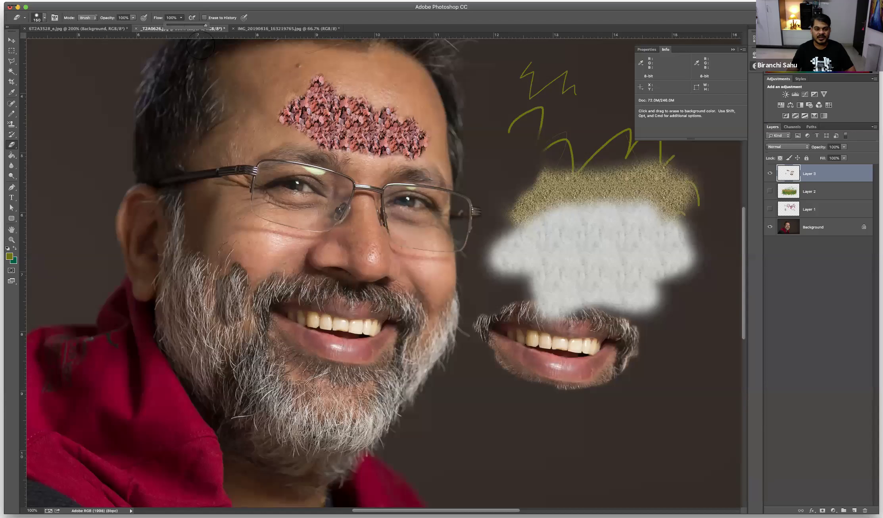
left_click(175, 26)
mouse_move(512, 219)
left_mouse_down()
mouse_move(492, 253)
mouse_move(504, 253)
mouse_move(500, 266)
mouse_move(525, 283)
mouse_move(524, 327)
left_mouse_up()
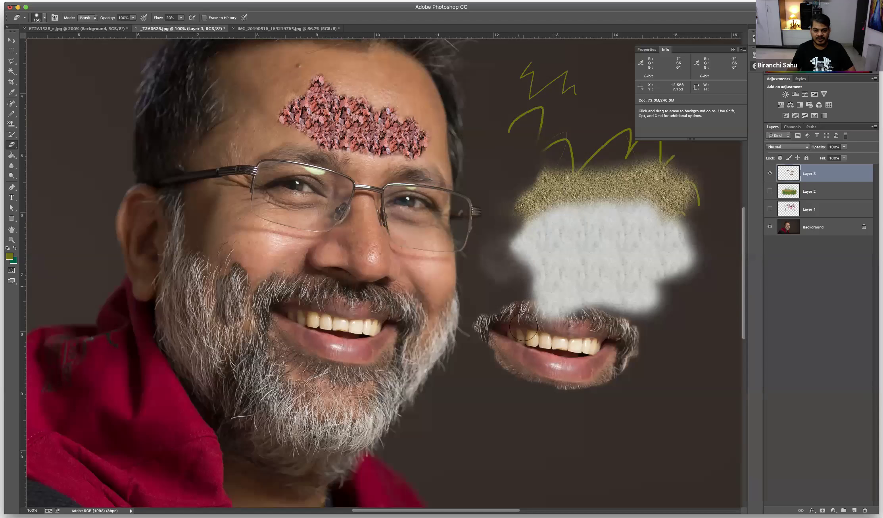
Lower the Eraser's flow to 6% and softly erase parts of the grey stone pattern and the cloned mouth's lower edges.
right_click(409, 150)
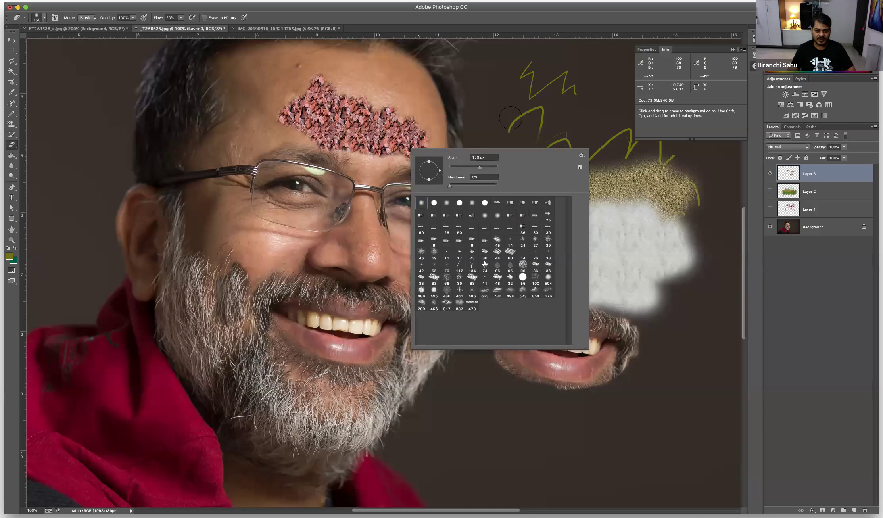
key("Return")
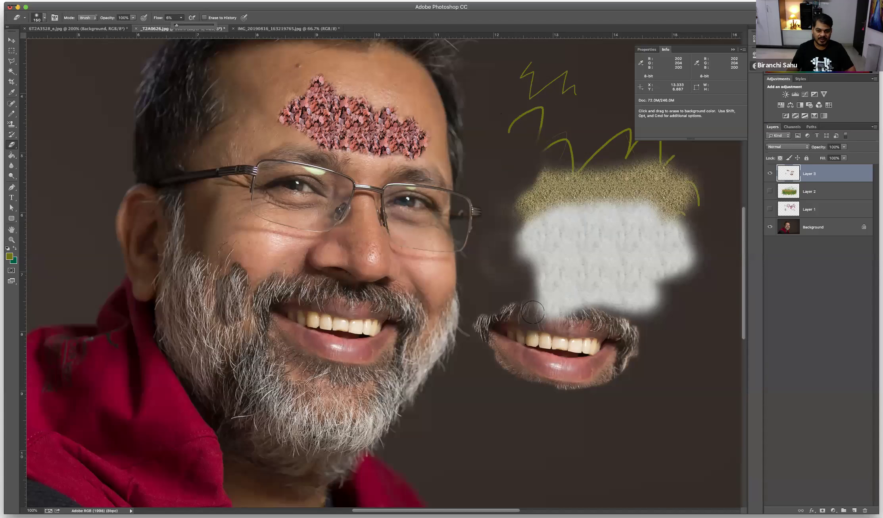
key("shift+0")
key("shift+6")
mouse_move(568, 294)
left_mouse_down()
mouse_move(613, 320)
mouse_move(662, 299)
mouse_move(670, 258)
mouse_move(675, 269)
mouse_move(631, 268)
mouse_move(647, 263)
mouse_move(661, 280)
mouse_move(680, 277)
mouse_move(683, 260)
mouse_move(625, 275)
mouse_move(621, 259)
mouse_move(627, 273)
left_mouse_up()
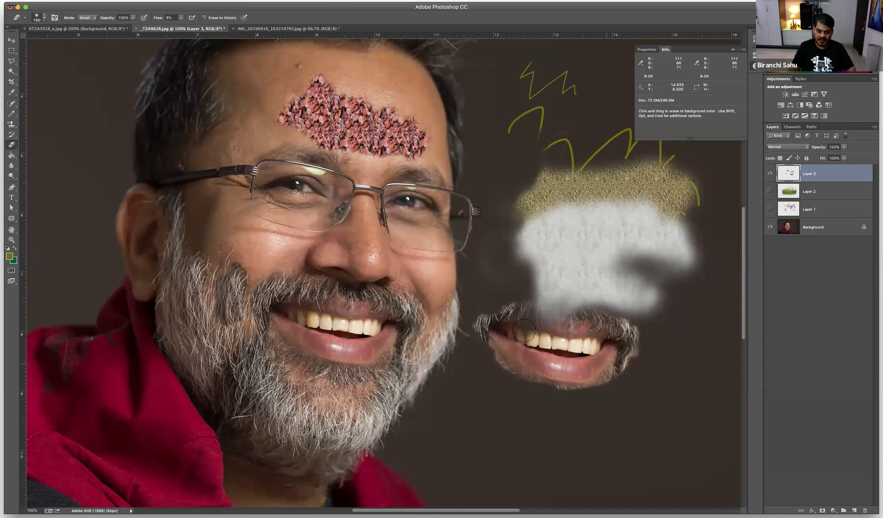
left_click_drag(502, 356, 510, 378)
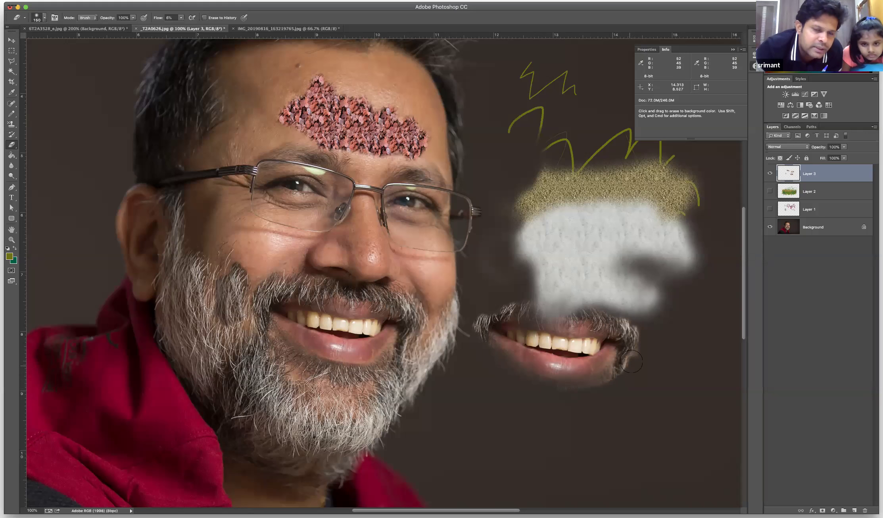
left_click_drag(626, 361, 607, 363)
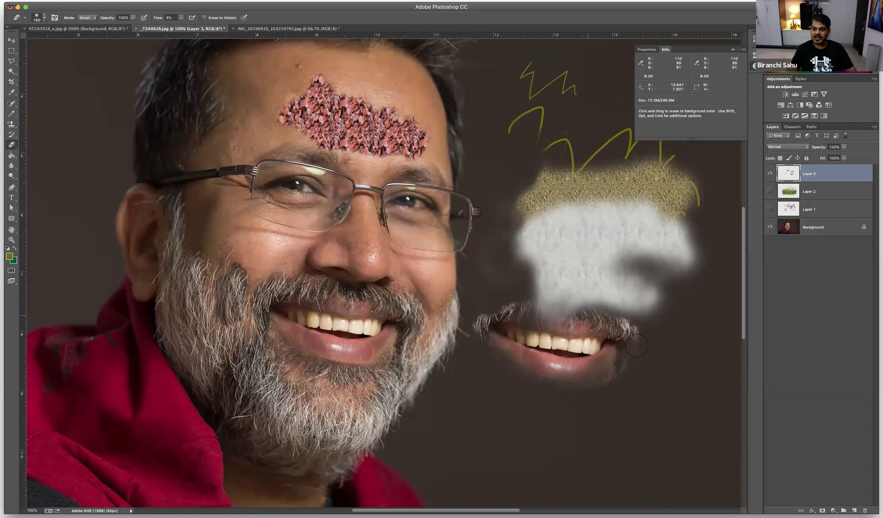
Try moving Layer 3's painted content up and left across the face, and undo the move.
key("v")
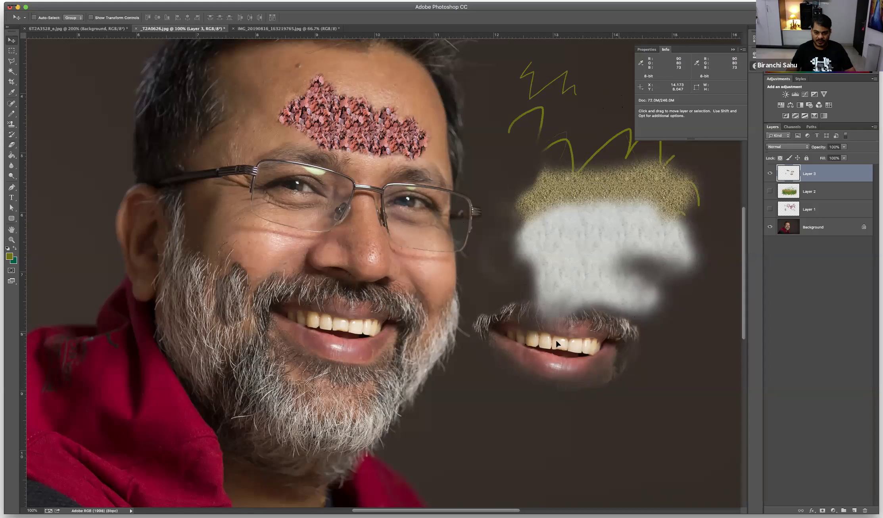
left_click_drag(616, 319, 474, 227)
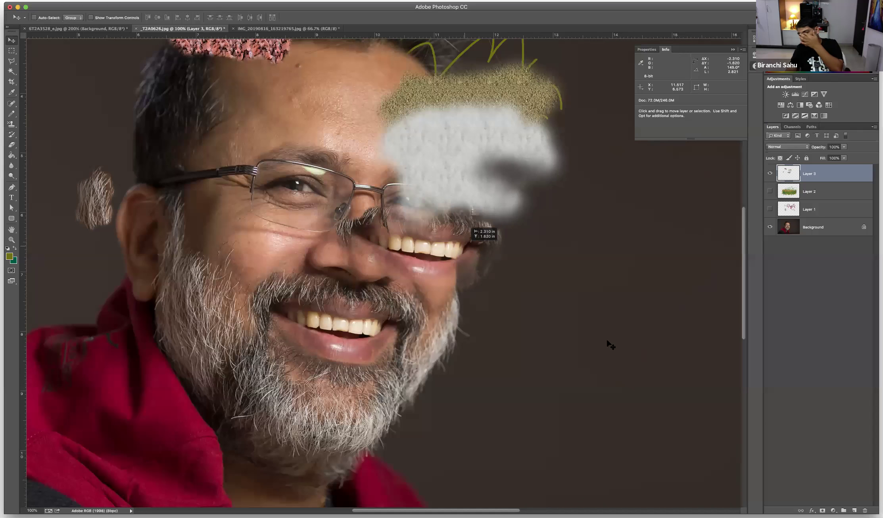
key("super+z")
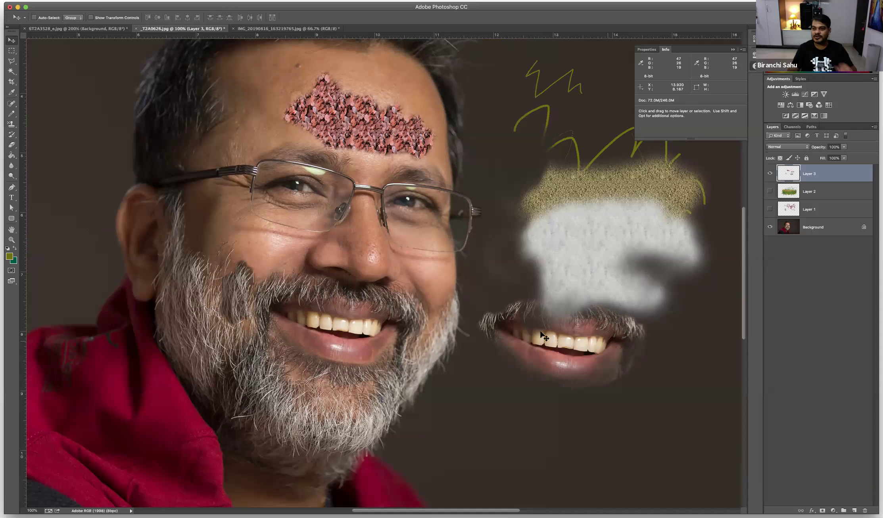
Reposition Layer 3's painted content in small moves, keeping the cloned beard patch on the cheek beside the real beard.
left_click_drag(623, 250, 621, 223)
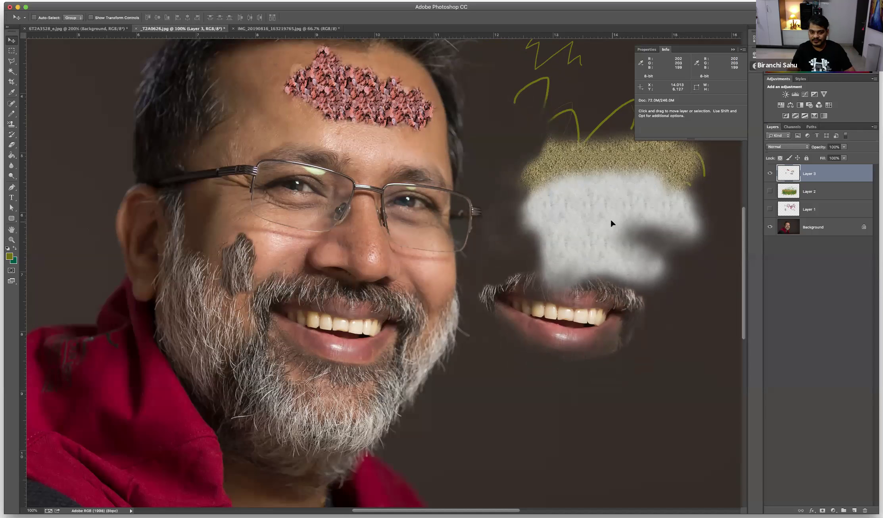
key("shift+Left")
key("shift+Up")
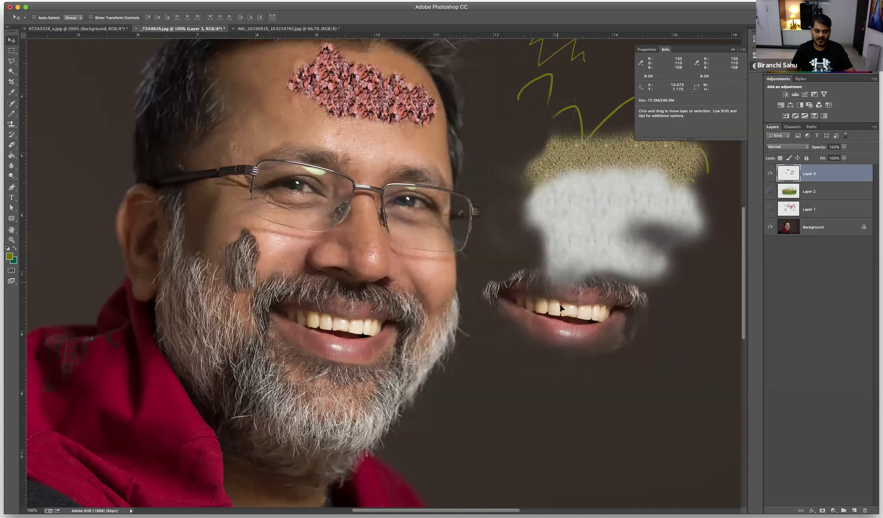
mouse_move(561, 268)
left_mouse_down()
mouse_move(563, 291)
mouse_move(535, 275)
left_mouse_up()
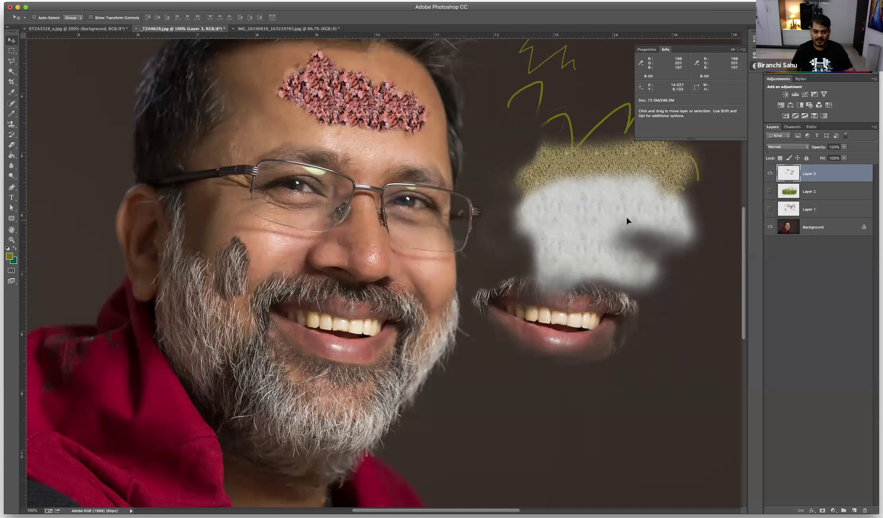
key("shift+Right")
key("shift+Right")
key("shift+Right")
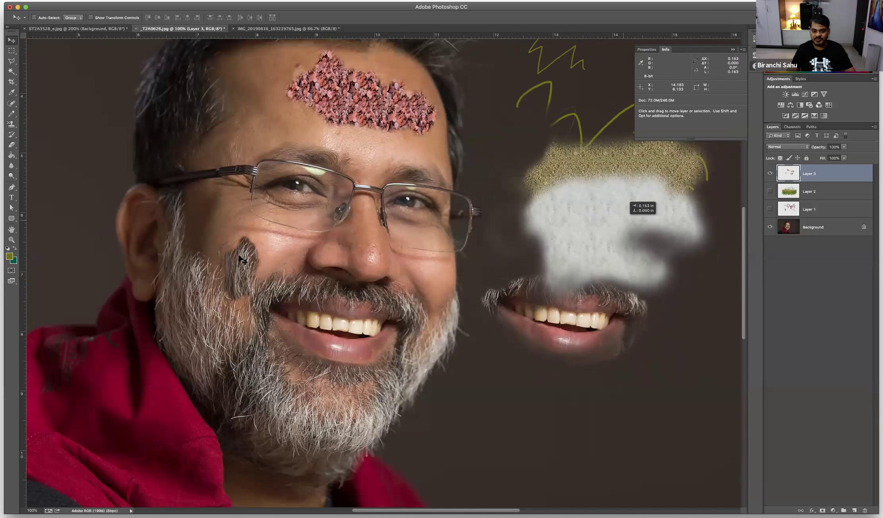
left_click_drag(241, 270, 242, 255)
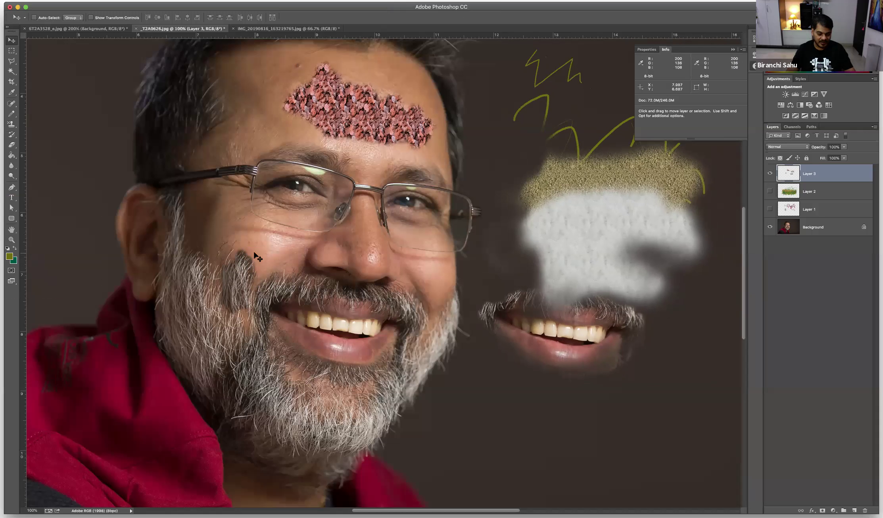
Erase the hard edges of the cloned beard patch on the cheek, and shift Layer 3 slightly left and down.
key("e")
scroll(249, 247, "down", 1)
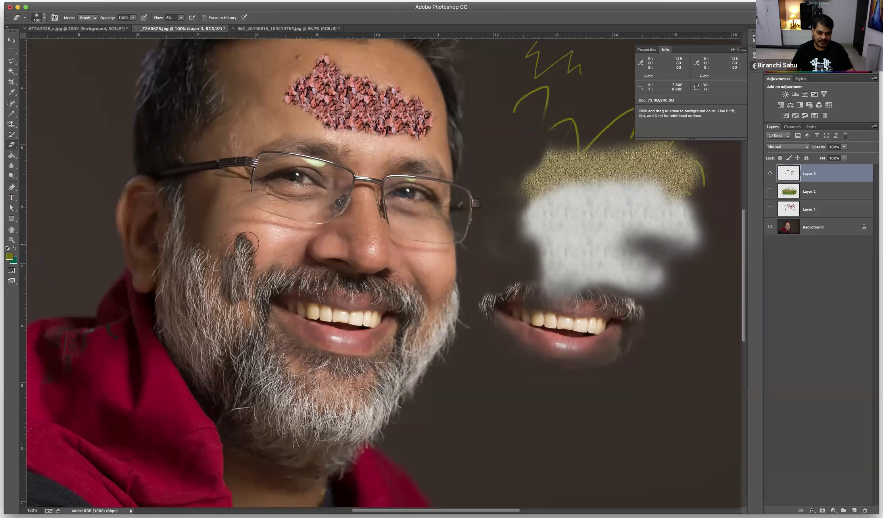
scroll(248, 244, "down", 1)
mouse_move(247, 239)
left_mouse_down()
mouse_move(267, 241)
mouse_move(260, 250)
mouse_move(263, 242)
mouse_move(241, 229)
mouse_move(224, 245)
mouse_move(247, 233)
mouse_move(264, 246)
mouse_move(238, 224)
mouse_move(213, 259)
mouse_move(240, 235)
mouse_move(259, 249)
mouse_move(246, 302)
mouse_move(249, 284)
mouse_move(235, 299)
mouse_move(214, 291)
mouse_move(214, 263)
mouse_move(220, 304)
mouse_move(248, 291)
mouse_move(263, 268)
mouse_move(232, 296)
mouse_move(259, 268)
mouse_move(216, 264)
left_mouse_up()
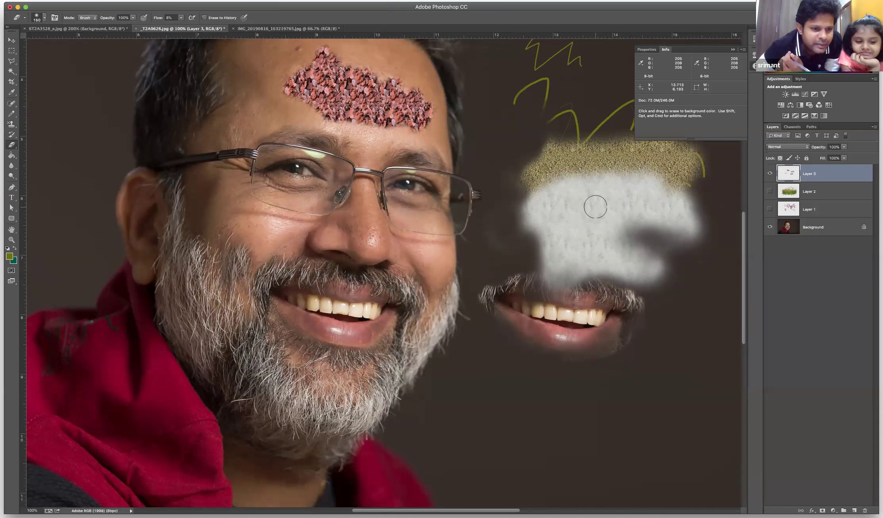
key("v")
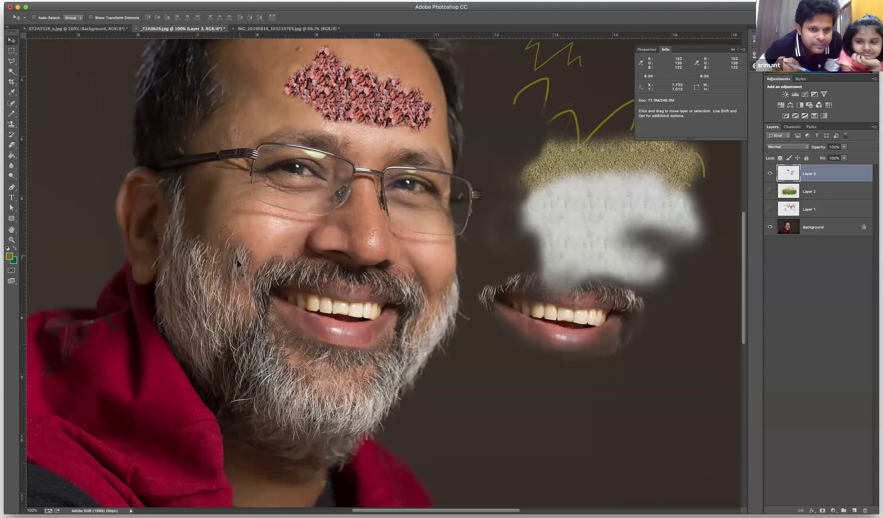
left_click_drag(228, 269, 199, 261)
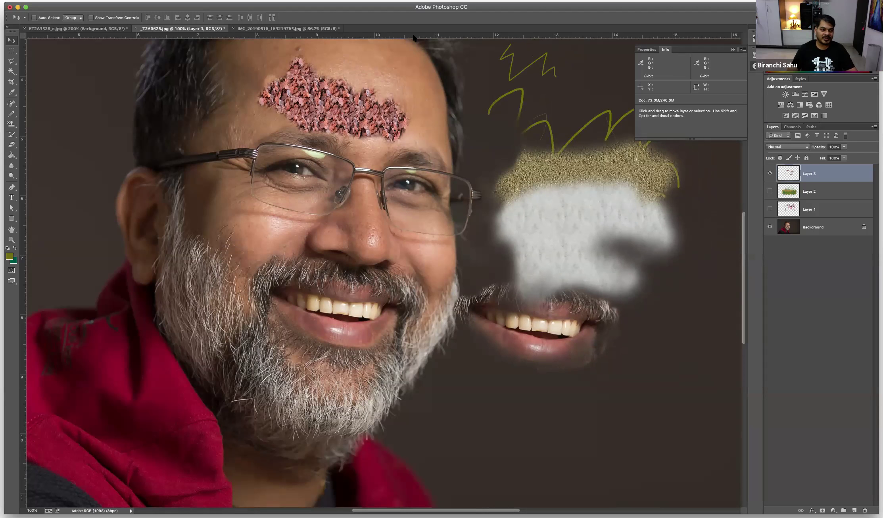
Look through the Eraser tool variants and switch to the Paint Bucket tool.
left_click(12, 145)
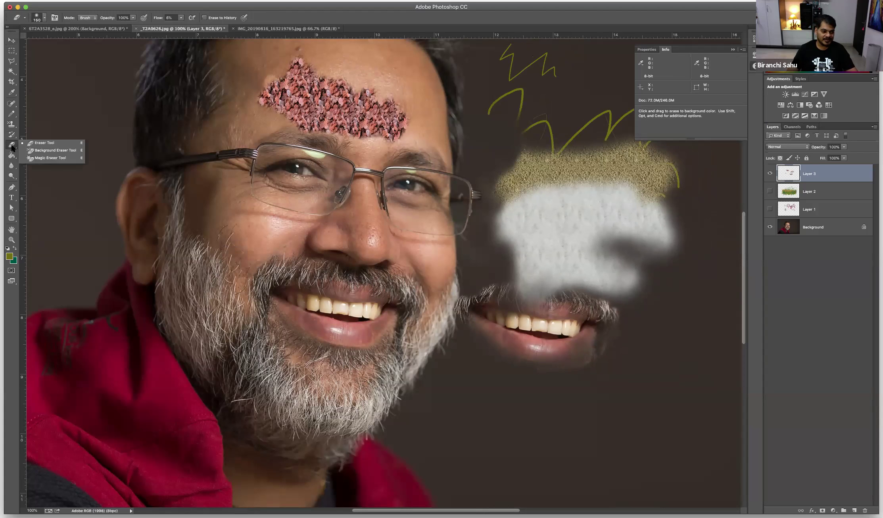
left_click(46, 143)
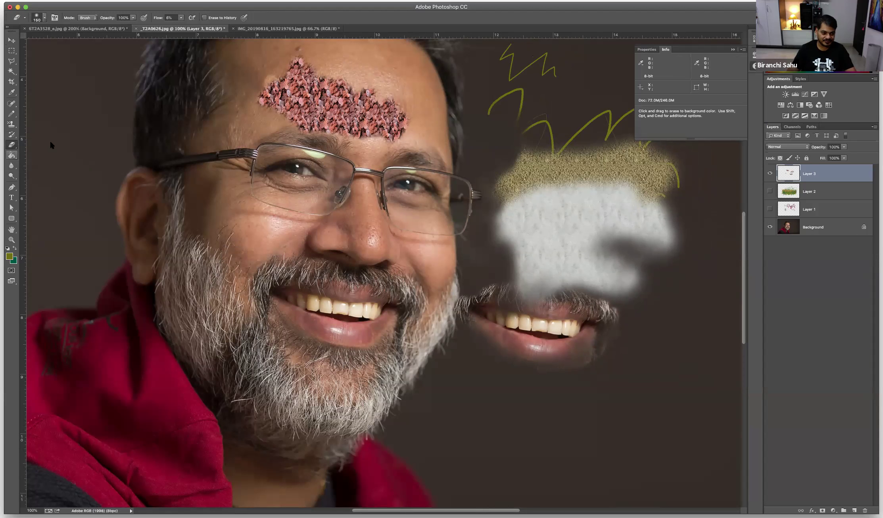
left_click_drag(11, 145, 51, 144)
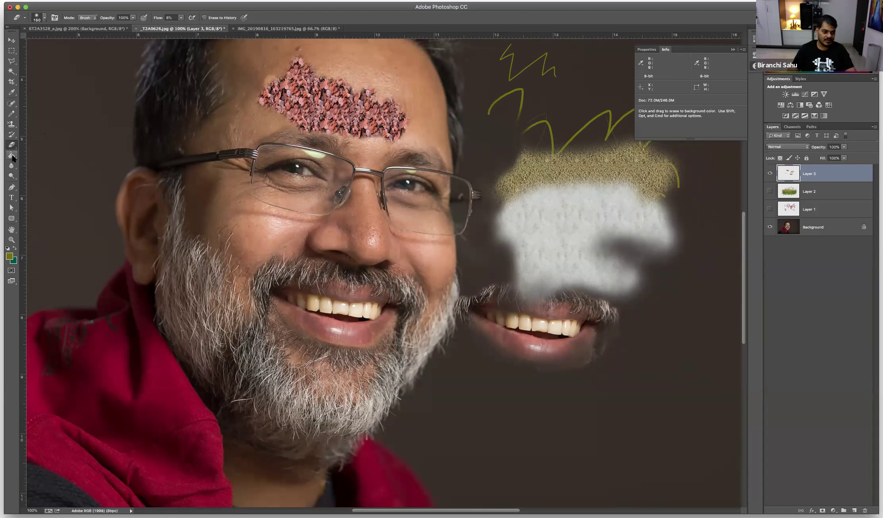
left_click_drag(12, 155, 52, 153)
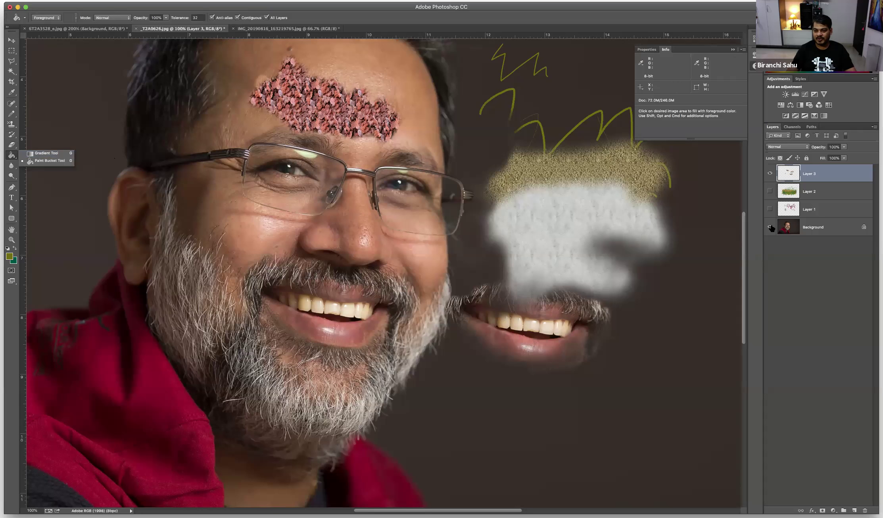
Hide Layer 3 and add a new empty layer above it.
left_click(771, 173)
left_click(771, 173)
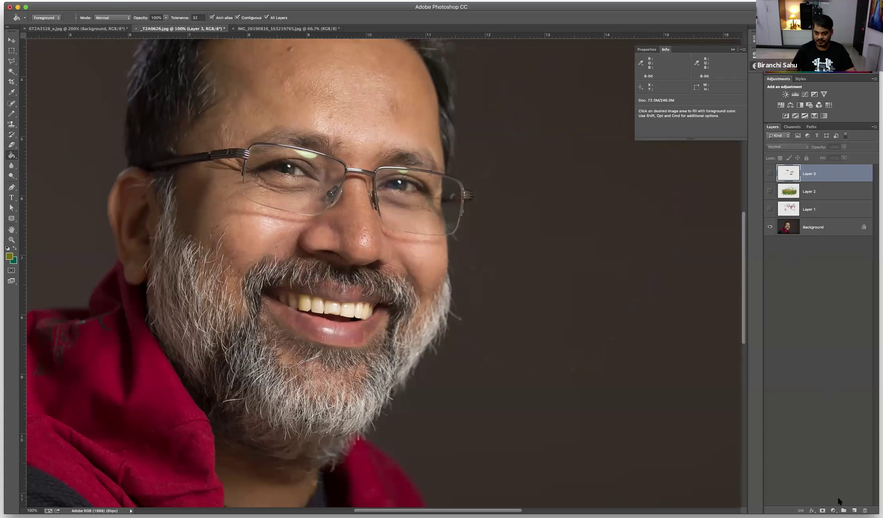
left_click(854, 511)
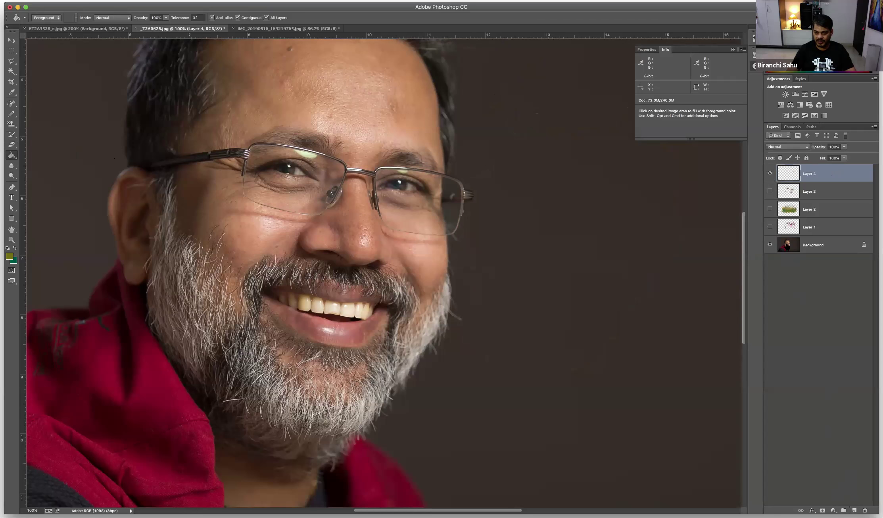
Set the foreground color to white, fill the Background layer with it and undo the fill.
left_click(813, 245)
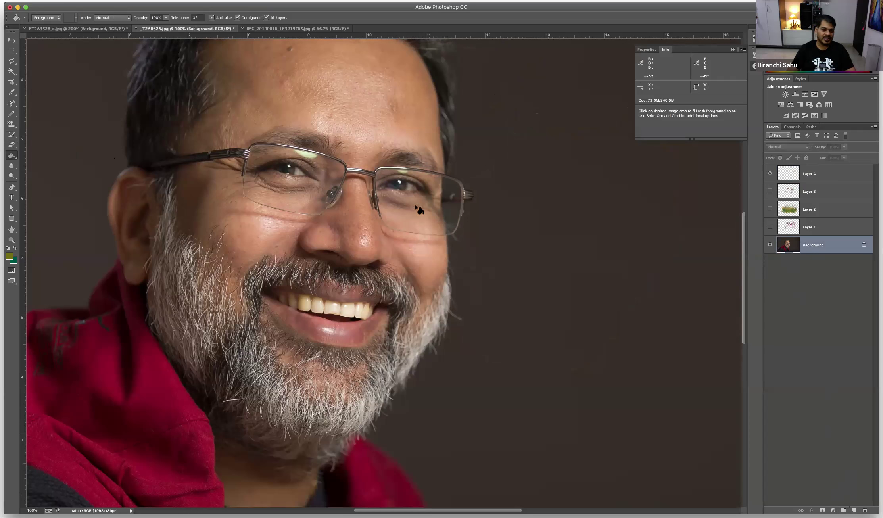
left_click(9, 256)
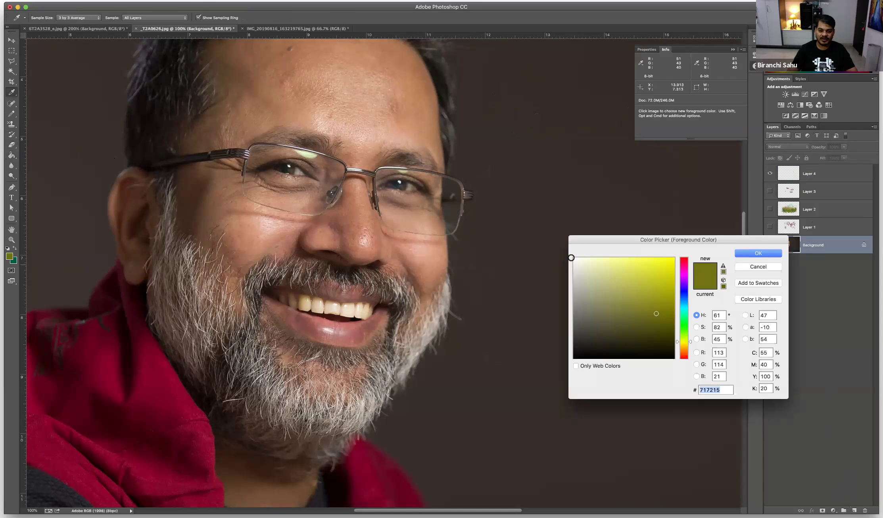
left_click(574, 258)
left_click(759, 253)
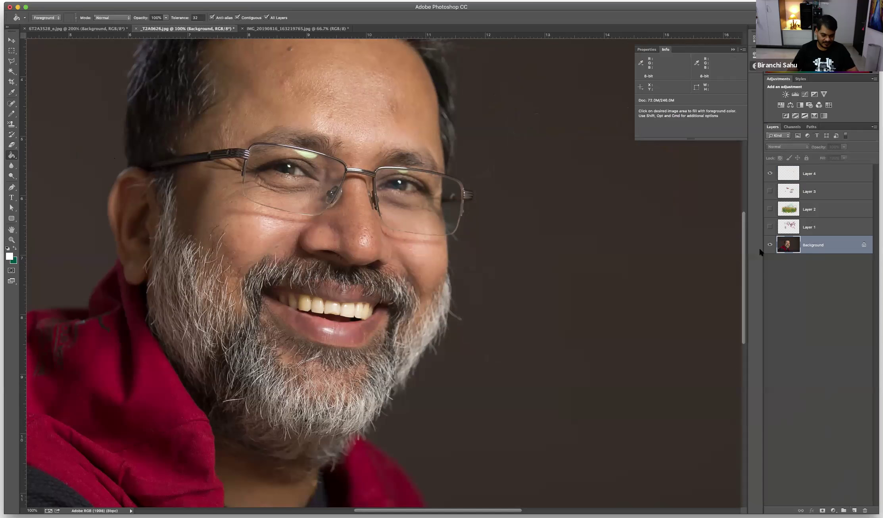
key("alt+BackSpace")
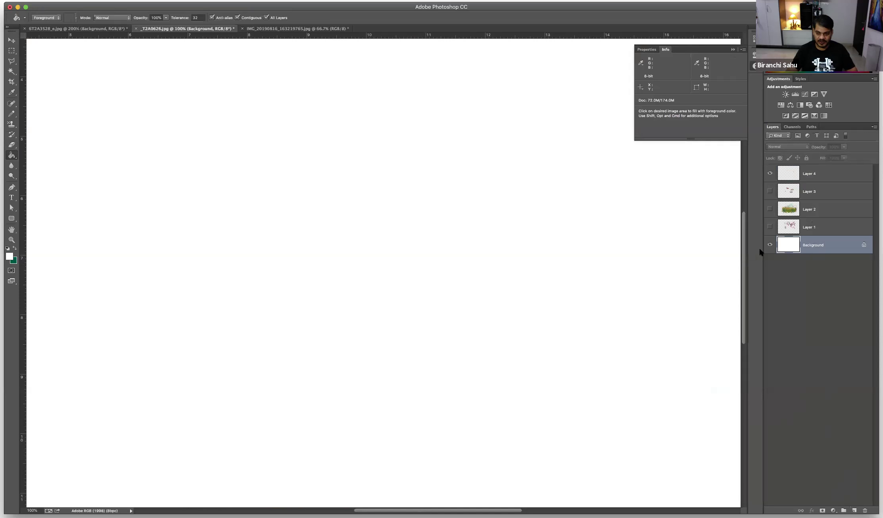
key("super+z")
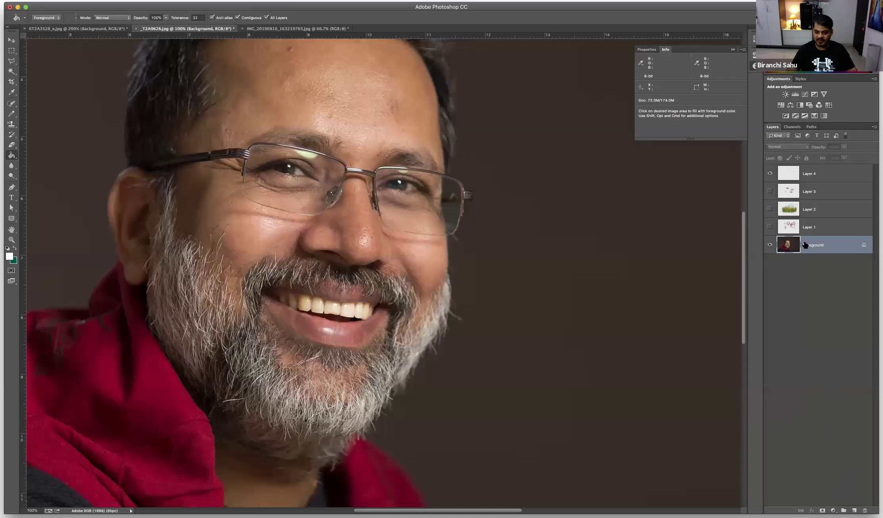
Add a new layer above the Background filled with white, and select a rectangle about 6.2 by 4.2 in its middle.
left_click(855, 511)
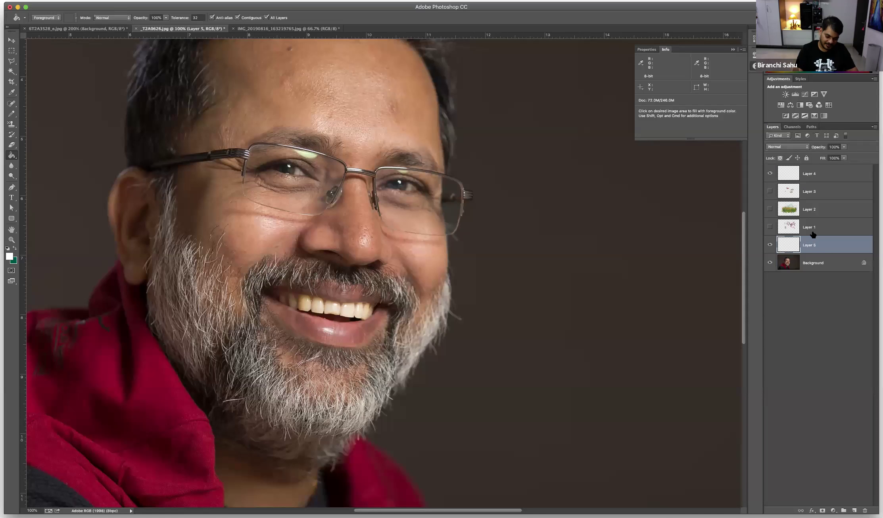
key("alt+BackSpace")
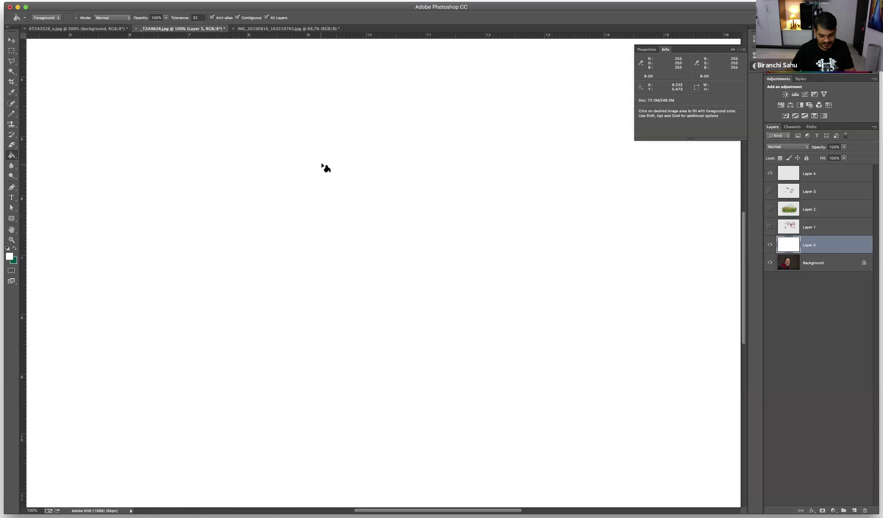
key("m")
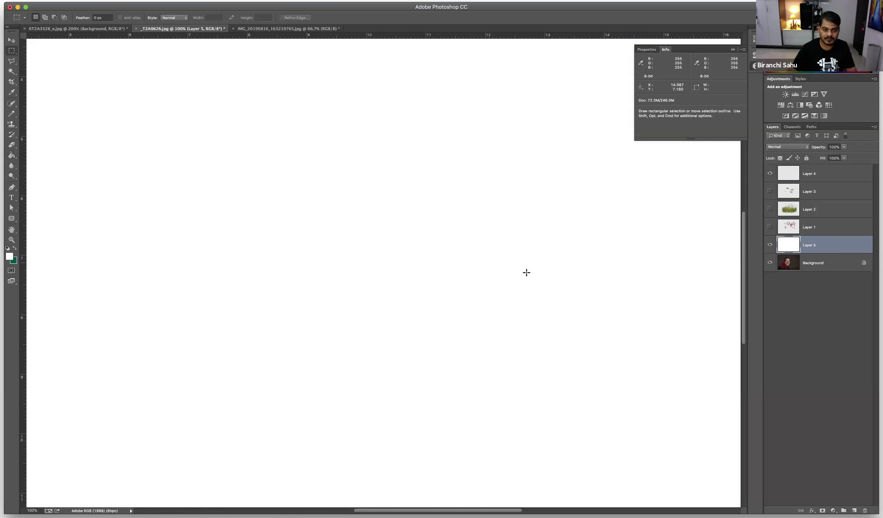
left_click_drag(427, 272, 555, 386)
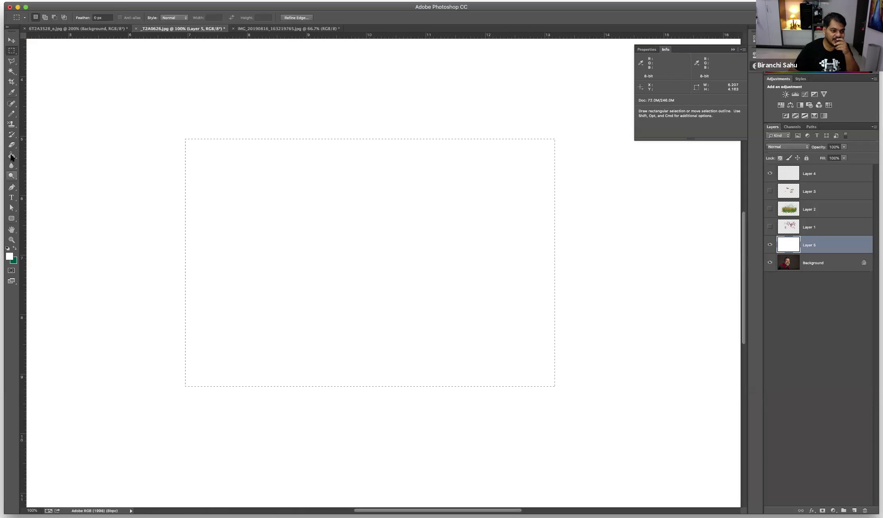
Switch to the Gradient tool and open its current gradient for editing.
left_click(13, 157)
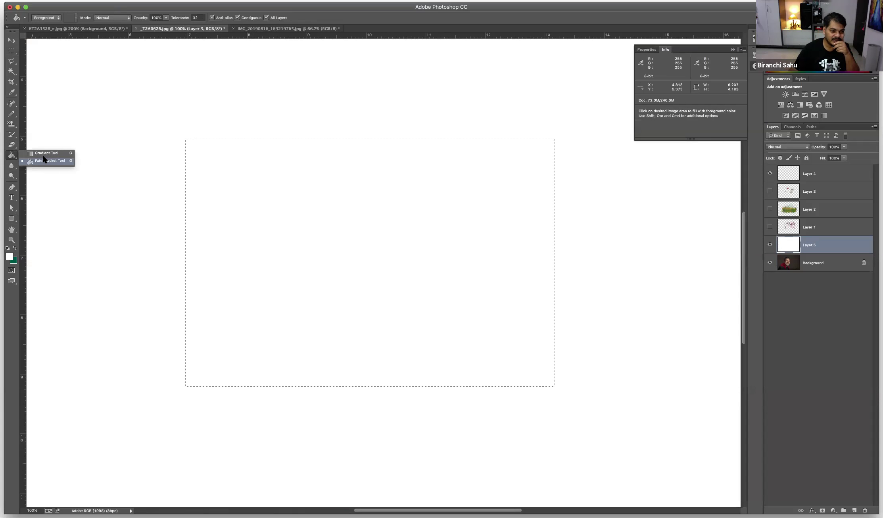
left_click(44, 152)
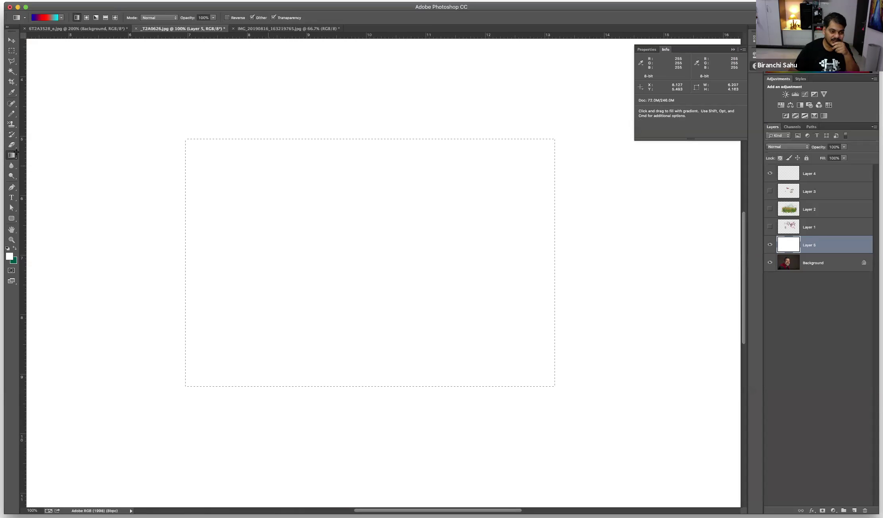
left_click(46, 18)
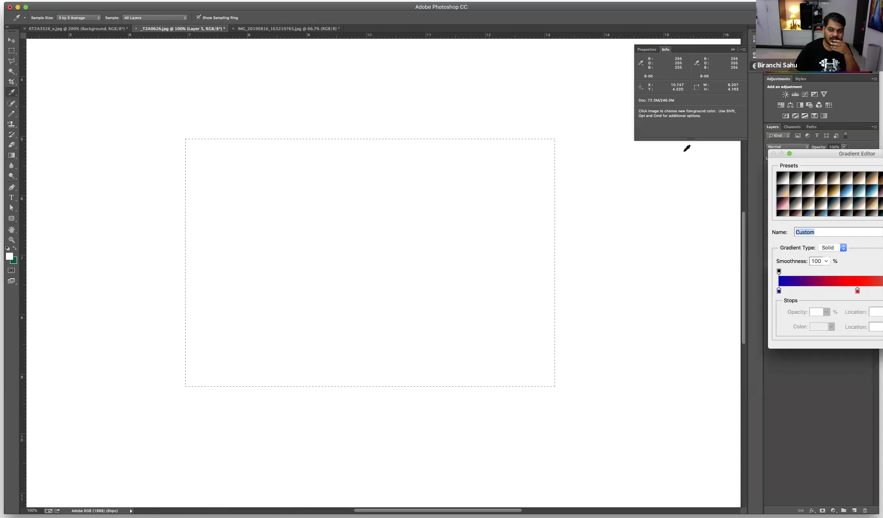
left_click_drag(855, 157, 673, 159)
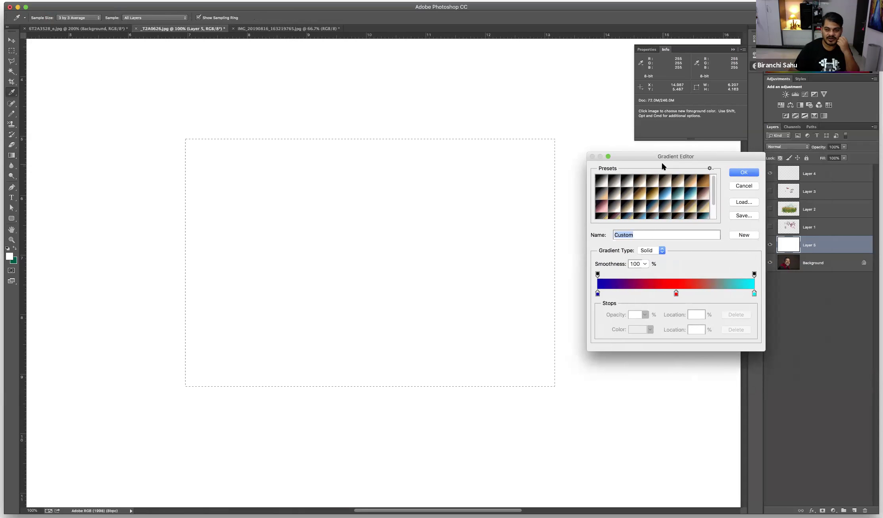
Replace the gradient presets with the Neutral Density set.
left_click(710, 168)
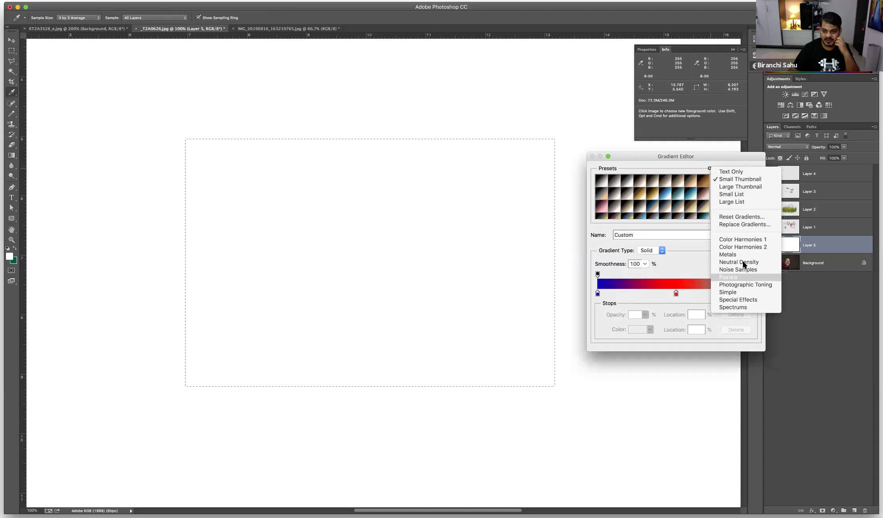
left_click(711, 169)
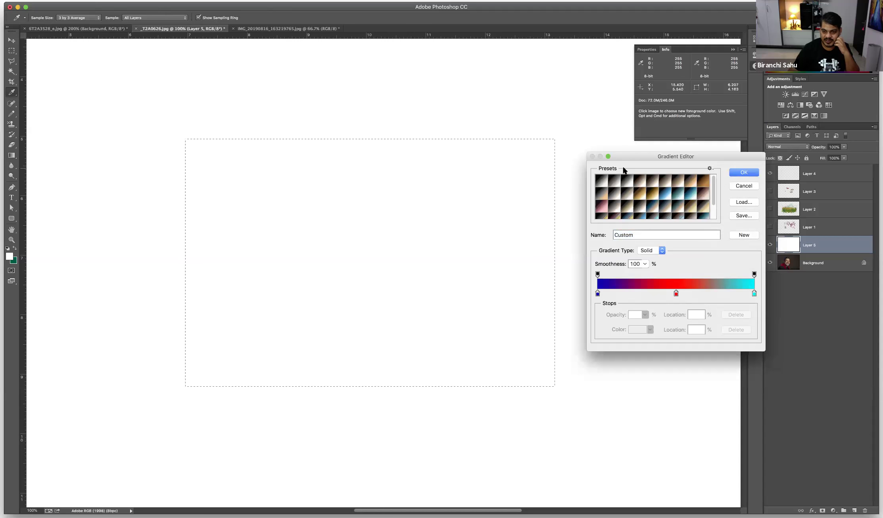
left_click(711, 169)
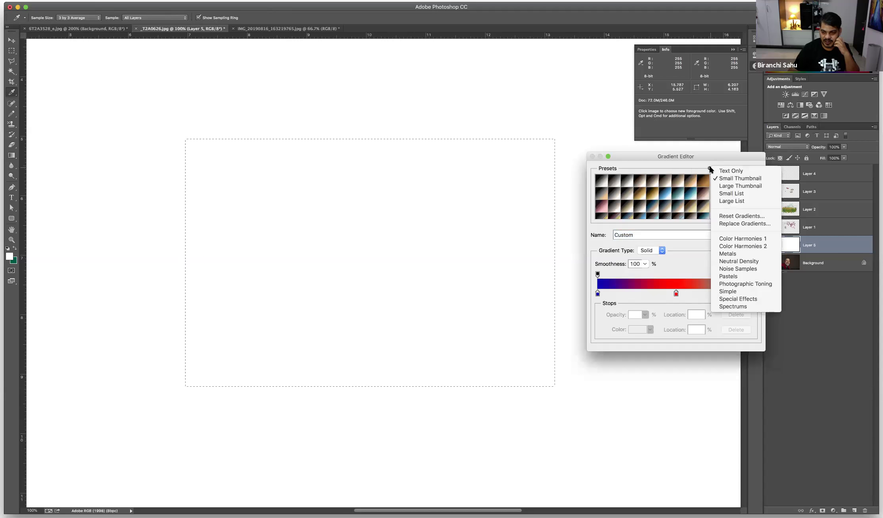
left_click(745, 262)
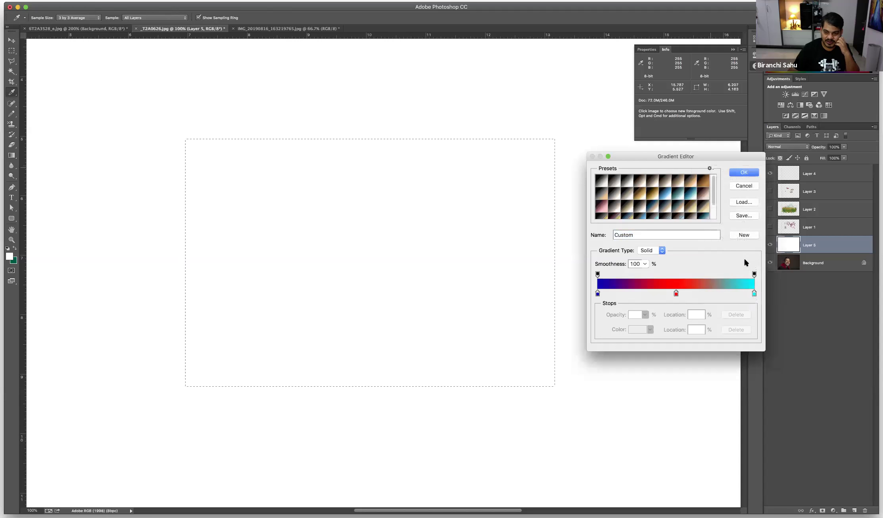
left_click(567, 166)
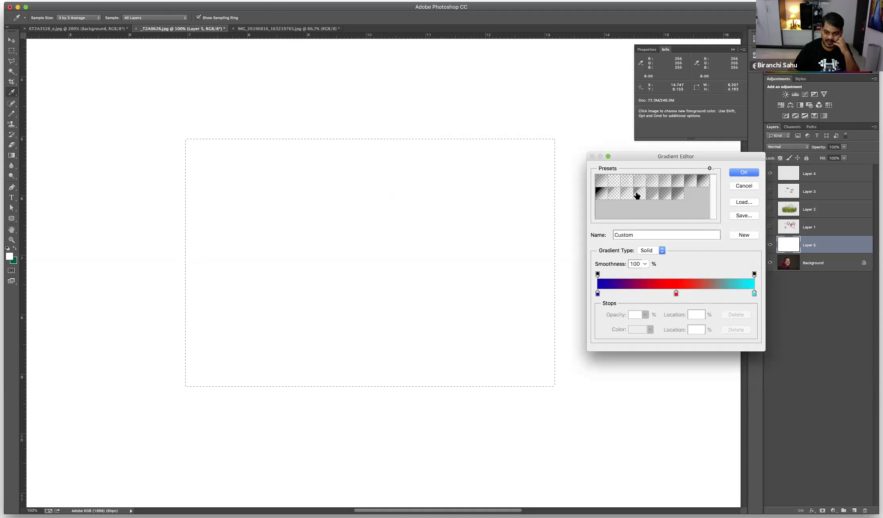
Load the Pastels gradient presets and draw a Blue, Yellow, Pink linear gradient straight down through the selection.
left_click(710, 169)
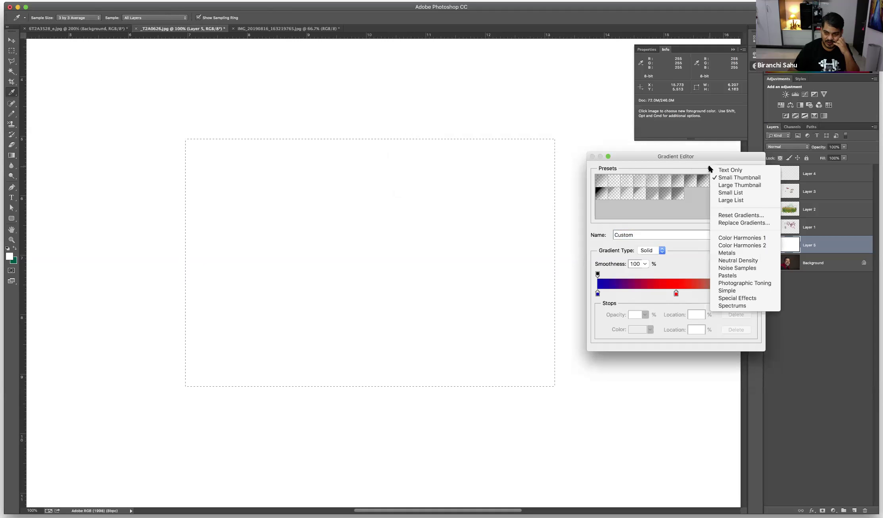
left_click(728, 276)
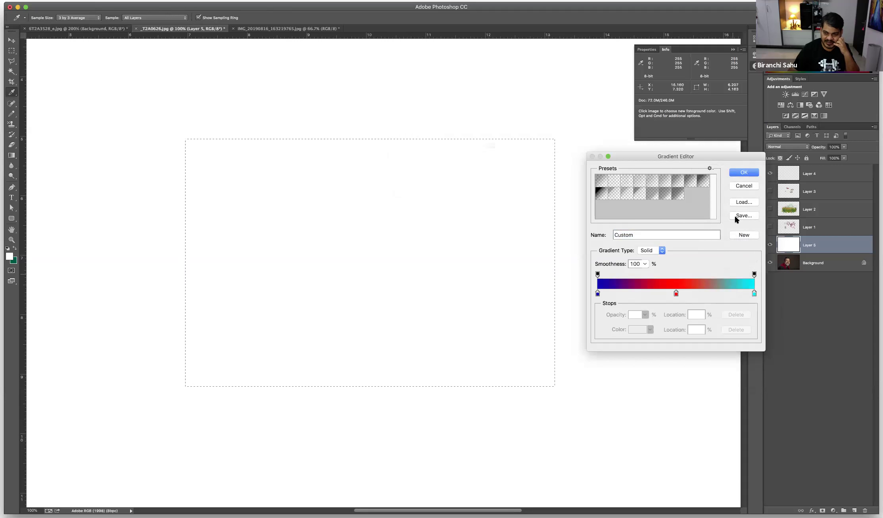
left_click(559, 167)
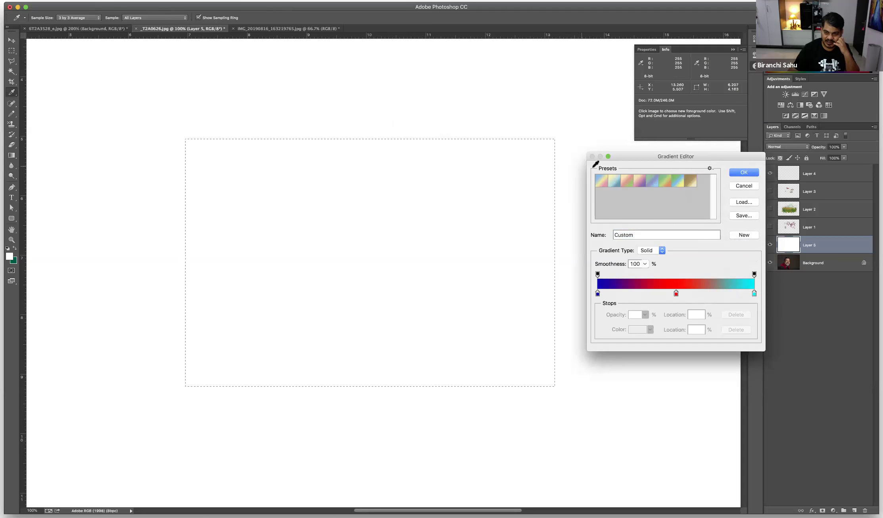
left_click(602, 181)
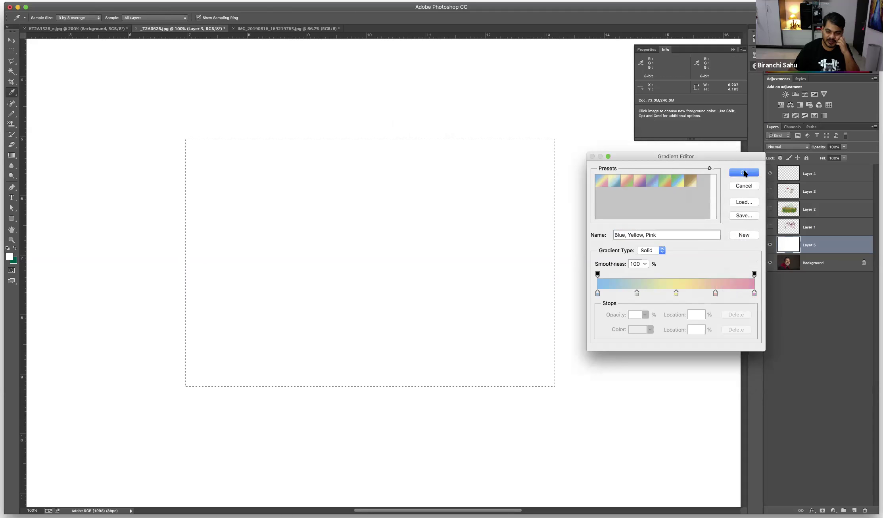
left_click(745, 173)
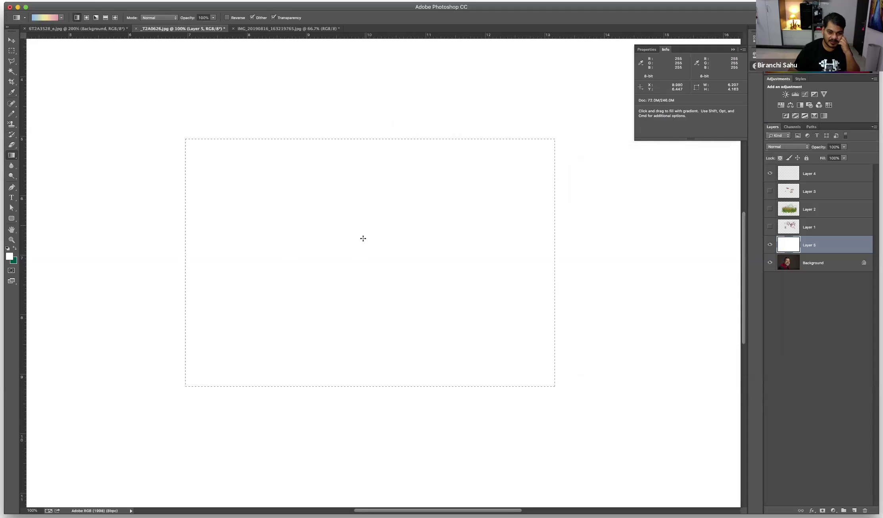
left_click_drag(363, 160, 362, 378)
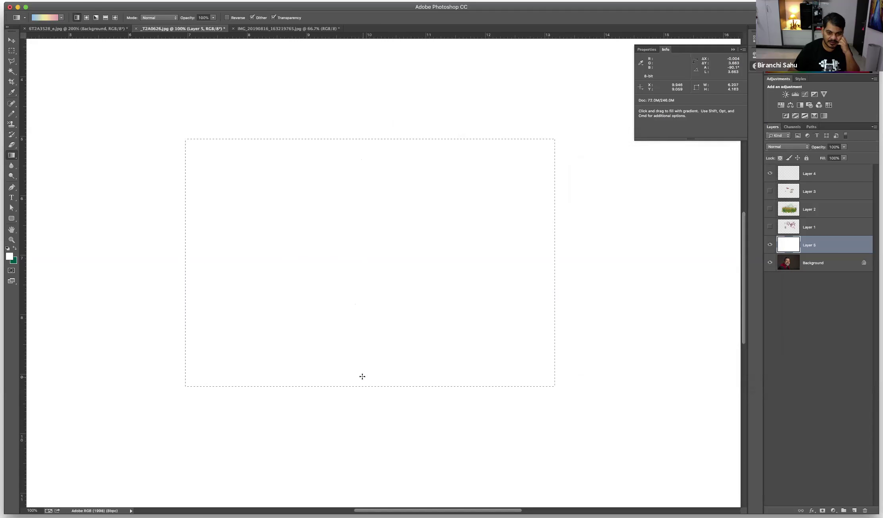
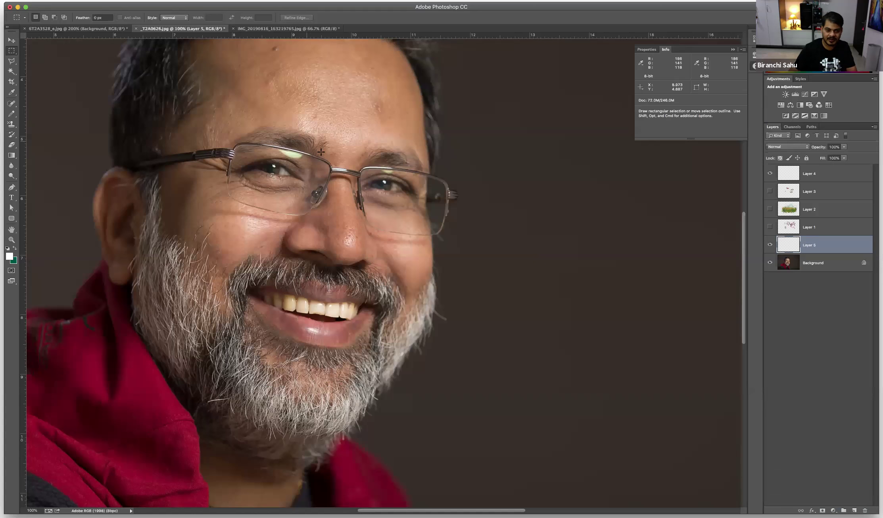
Select a rectangle about 7.3 by 5.4 over the face and draw a reversed diamond gradient in it on Layer 5.
left_click_drag(209, 100, 645, 423)
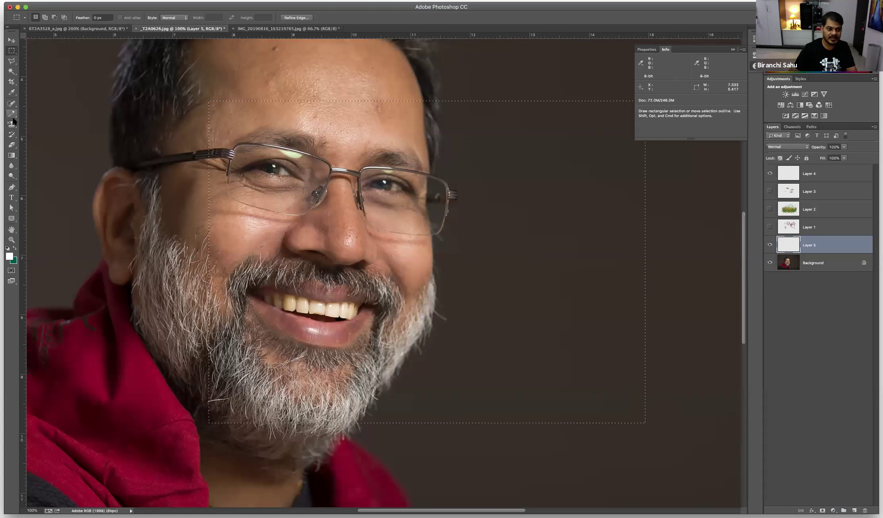
left_click(12, 156)
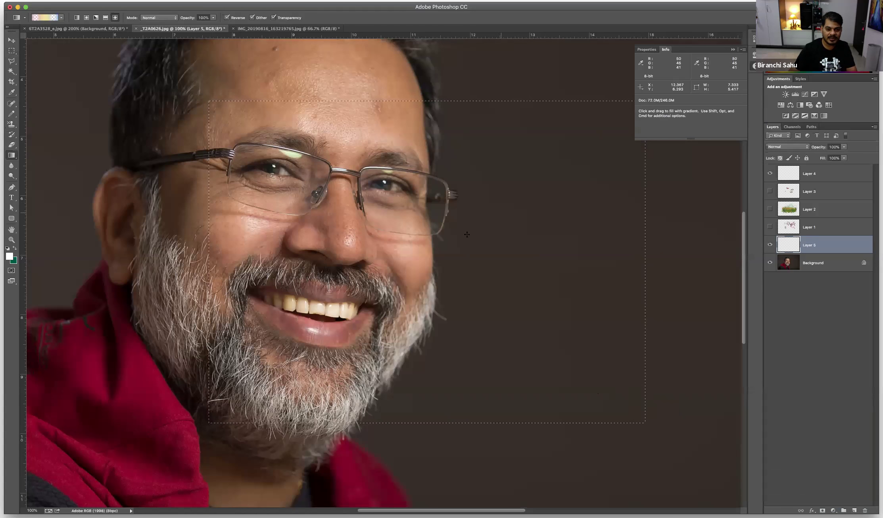
left_click_drag(389, 268, 582, 137)
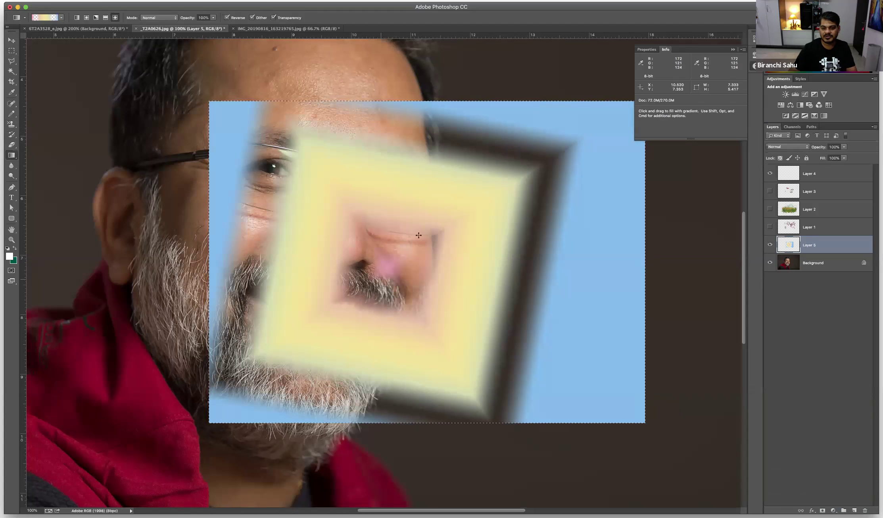
Draw more diamond gradients in varied directions inside the selection on Layer 5, clearing the selected area before and after the last one.
left_click_drag(305, 242, 388, 148)
left_click_drag(536, 238, 391, 217)
left_click_drag(339, 216, 529, 253)
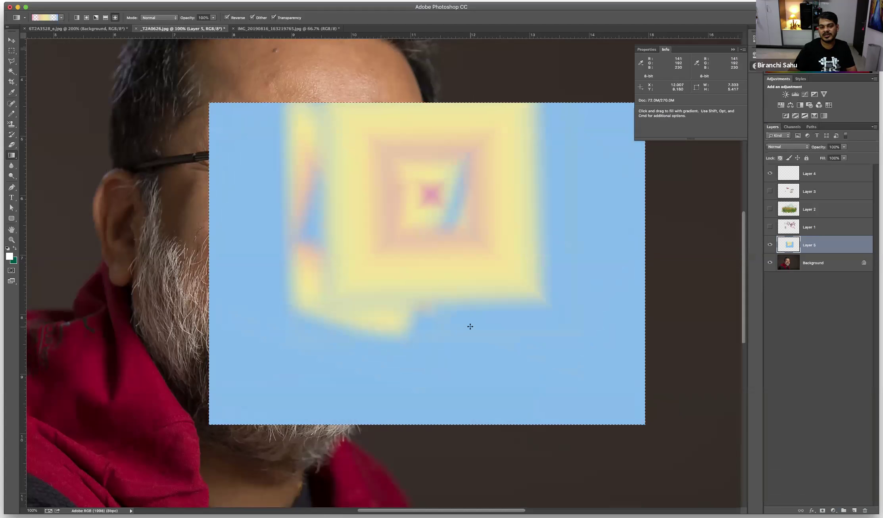
left_click_drag(422, 314, 532, 257)
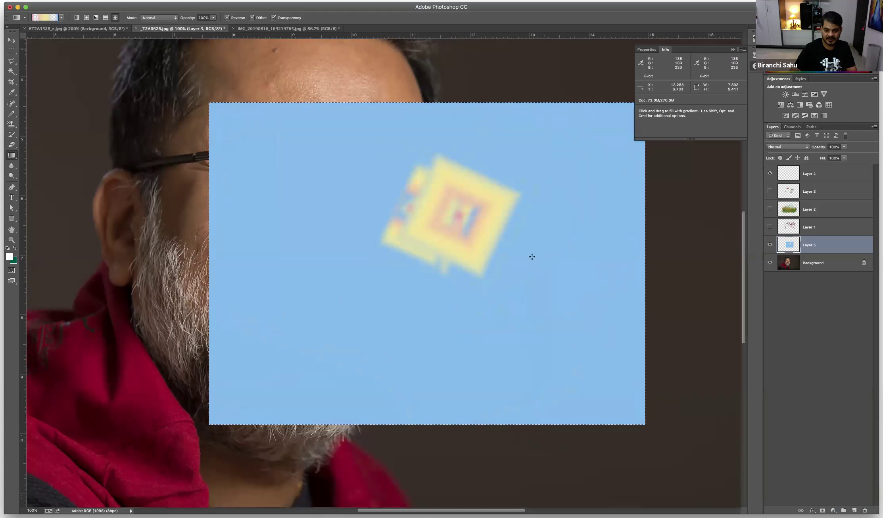
key("BackSpace")
left_click_drag(410, 259, 488, 179)
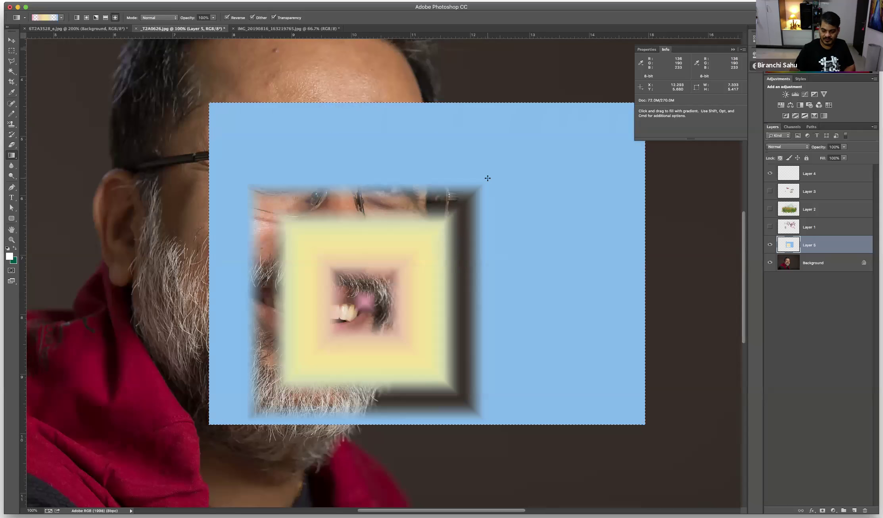
key("BackSpace")
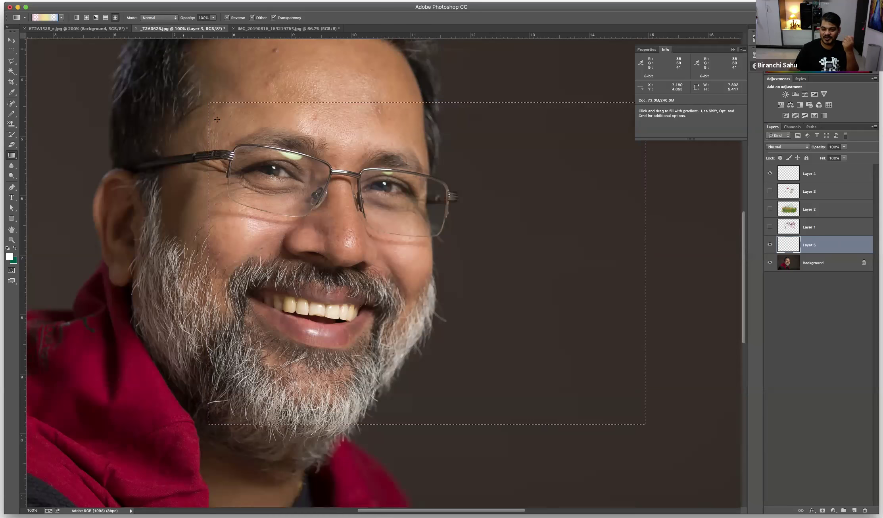
Edit the current gradient: add a white colour stop at 14% and remove the blue start stop and the orange stop.
scroll(218, 119, "right", 1)
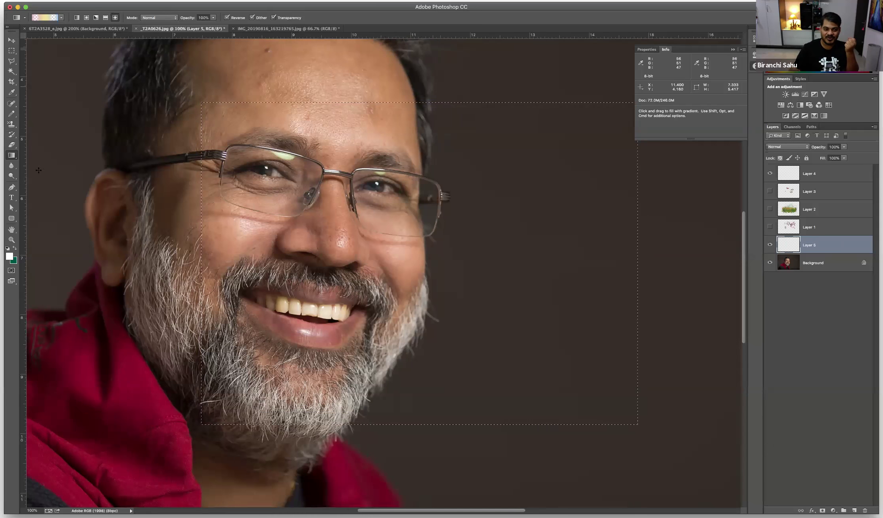
left_click(14, 158)
left_click(46, 153)
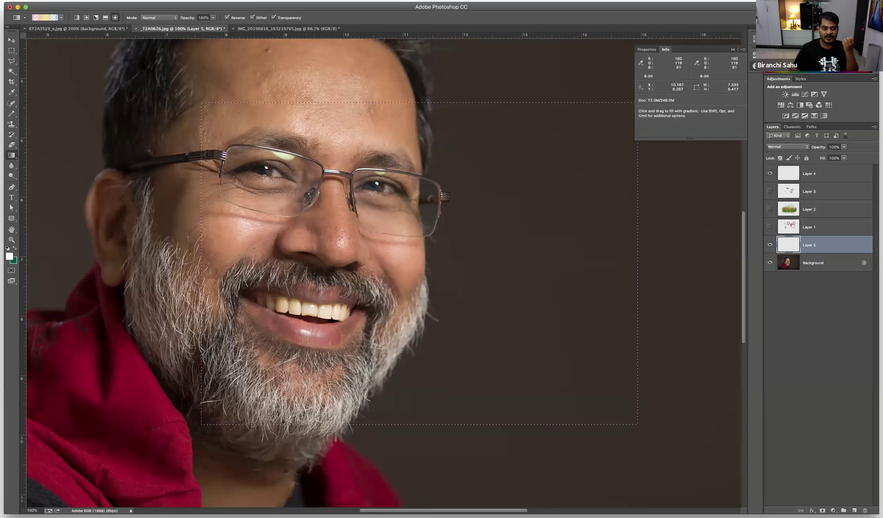
left_click(40, 17)
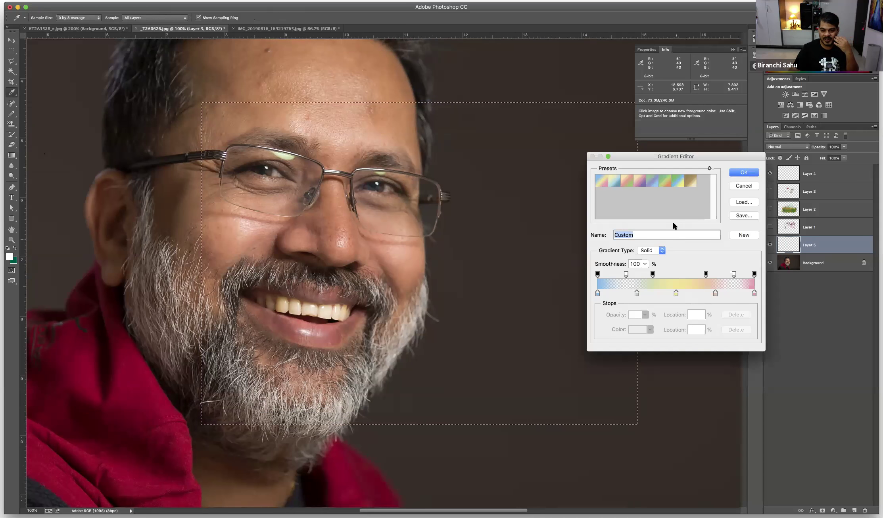
left_click(619, 294)
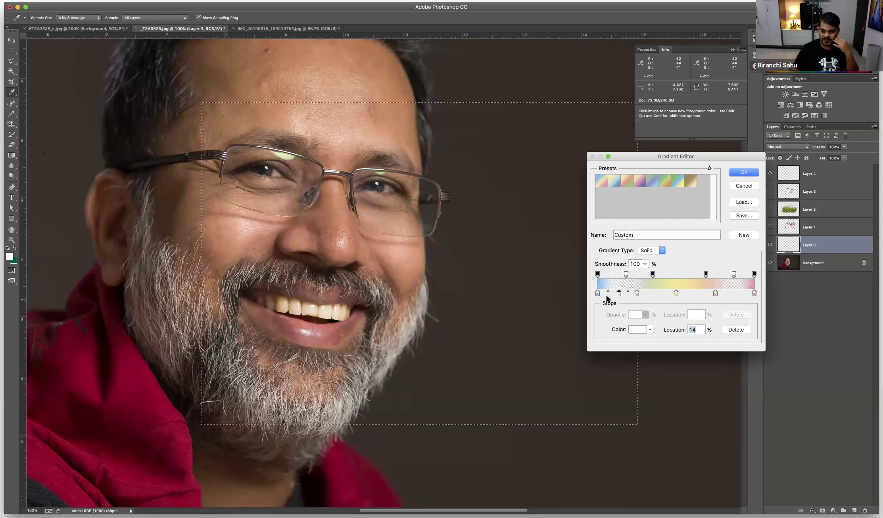
left_click_drag(598, 294, 595, 304)
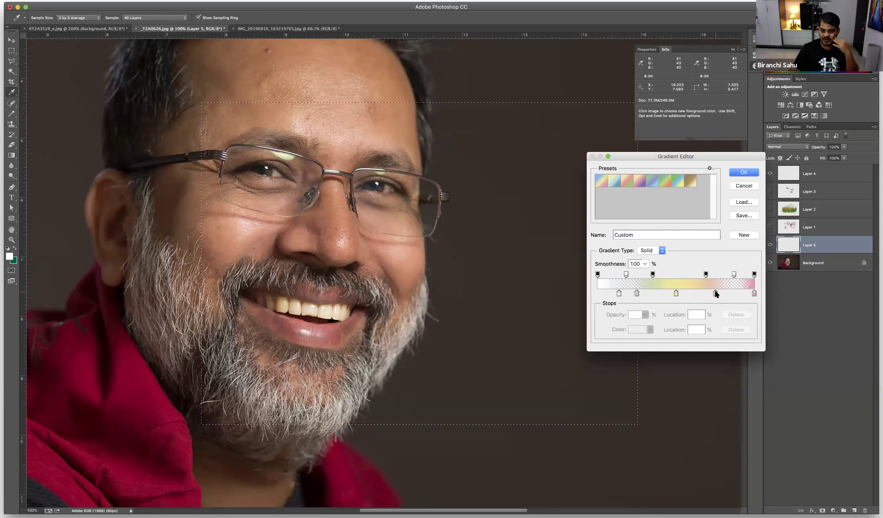
Recolour the gradient's 25% stop to green 449d53 and remove both transparent opacity stops.
left_click(637, 293)
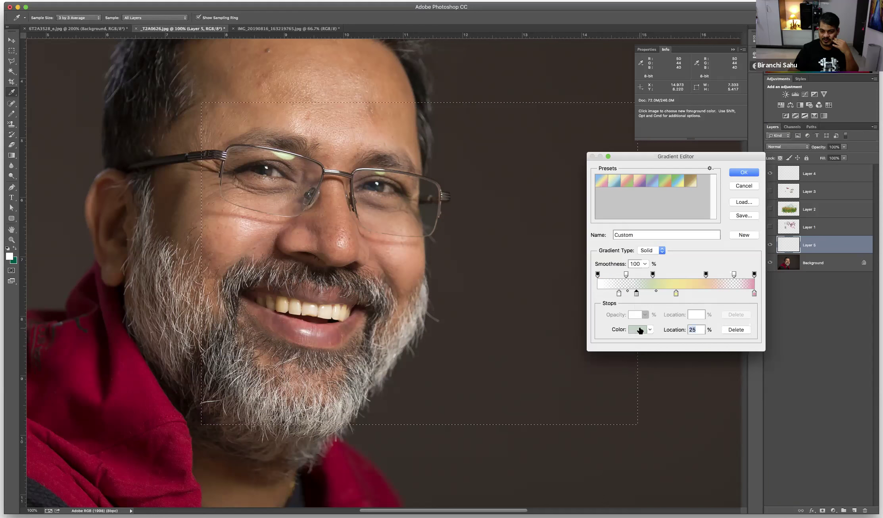
left_click(640, 331)
left_click(631, 296)
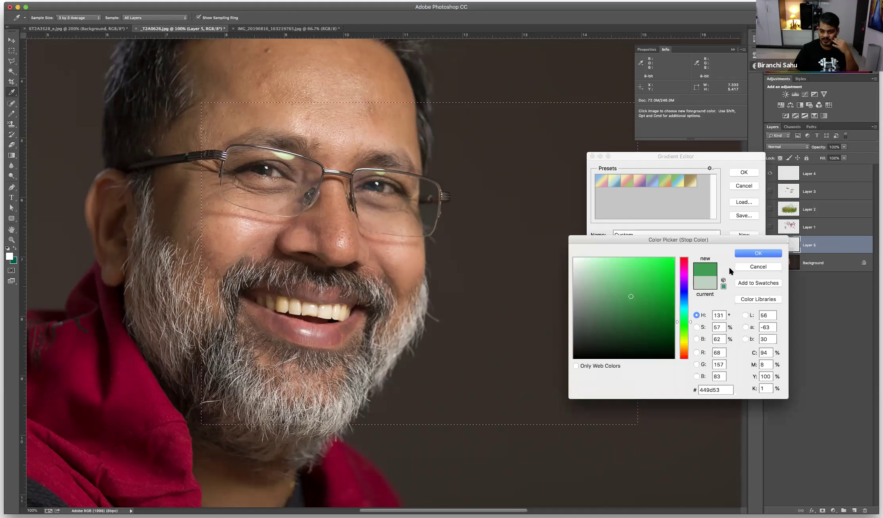
key("Return")
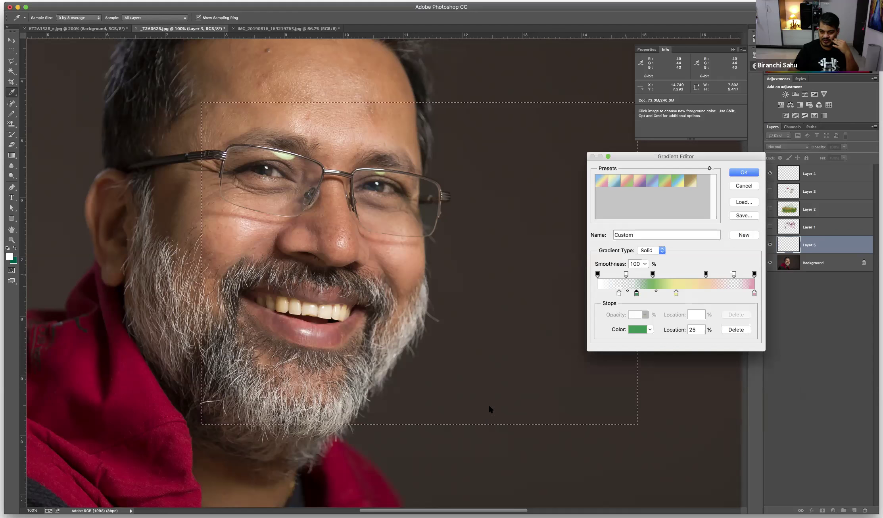
left_click_drag(627, 274, 627, 253)
left_click_drag(734, 275, 776, 424)
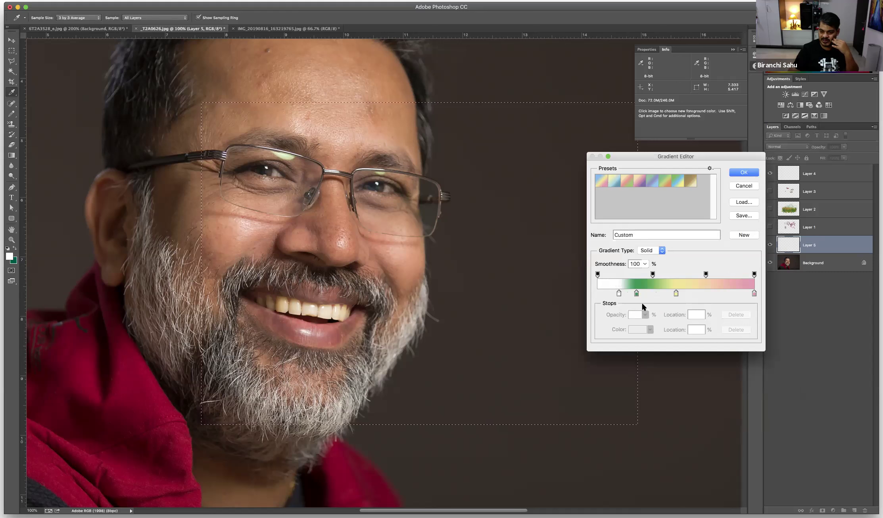
Move the gradient's white colour stop to 10% and recolour it dark olive yellow.
left_click_drag(620, 294, 615, 297)
left_click(631, 331)
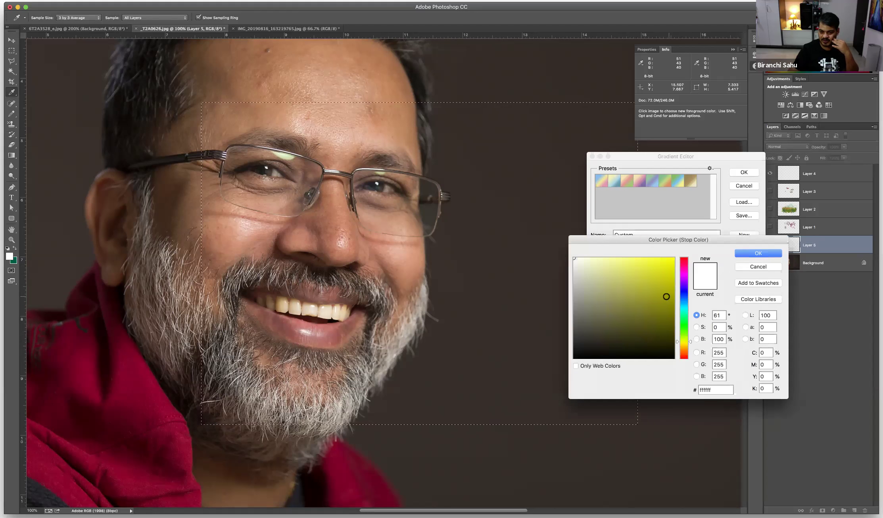
left_click(666, 297)
left_click(752, 255)
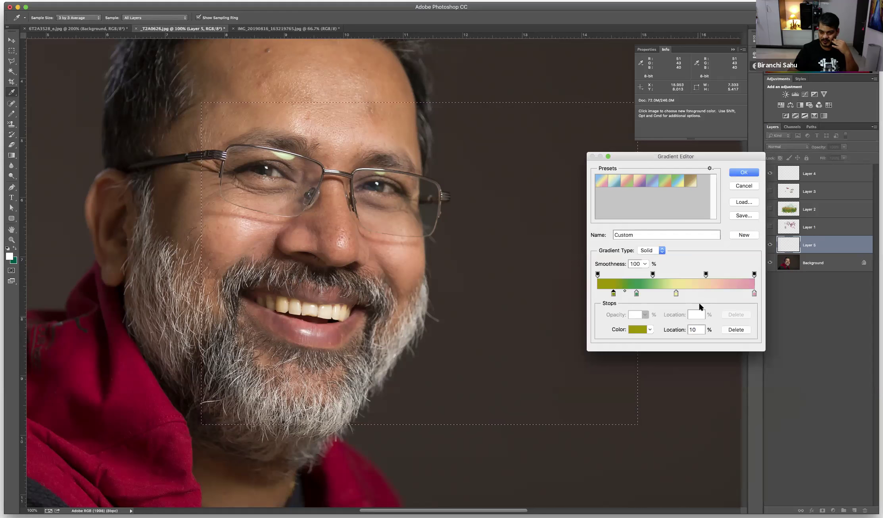
Recolour the gradient's end stop at 100% to deep crimson and apply the edited gradient.
left_click(755, 293)
left_click(639, 330)
left_click(665, 288)
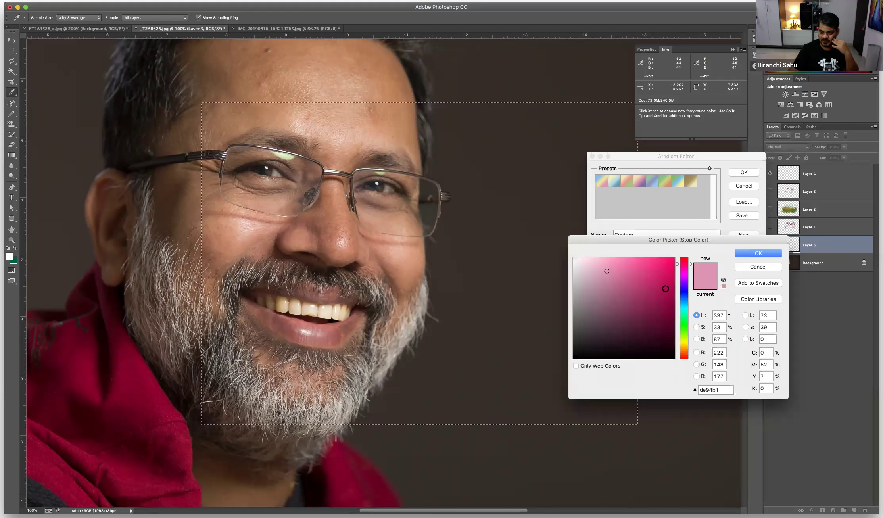
left_click(759, 253)
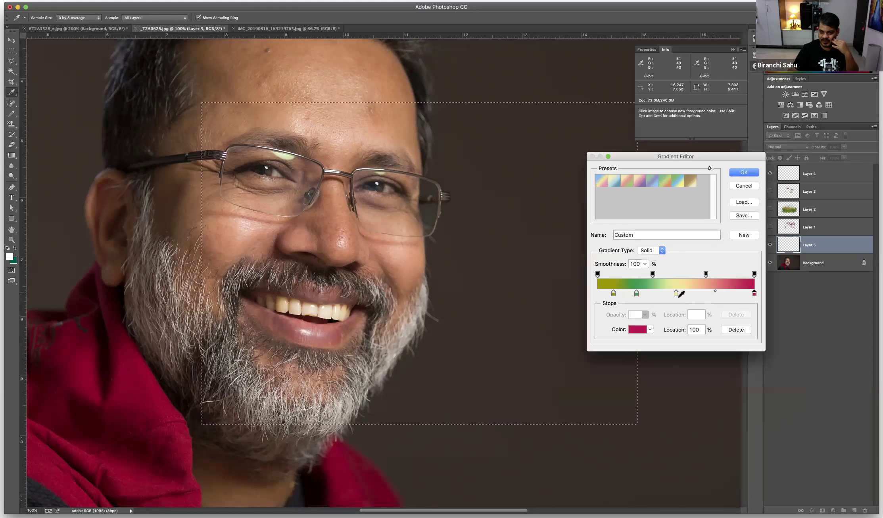
left_click(744, 172)
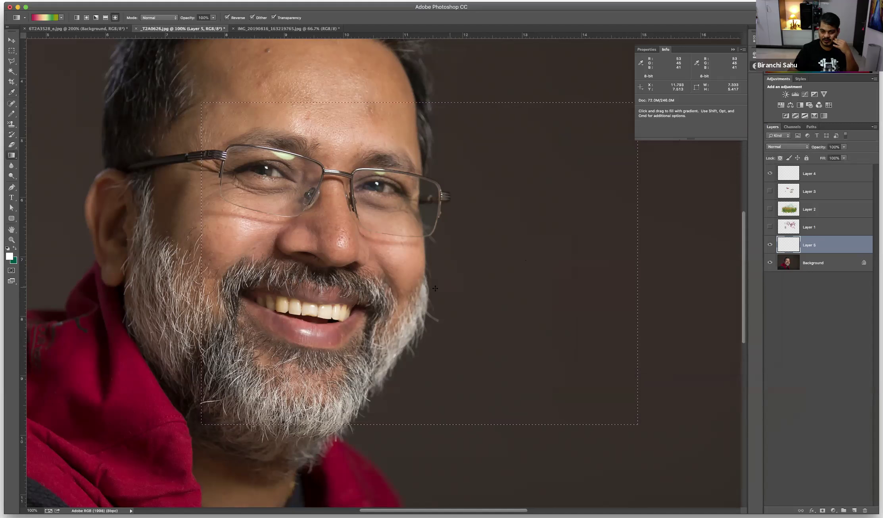
Draw several diamond gradients with the edited colours inside the selection on Layer 5, clear the area and deselect.
left_click_drag(494, 124, 494, 124)
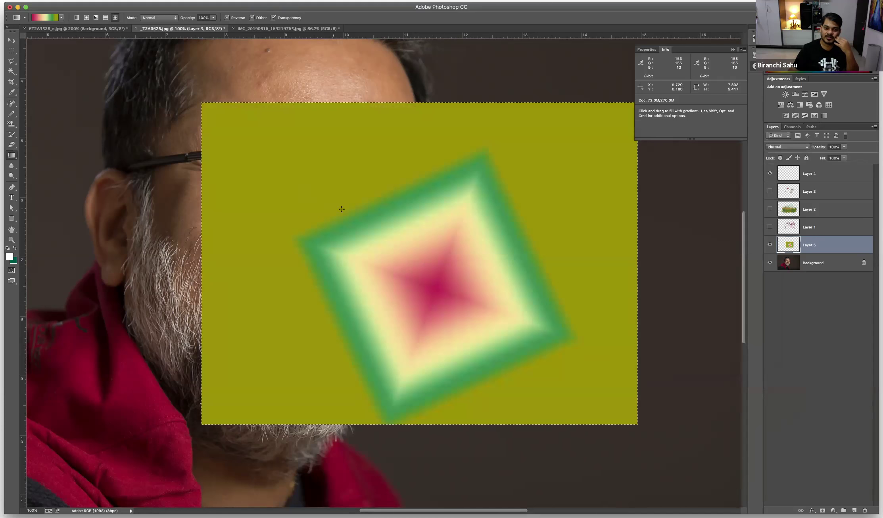
left_click_drag(339, 210, 424, 124)
left_click_drag(486, 238, 553, 155)
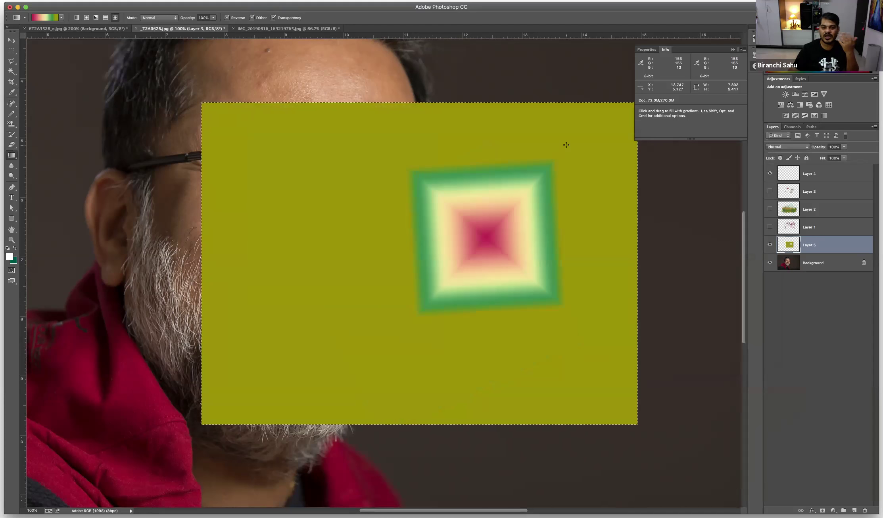
left_click_drag(381, 270, 281, 157)
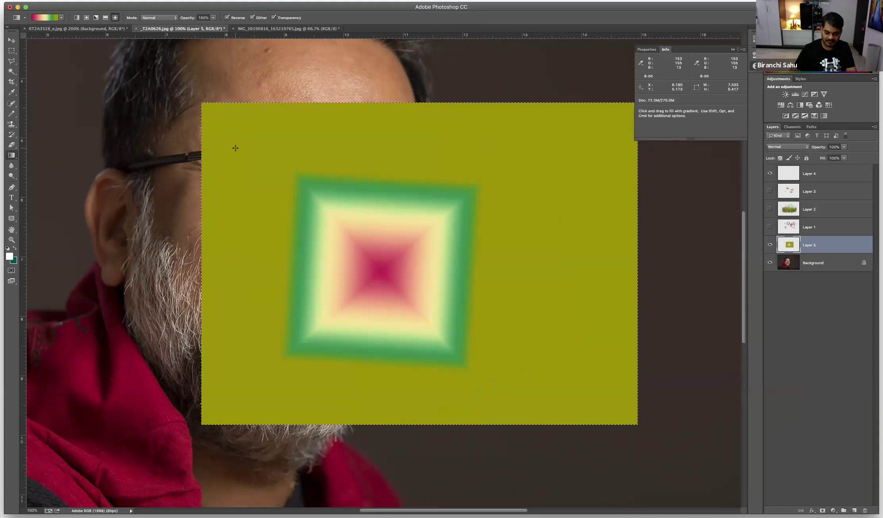
key("Delete")
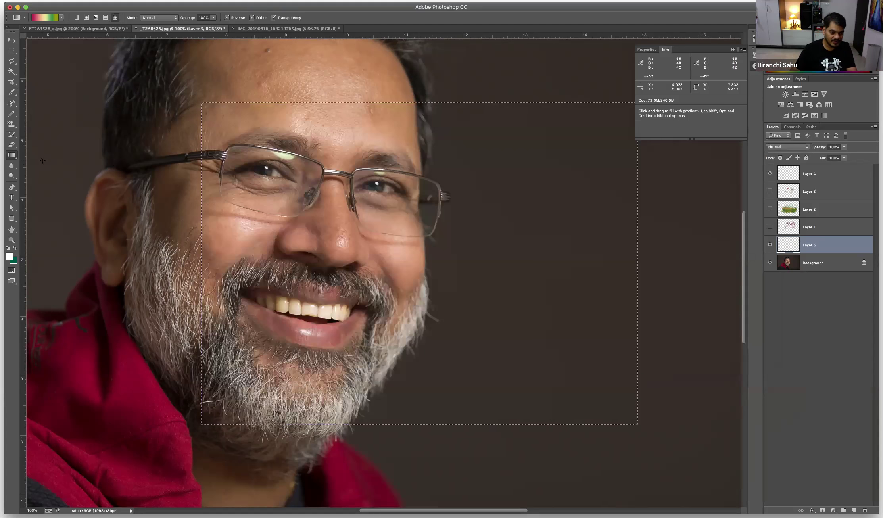
key("super+d")
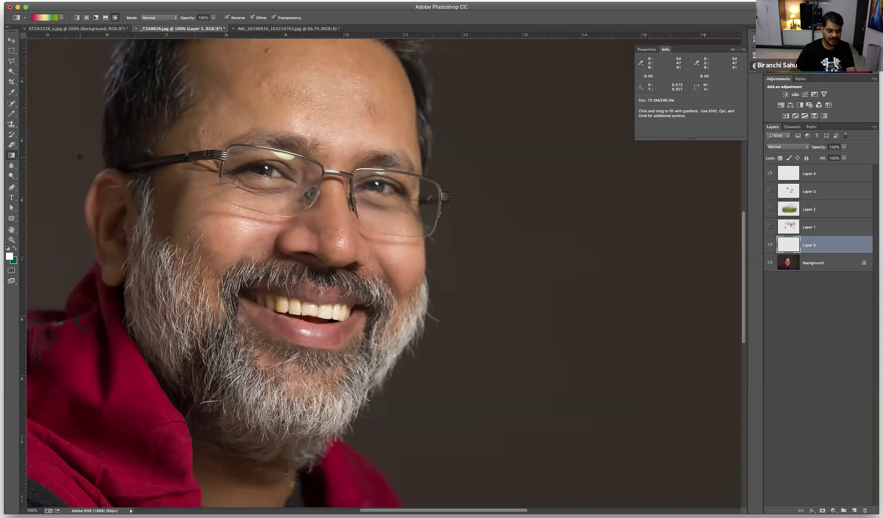
Look over the Blur, Sharpen and Smudge tools and the Dodge, Burn and Sponge tools.
left_click(12, 167)
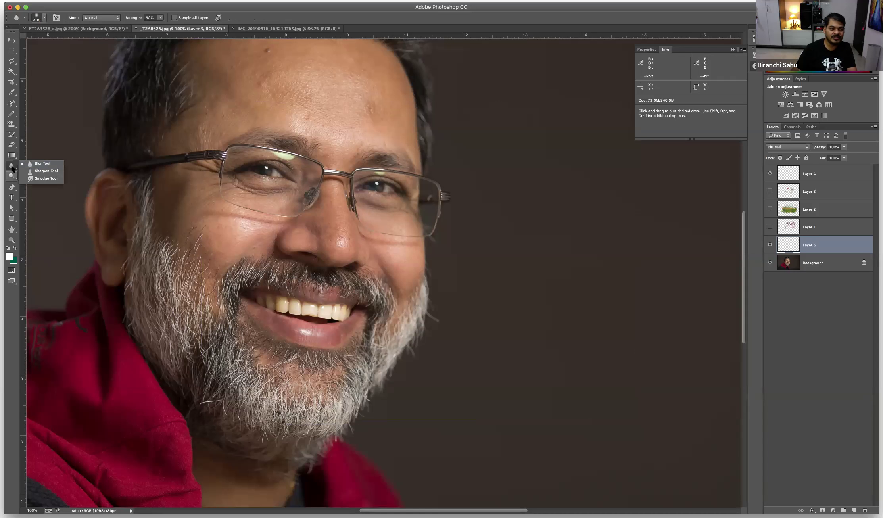
key("Escape")
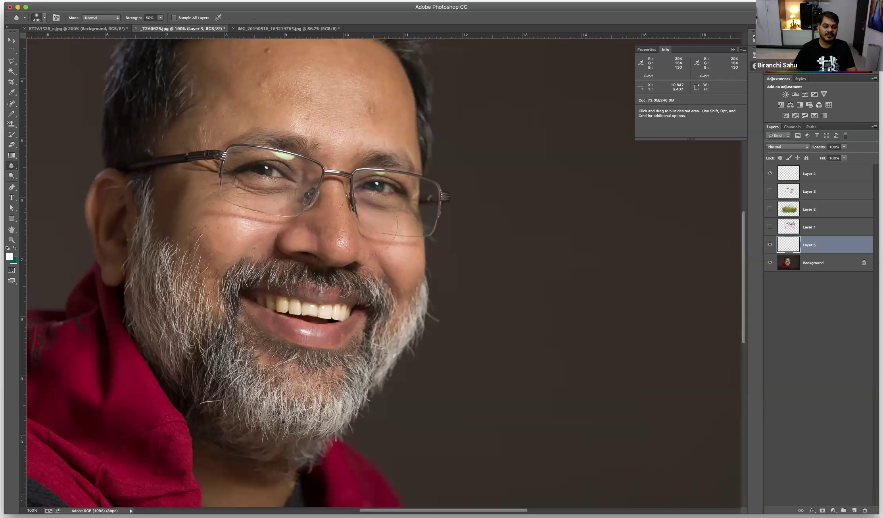
left_click_drag(311, 175, 358, 216)
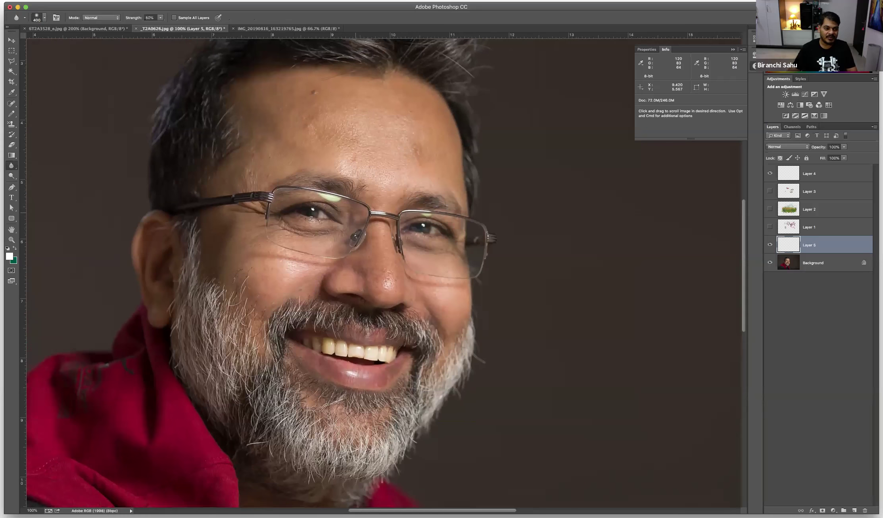
left_click(16, 164)
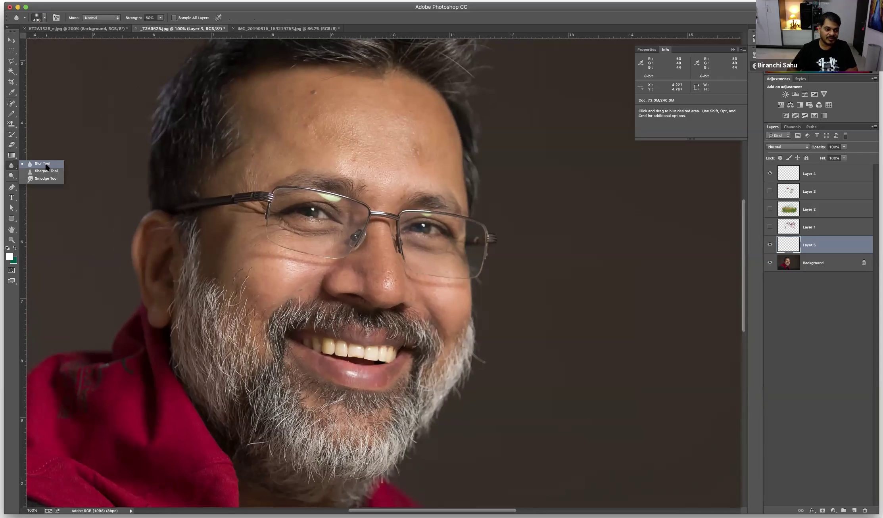
scroll(47, 167, "right", 2)
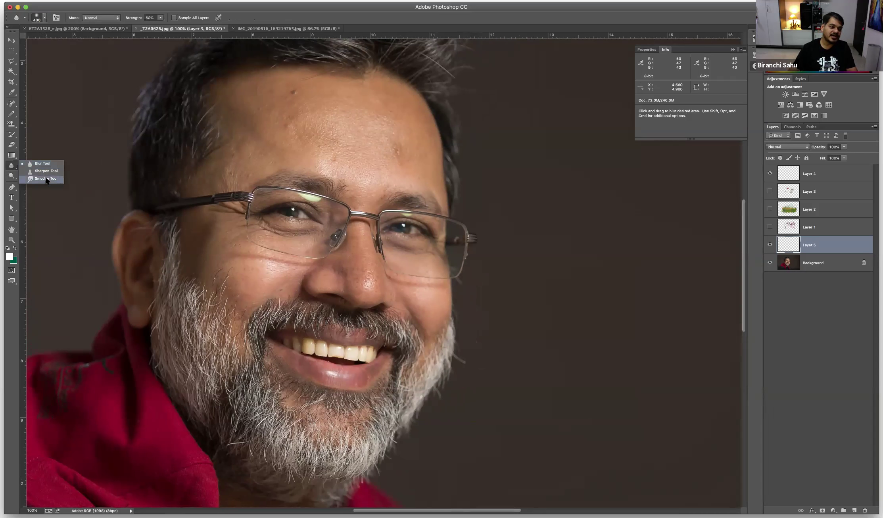
left_click(11, 176)
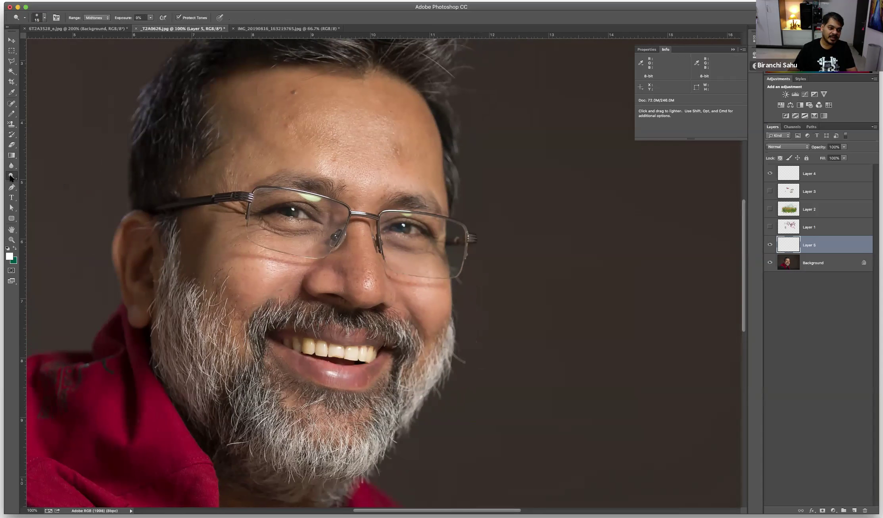
right_click(14, 176)
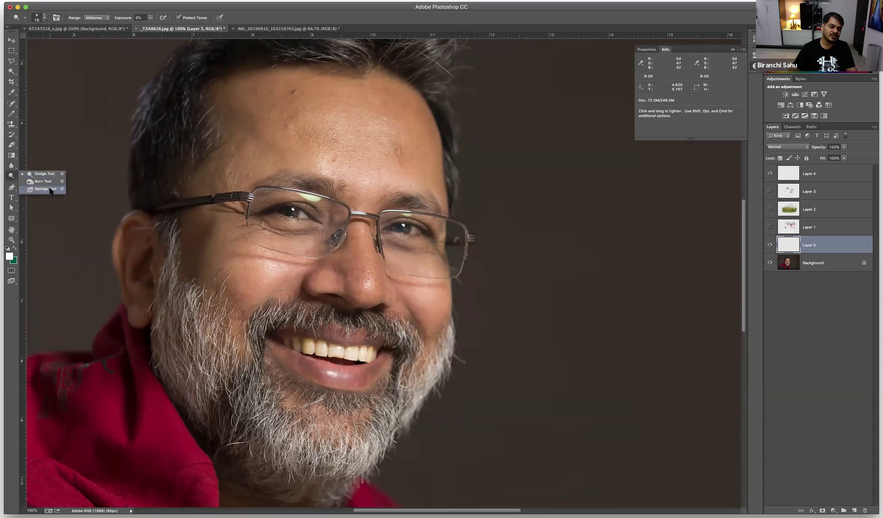
Choose the Blur tool and set its brush size to 175 px and its strength to 78% for the forehead.
left_click(12, 166)
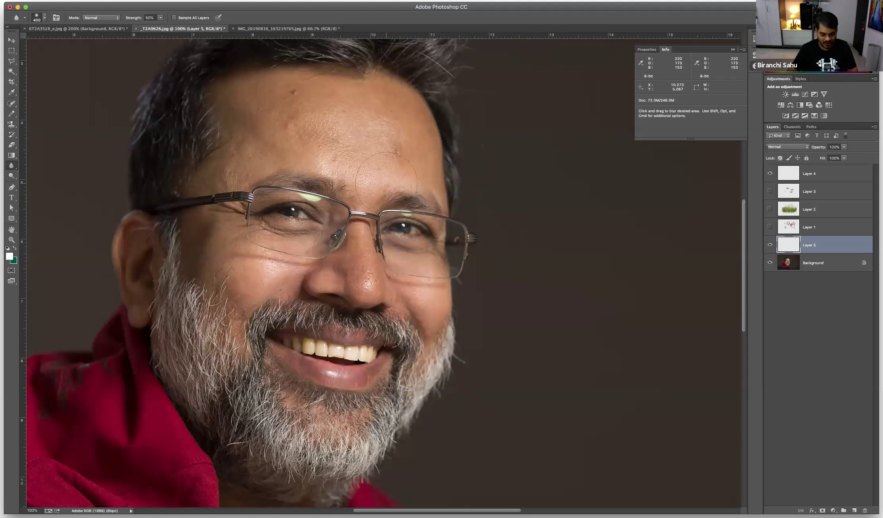
key("super+equal")
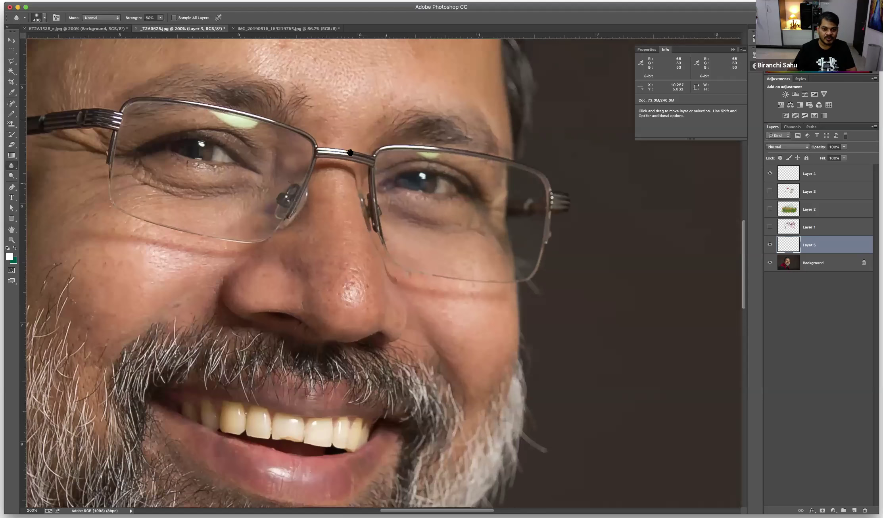
scroll(389, 352, "up", 5)
key("bracketleft")
key("bracketleft")
key("bracketleft")
key("bracketleft")
key("bracketleft")
key("bracketleft")
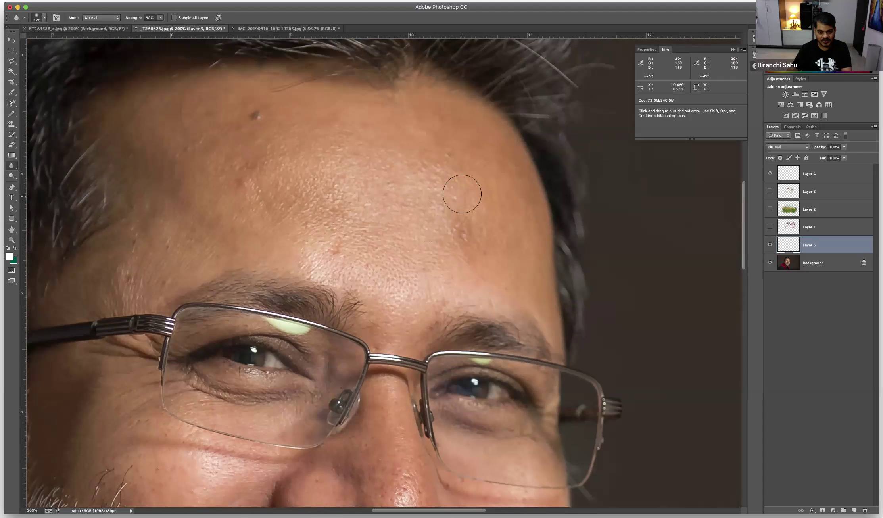
key("bracketright")
key("bracketright")
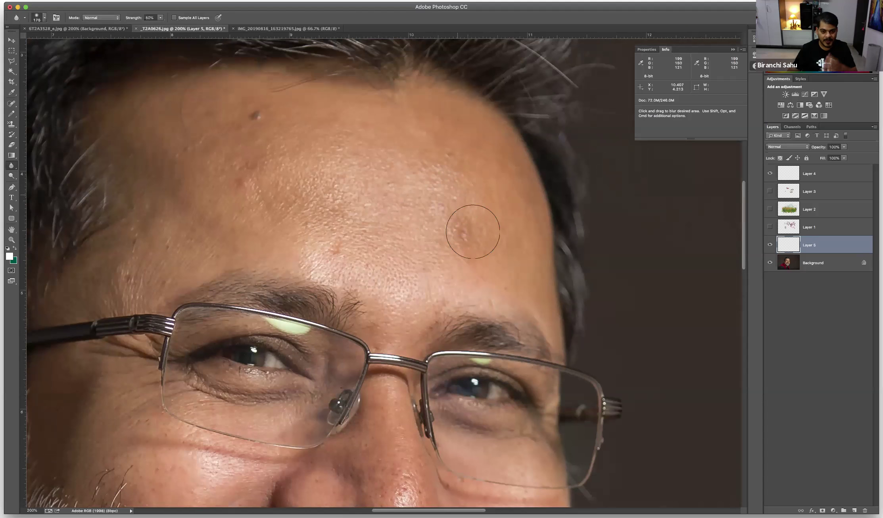
left_click(161, 18)
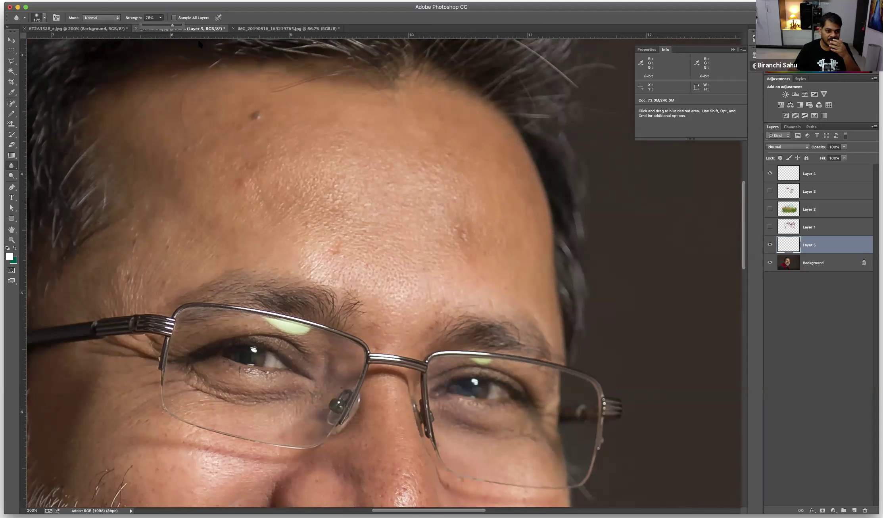
Try blurring the forehead on Layer 5, and blur the forehead skin on the Background layer instead.
mouse_move(437, 160)
left_mouse_down()
mouse_move(478, 180)
mouse_move(483, 238)
mouse_move(459, 248)
mouse_move(426, 177)
mouse_move(424, 147)
mouse_move(452, 175)
left_mouse_up()
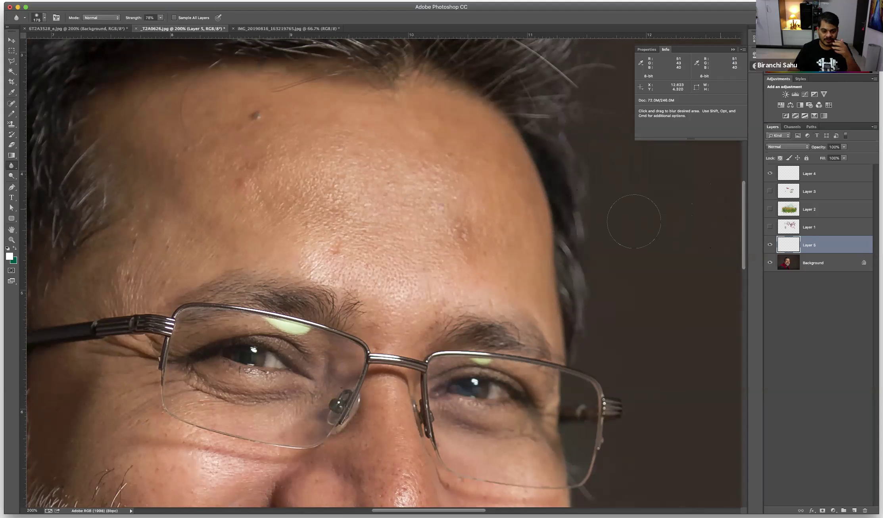
left_click(820, 263)
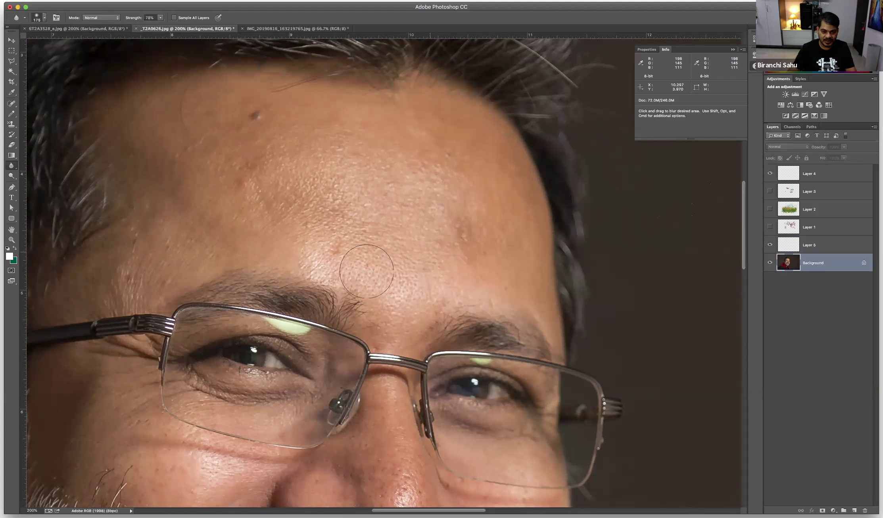
mouse_move(283, 174)
left_mouse_down()
mouse_move(242, 171)
mouse_move(253, 193)
mouse_move(324, 216)
mouse_move(345, 209)
mouse_move(347, 143)
mouse_move(315, 151)
mouse_move(286, 202)
mouse_move(341, 208)
mouse_move(462, 256)
mouse_move(457, 228)
mouse_move(375, 162)
left_mouse_up()
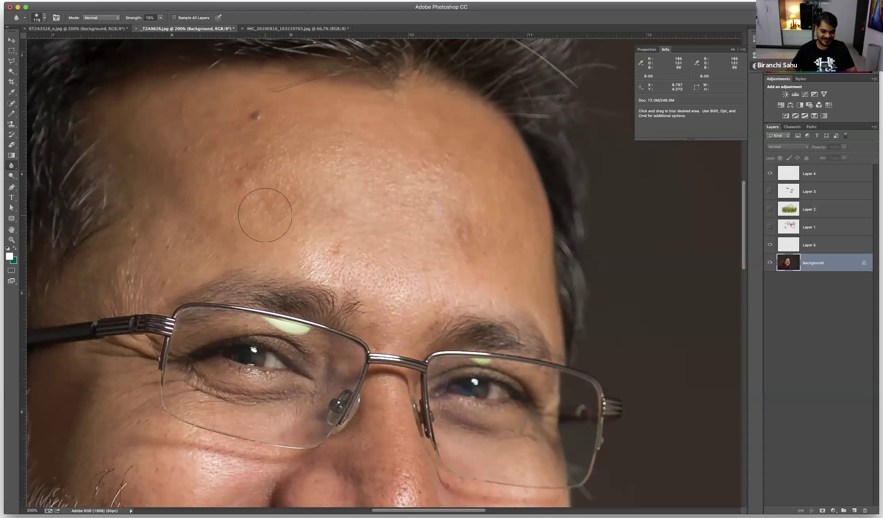
scroll(257, 211, "down", 10)
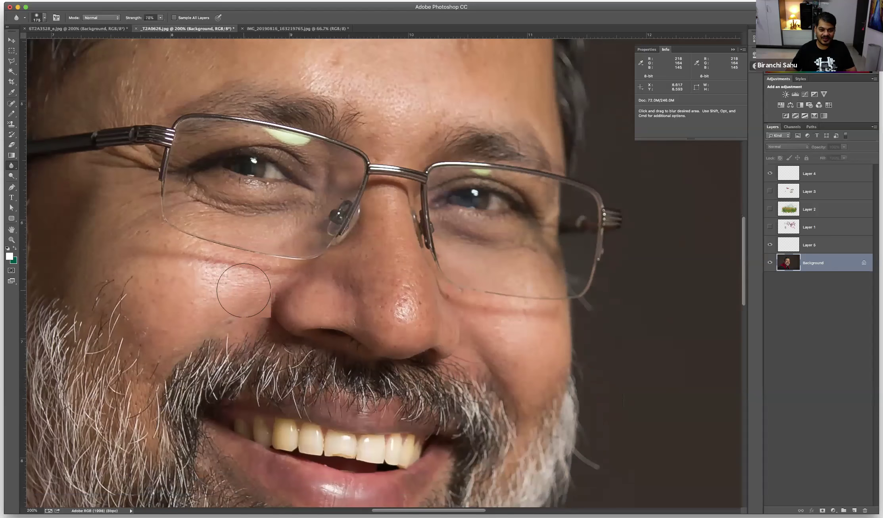
Choose the Sharpen tool and set its brush size to 80 px for the eye area.
scroll(244, 291, "left", 5)
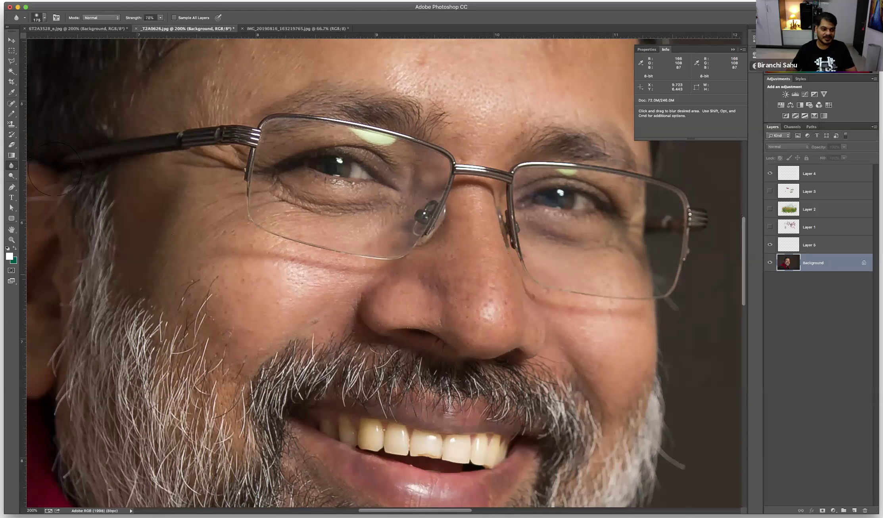
right_click(11, 165)
left_click(35, 174)
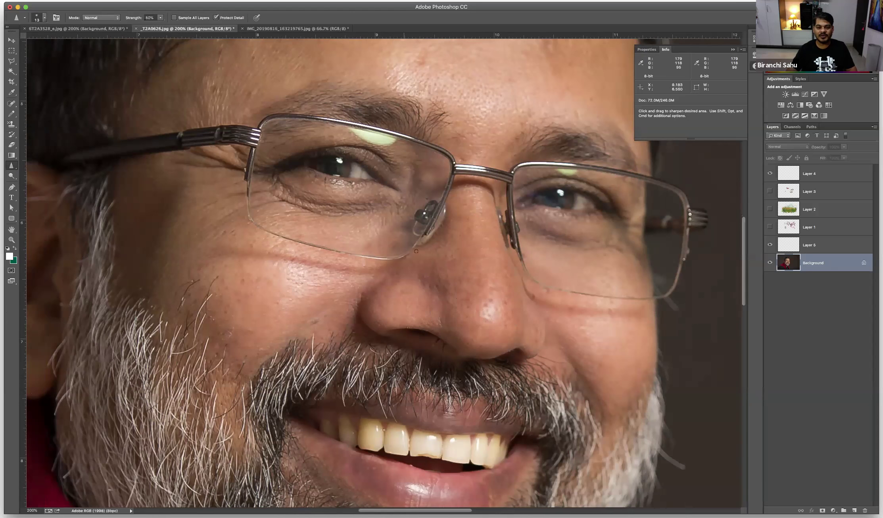
scroll(416, 251, "right", 3)
scroll(416, 251, "right", 3)
scroll(517, 175, "up", 3)
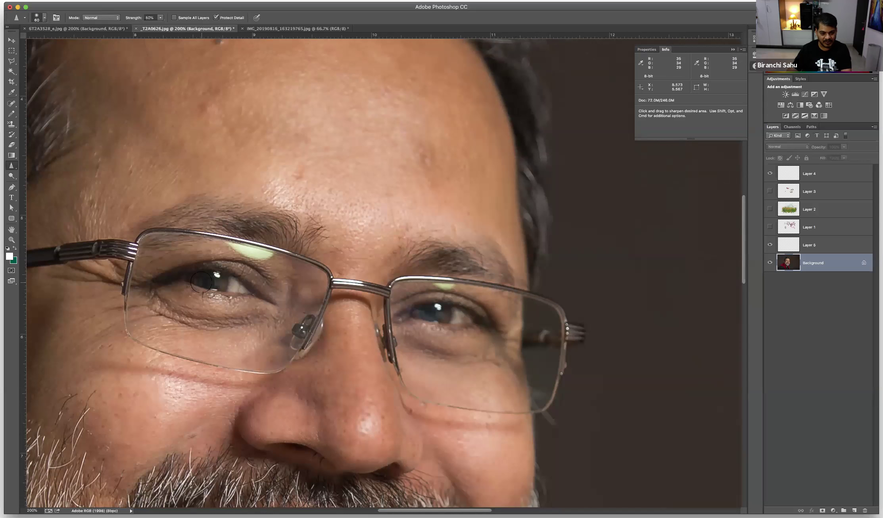
scroll(201, 282, "right", 2)
key("bracketright")
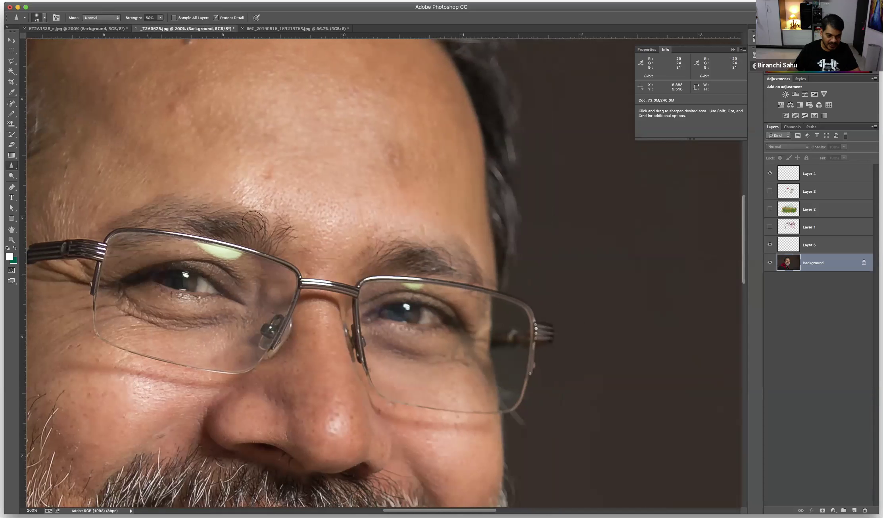
key("bracketright")
Sharpen both eyebrows and both eyes on the Background layer.
mouse_move(253, 229)
left_mouse_down()
mouse_move(178, 209)
mouse_move(187, 212)
mouse_move(156, 215)
mouse_move(210, 216)
mouse_move(133, 221)
mouse_move(184, 214)
mouse_move(274, 238)
left_mouse_up()
mouse_move(386, 253)
left_mouse_down()
mouse_move(458, 258)
mouse_move(474, 268)
mouse_move(416, 246)
mouse_move(448, 268)
left_mouse_up()
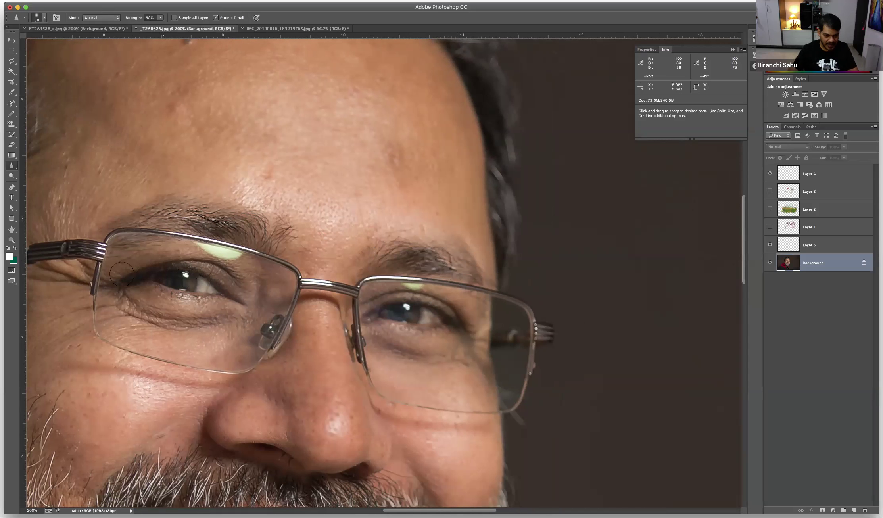
mouse_move(160, 265)
left_mouse_down()
mouse_move(220, 303)
mouse_move(346, 321)
mouse_move(396, 322)
mouse_move(397, 311)
mouse_move(447, 327)
mouse_move(394, 300)
mouse_move(384, 303)
mouse_move(387, 311)
left_mouse_up()
Compare the eyes and eyebrows before and after sharpening by repeatedly undoing and redoing the strokes.
key("super")
key("super+z")
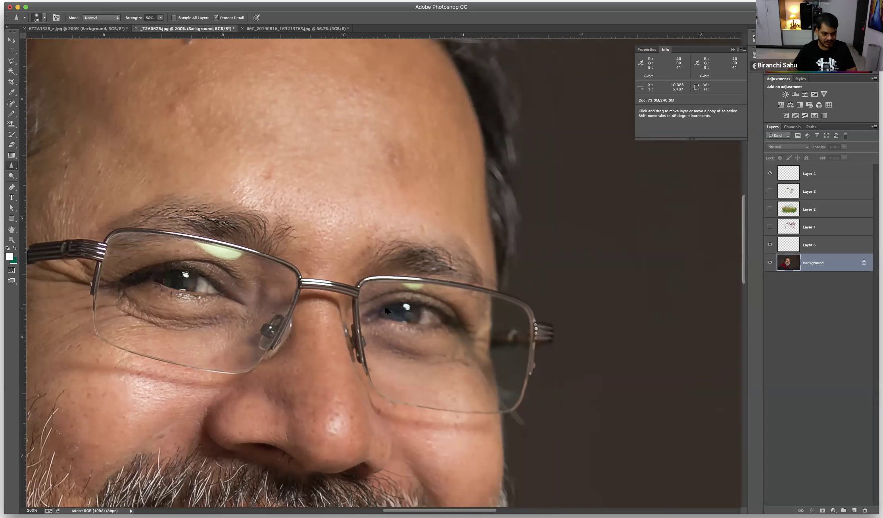
key("super+alt+z")
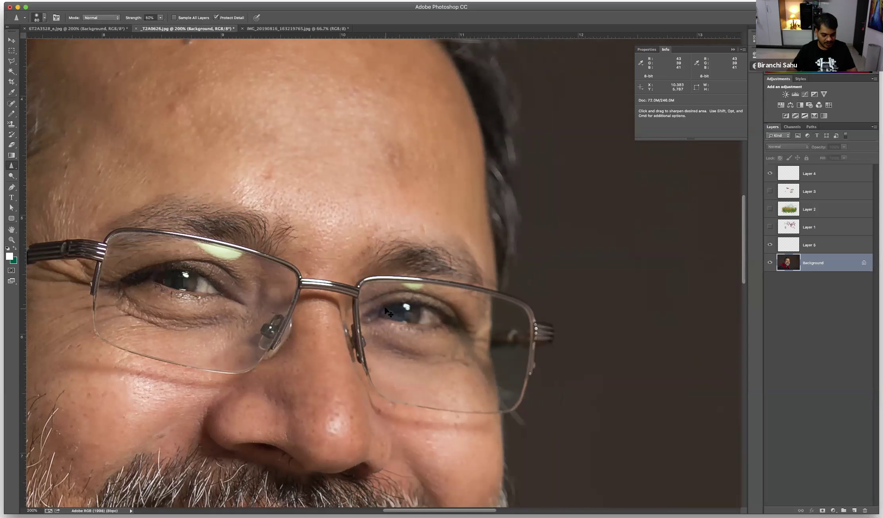
key("super+shift+z")
key("super+shift+z")
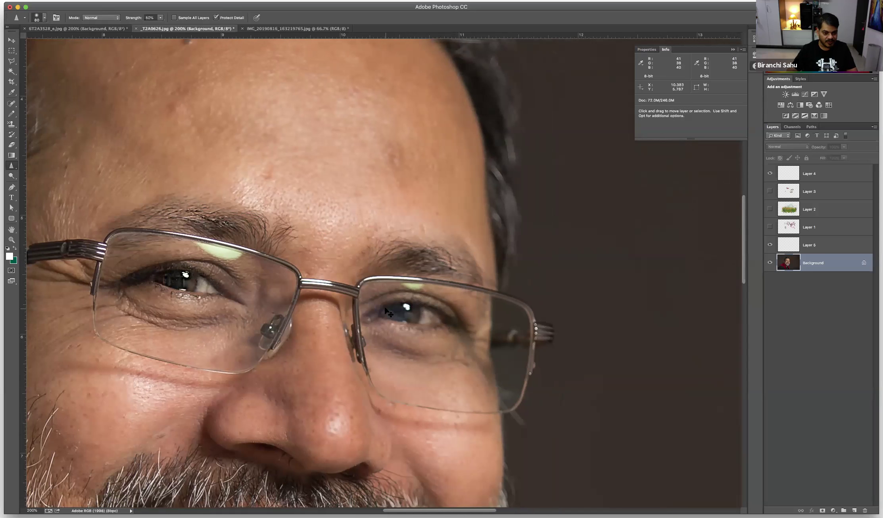
key("super+alt+z")
key("super+alt+z")
key("super+shift+z")
key("super+shift+z")
key("super+alt+z")
key("super+alt+z")
key("super+shift+z")
key("super+shift+z")
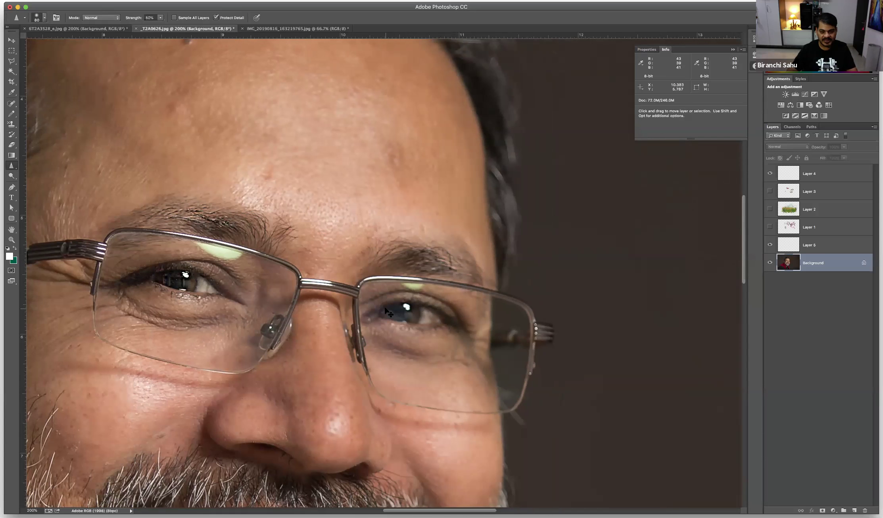
key("super+alt+z")
key("super+alt+z")
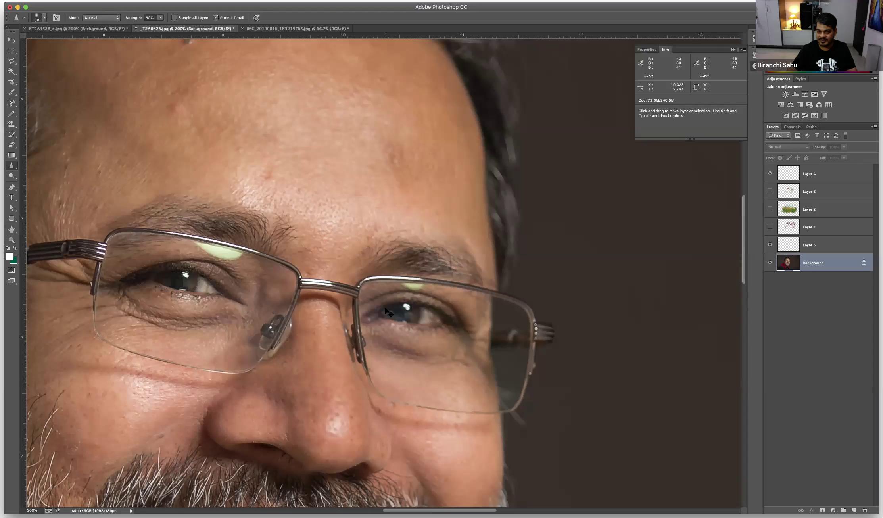
key("super+shift+z")
key("super+shift+z")
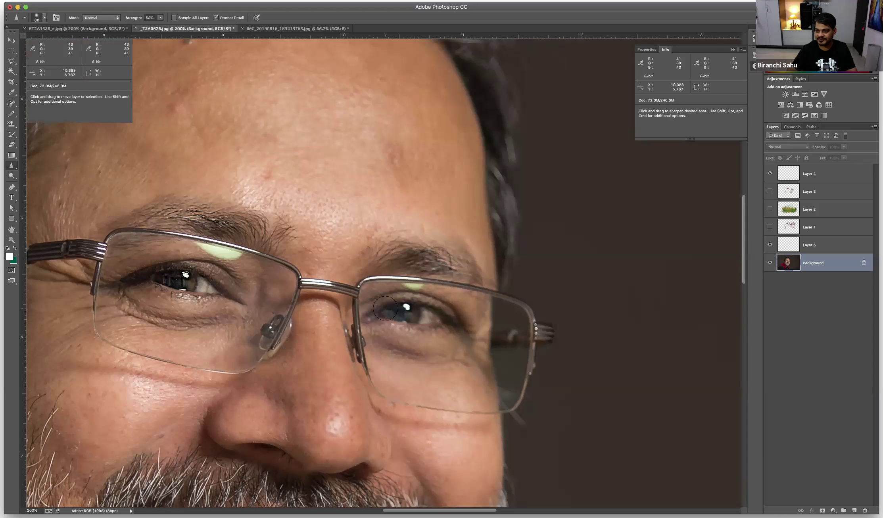
key("super")
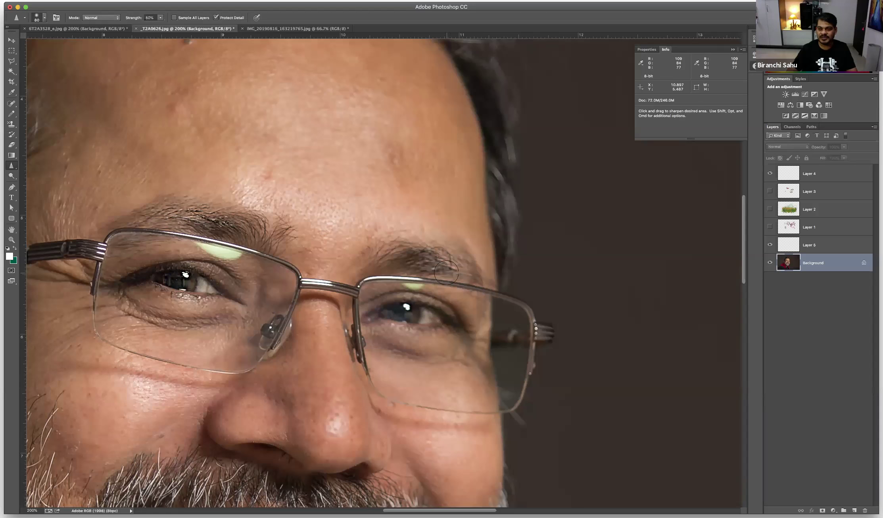
key("super")
key("super")
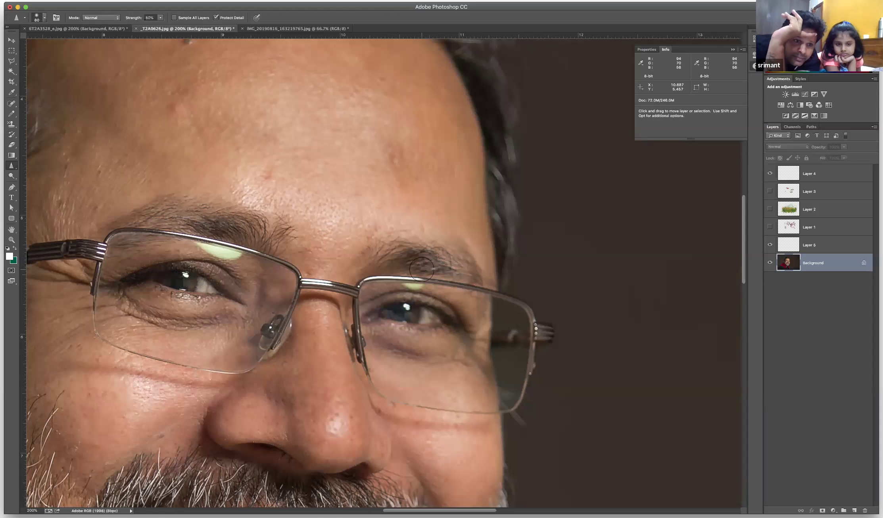
key("super")
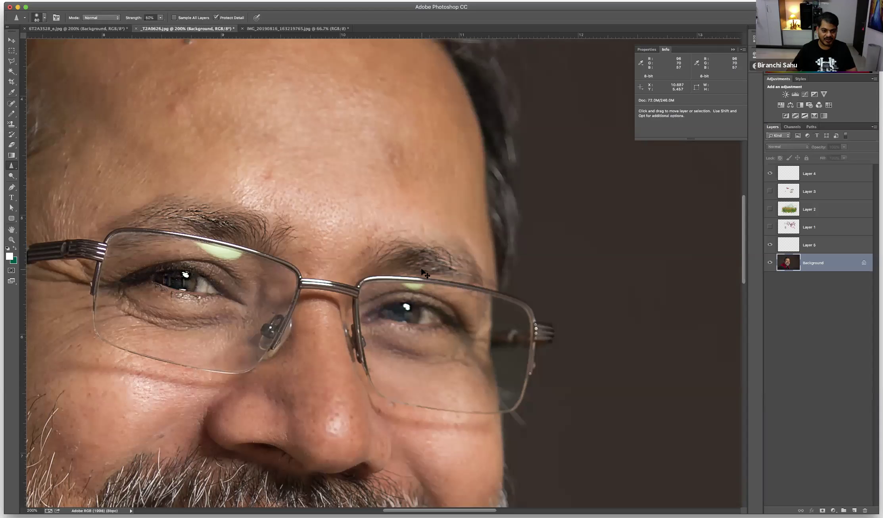
key("super+z")
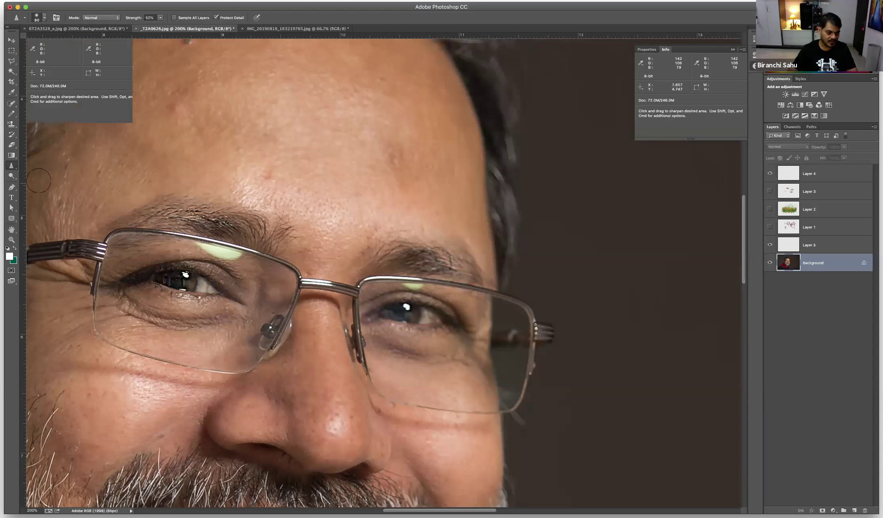
Choose the Smudge tool and set its brush size to 150 px for the edge of the face.
left_click(11, 166)
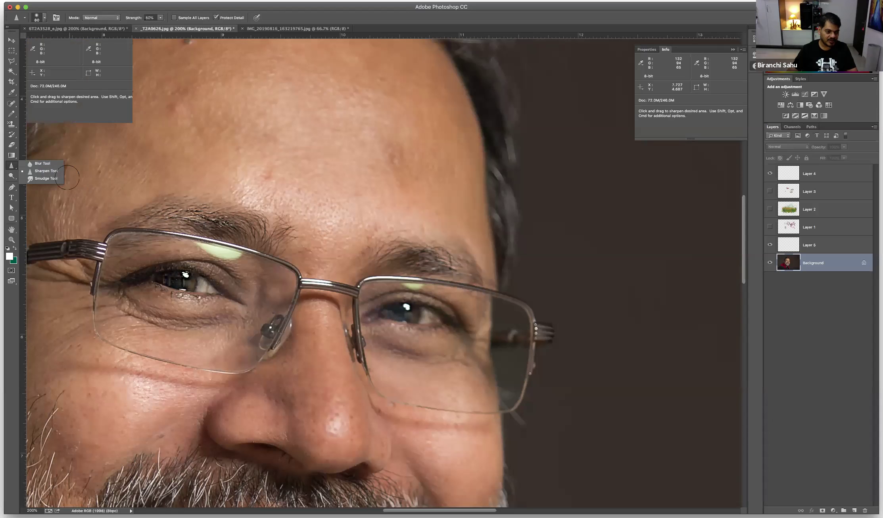
key("shift+r")
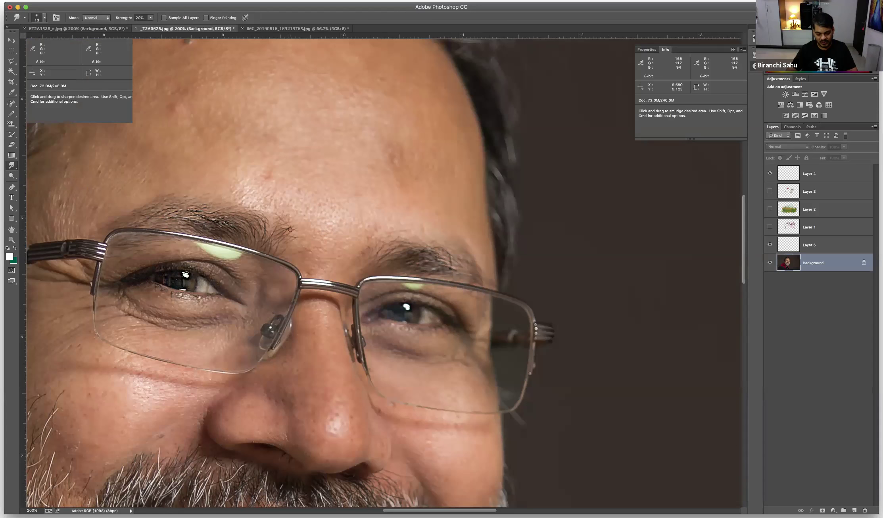
left_click_drag(325, 187, 372, 127)
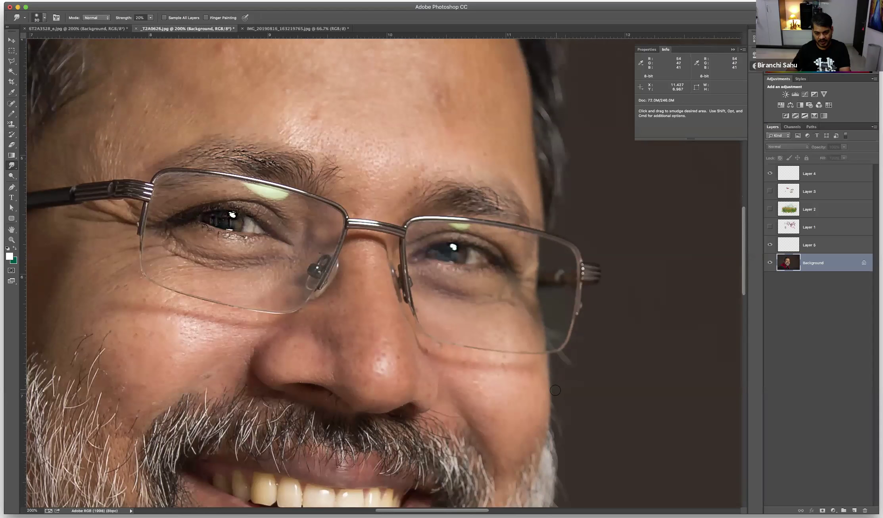
key("bracketright")
key("bracketright")
key("bracketright")
key("bracketright")
key("bracketright")
key("bracketright")
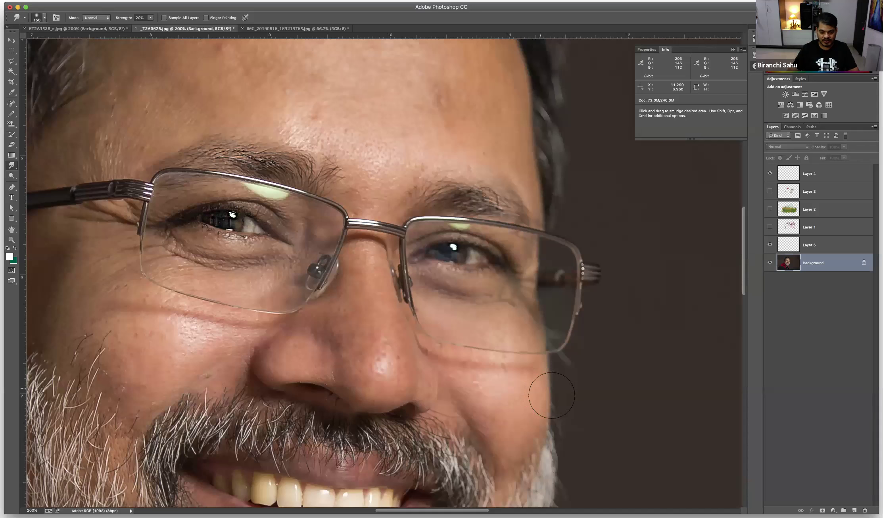
Smudge the cheek edge, the hair at the temple and the outer hinge and rim of the glasses towards the dark background.
mouse_move(558, 405)
left_mouse_down()
mouse_move(571, 401)
mouse_move(567, 377)
mouse_move(565, 391)
left_mouse_up()
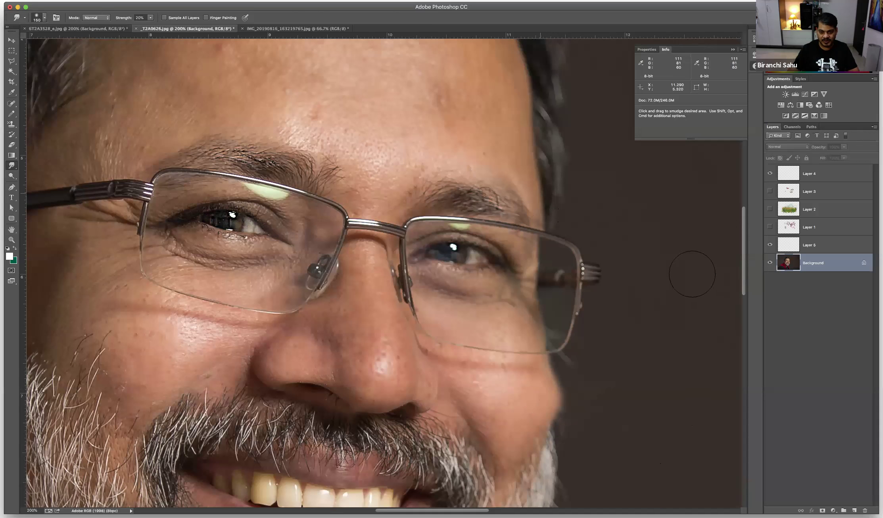
left_click_drag(542, 202, 557, 200)
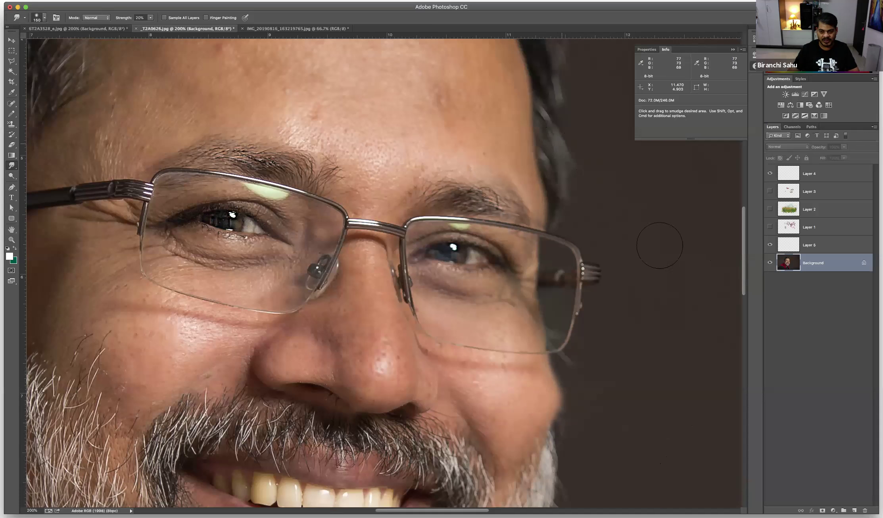
left_click_drag(614, 272, 671, 308)
left_click_drag(595, 272, 629, 269)
mouse_move(572, 237)
left_mouse_down()
mouse_move(602, 235)
mouse_move(559, 232)
mouse_move(651, 218)
mouse_move(609, 255)
mouse_move(646, 264)
mouse_move(604, 302)
mouse_move(618, 317)
mouse_move(666, 331)
mouse_move(594, 317)
mouse_move(627, 349)
mouse_move(572, 338)
mouse_move(650, 373)
mouse_move(580, 353)
mouse_move(643, 395)
mouse_move(557, 357)
mouse_move(563, 375)
mouse_move(601, 381)
mouse_move(577, 371)
mouse_move(585, 370)
mouse_move(558, 405)
left_mouse_up()
key("space")
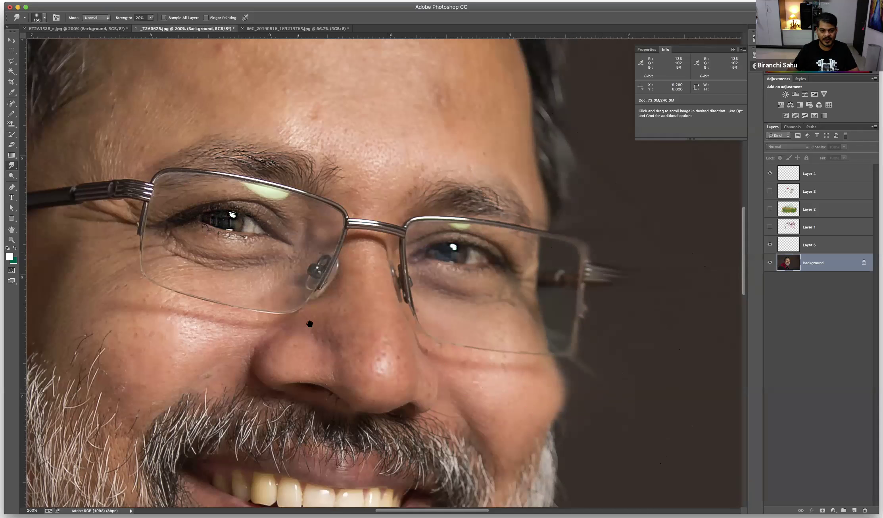
Try smearing the nose down over the mouth with the Smudge tool at 100% strength and a 500 px brush, and undo the smear.
scroll(158, 29, "down", 2)
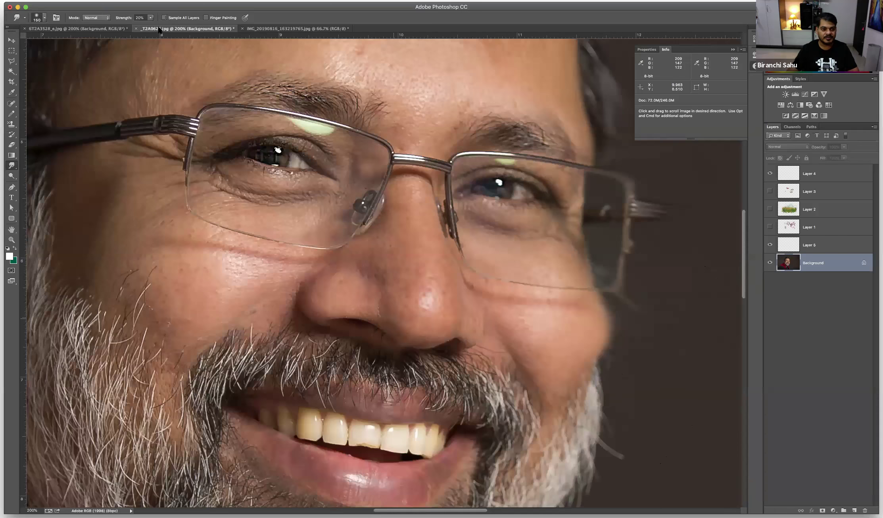
scroll(189, 30, "down", 2)
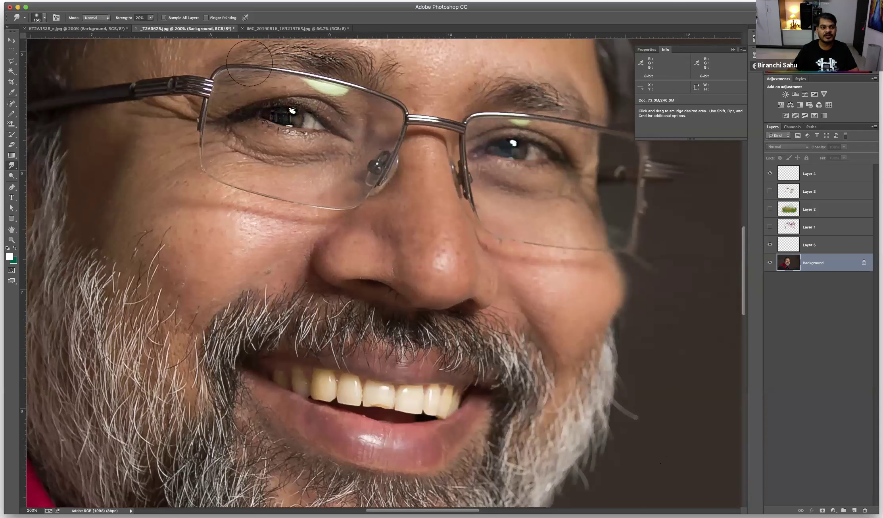
key("0")
key("bracketright")
key("bracketright")
key("bracketright")
key("bracketright")
mouse_move(440, 259)
left_mouse_down()
mouse_move(431, 252)
mouse_move(404, 484)
left_mouse_up()
key("bracketright")
key("bracketright")
scroll(432, 251, "right", 1)
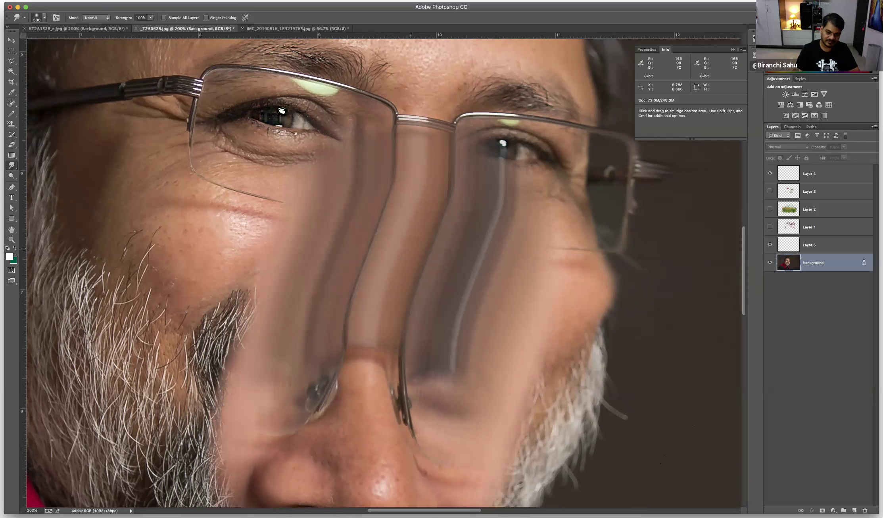
key("super+minus")
key("super+minus")
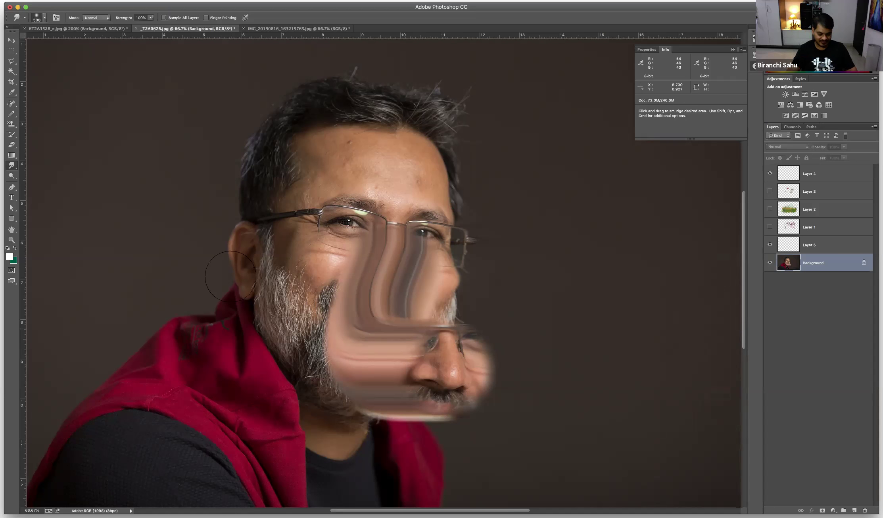
key("super+z")
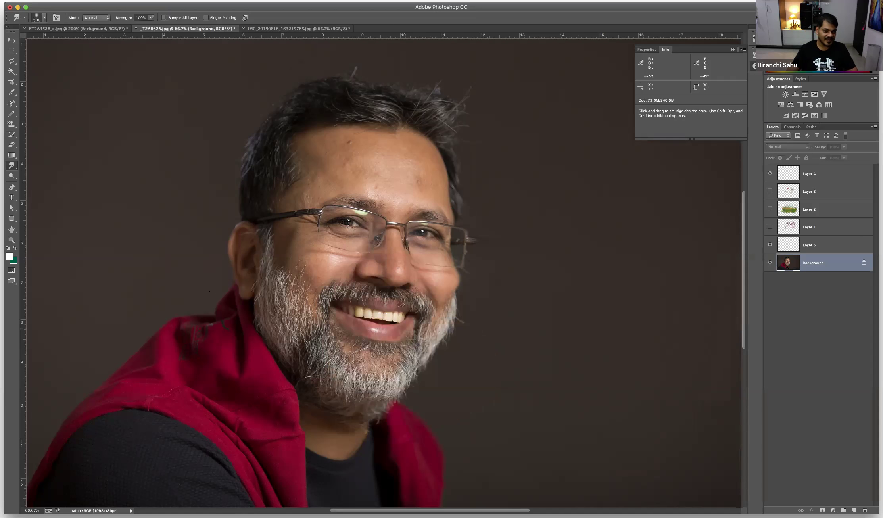
Switch to the Blur tool, fill the Background layer with the green background colour and undo the fill.
left_click(12, 165)
left_click(48, 165)
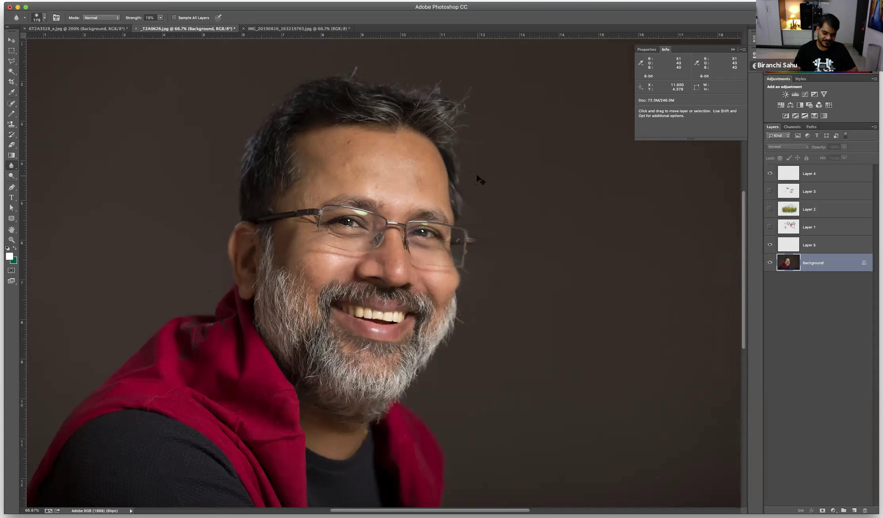
key("super+BackSpace")
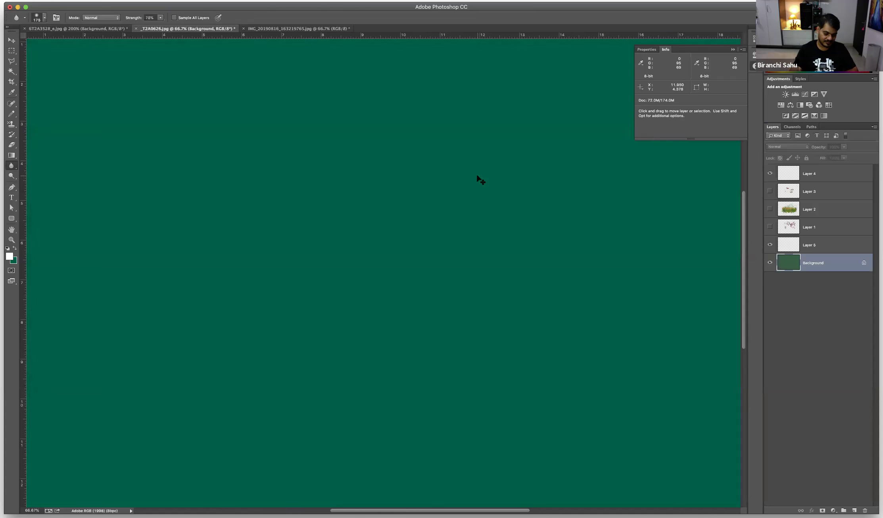
key("super+z")
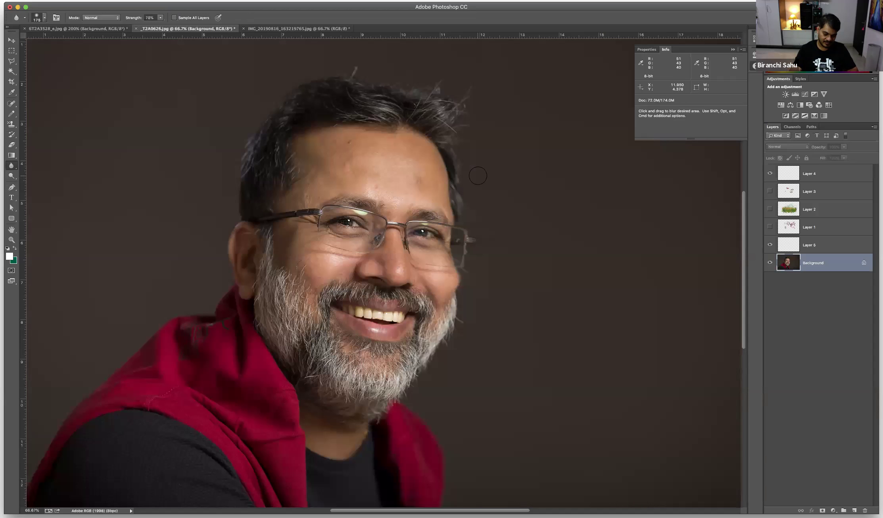
Zoom in on the face at 200% and choose the Dodge tool for the Background layer.
key("super+equal")
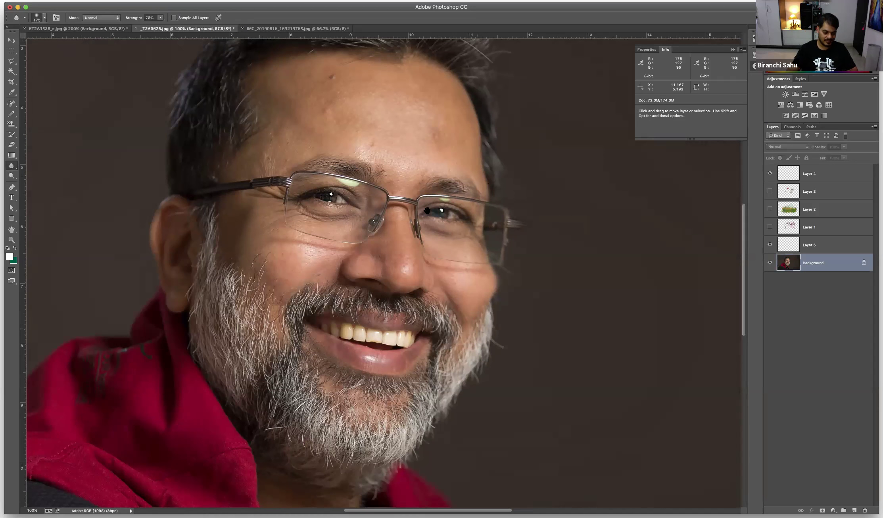
left_click_drag(123, 173, 195, 219)
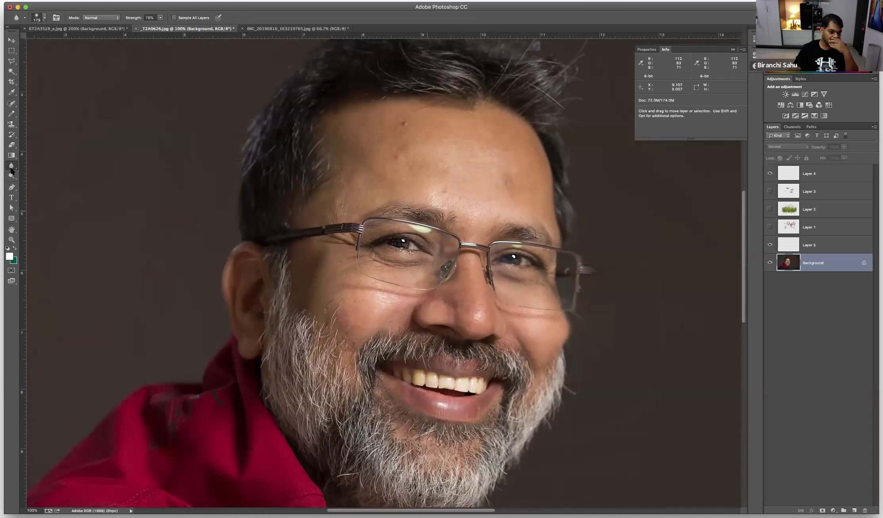
key("super+equal")
key("super+equal")
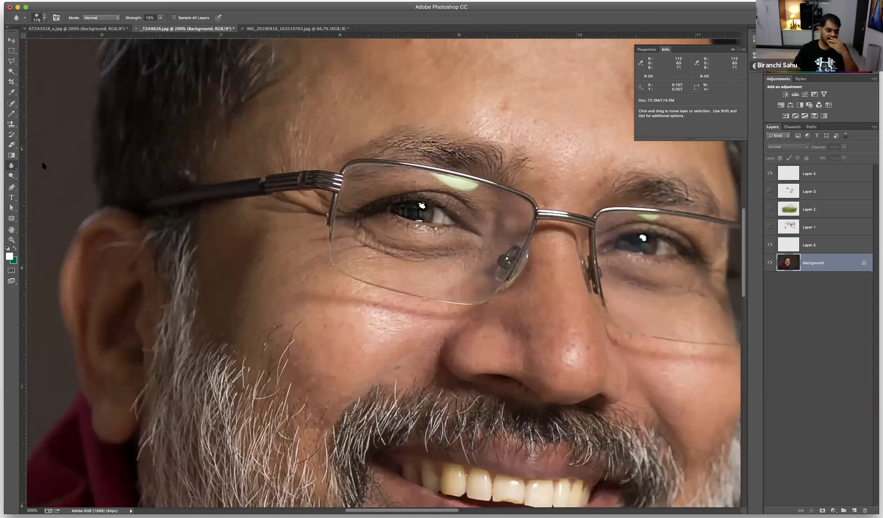
scroll(43, 176, "down", 3)
scroll(44, 176, "right", 3)
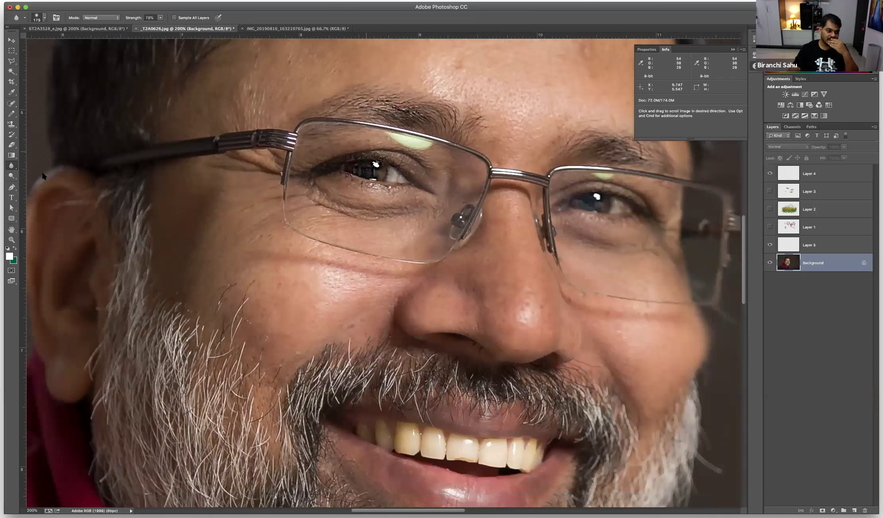
left_click(11, 176)
scroll(369, 180, "down", 1)
scroll(369, 179, "right", 1)
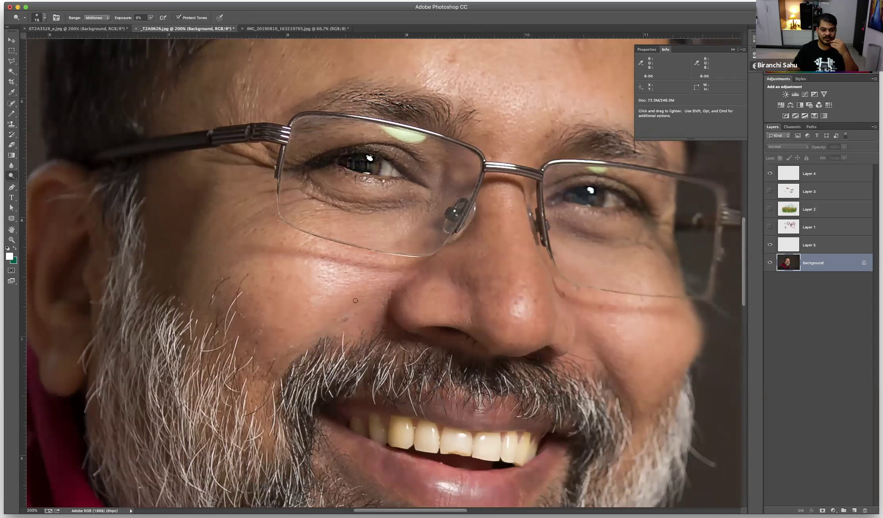
Lighten the shadowed side of the nose with the Dodge tool at 9% exposure and a 160 px brush.
key("bracketright")
scroll(235, 258, "up", 4)
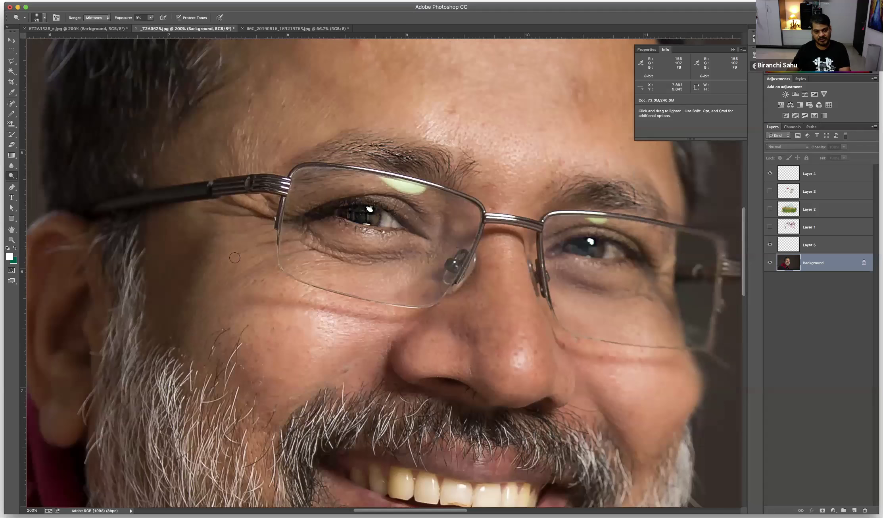
key("bracketright")
key("bracketright")
key("bracketright")
key("bracketright")
key("bracketright")
key("bracketright")
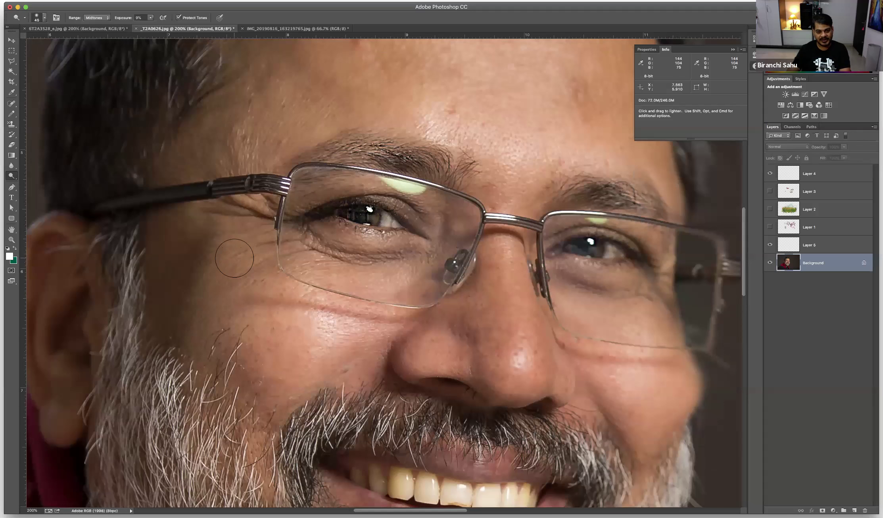
key("bracketleft")
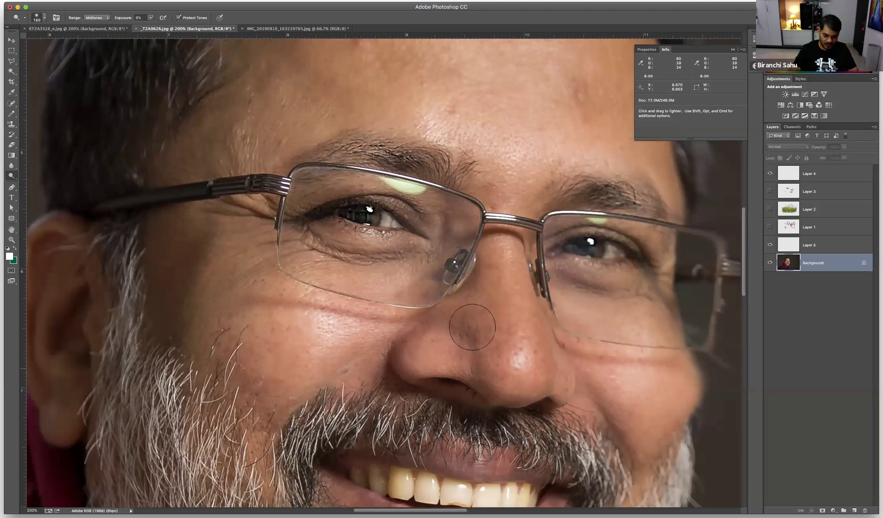
mouse_move(468, 342)
left_mouse_down()
mouse_move(476, 377)
mouse_move(472, 316)
mouse_move(494, 294)
mouse_move(503, 339)
mouse_move(496, 357)
mouse_move(483, 309)
left_mouse_up()
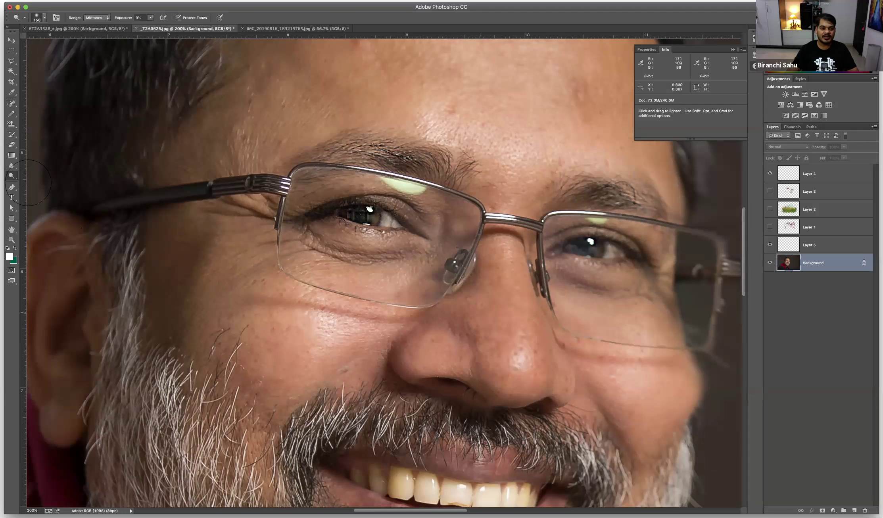
Raise the Dodge exposure to 69% and lighten the cheek between the glasses and the beard.
left_click(150, 18)
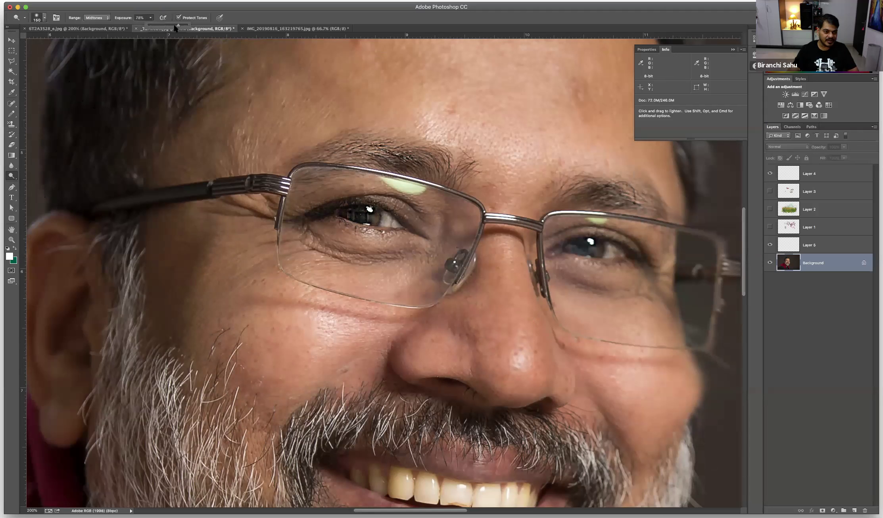
left_click_drag(174, 28, 173, 28)
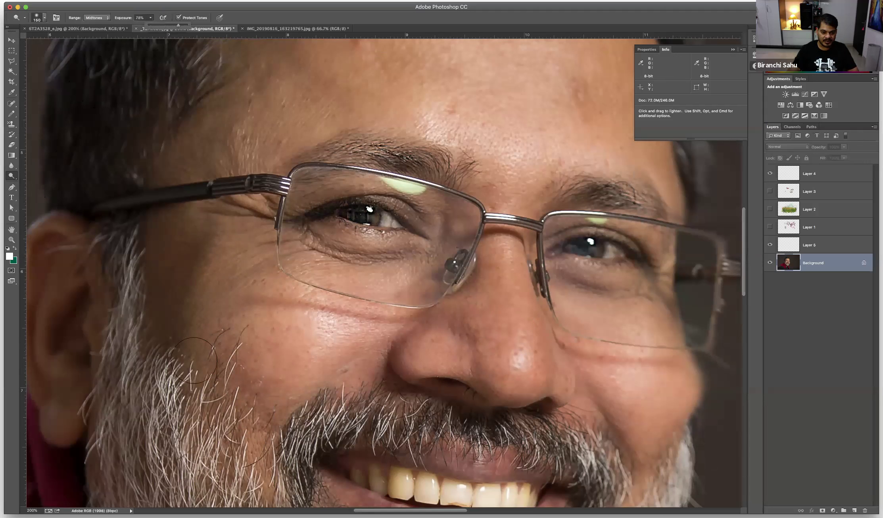
mouse_move(173, 308)
left_mouse_down()
mouse_move(181, 369)
mouse_move(200, 371)
mouse_move(211, 395)
mouse_move(238, 415)
mouse_move(259, 375)
mouse_move(233, 340)
mouse_move(270, 384)
mouse_move(319, 385)
mouse_move(310, 426)
left_mouse_up()
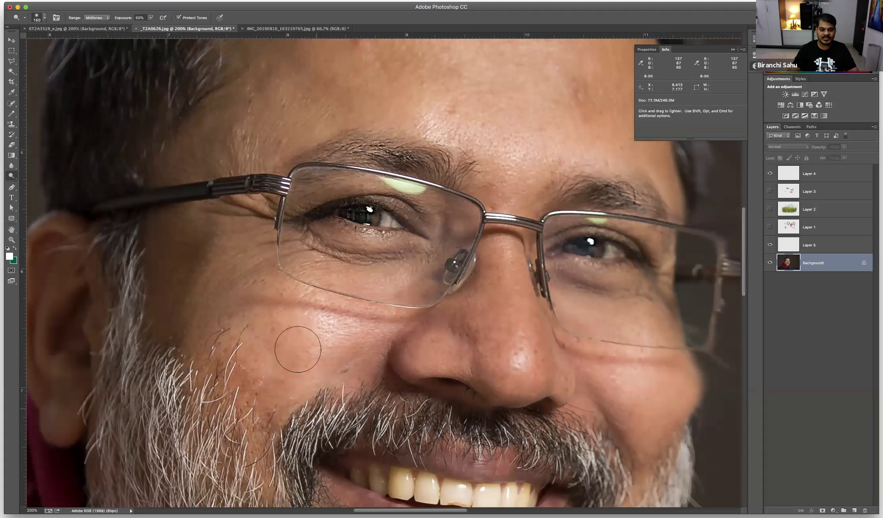
mouse_move(251, 373)
left_mouse_down()
mouse_move(252, 406)
mouse_move(282, 381)
mouse_move(306, 418)
mouse_move(302, 397)
left_mouse_up()
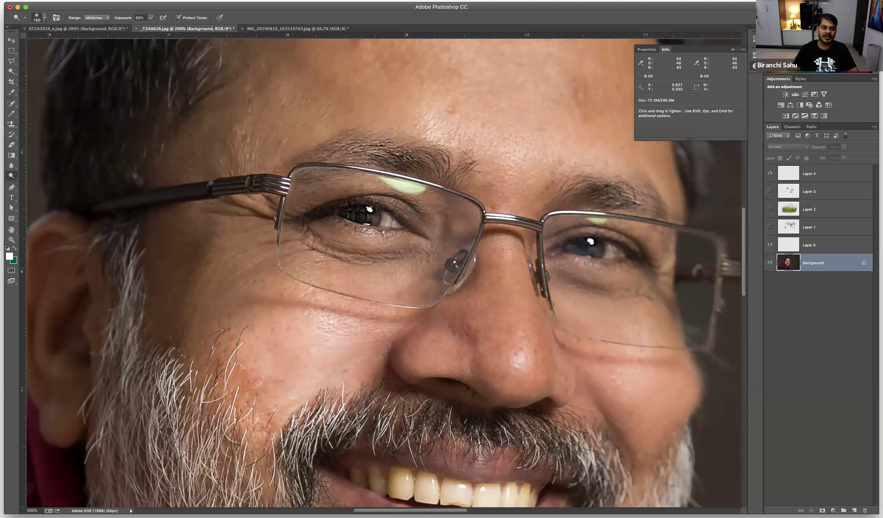
Switch to the Burn tool at 10% exposure, enlarge the brush and darken the nose and the cheek beside it.
left_click(41, 184)
key("bracketright")
key("bracketright")
key("bracketright")
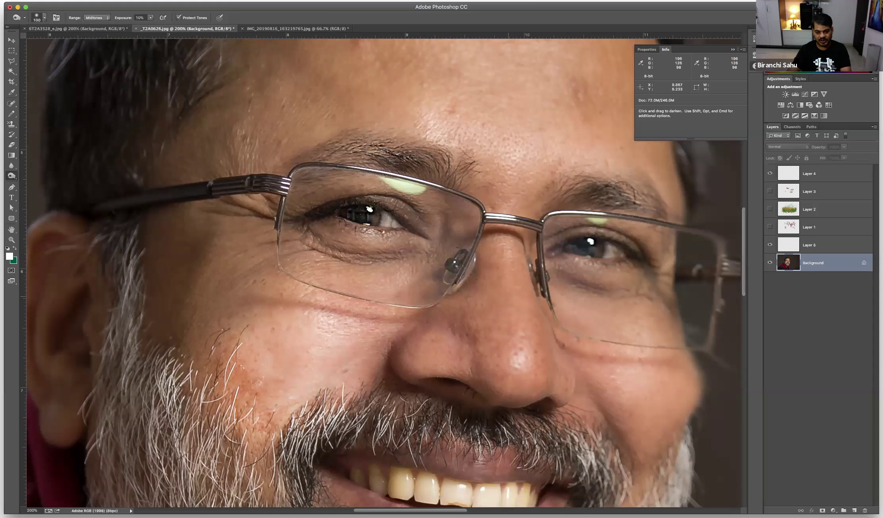
key("bracketright")
key("bracketright")
key("bracketright")
key("bracketright")
left_click_drag(472, 283, 453, 326)
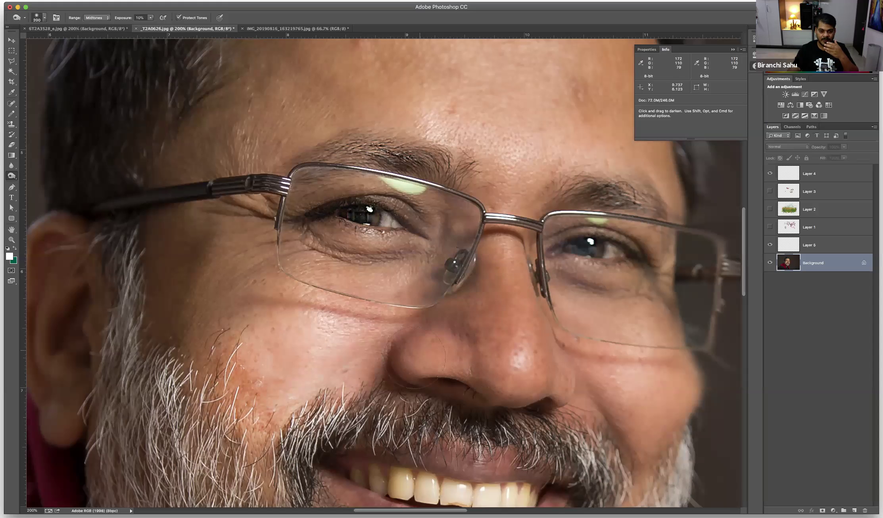
left_click_drag(415, 356, 409, 137)
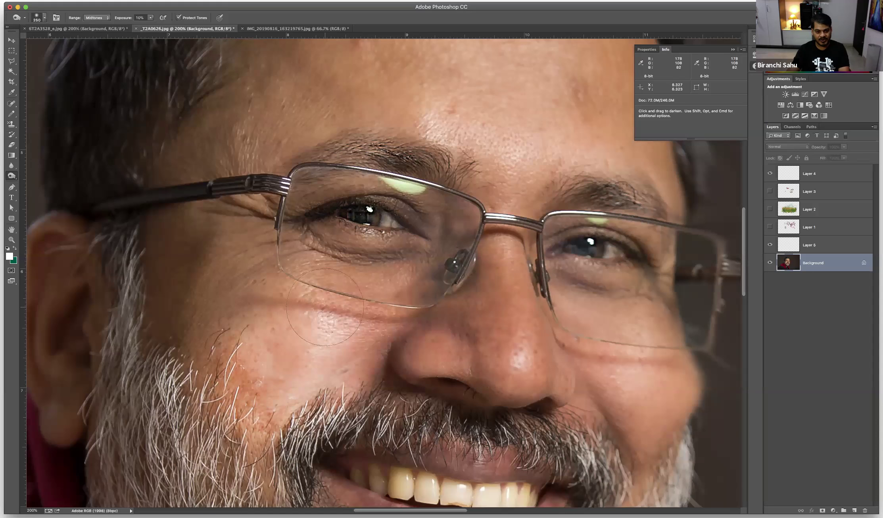
Burn the eye area, cheek and beard on the shadowed side with a 700 px brush, raising the exposure to 100%.
key("bracketright")
key("bracketright")
key("bracketright")
key("bracketright")
key("bracketright")
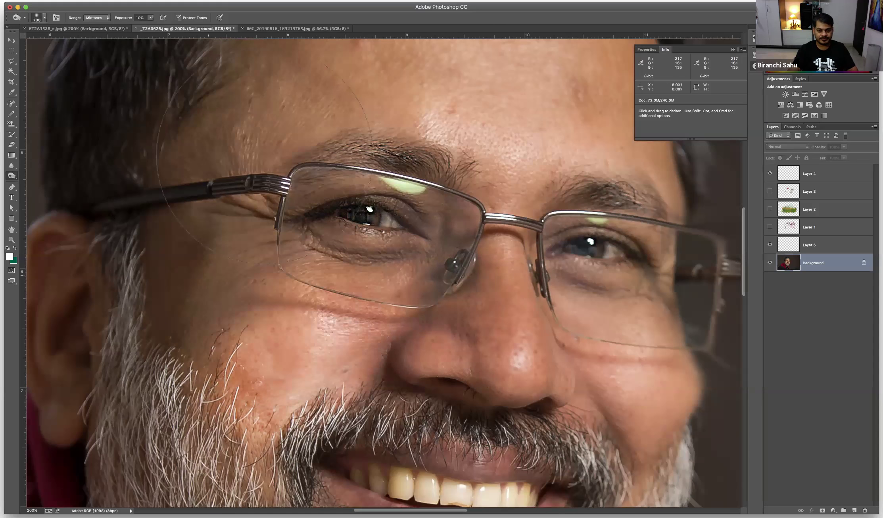
left_click(150, 18)
left_click_drag(152, 26, 186, 28)
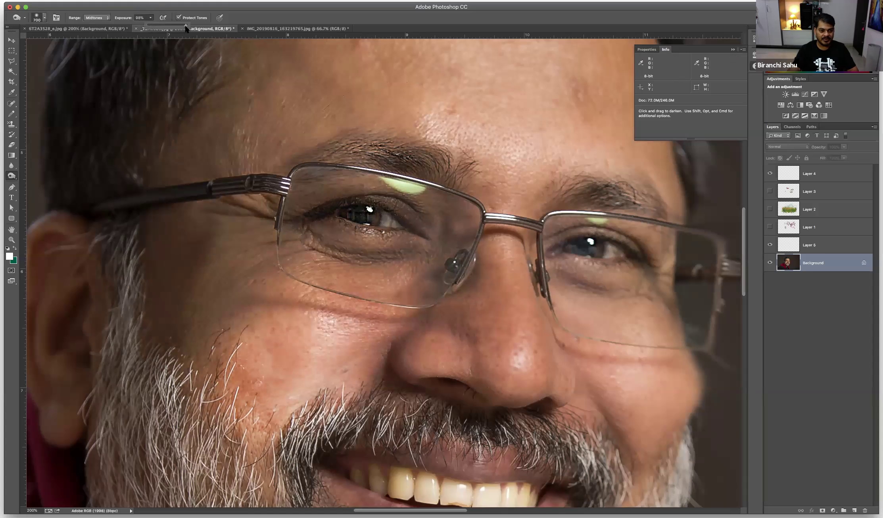
left_click(340, 146)
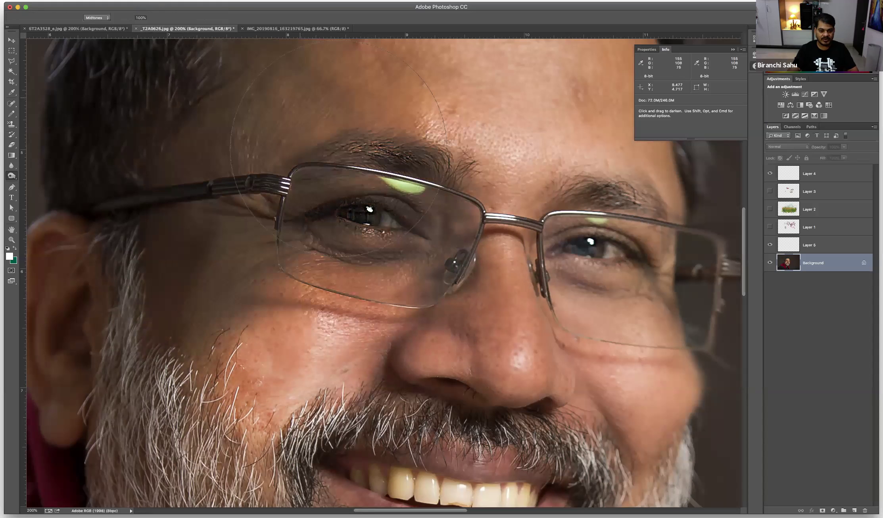
scroll(350, 432, "down", 1)
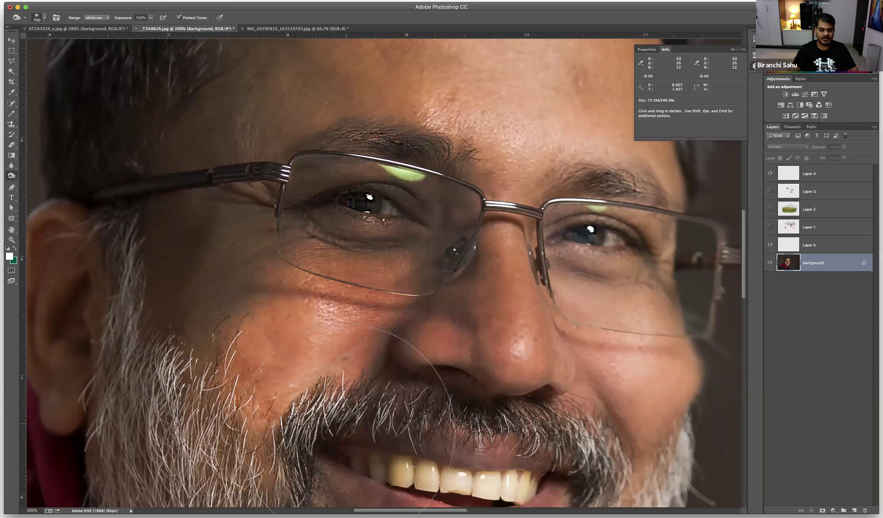
scroll(349, 432, "down", 5)
left_click_drag(252, 205, 373, 401)
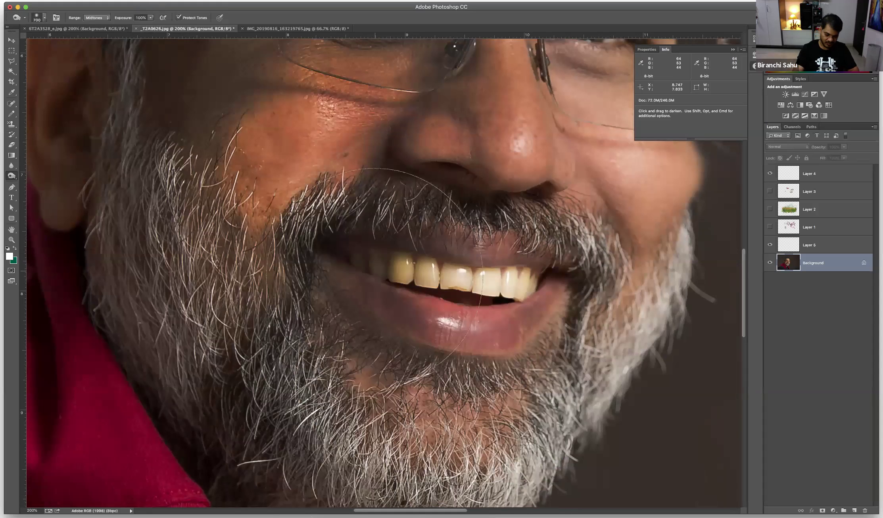
Zoom out to 100% and burn the forehead, cheek and beard on the shadowed side of the face.
scroll(376, 274, "up", 3)
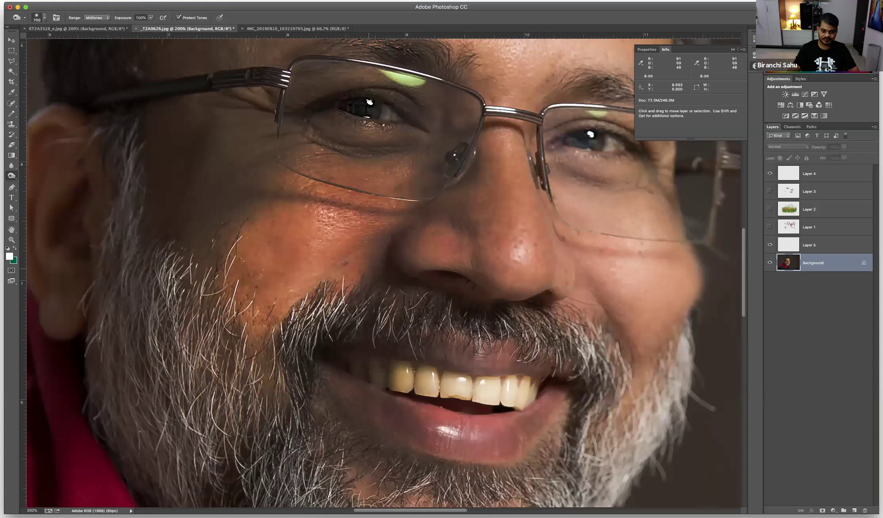
key("super+minus")
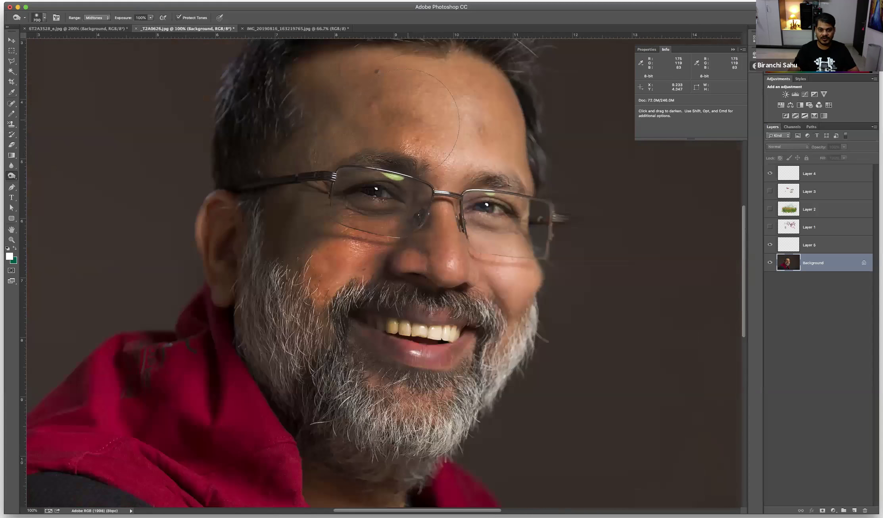
mouse_move(271, 294)
left_mouse_down()
mouse_move(336, 359)
mouse_move(347, 277)
left_mouse_up()
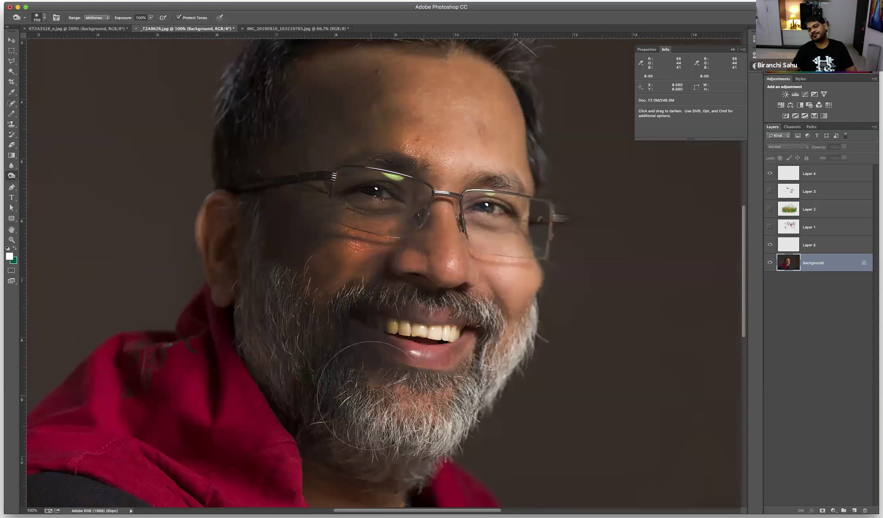
left_click_drag(302, 317, 381, 417)
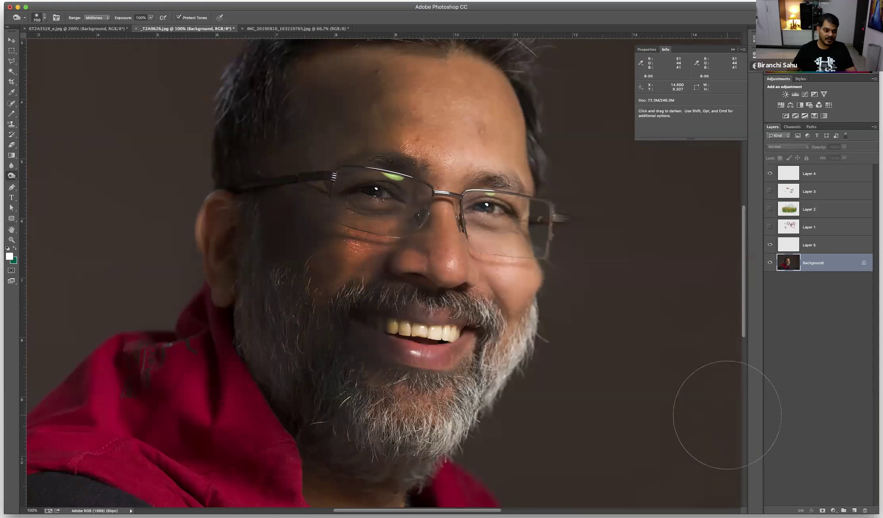
Desaturate the shadowed side of the forehead with the Sponge tool at 50% flow and a 250 px brush.
left_click(11, 175)
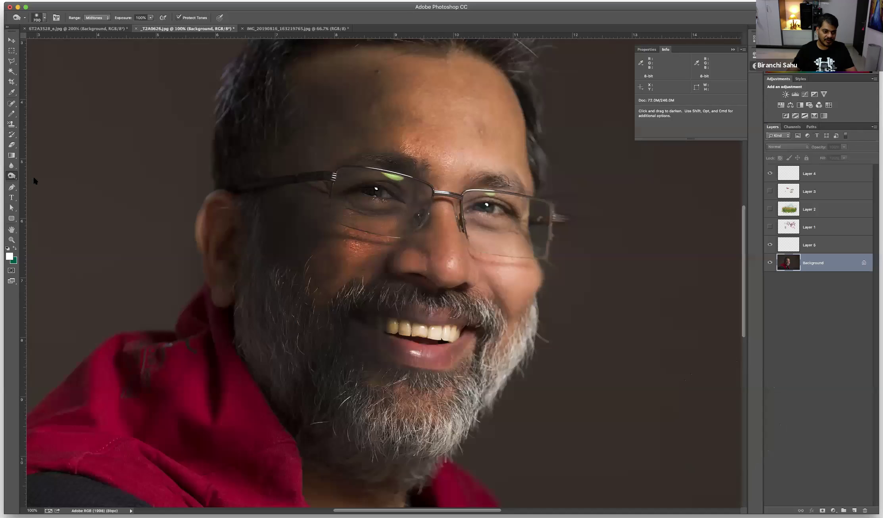
left_click(46, 189)
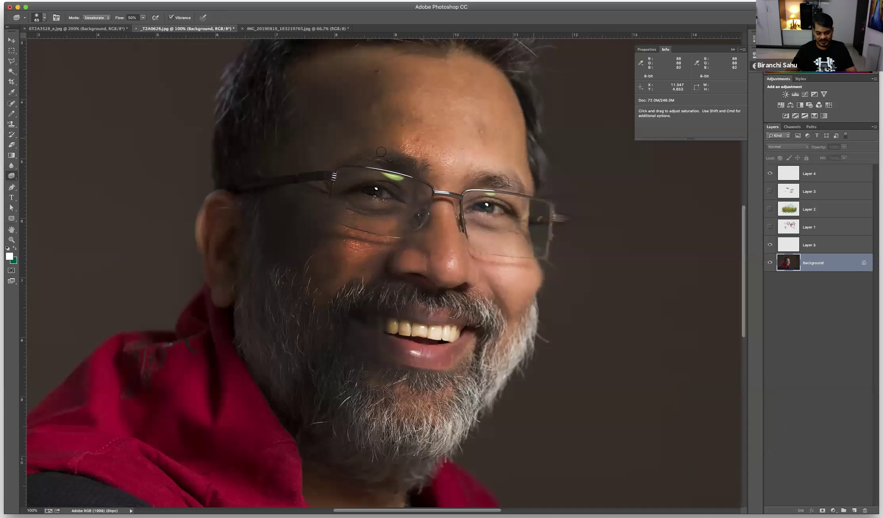
key("bracketright")
key("bracketright")
key("bracketright")
key("bracketright")
key("bracketright")
key("bracketright")
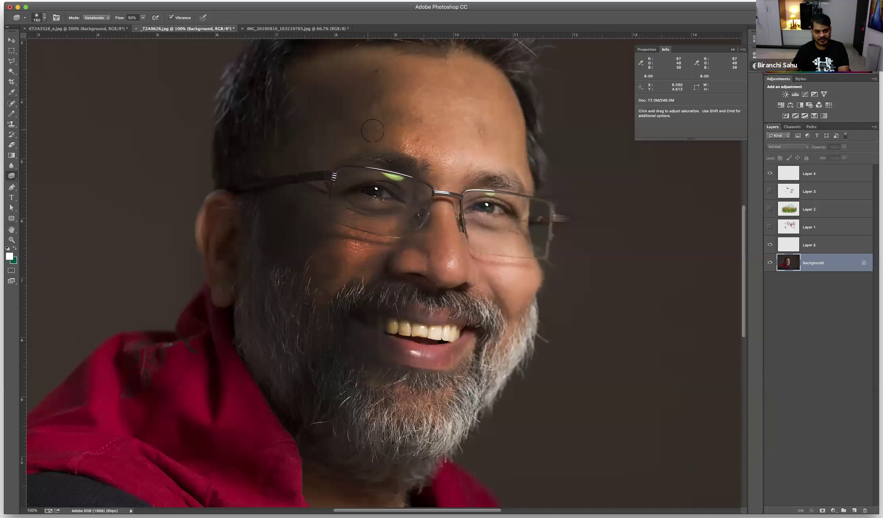
key("bracketright")
key("bracketright")
key("bracketright")
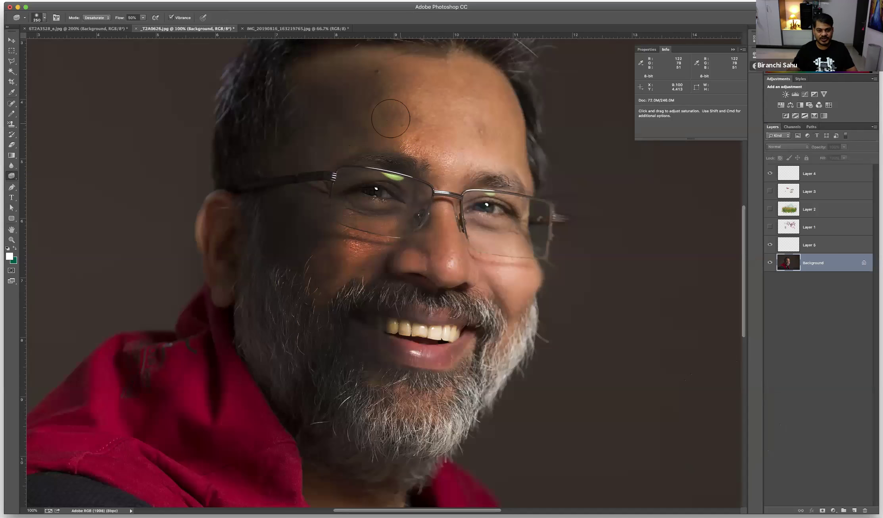
mouse_move(417, 105)
left_mouse_down()
mouse_move(416, 127)
mouse_move(428, 116)
mouse_move(409, 120)
mouse_move(408, 106)
mouse_move(348, 123)
mouse_move(384, 96)
mouse_move(319, 125)
mouse_move(382, 89)
mouse_move(366, 92)
mouse_move(401, 93)
mouse_move(354, 125)
mouse_move(399, 108)
mouse_move(396, 134)
mouse_move(412, 131)
mouse_move(397, 118)
mouse_move(354, 132)
left_mouse_up()
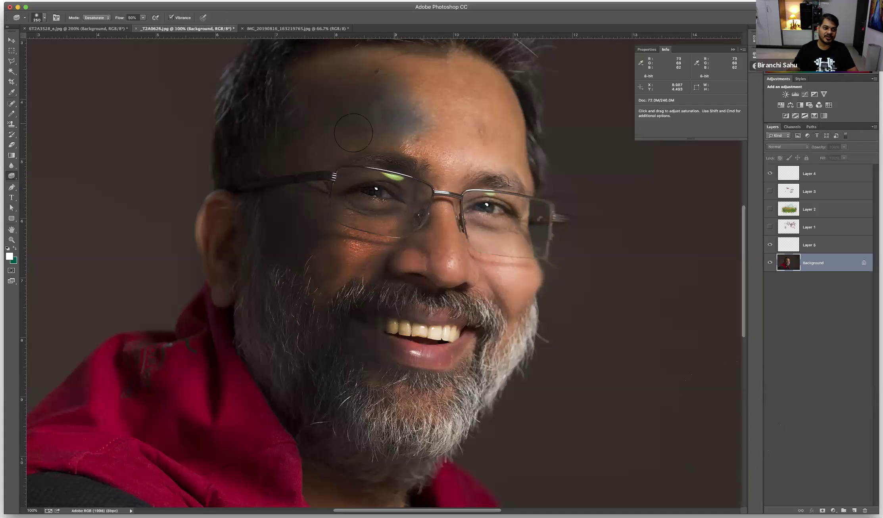
Switch the Sponge mode to Saturate and intensify the colour on the brightly lit side of the forehead.
left_click(101, 19)
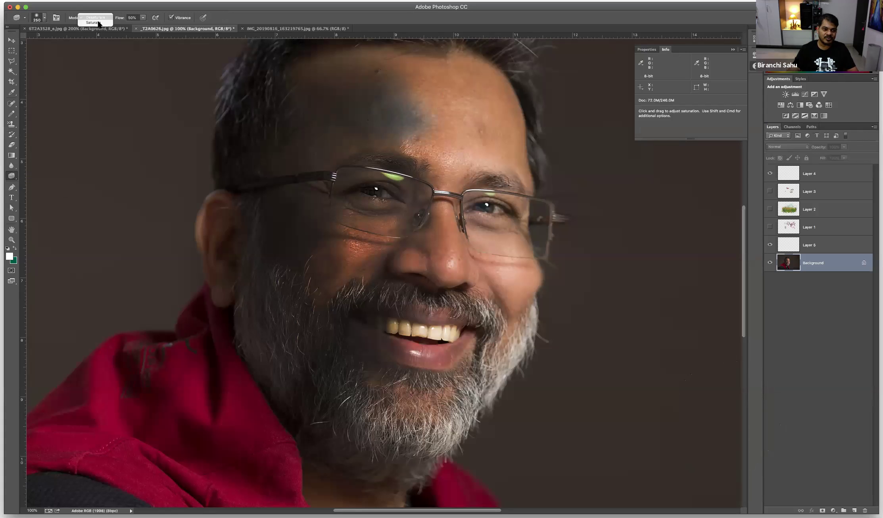
left_click(99, 23)
mouse_move(514, 148)
left_mouse_down()
mouse_move(515, 124)
mouse_move(499, 119)
mouse_move(489, 93)
mouse_move(461, 99)
left_mouse_up()
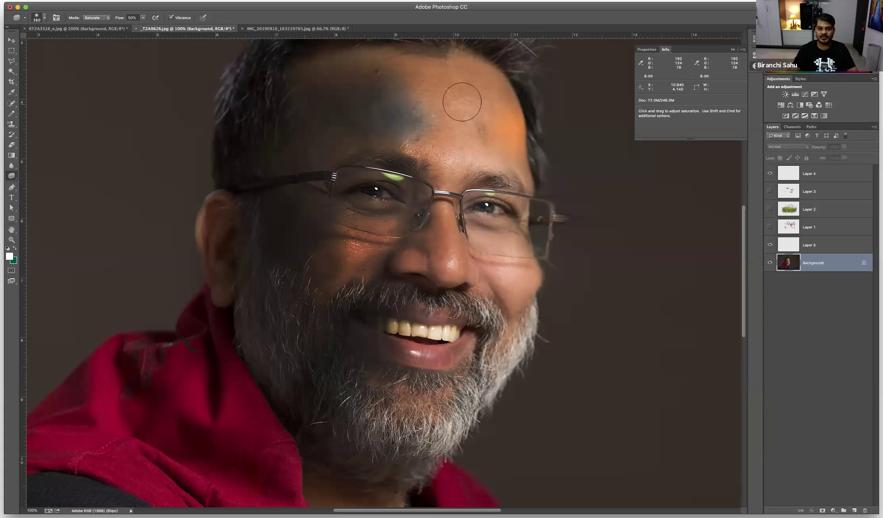
Switch the Sponge mode to Desaturate and drain the colour from the brightly lit side of the forehead.
left_click(96, 17)
left_click(98, 13)
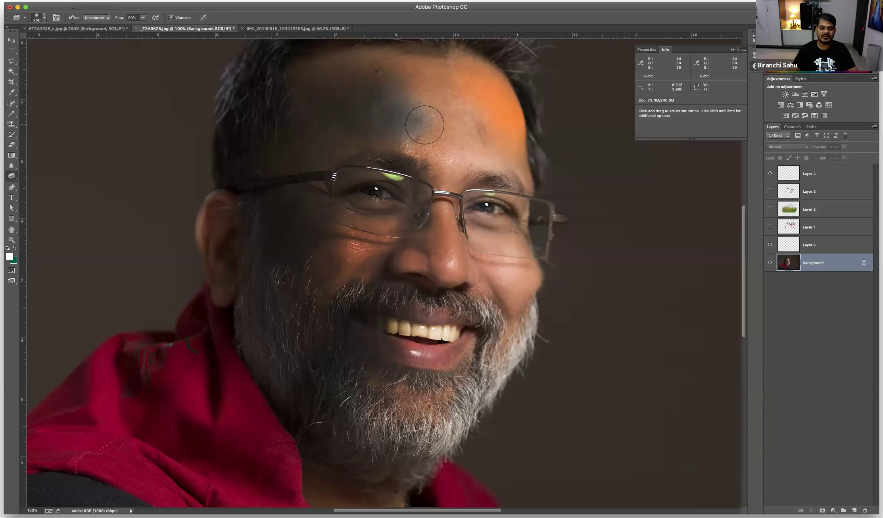
mouse_move(510, 131)
left_mouse_down()
mouse_move(491, 94)
mouse_move(477, 114)
mouse_move(509, 142)
mouse_move(494, 125)
mouse_move(507, 109)
mouse_move(492, 79)
mouse_move(445, 99)
left_mouse_up()
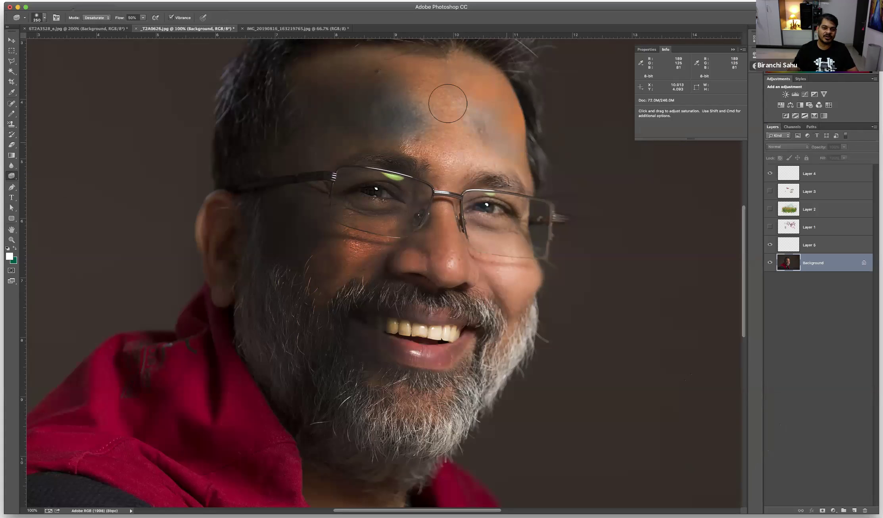
Set the Sponge tool's mode to Saturate.
left_click(96, 18)
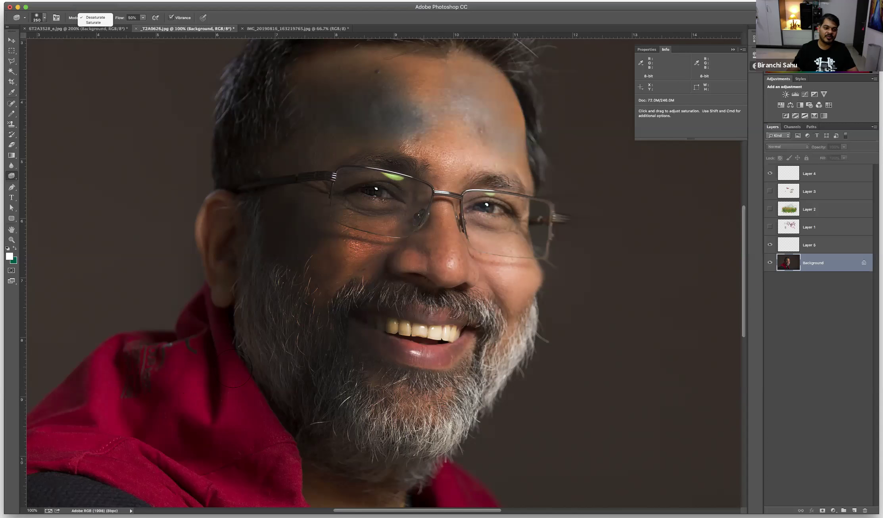
key("Down")
key("Down")
key("Return")
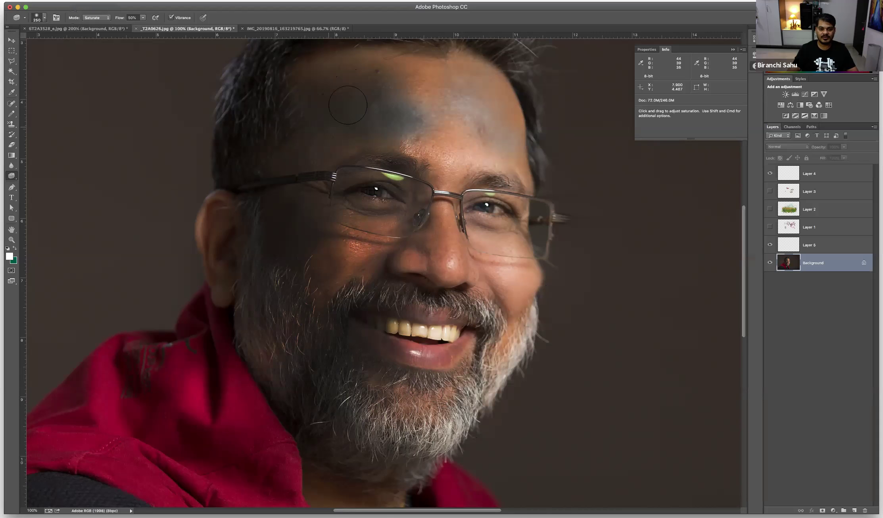
scroll(348, 105, "up", 5)
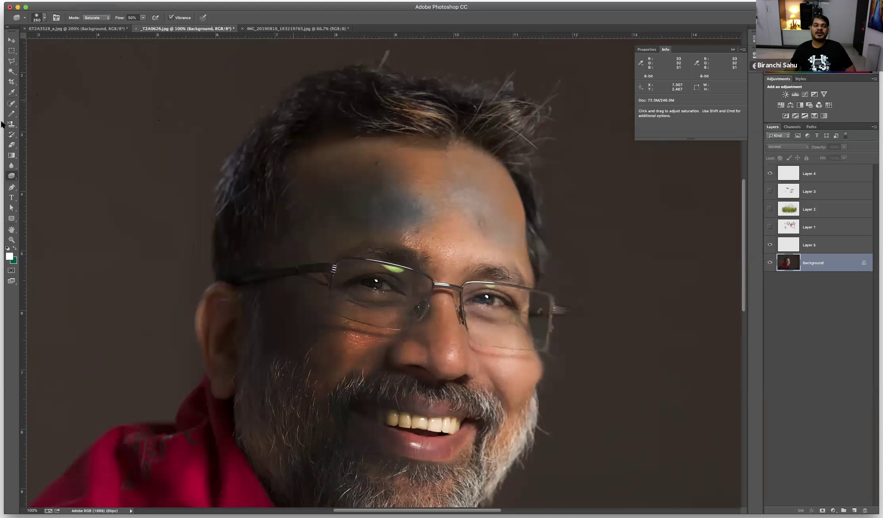
scroll(25, 159, "down", 1)
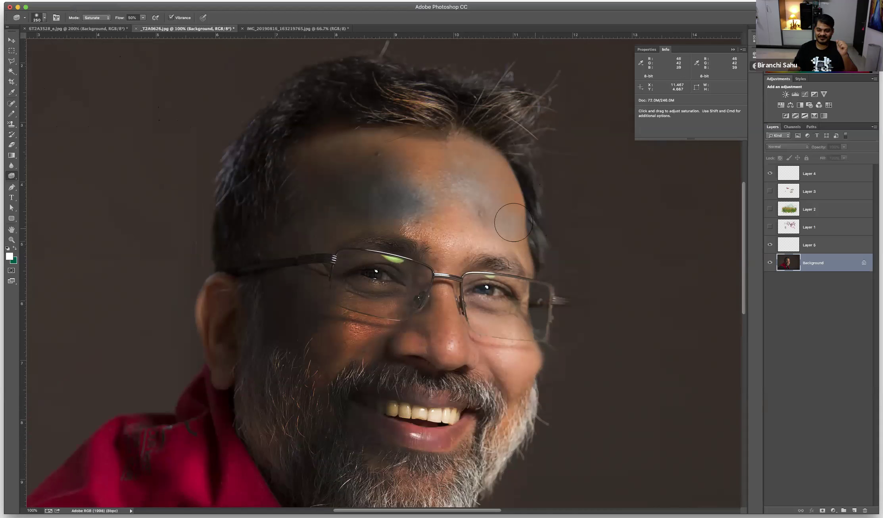
scroll(517, 218, "down", 3)
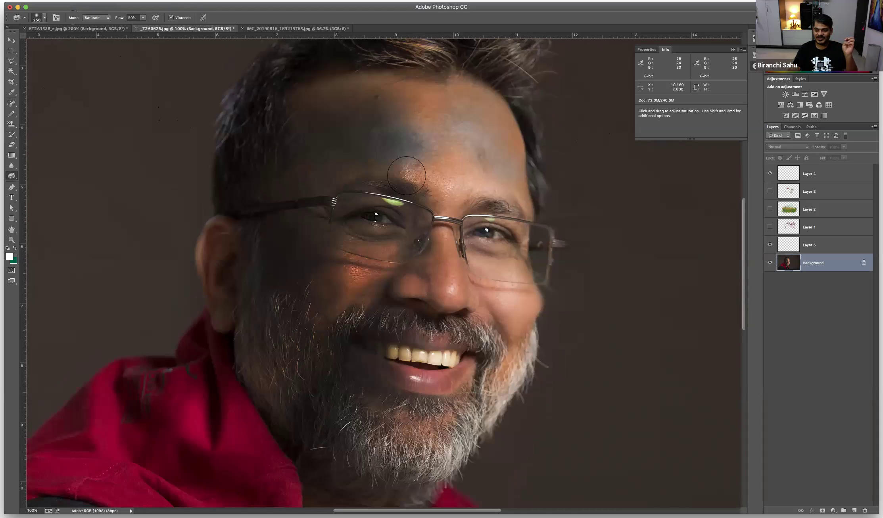